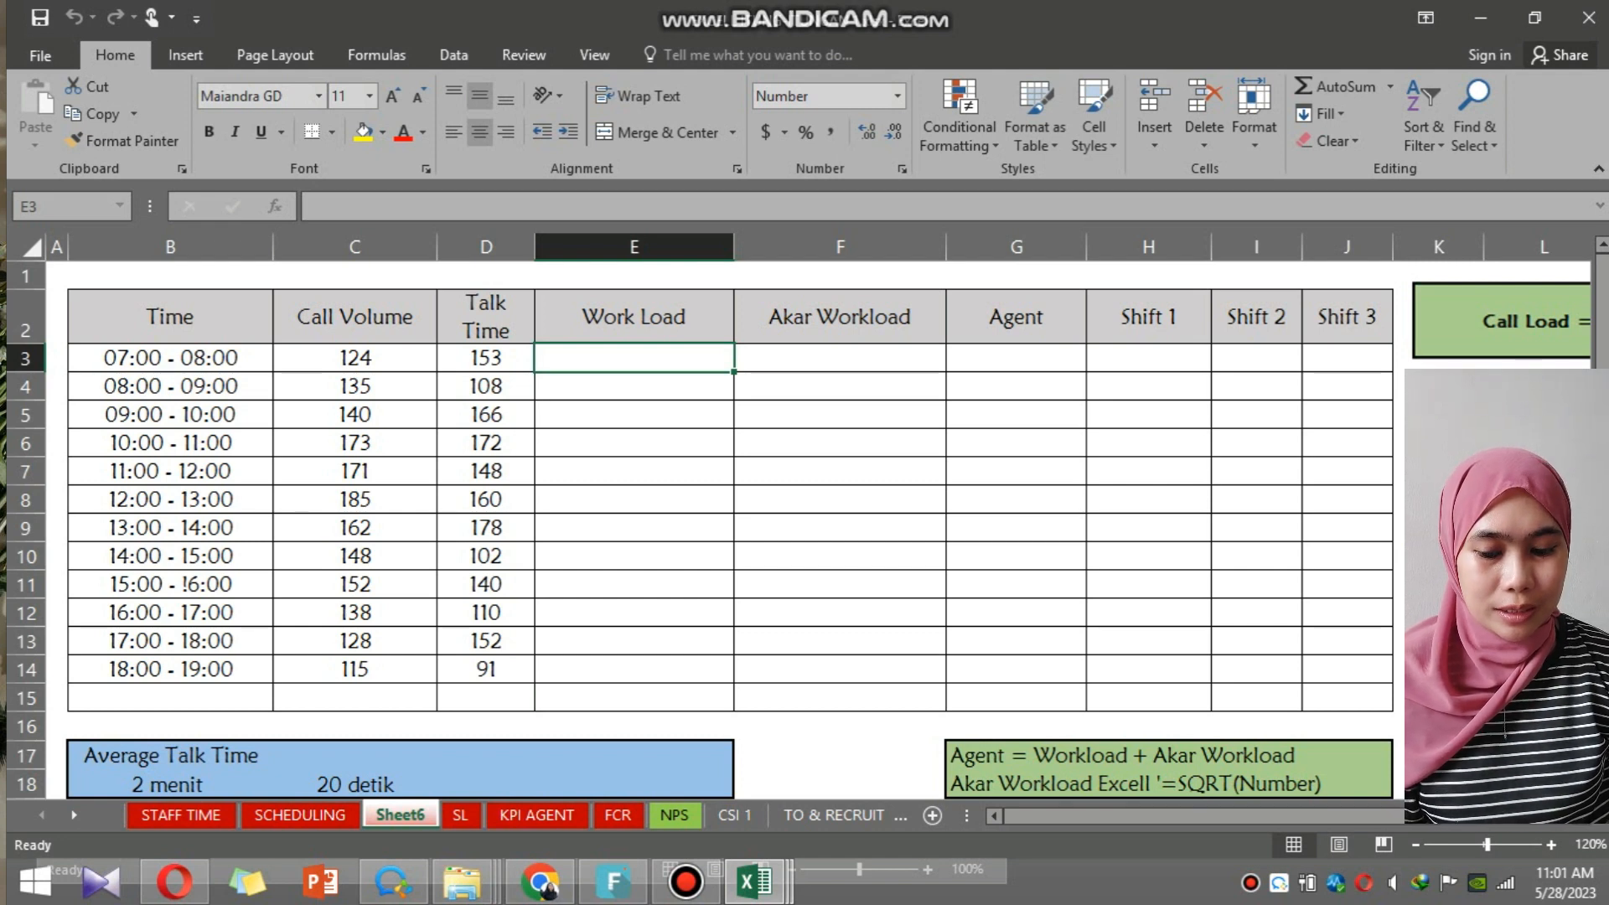
Enter the unit label "Detik" in cell D16 below the Talk Time column.
{"action": "left_click", "coordinate": [486, 727]}
{"action": "type", "text": "Detik"}
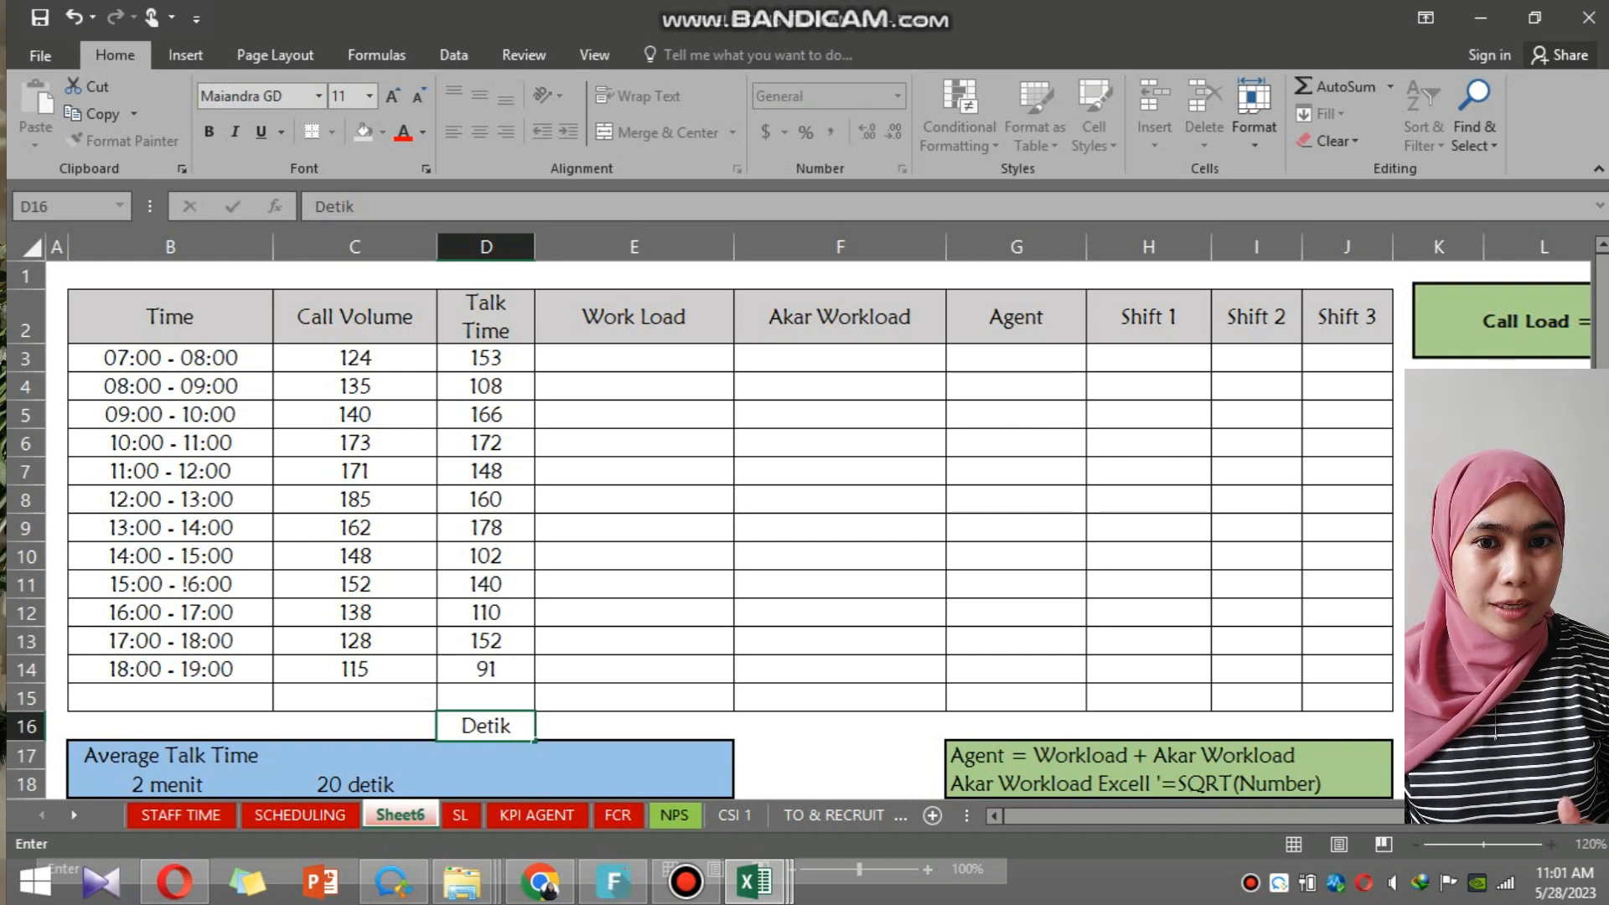
Calculate Work Load in E3 with =C3*D3/3600 and fill the formula down through row 14.
{"action": "left_click", "coordinate": [634, 358]}
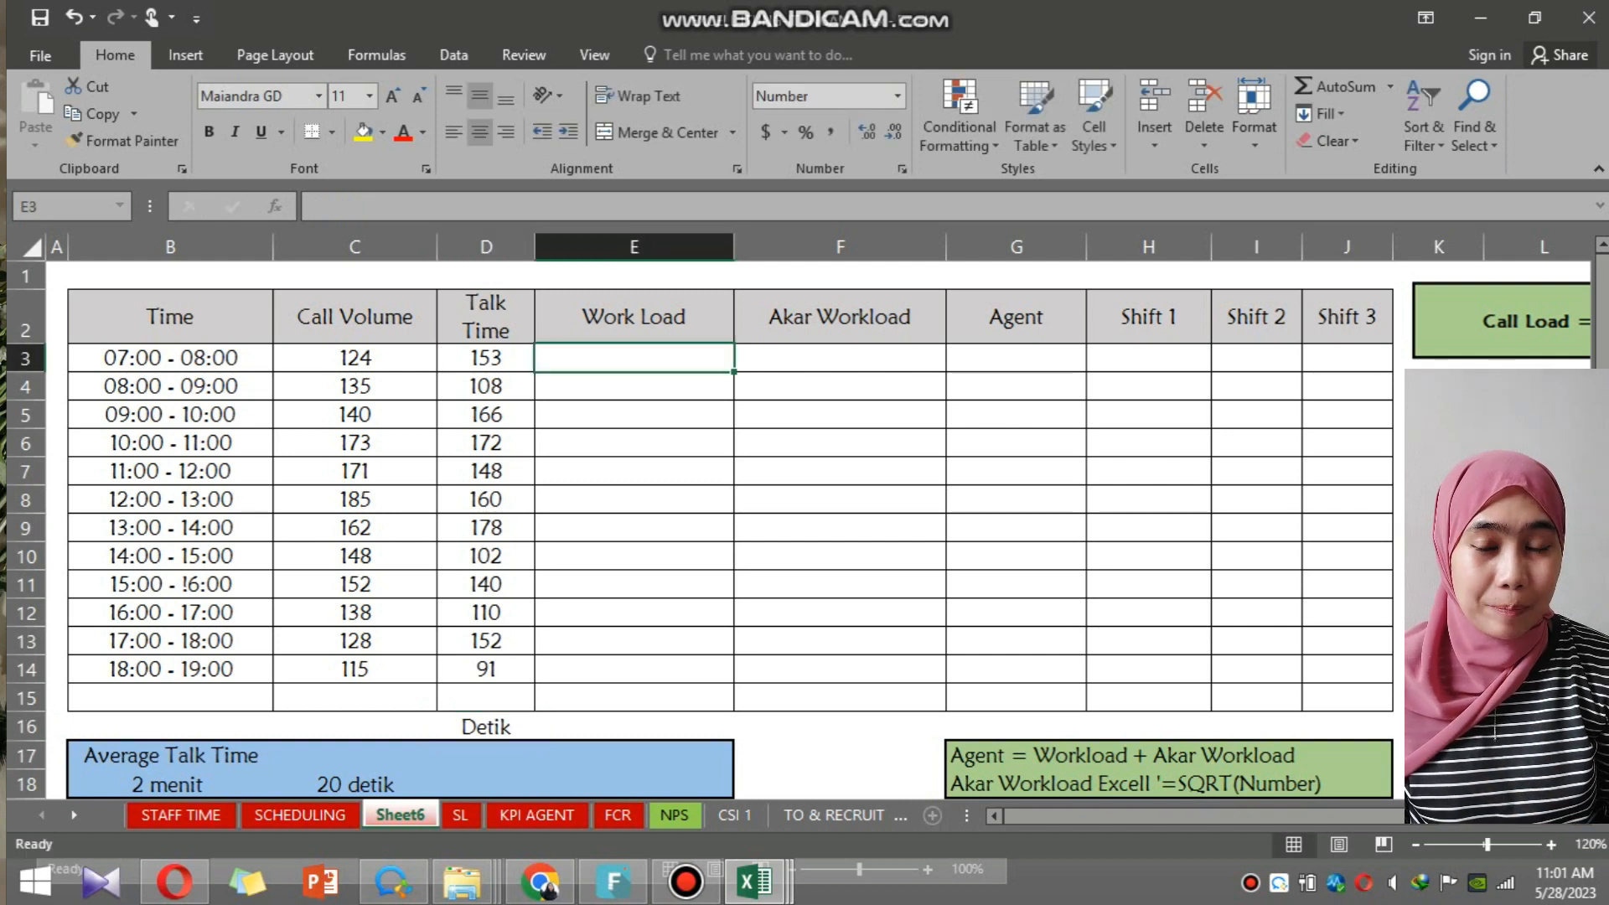
{"action": "type", "text": "="}
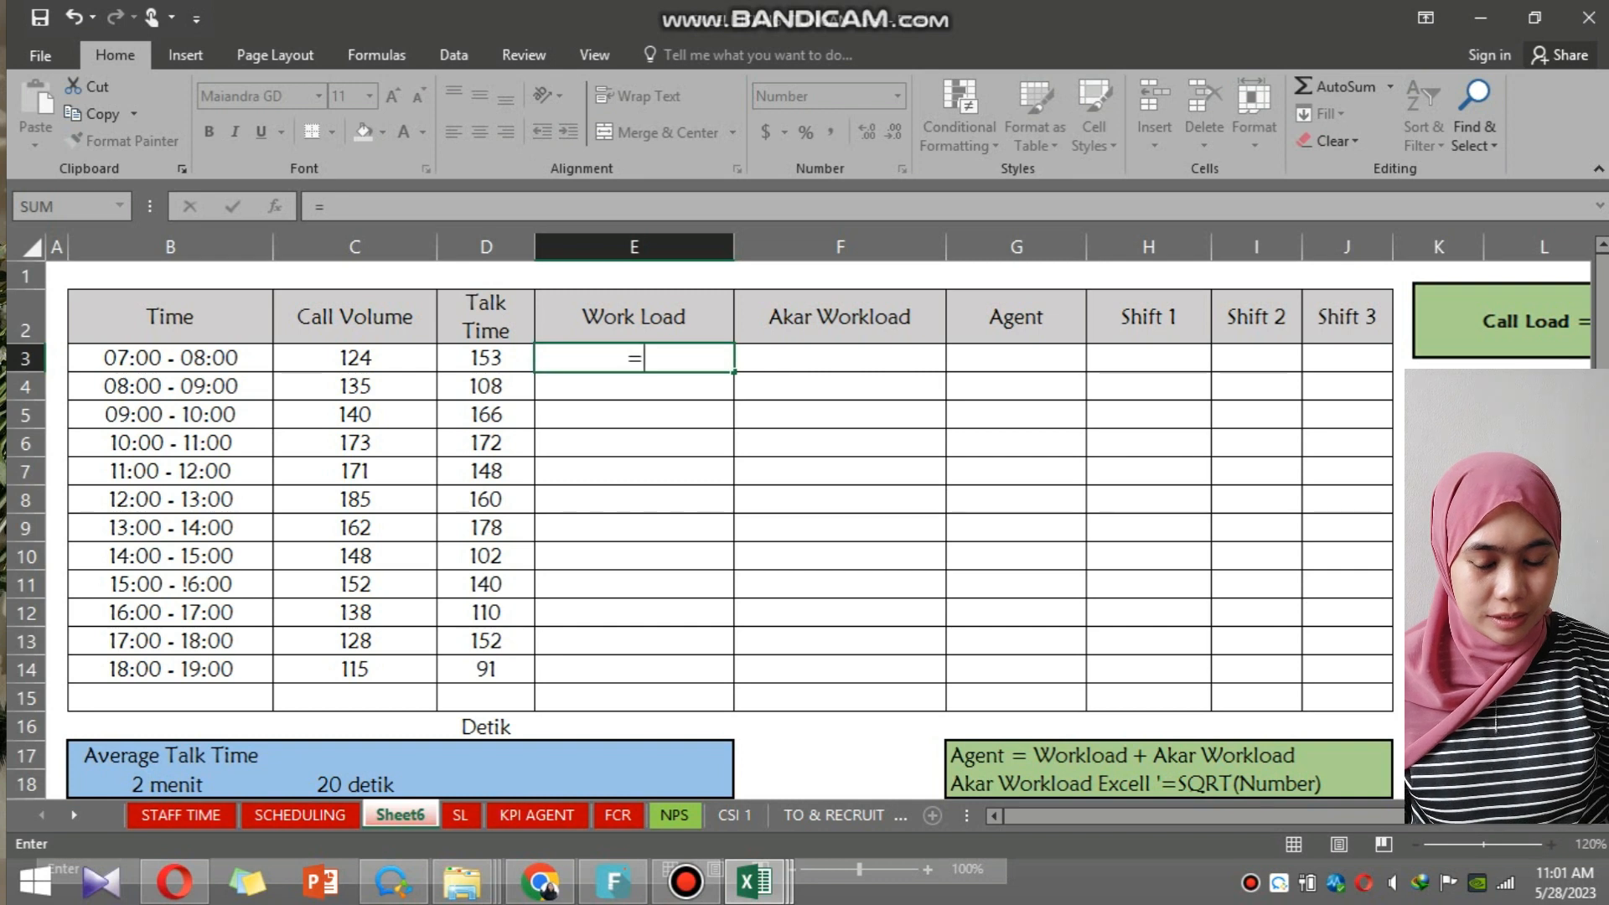
{"action": "left_click", "coordinate": [354, 358]}
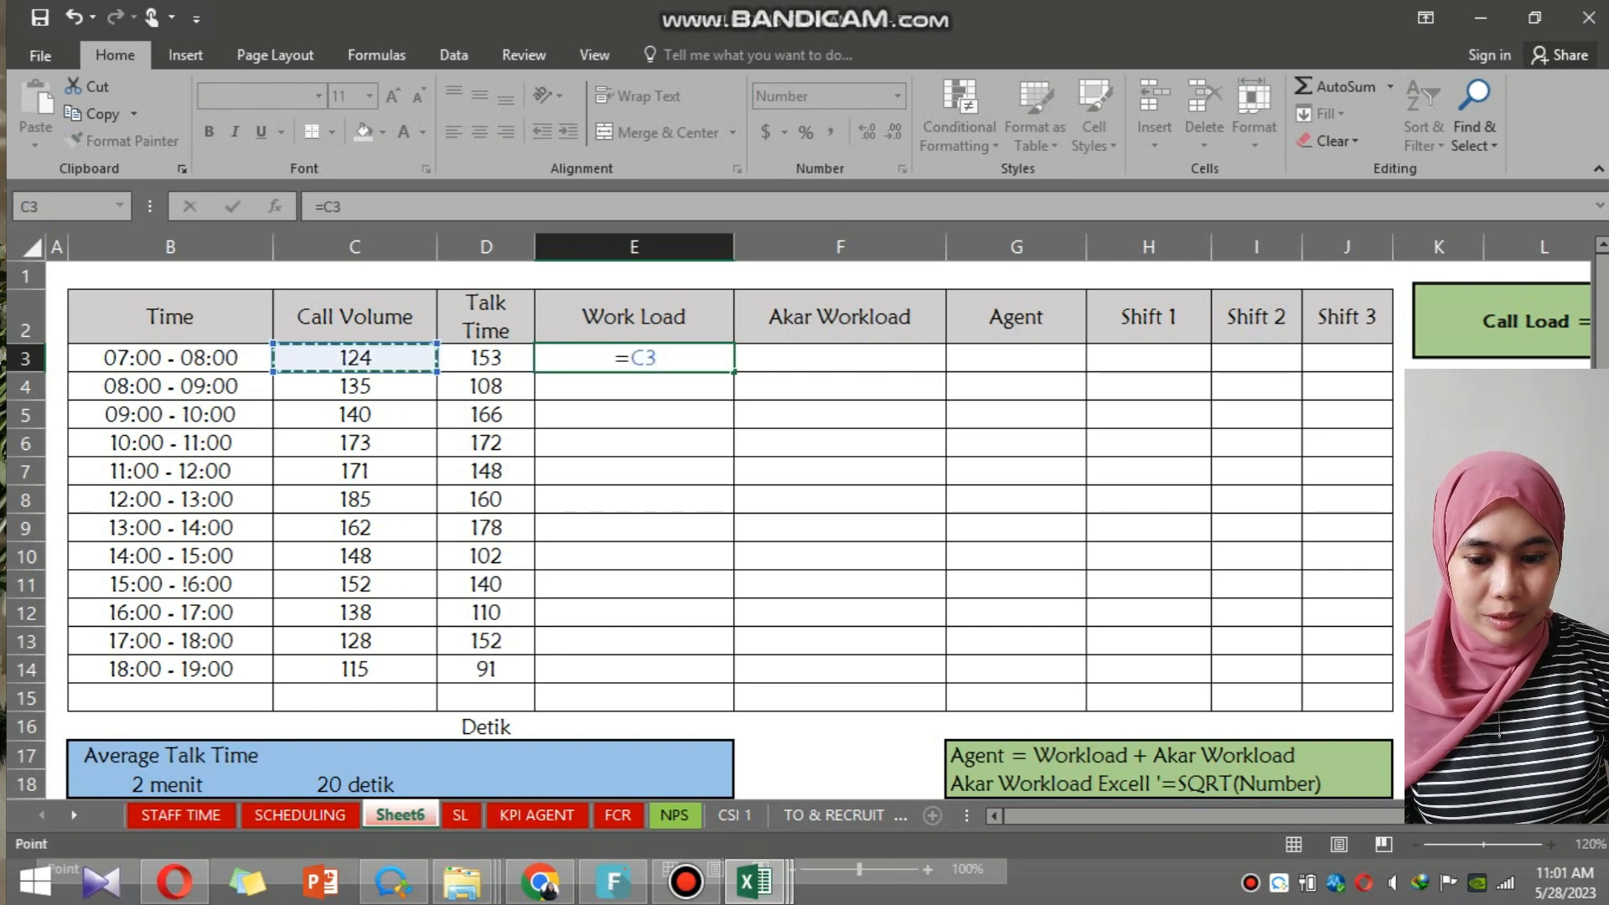
{"action": "type", "text": "*"}
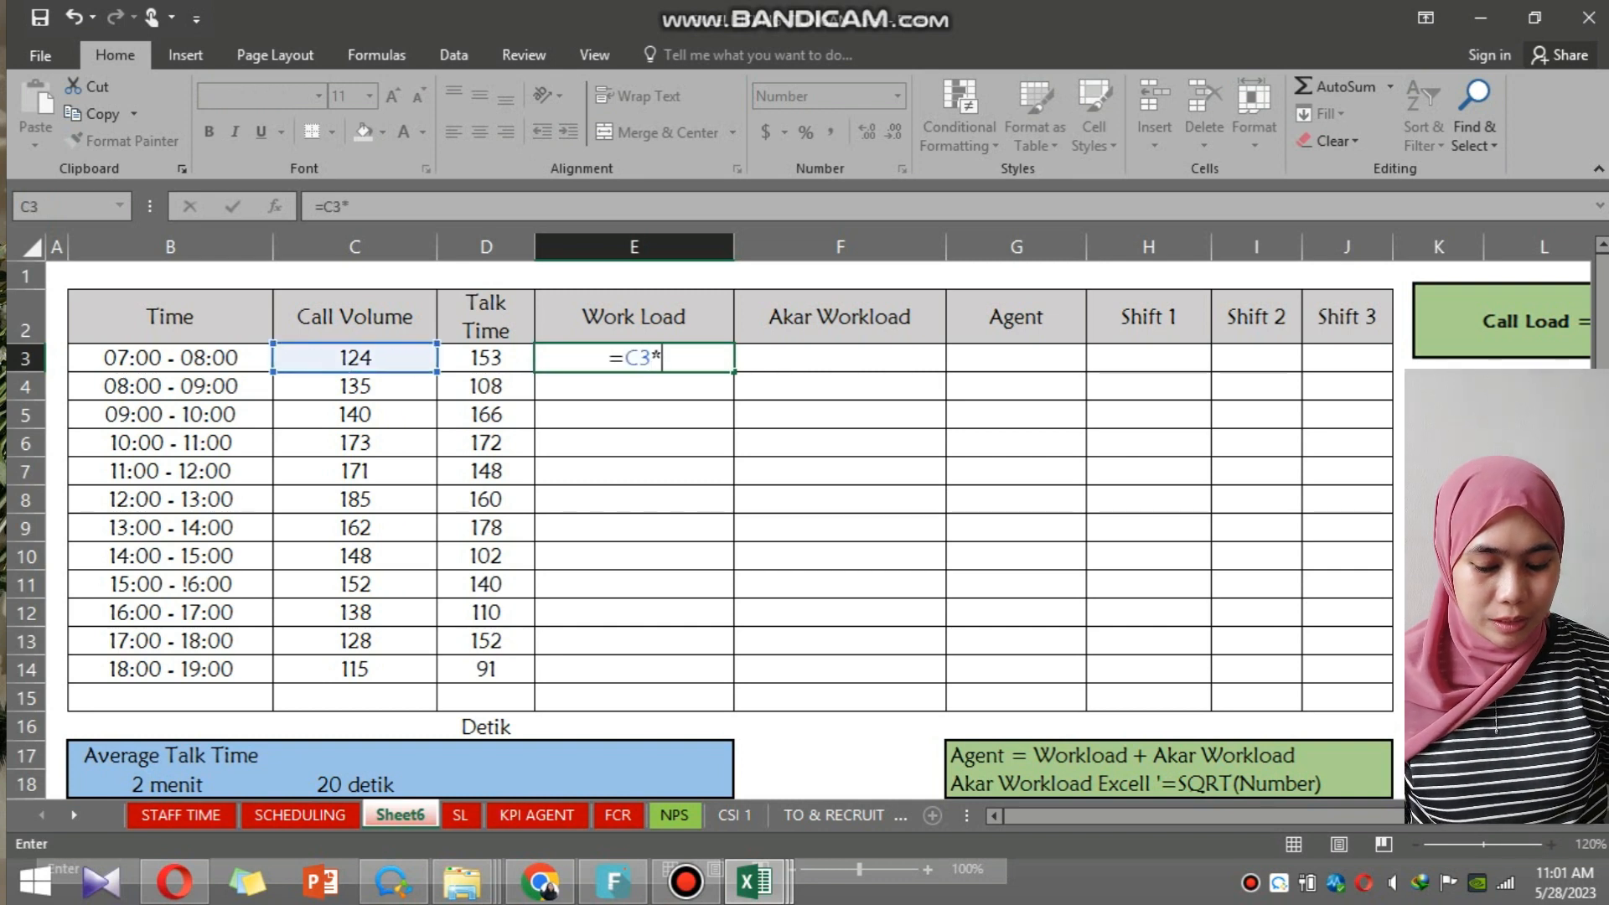
{"action": "left_click", "coordinate": [486, 358]}
{"action": "type", "text": "/3600"}
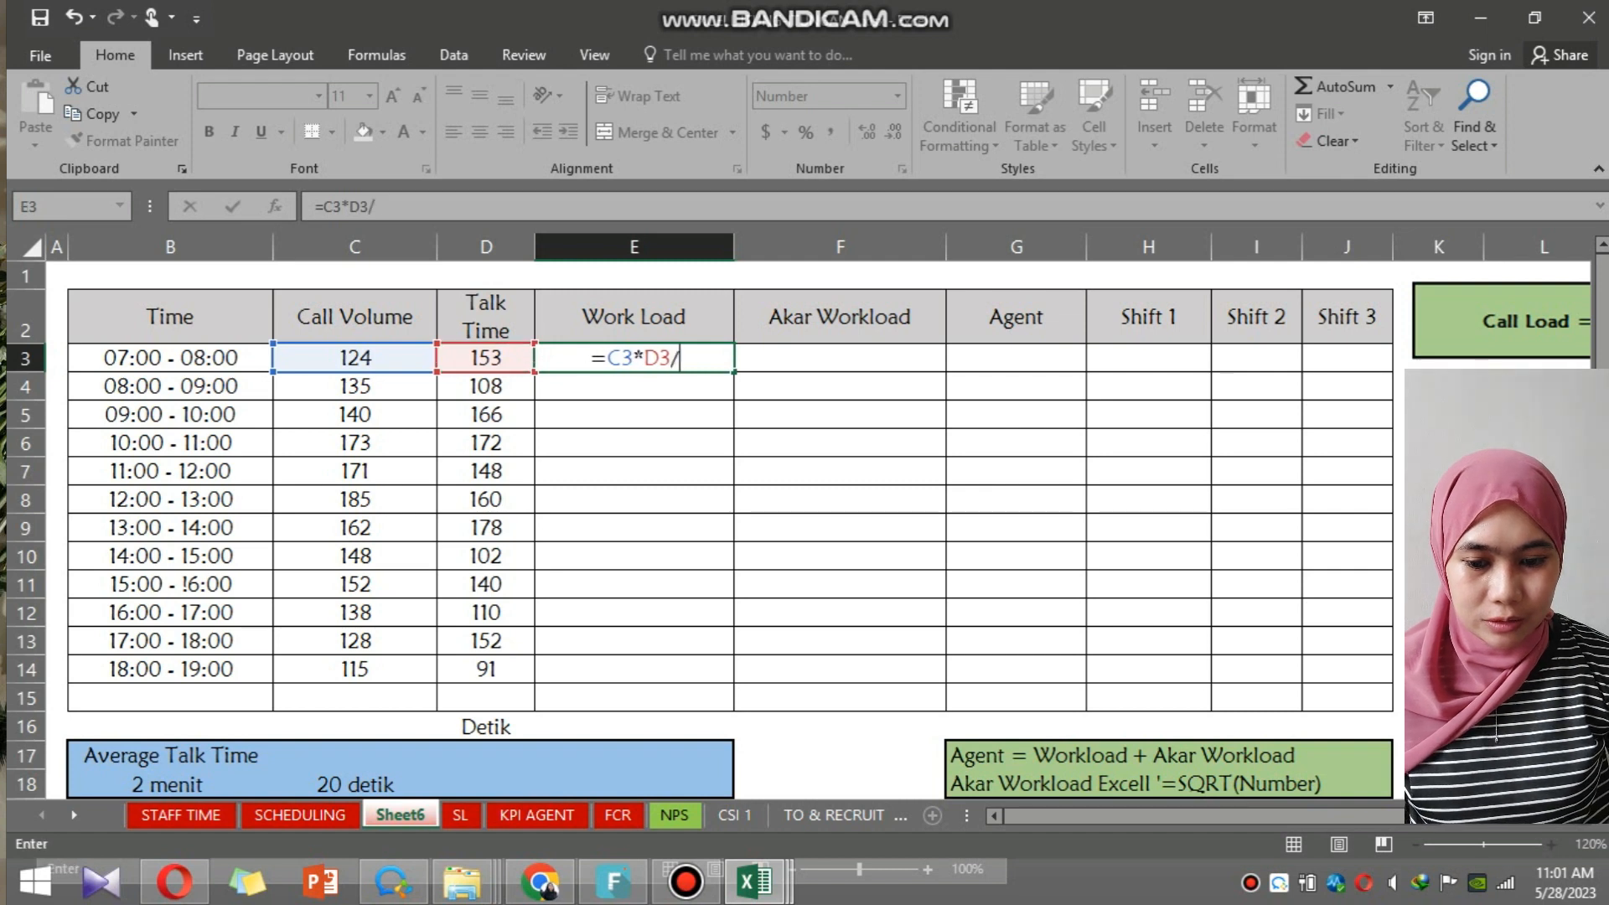
{"action": "key", "text": "Return"}
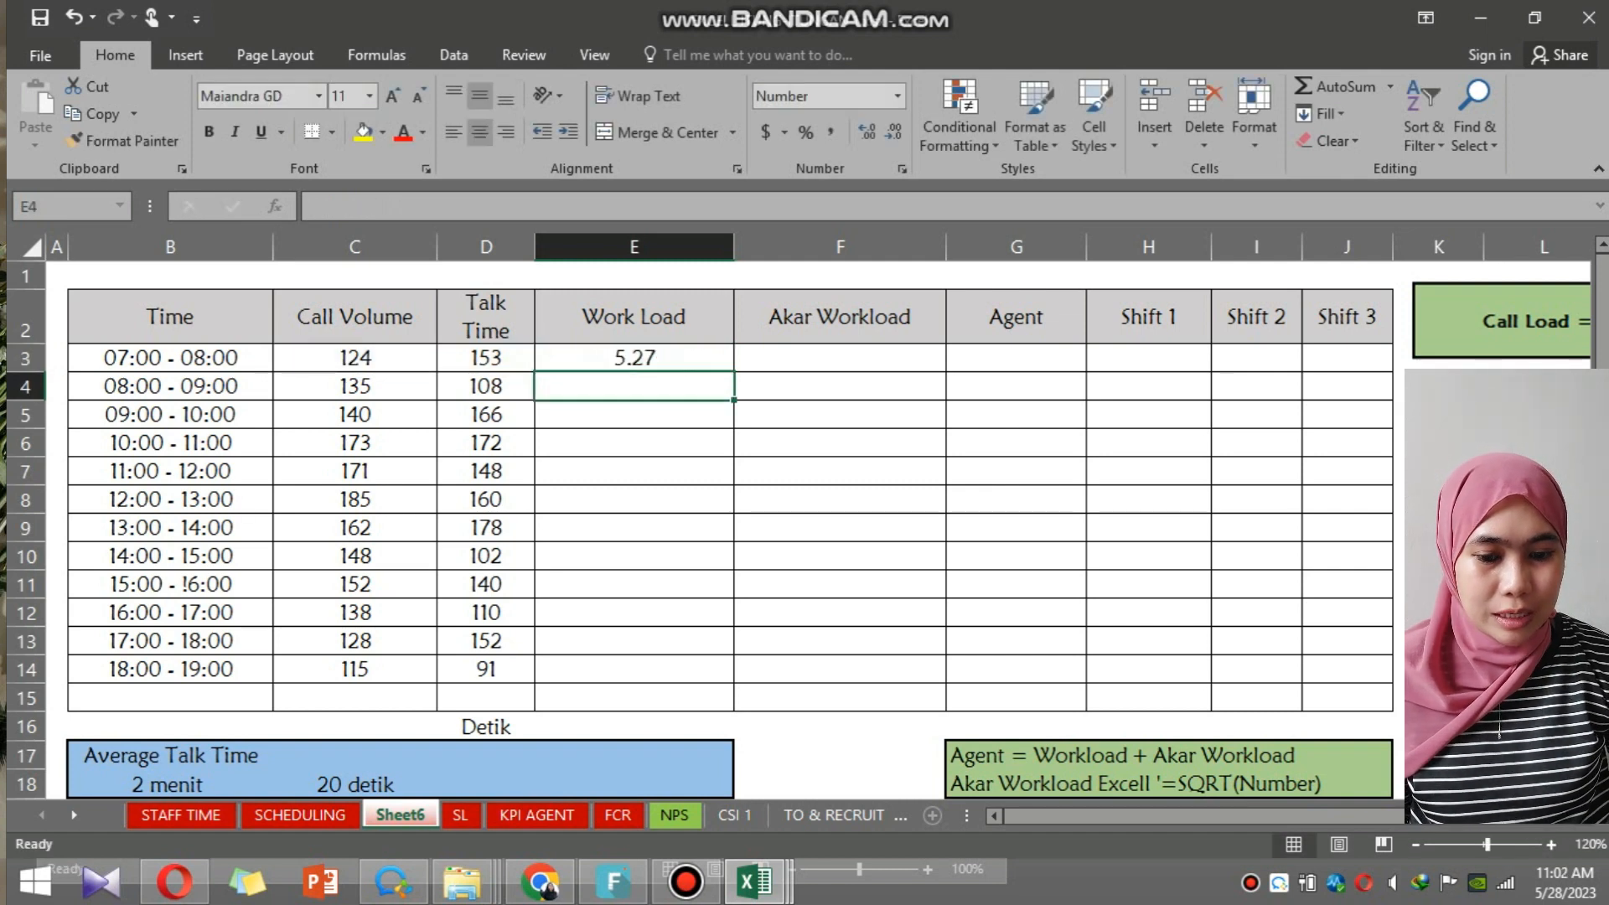
{"action": "left_click", "coordinate": [634, 358]}
{"action": "double_click", "coordinate": [733, 372]}
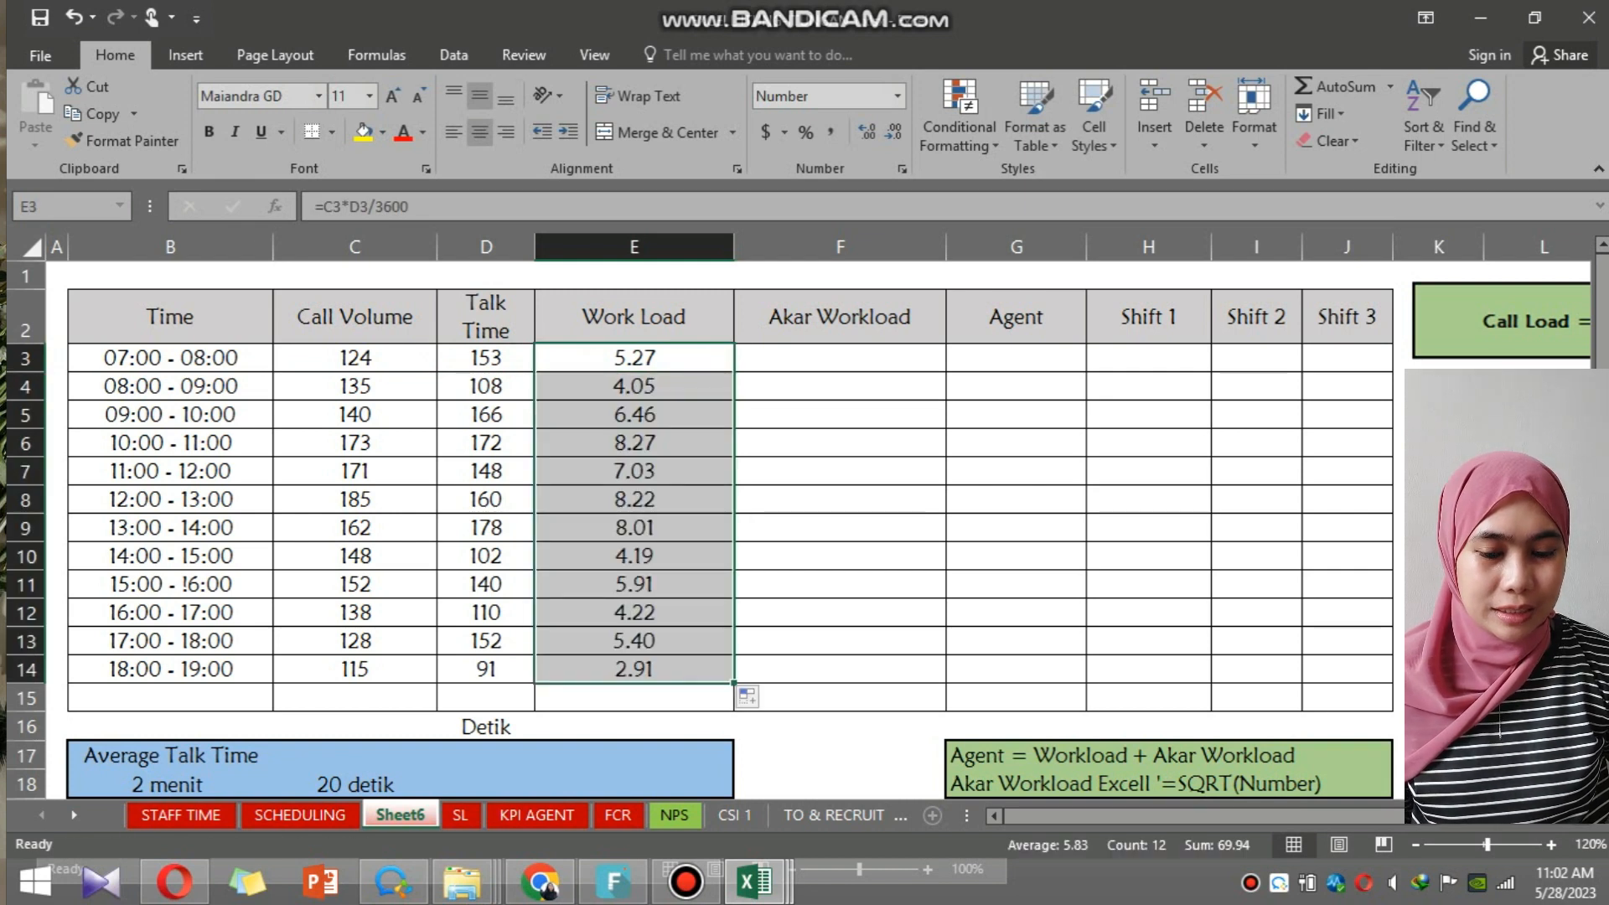
Calculate Akar Workload in F3 with =SQRT(E3) and fill the formula down through row 14.
{"action": "left_click", "coordinate": [841, 358]}
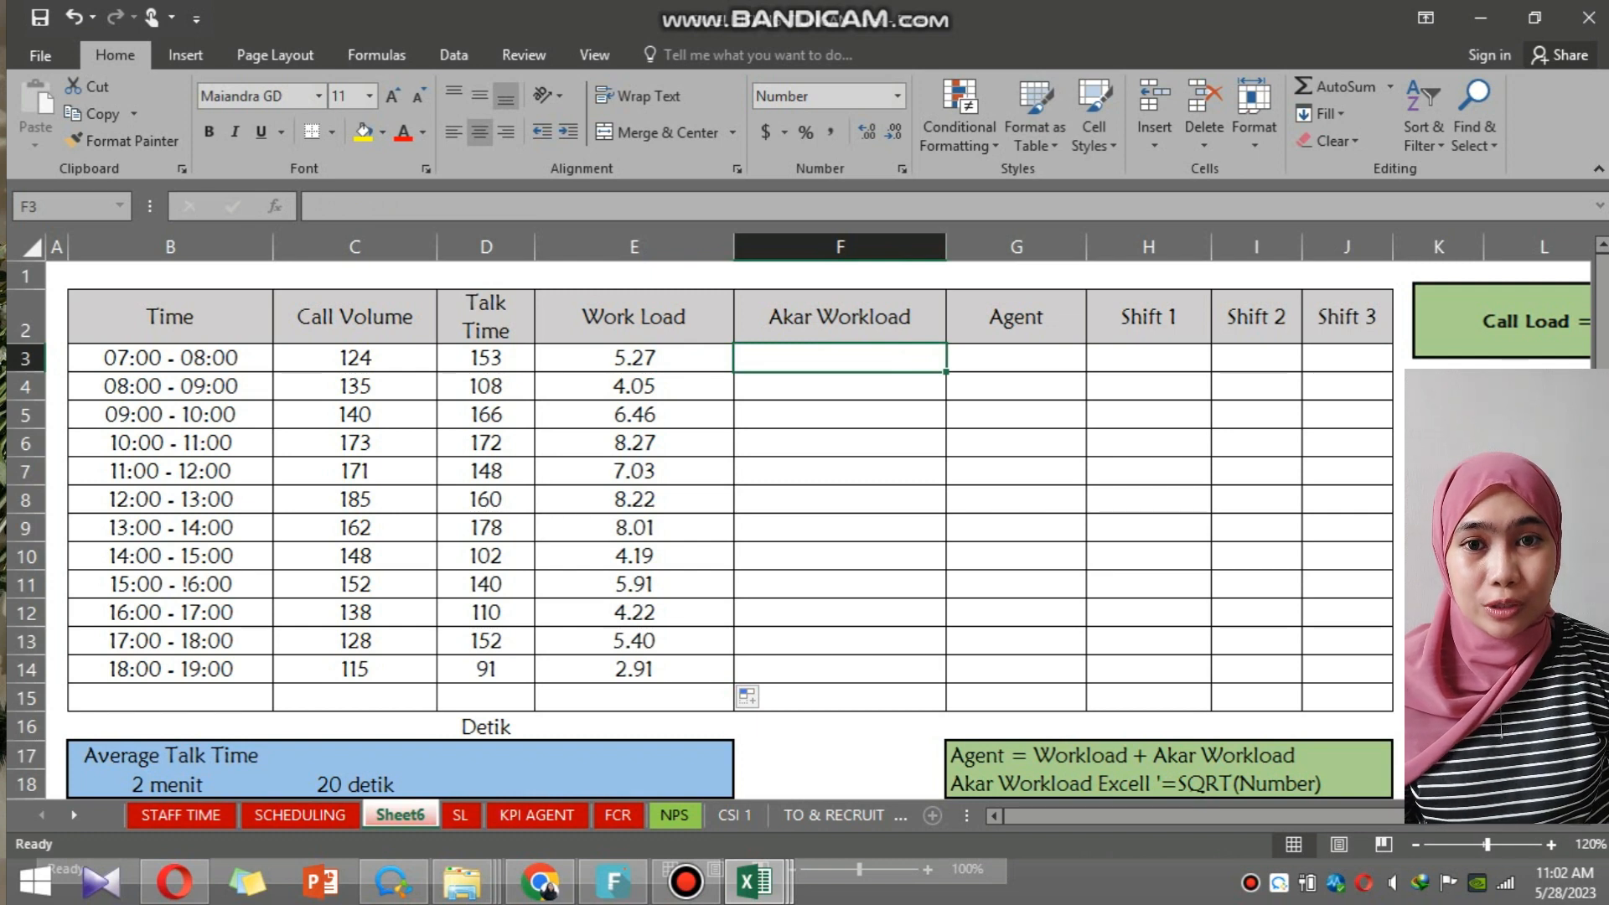
{"action": "type", "text": "="}
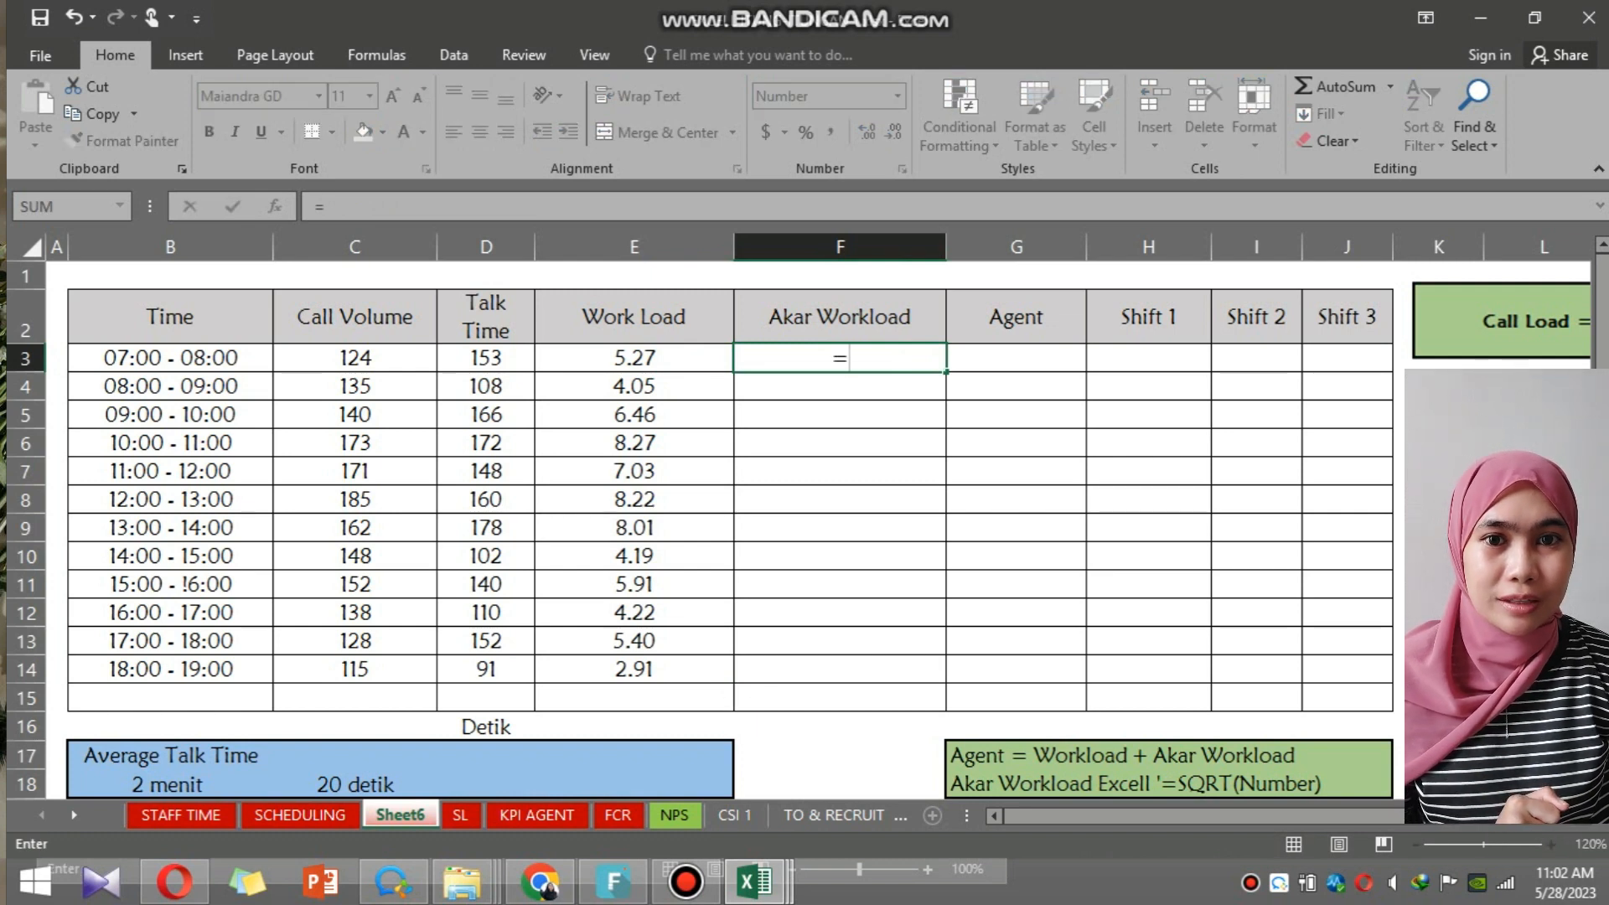
{"action": "type", "text": "sqr"}
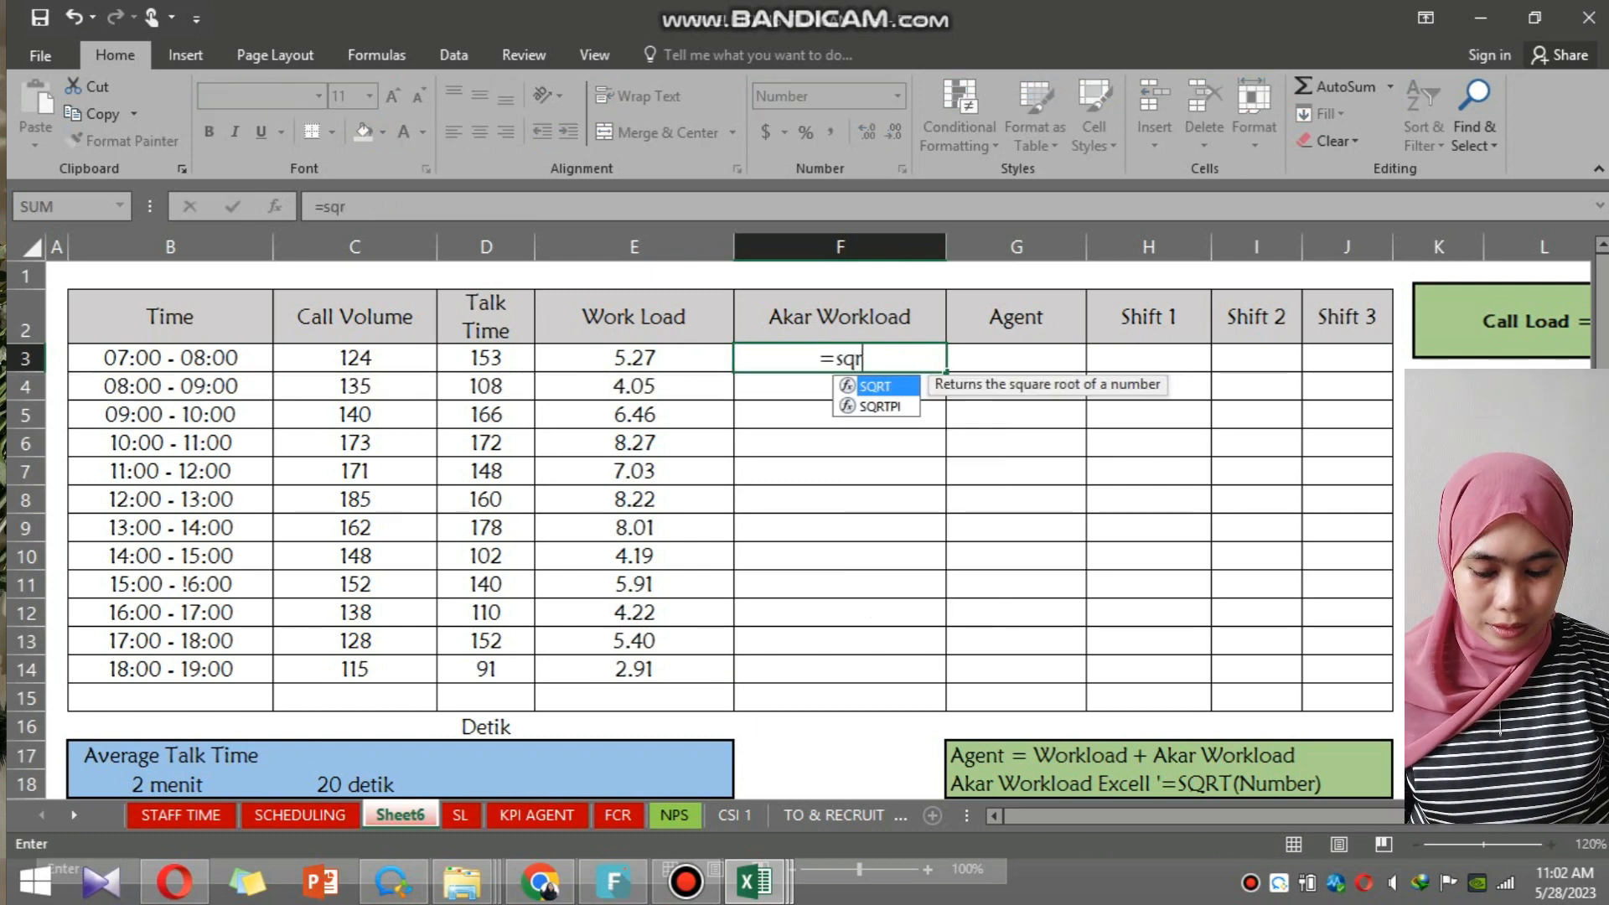
{"action": "type", "text": "t("}
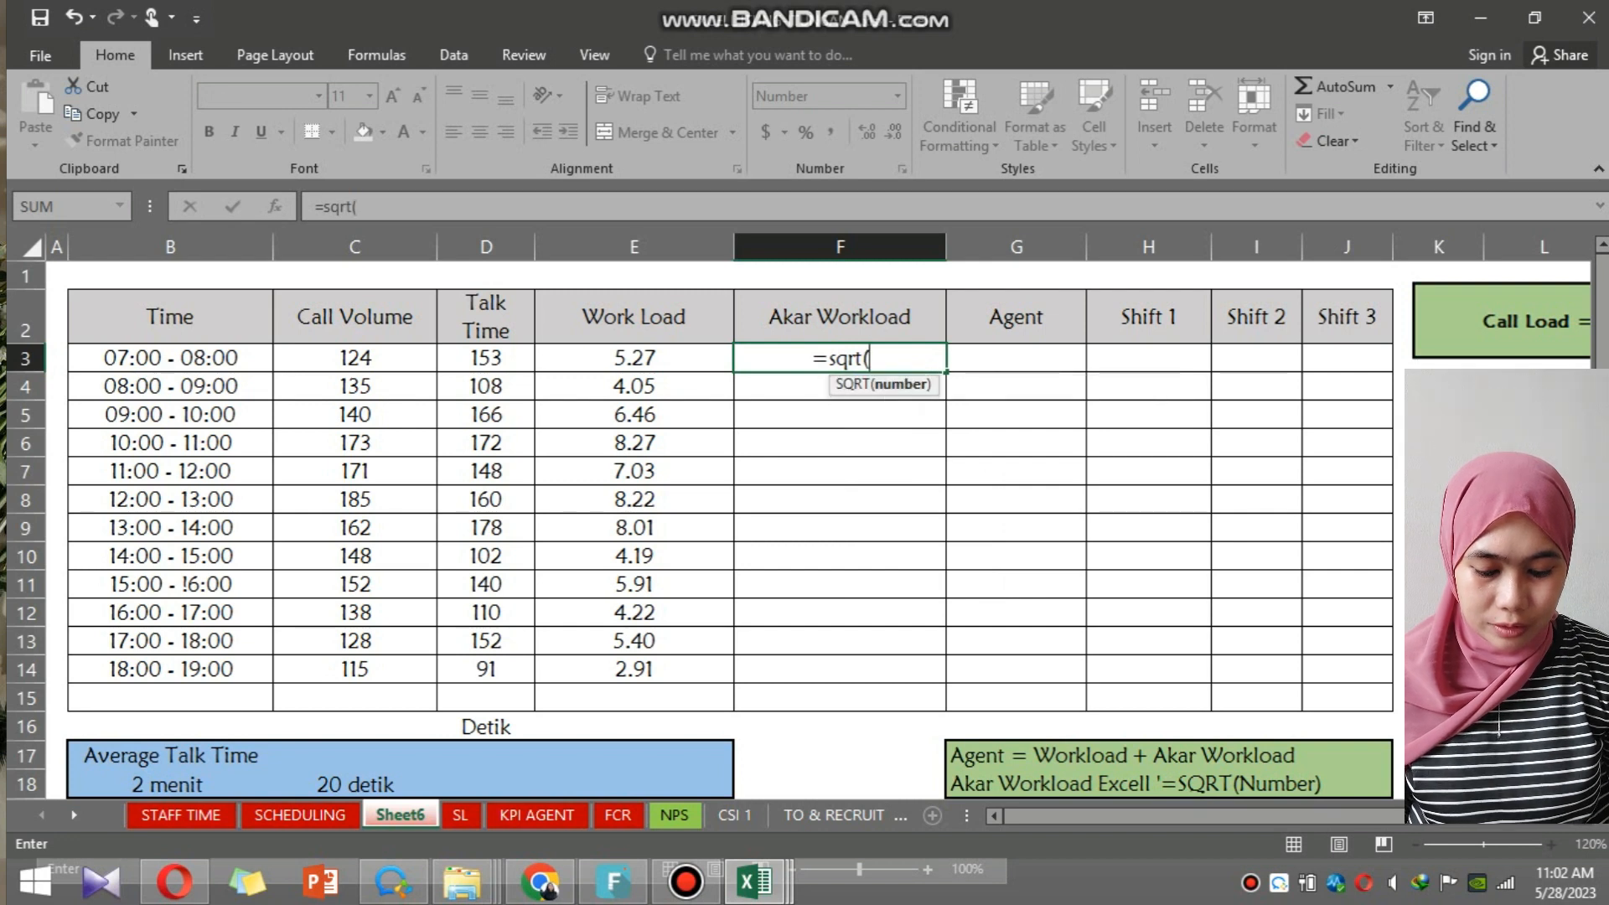
{"action": "key", "text": "Left"}
{"action": "type", "text": ")"}
{"action": "key", "text": "Return"}
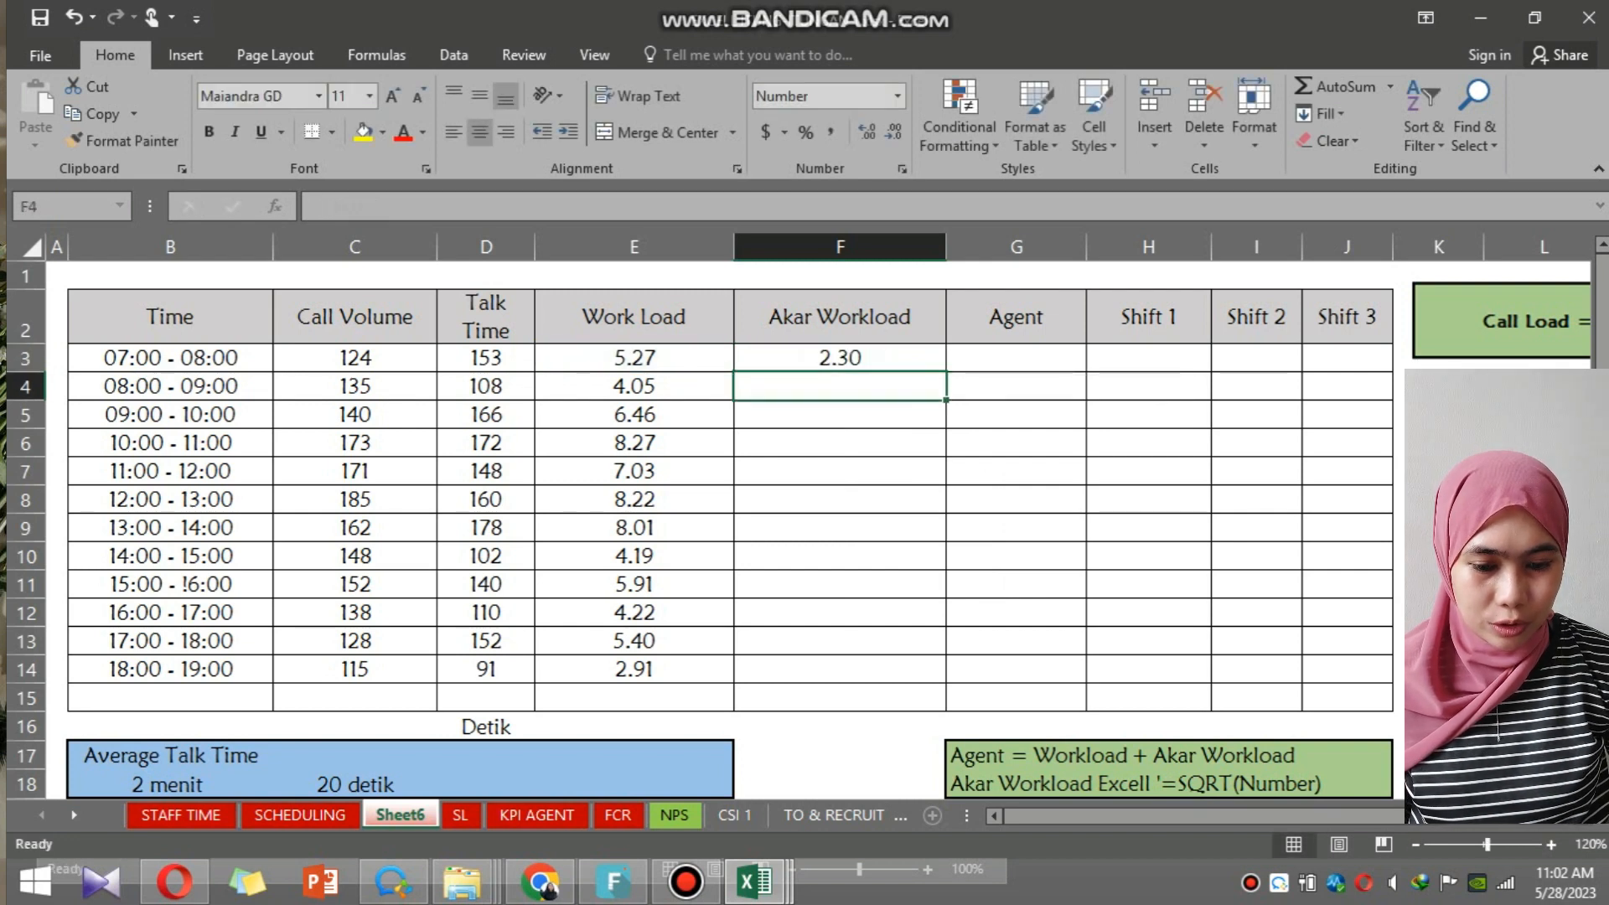
{"action": "key", "text": "Up"}
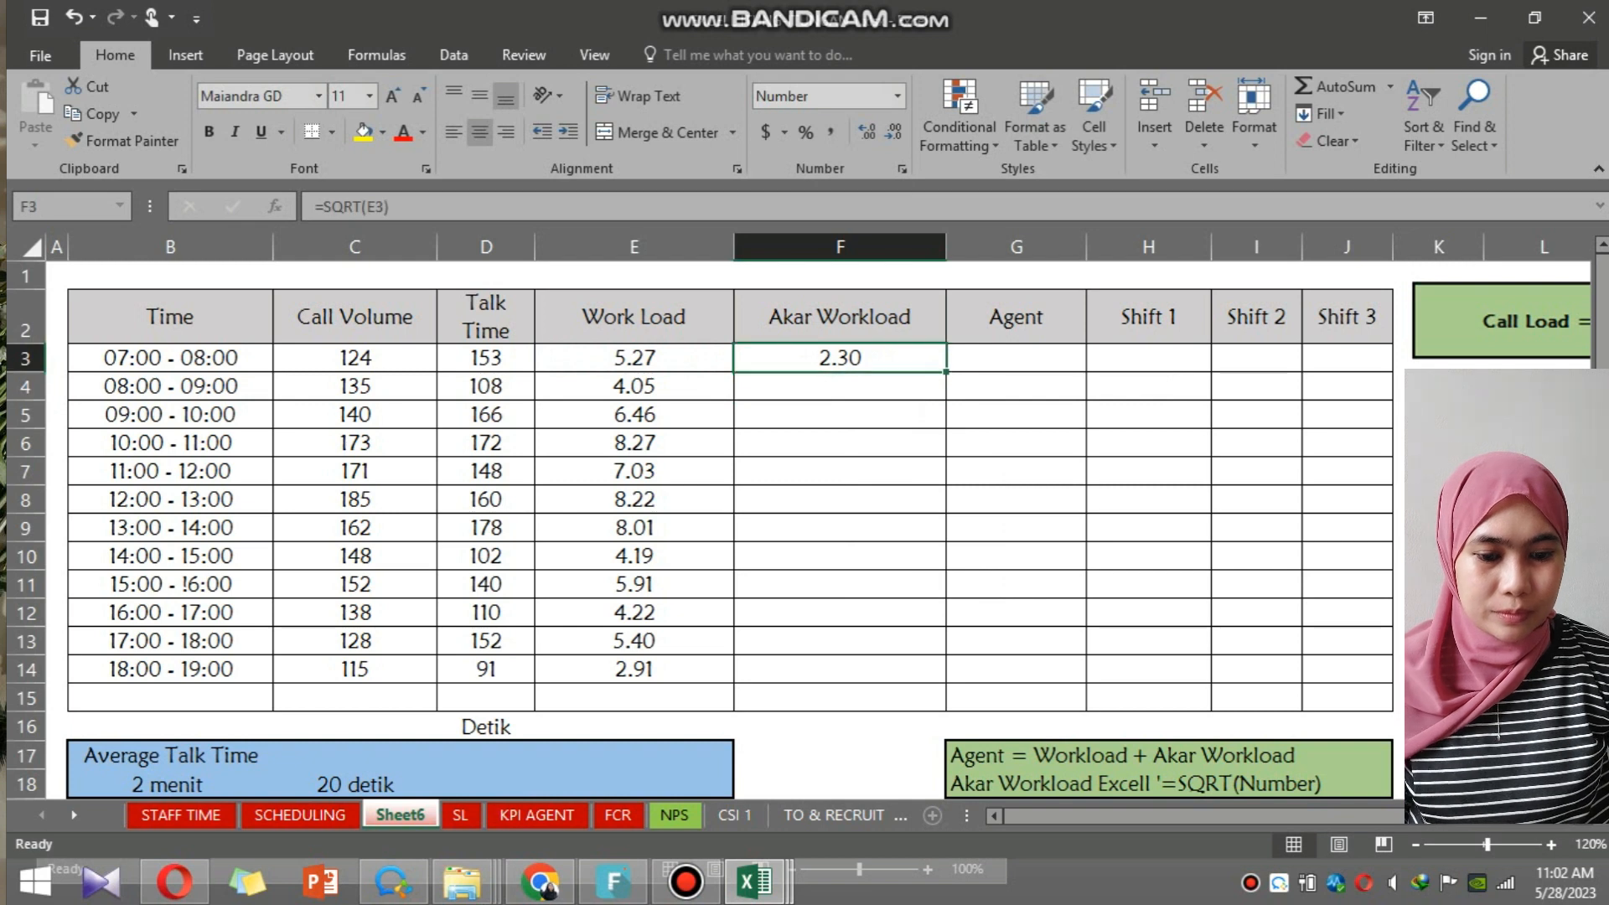
{"action": "double_click", "coordinate": [946, 371]}
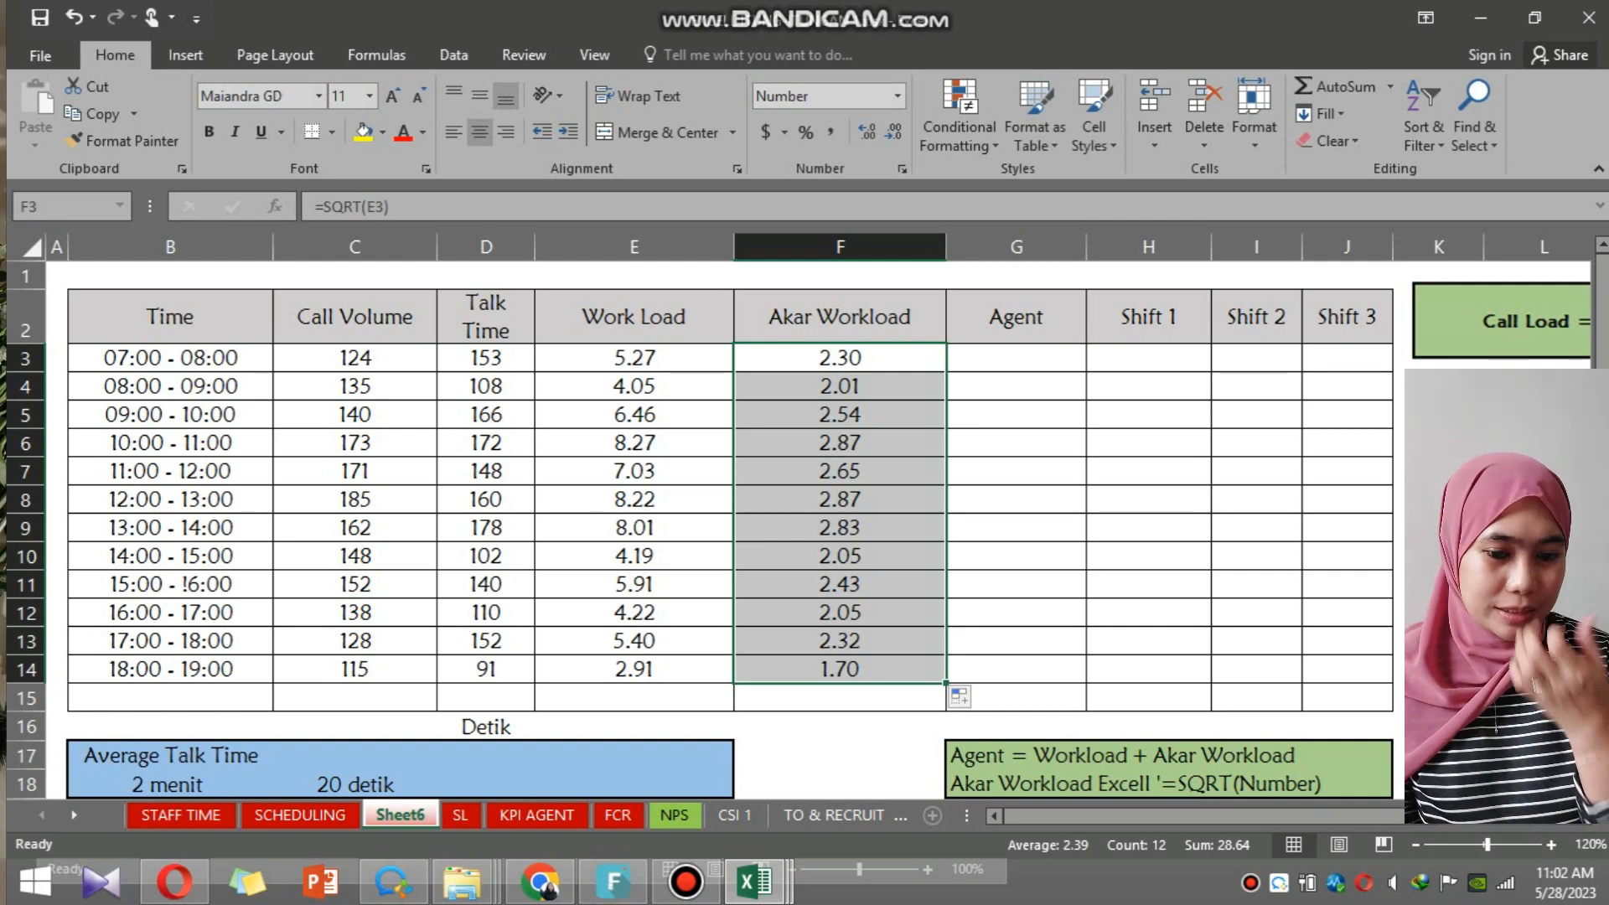
Calculate Agent in G3 with =E3+F3 and fill the formula down through row 14.
{"action": "left_click", "coordinate": [1017, 358]}
{"action": "type", "text": "="}
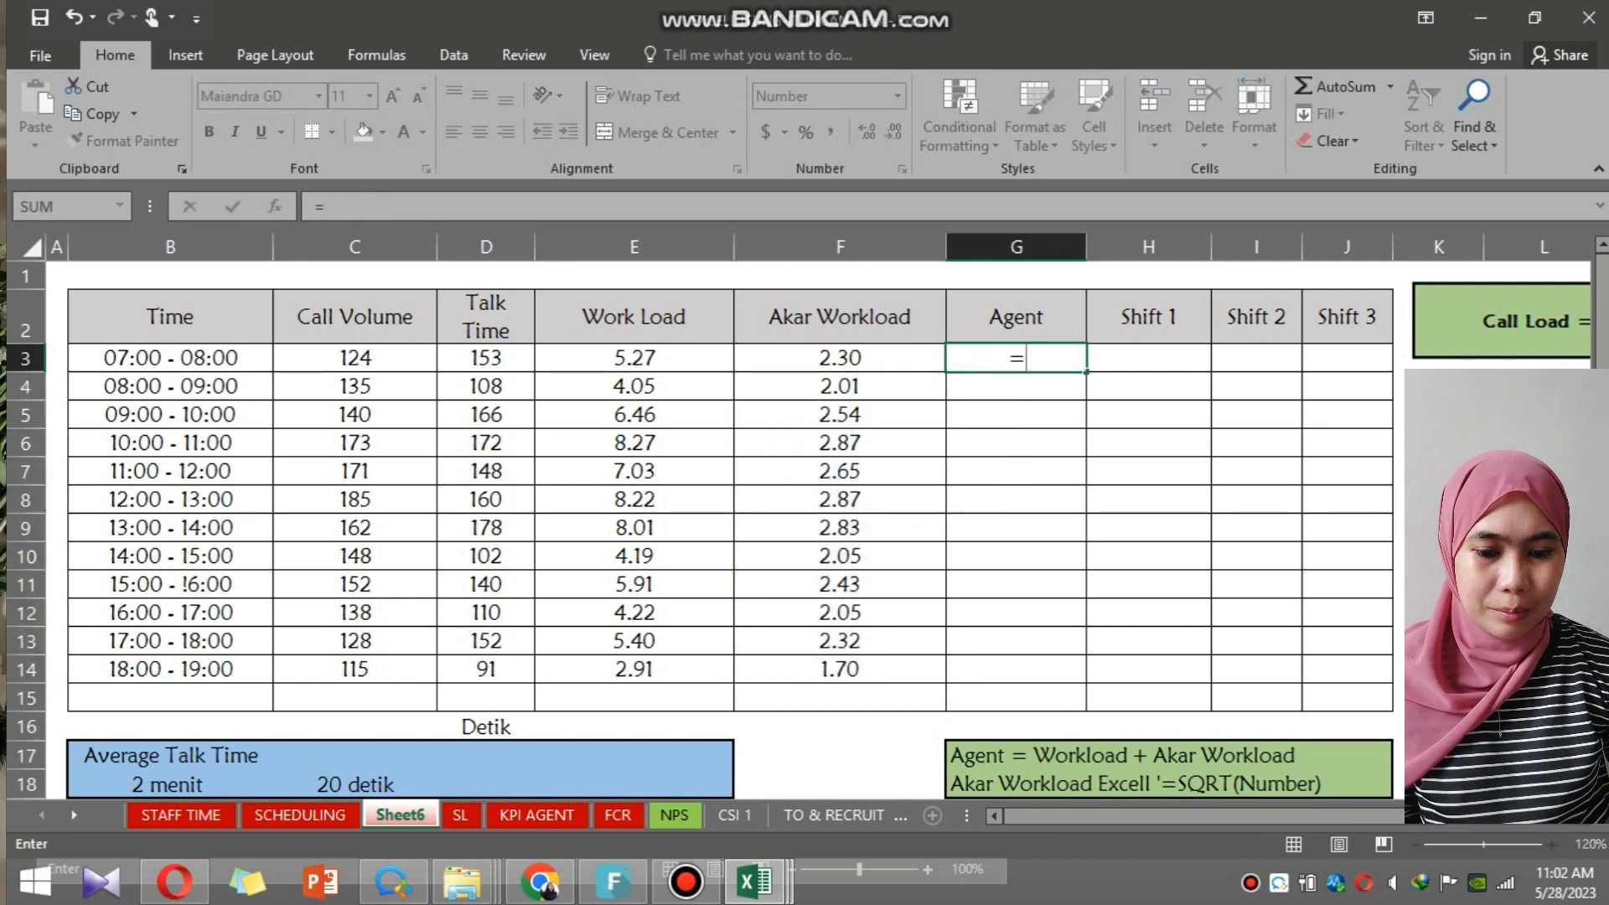
{"action": "left_click", "coordinate": [634, 357]}
{"action": "type", "text": "+"}
{"action": "left_click", "coordinate": [841, 358]}
{"action": "key", "text": "Return"}
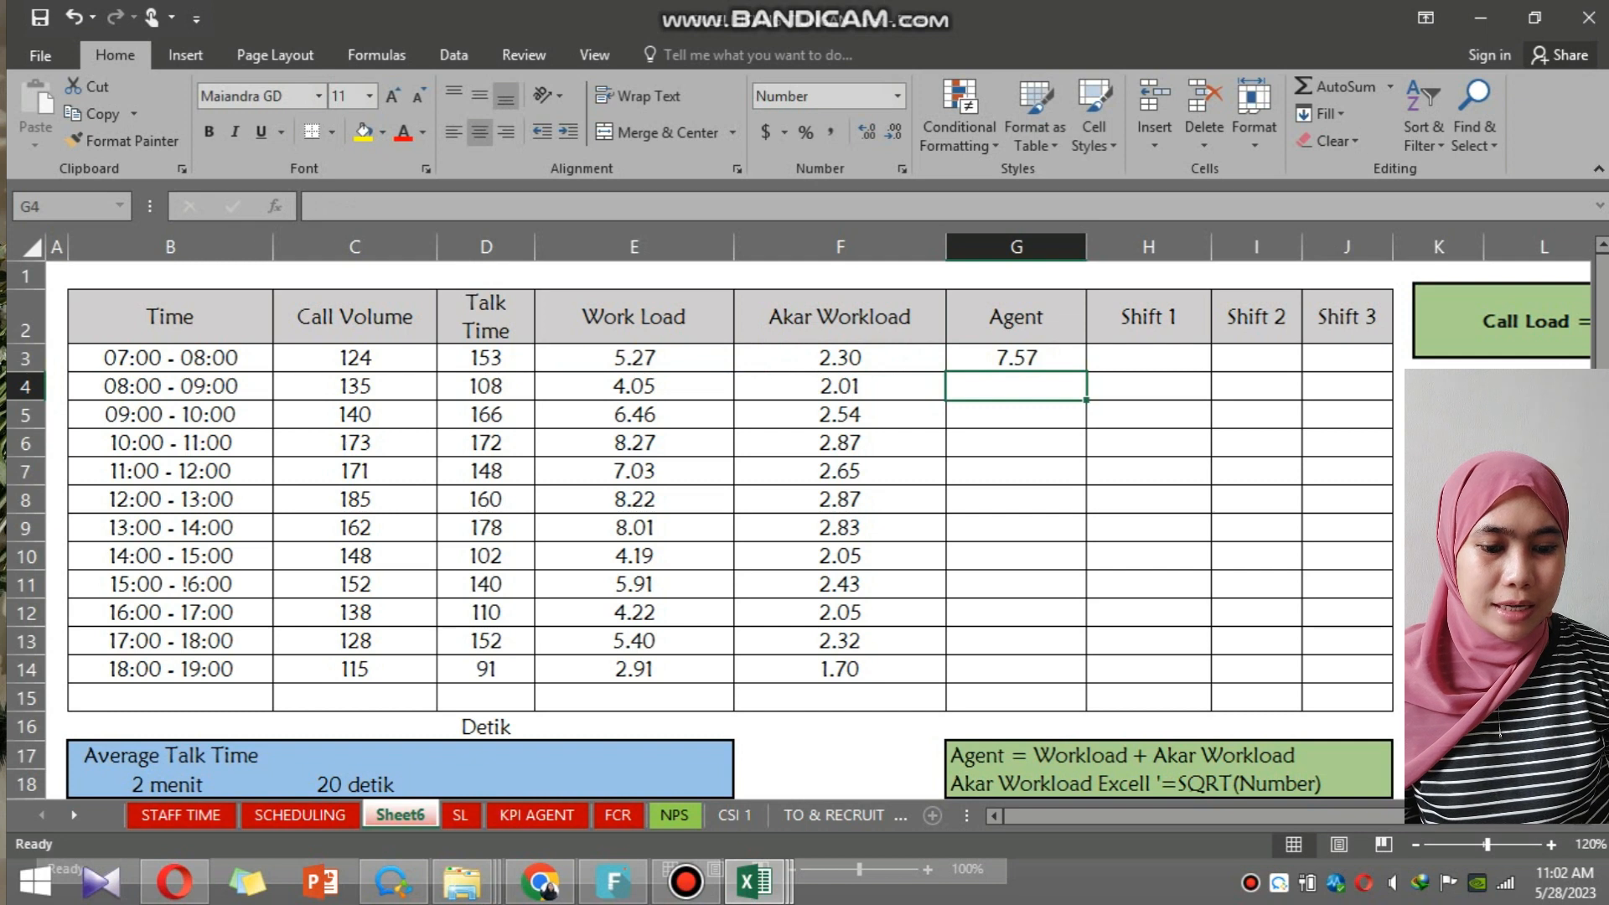
{"action": "left_click", "coordinate": [1016, 358]}
{"action": "double_click", "coordinate": [1087, 371]}
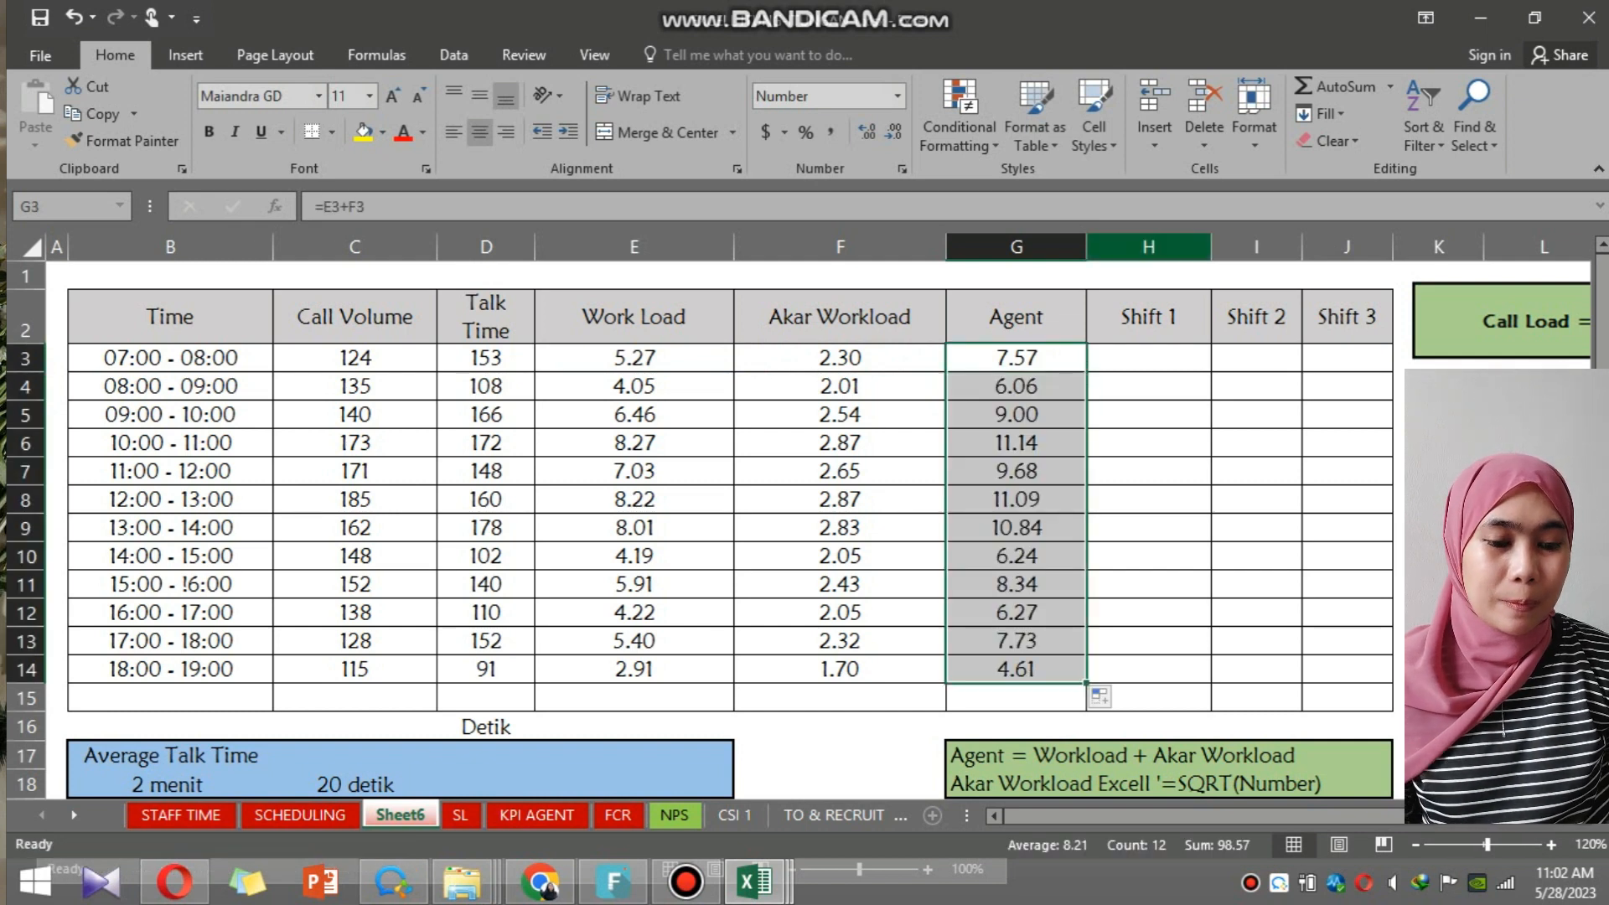
Insert a new column between Agent and Shift 1 and give it the header "Aent Real" in H2.
{"action": "left_click", "coordinate": [1149, 247]}
{"action": "left_click", "coordinate": [1154, 99]}
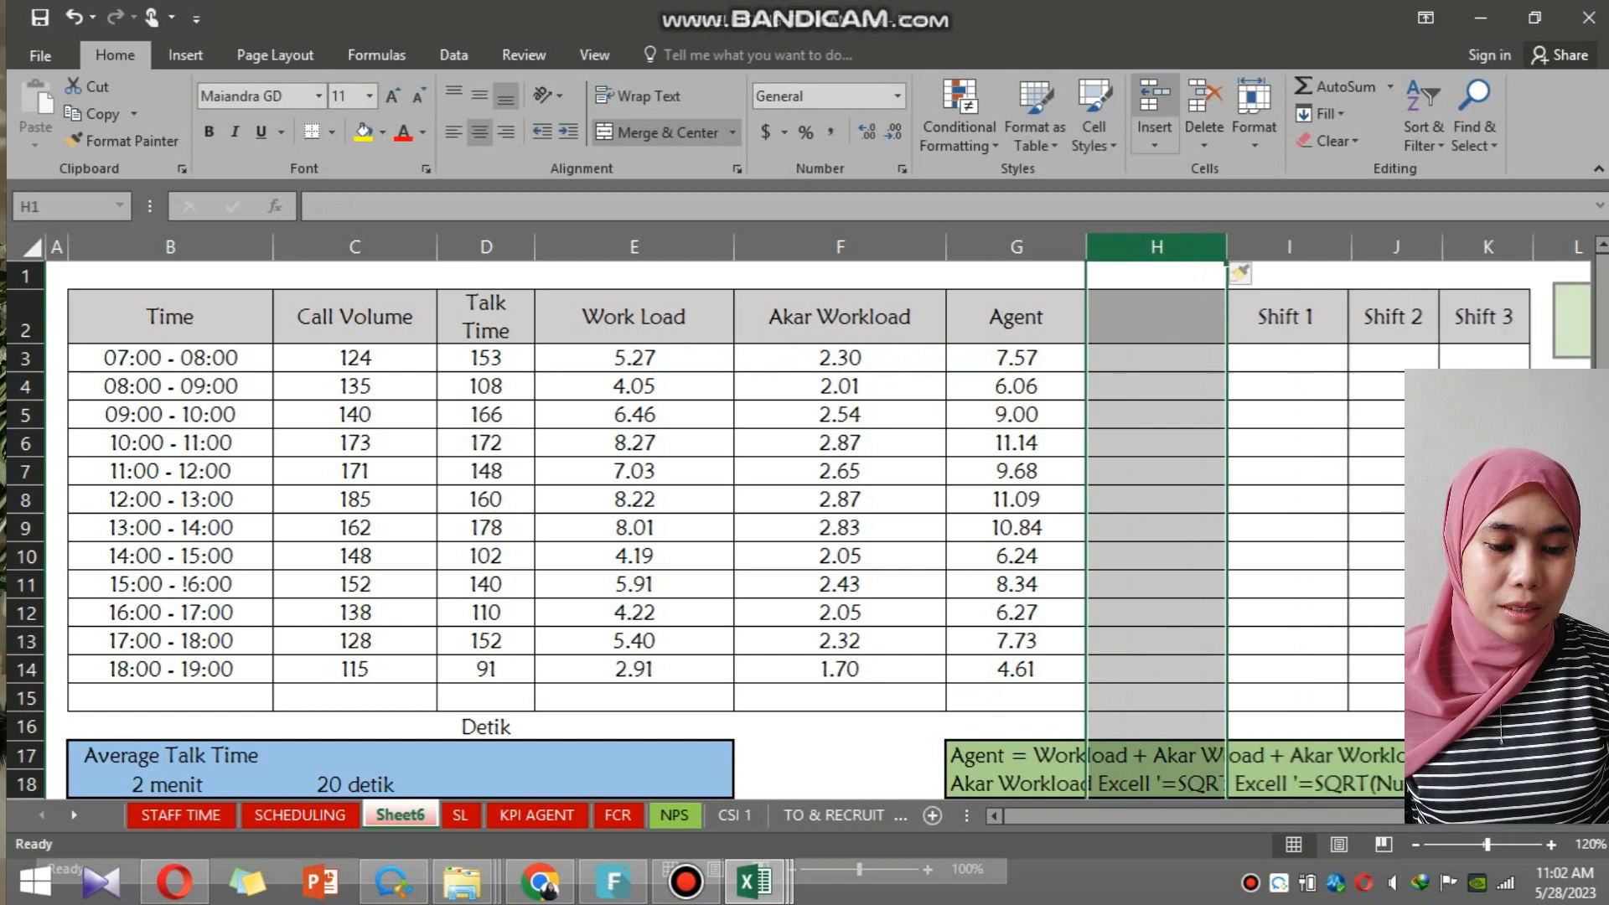
{"action": "left_click", "coordinate": [1157, 317]}
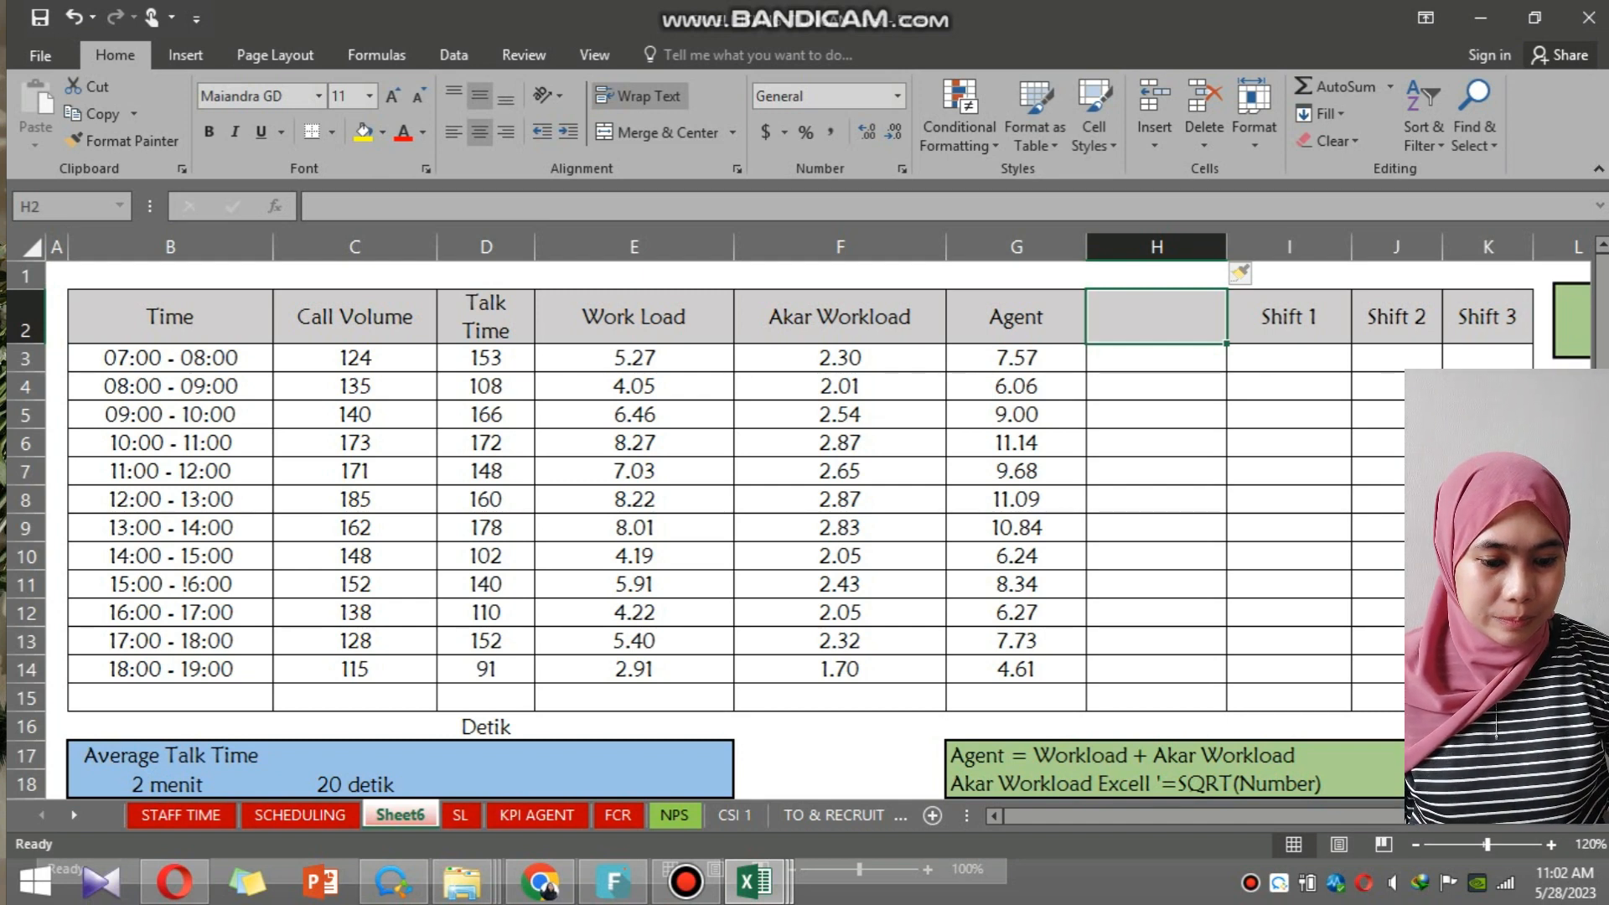
{"action": "left_click", "coordinate": [1016, 556]}
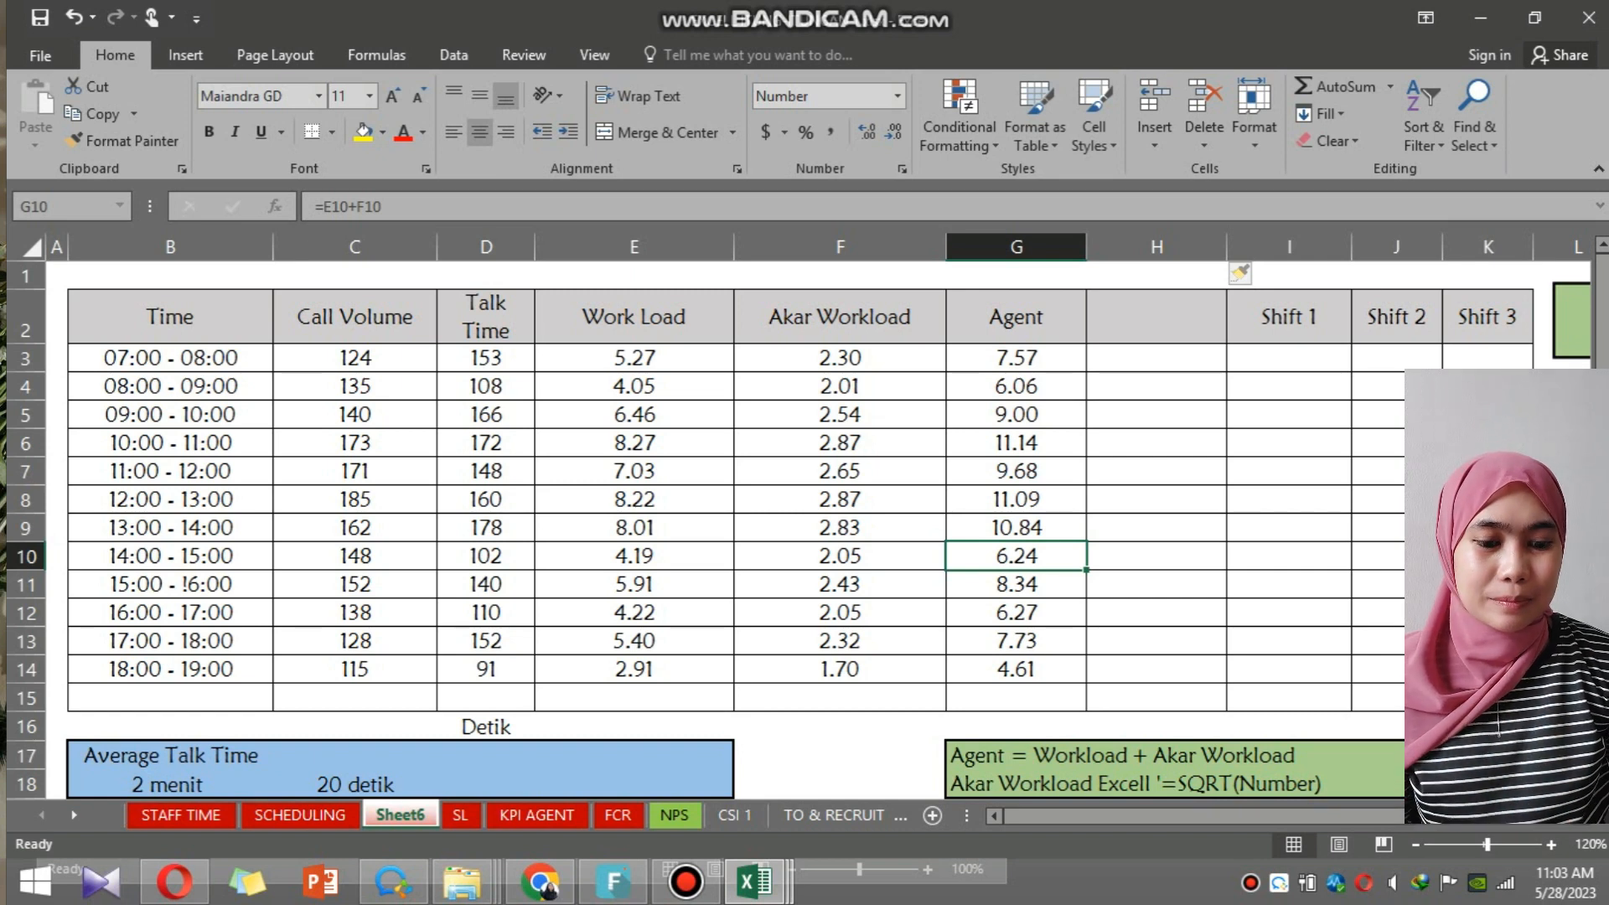
{"action": "left_click", "coordinate": [1157, 317]}
{"action": "type", "text": "An"}
{"action": "key", "text": "BackSpace"}
{"action": "type", "text": "en"}
{"action": "key", "text": "BackSpace"}
{"action": "key", "text": "BackSpace"}
{"action": "type", "text": "ent Real"}
{"action": "key", "text": "Return"}
Enter the rounded-up agent numbers 8, 7, 9, 12, 10 and 12 in H3:H8 for the hours from 07:00 to 13:00.
{"action": "type", "text": "8.00"}
{"action": "key", "text": "Return"}
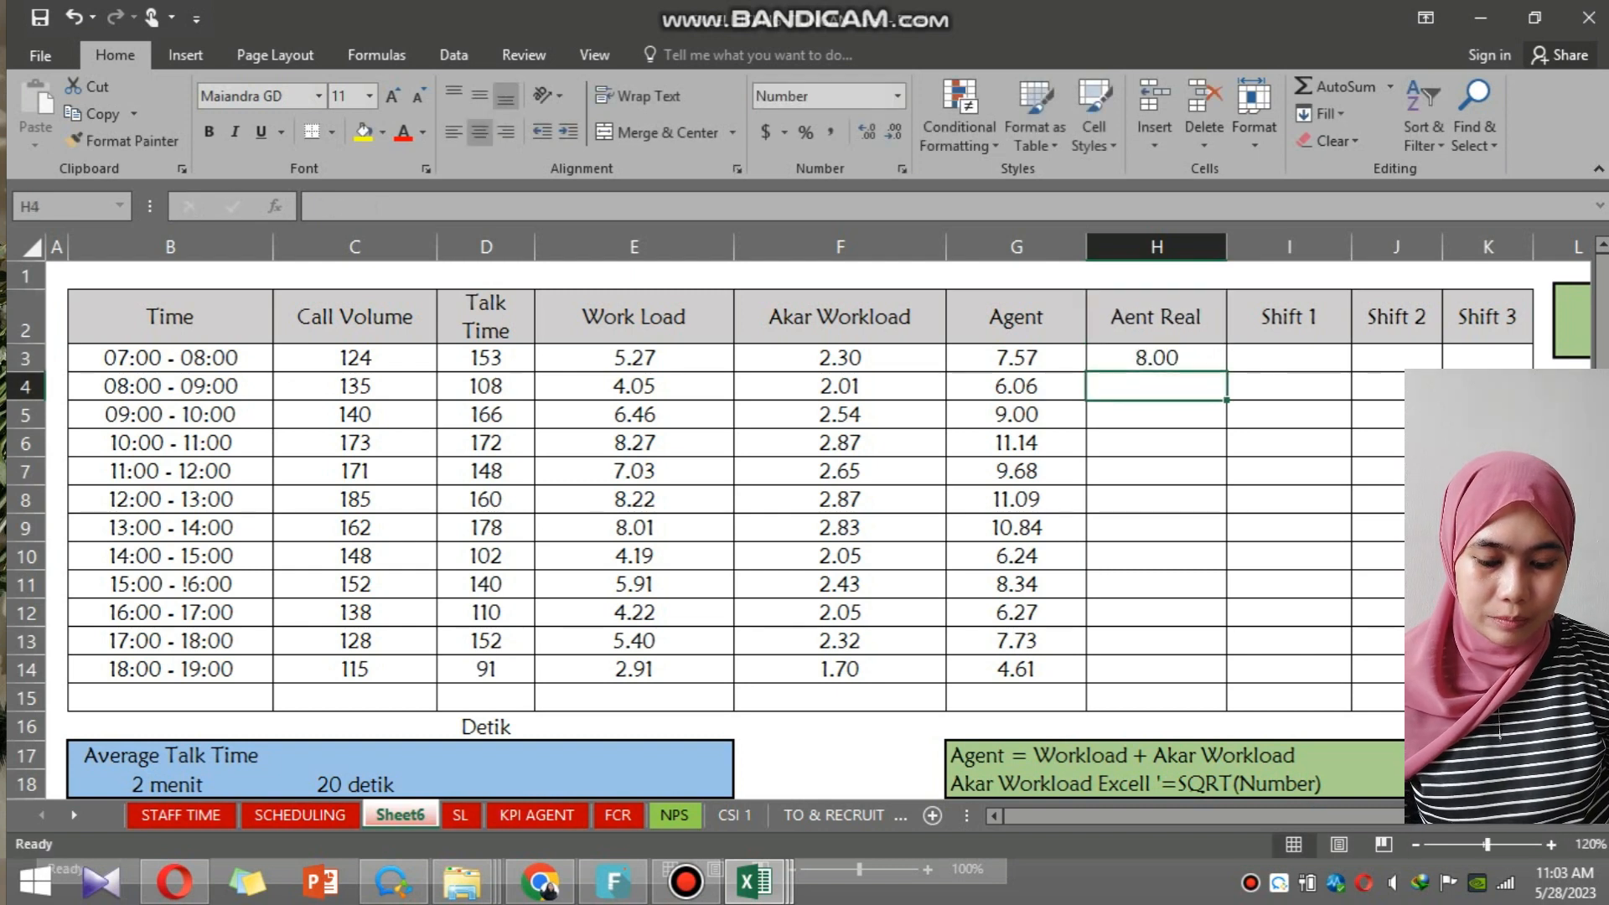
{"action": "type", "text": "7"}
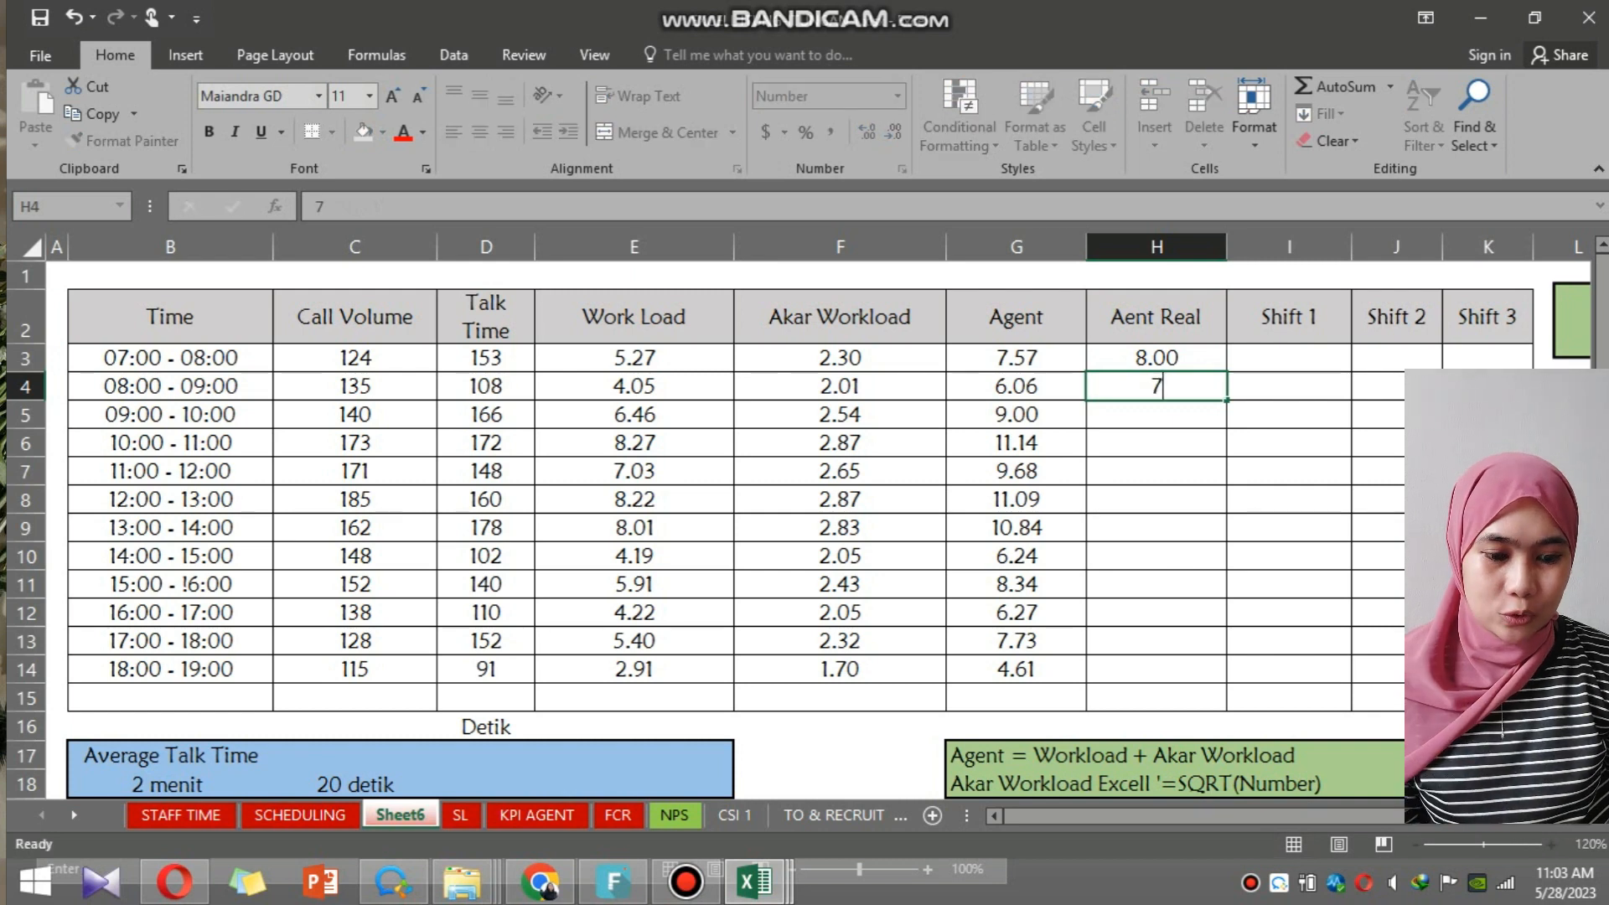
{"action": "key", "text": "Return"}
{"action": "type", "text": "9"}
{"action": "key", "text": "Return"}
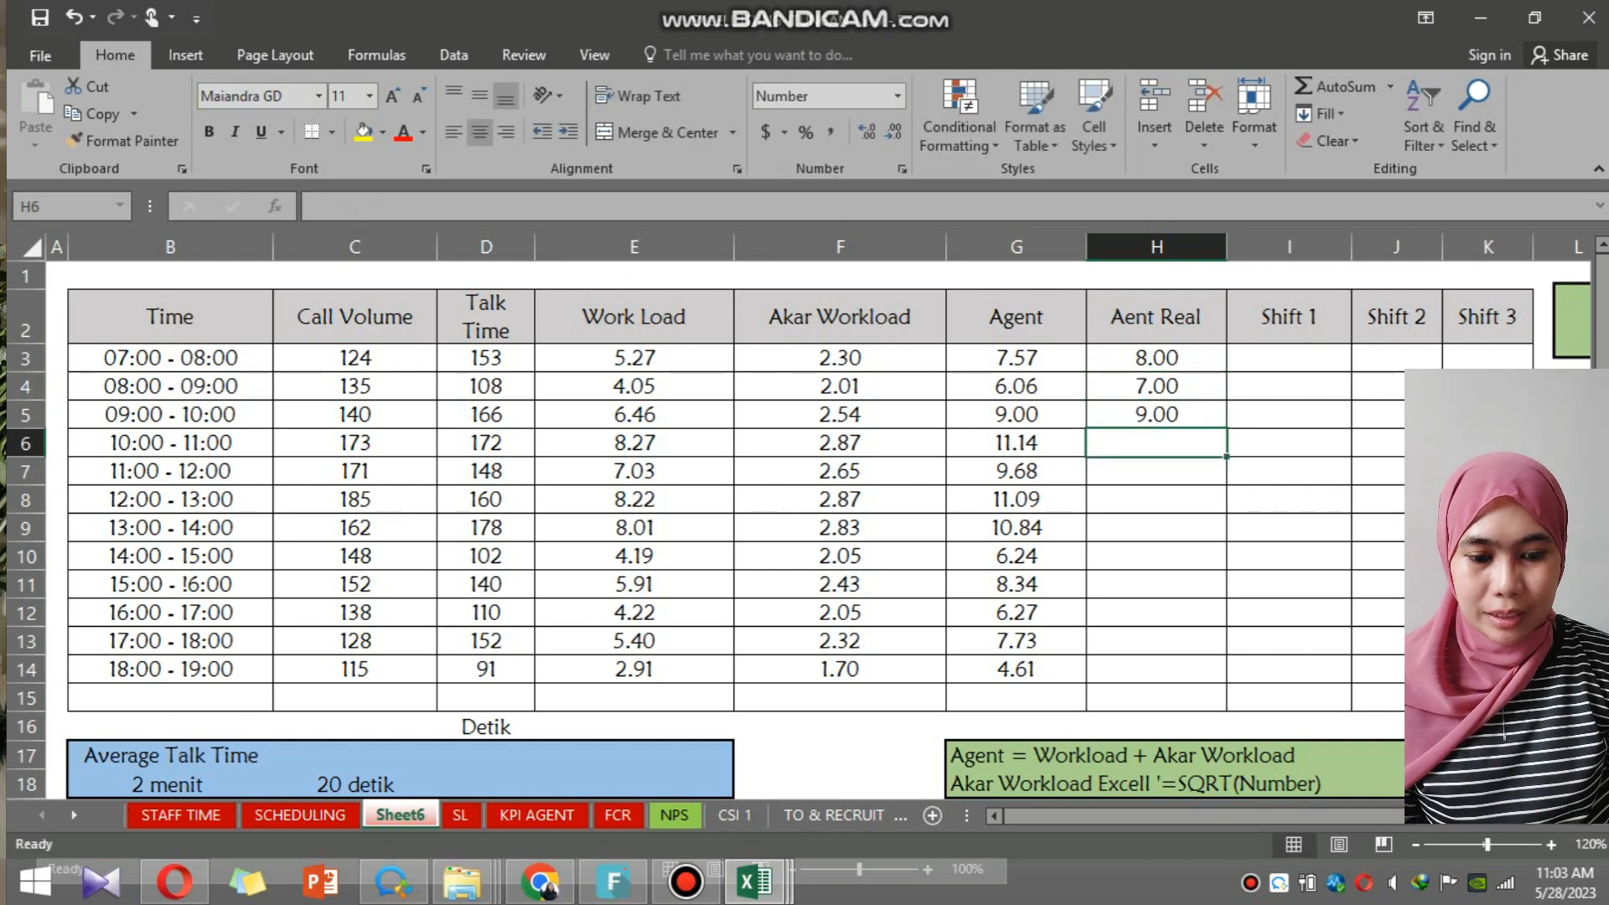
{"action": "type", "text": "12"}
{"action": "key", "text": "Return"}
{"action": "type", "text": "10"}
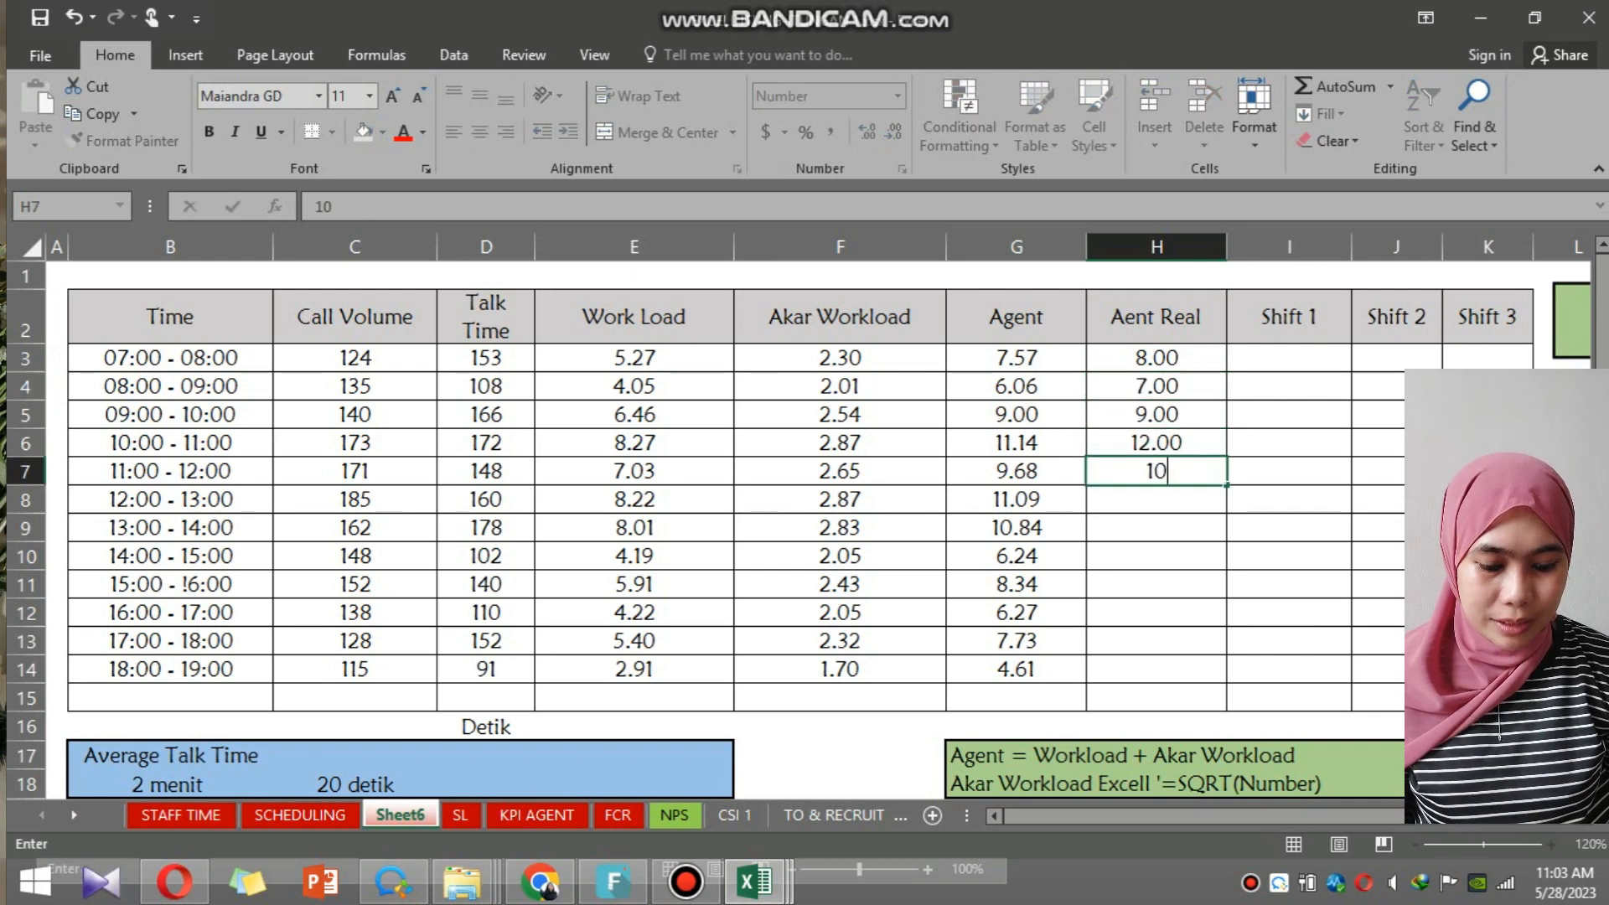
{"action": "key", "text": "Return"}
{"action": "type", "text": "12"}
{"action": "key", "text": "Return"}
Enter the rounded-up agent numbers 11, 7, 9, 7, 8 and 5 in H9:H14 for the hours from 13:00 to 19:00.
{"action": "type", "text": "11"}
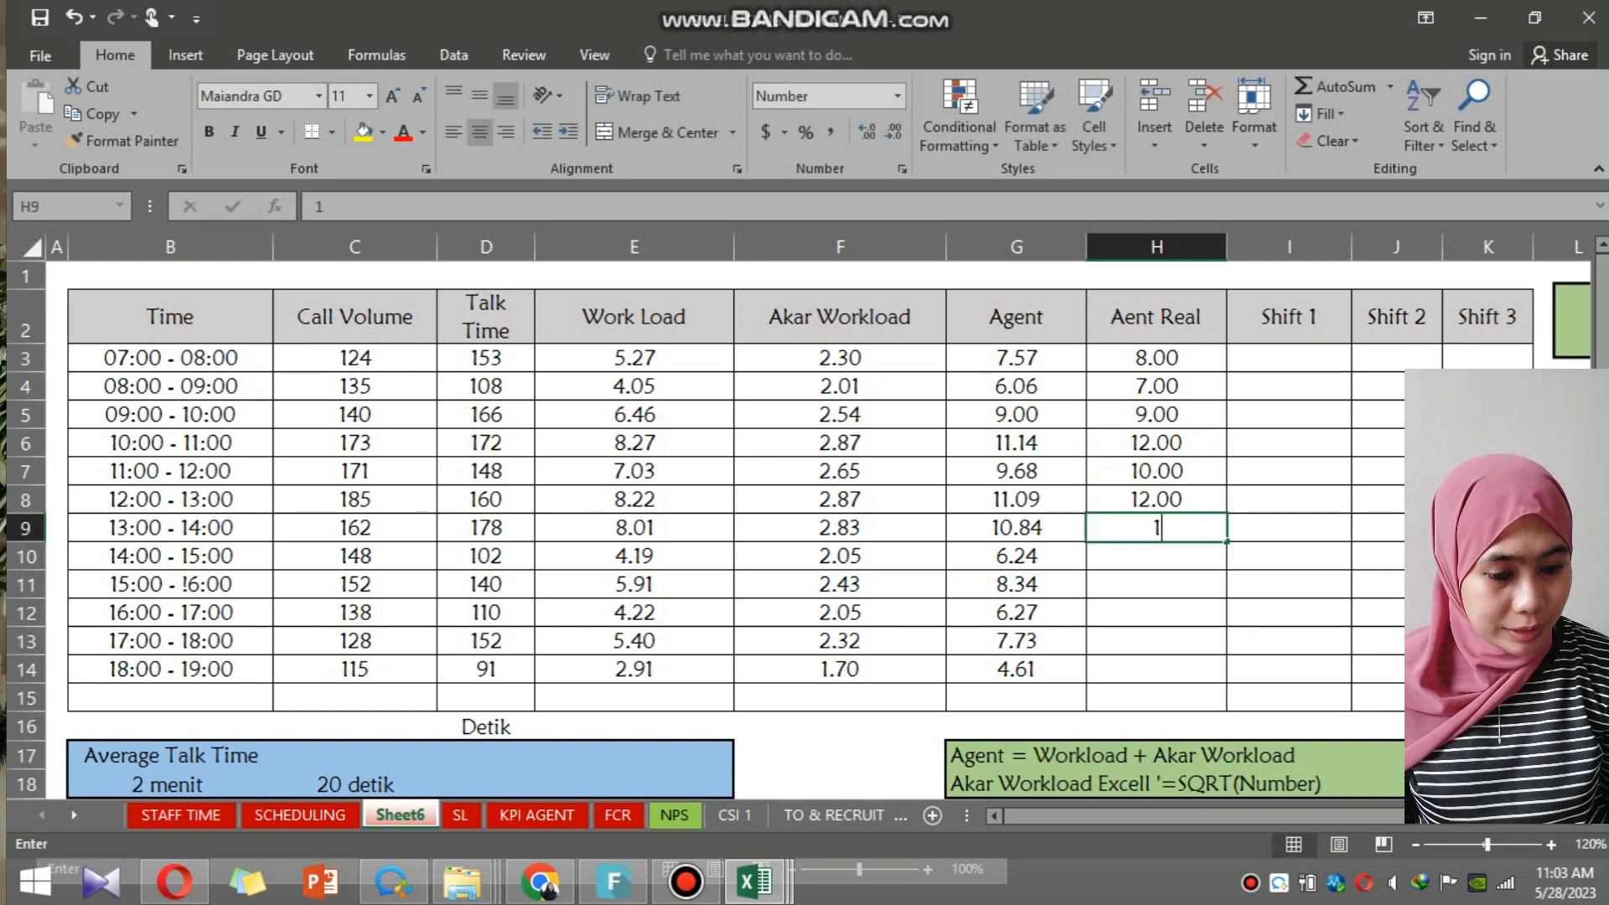
{"action": "key", "text": "Return"}
{"action": "type", "text": "7"}
{"action": "key", "text": "Return"}
{"action": "type", "text": "9"}
{"action": "key", "text": "Return"}
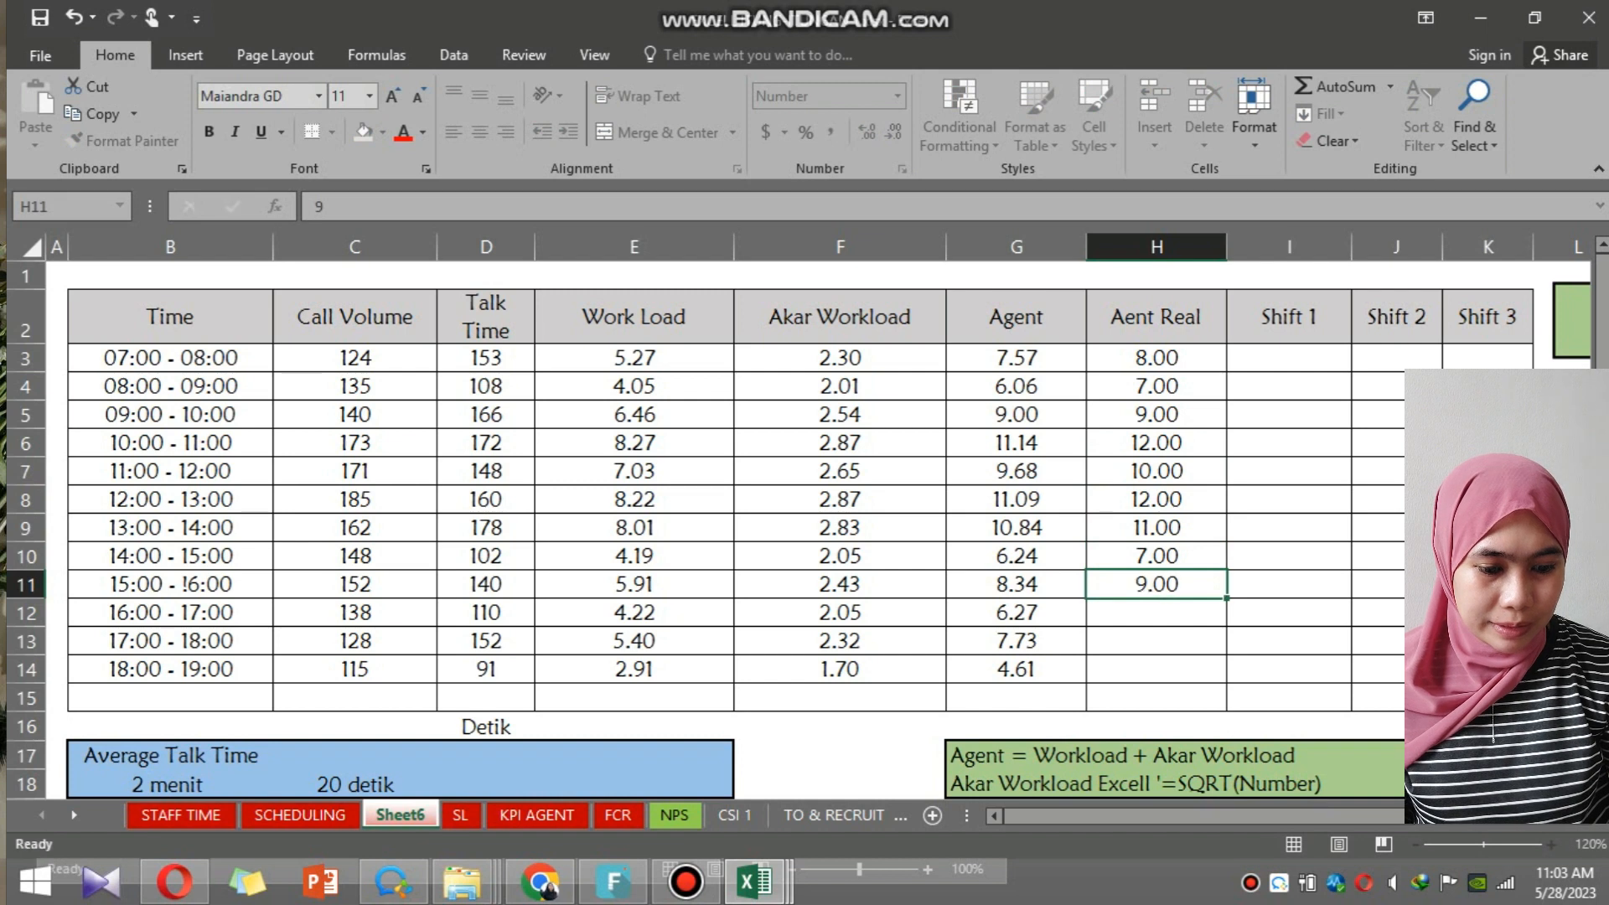
{"action": "type", "text": "7"}
{"action": "key", "text": "Return"}
{"action": "type", "text": "8"}
{"action": "key", "text": "Return"}
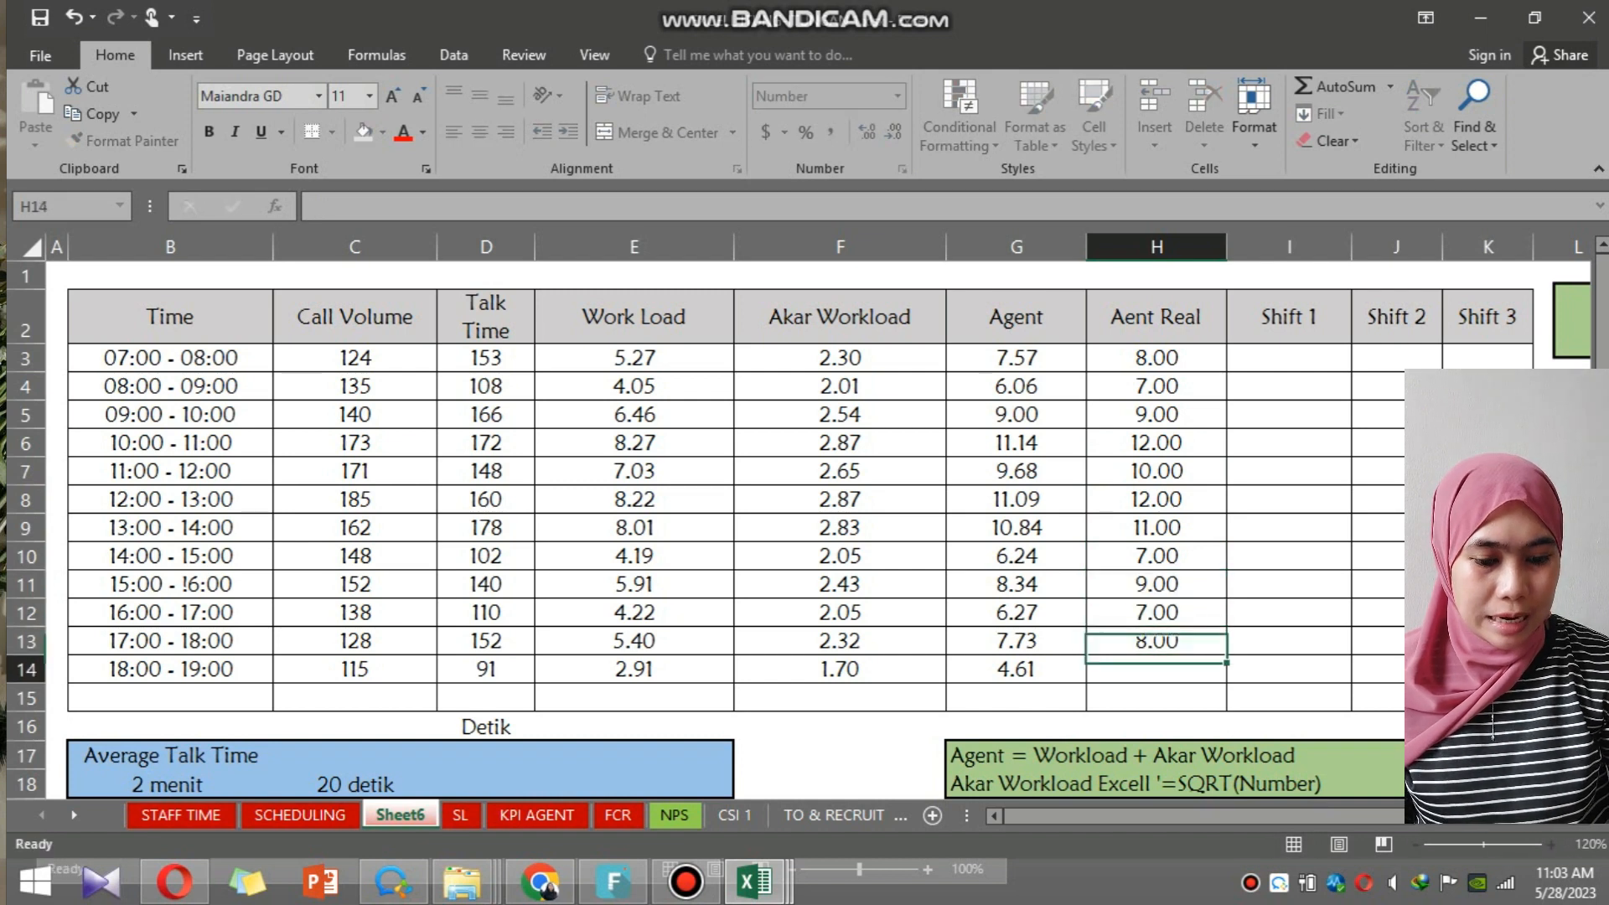
{"action": "type", "text": "5"}
{"action": "key", "text": "Return"}
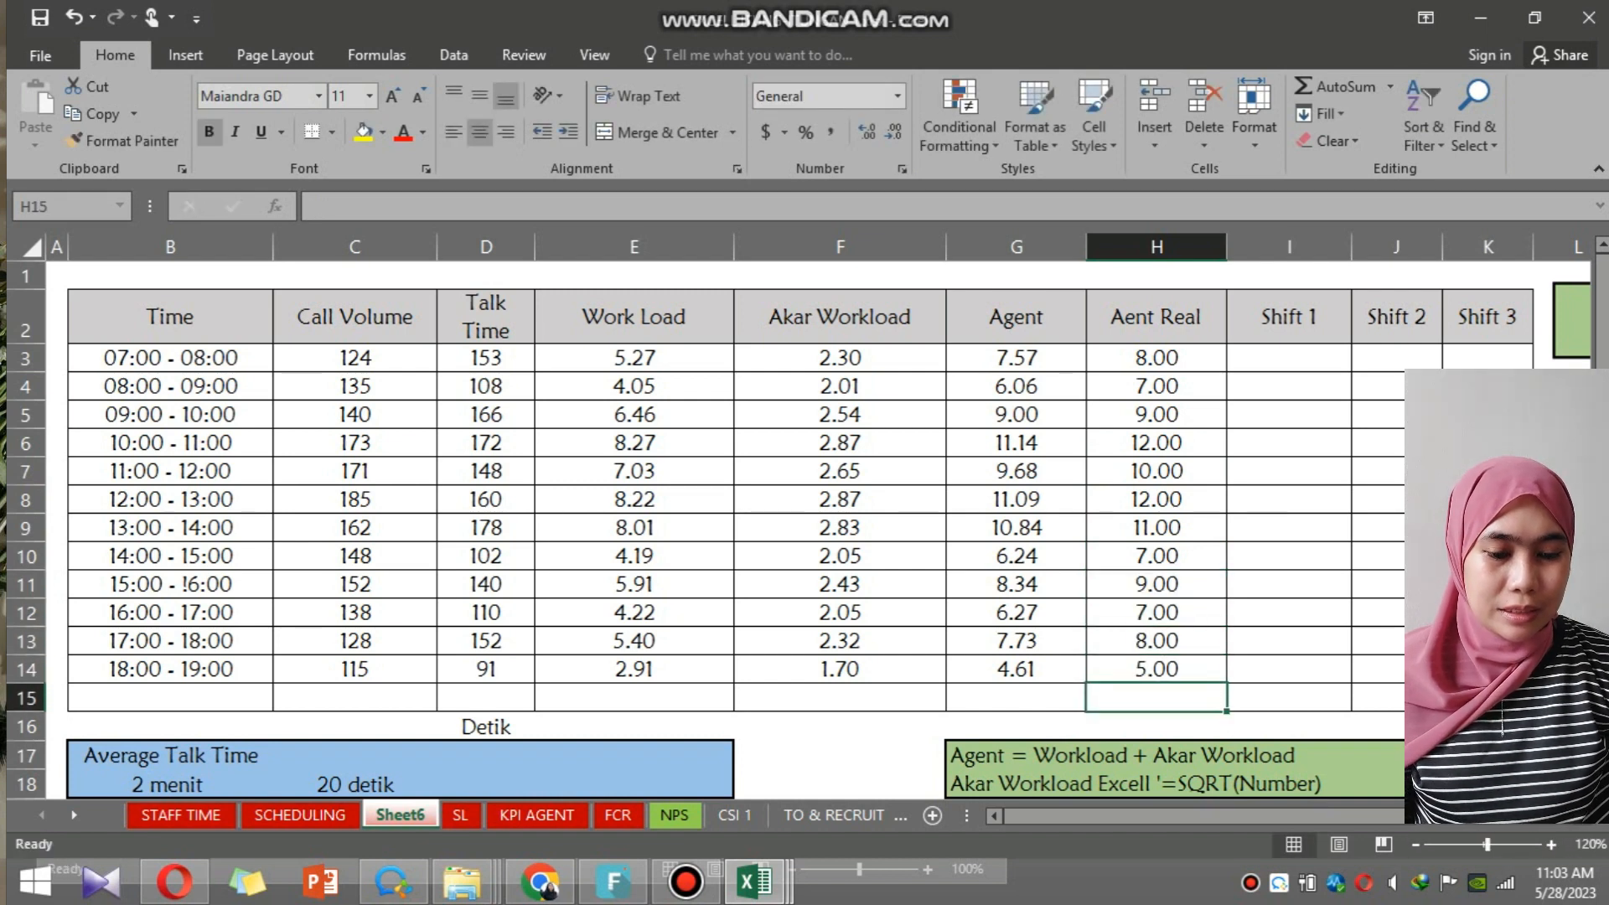
{"action": "left_click_drag", "start_coordinate": [1017, 358], "coordinate": [1016, 670]}
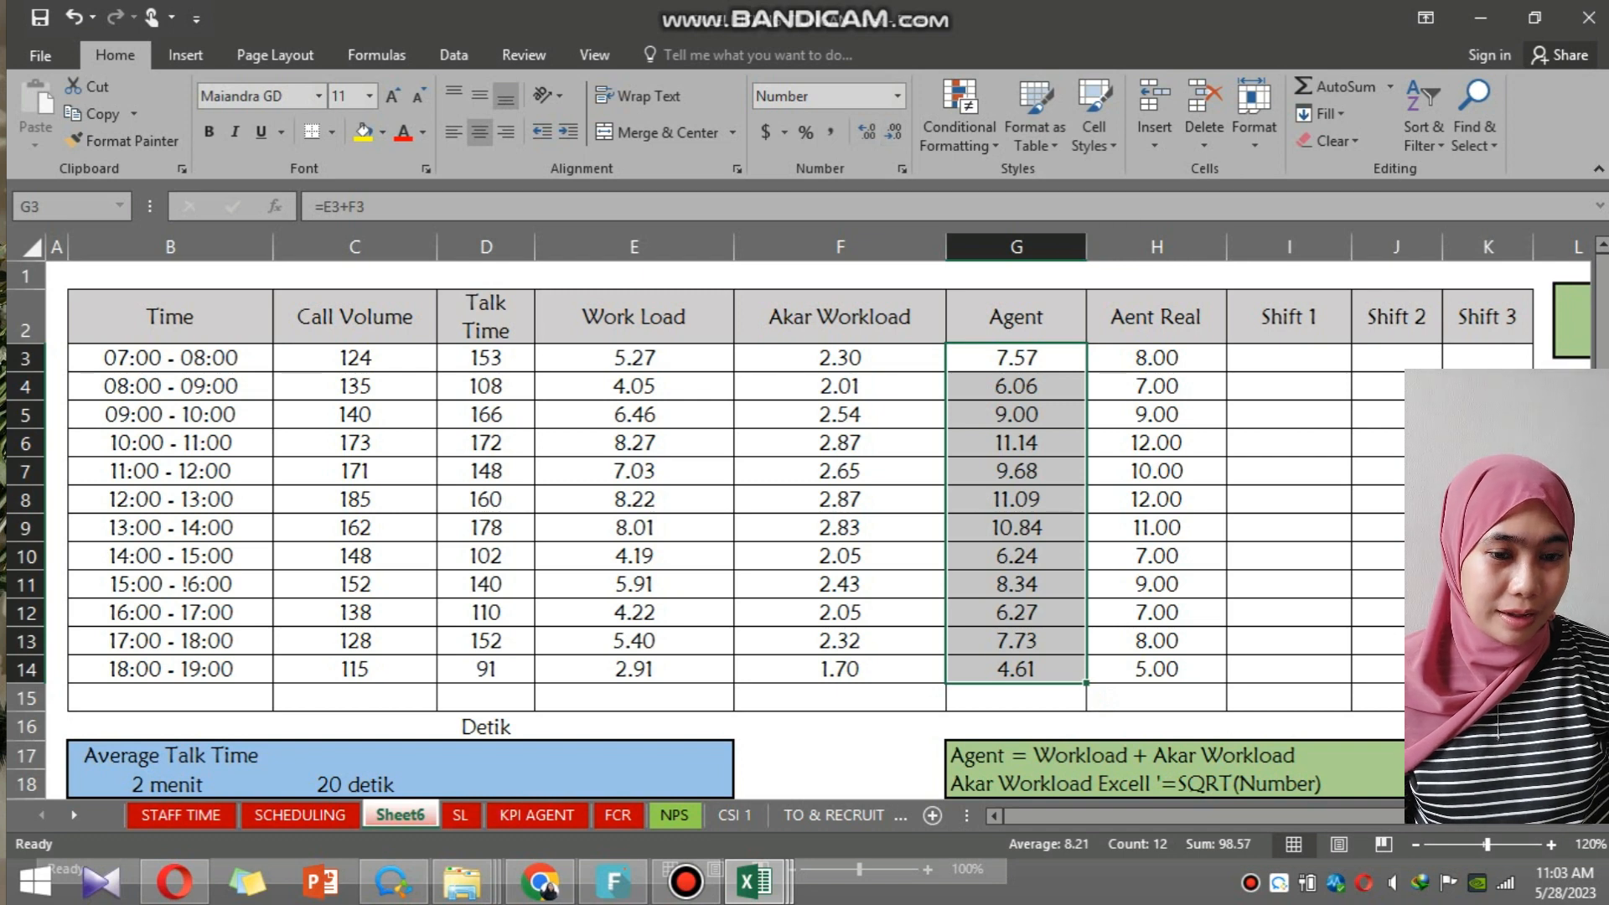
{"action": "left_click", "coordinate": [1157, 358]}
{"action": "left_click", "coordinate": [1157, 499]}
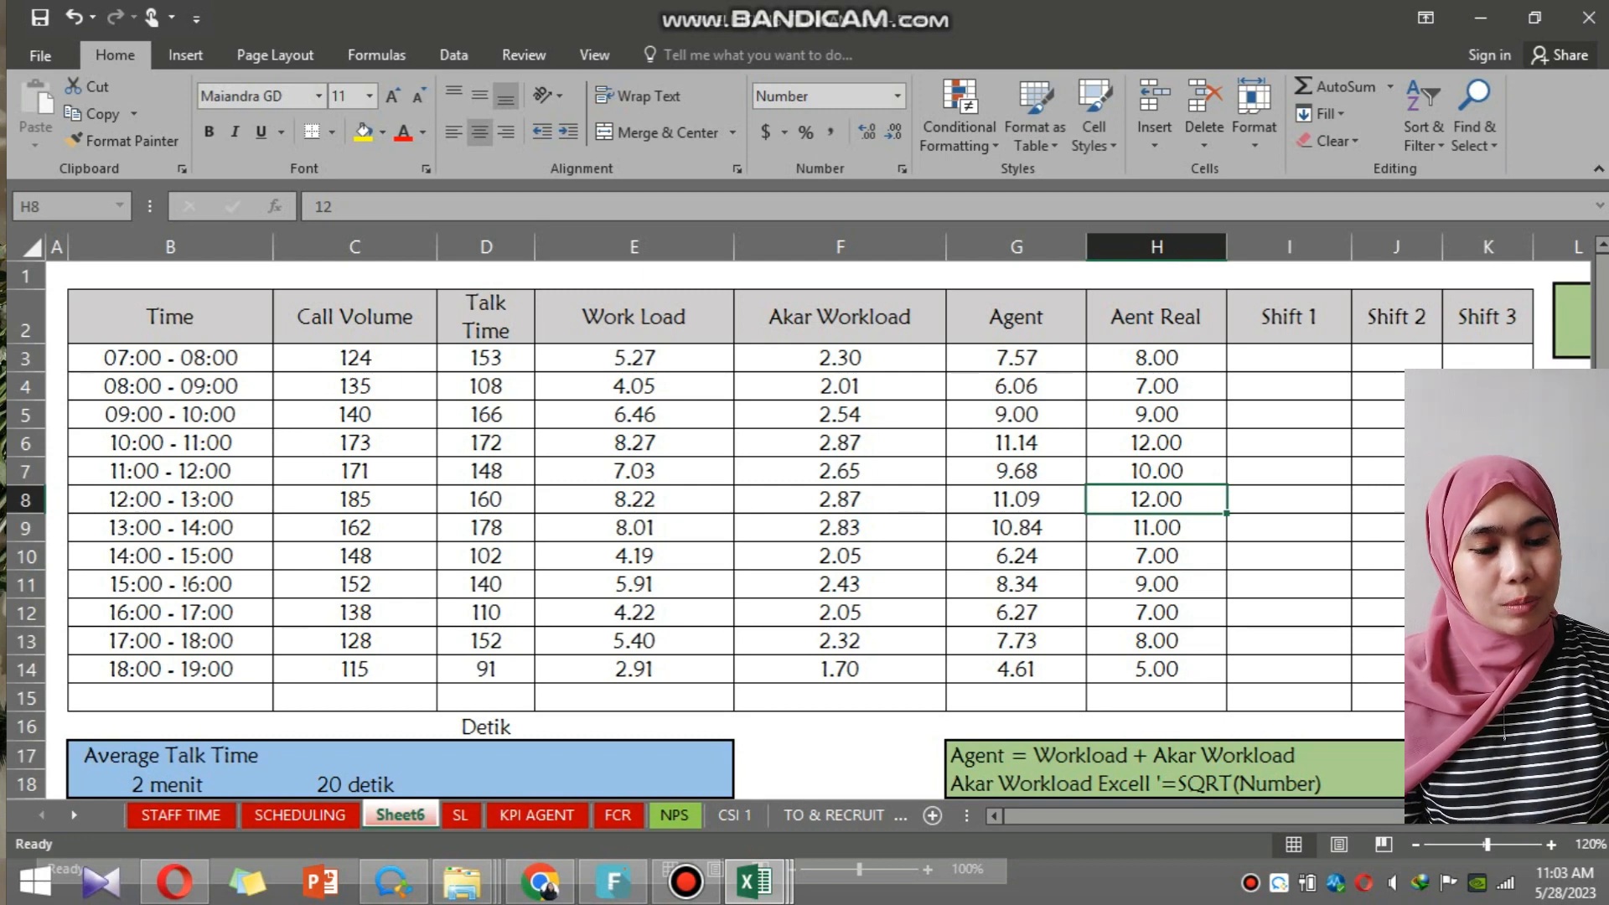
Shade the Shift 1 cells I3:I11, covering 07:00 to 16:00, with a light green fill.
{"action": "left_click", "coordinate": [1290, 358]}
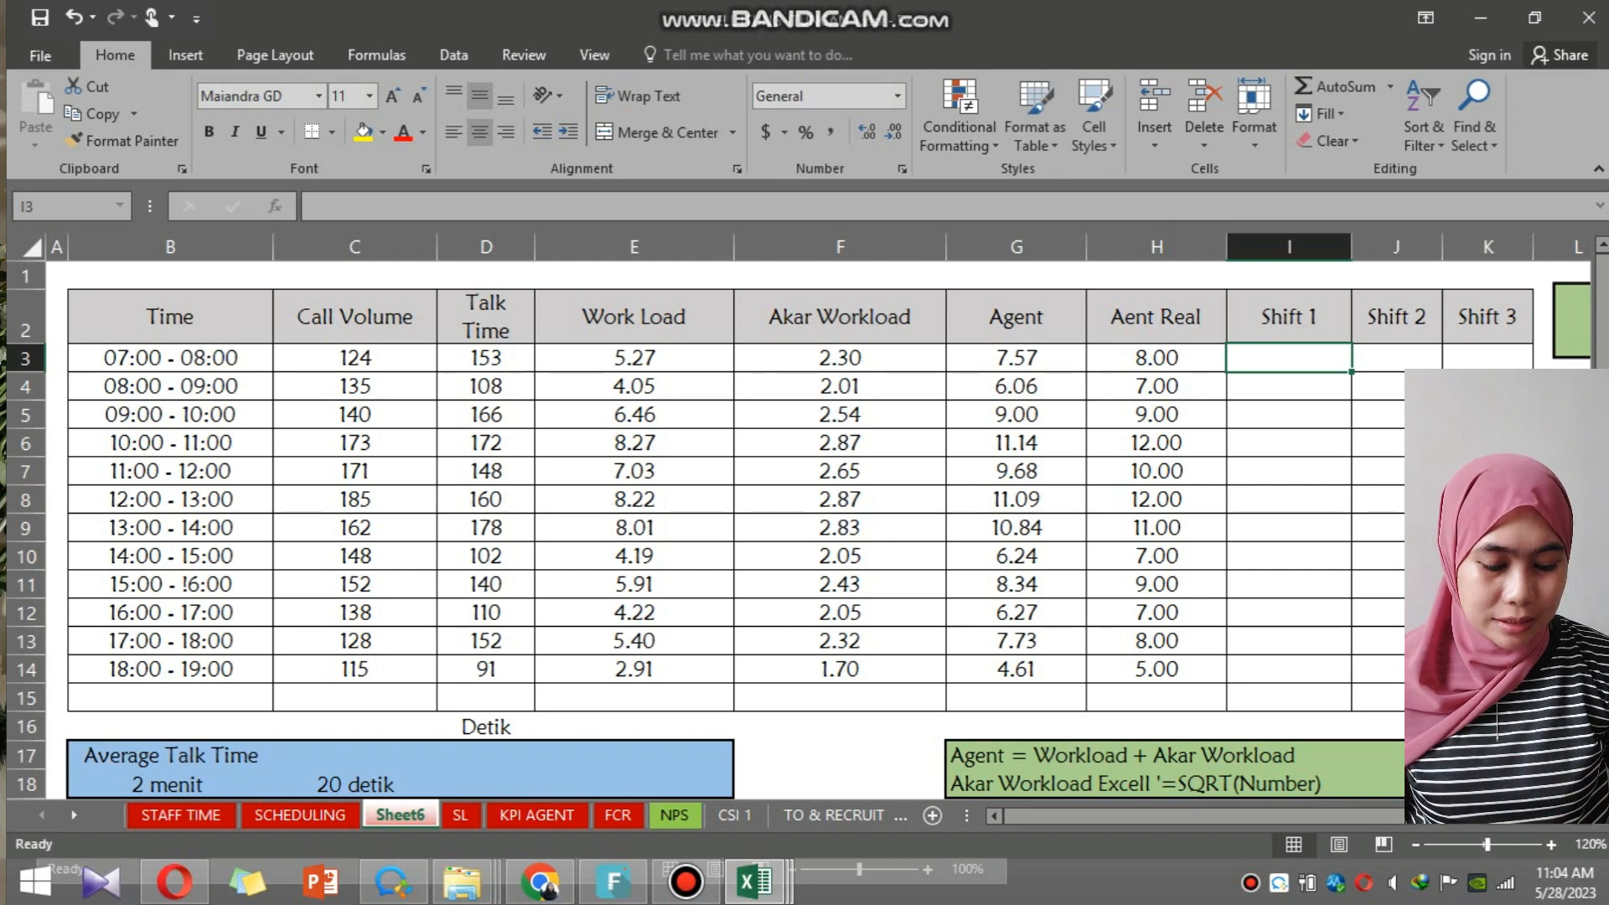
{"action": "left_click_drag", "start_coordinate": [1289, 358], "coordinate": [1289, 386]}
{"action": "left_click_drag", "start_coordinate": [1290, 385], "coordinate": [1289, 584]}
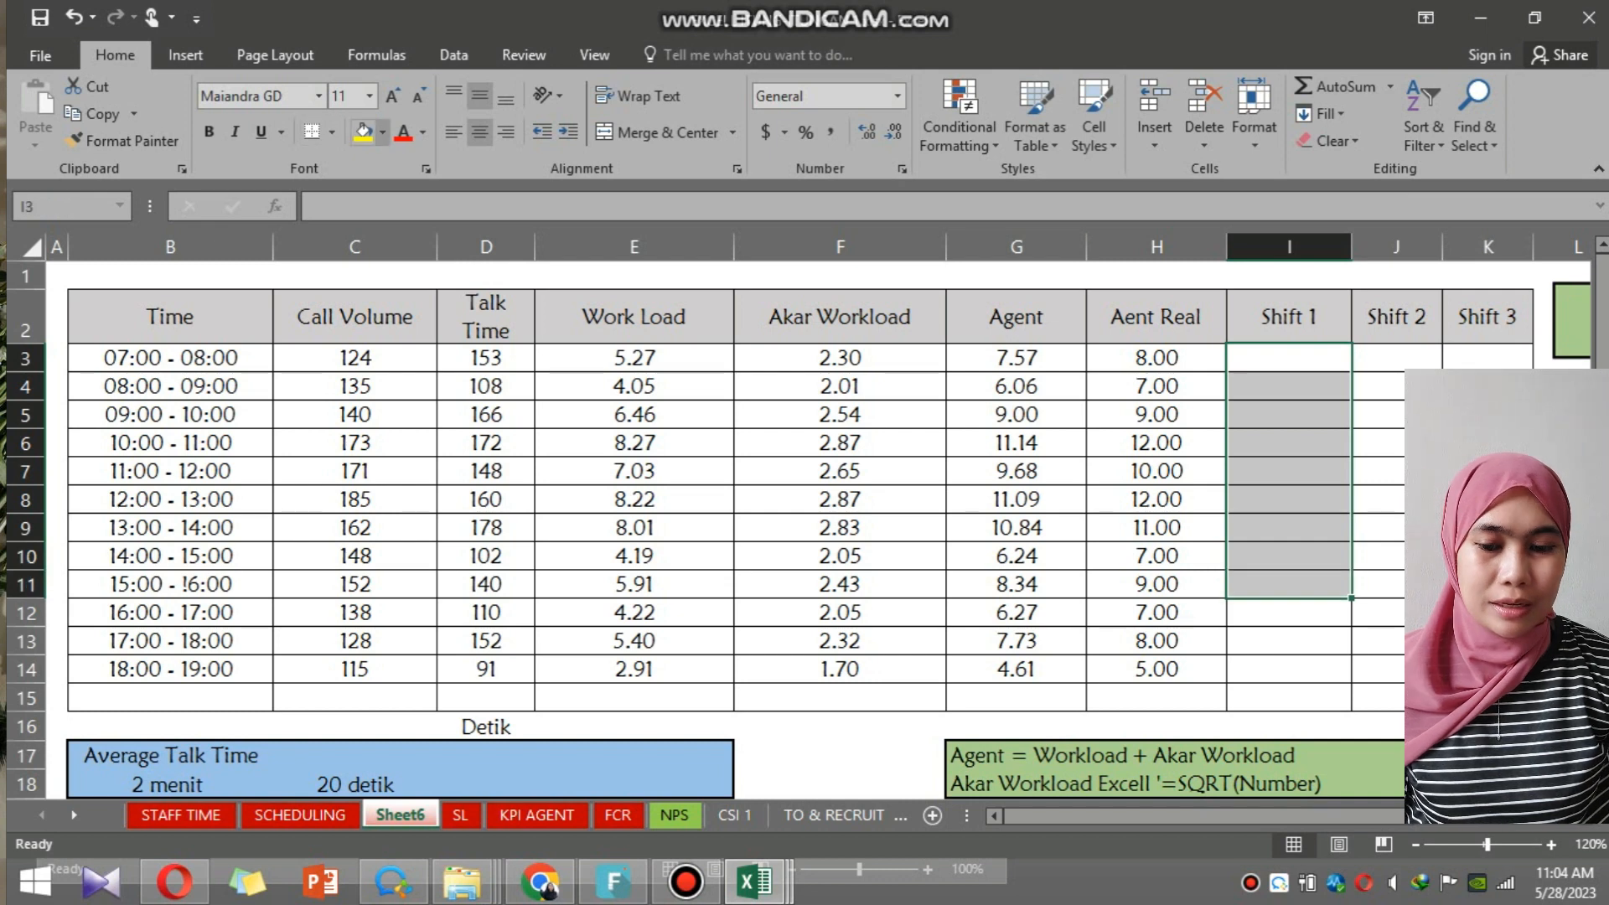
{"action": "left_click", "coordinate": [382, 132]}
{"action": "left_click", "coordinate": [543, 222]}
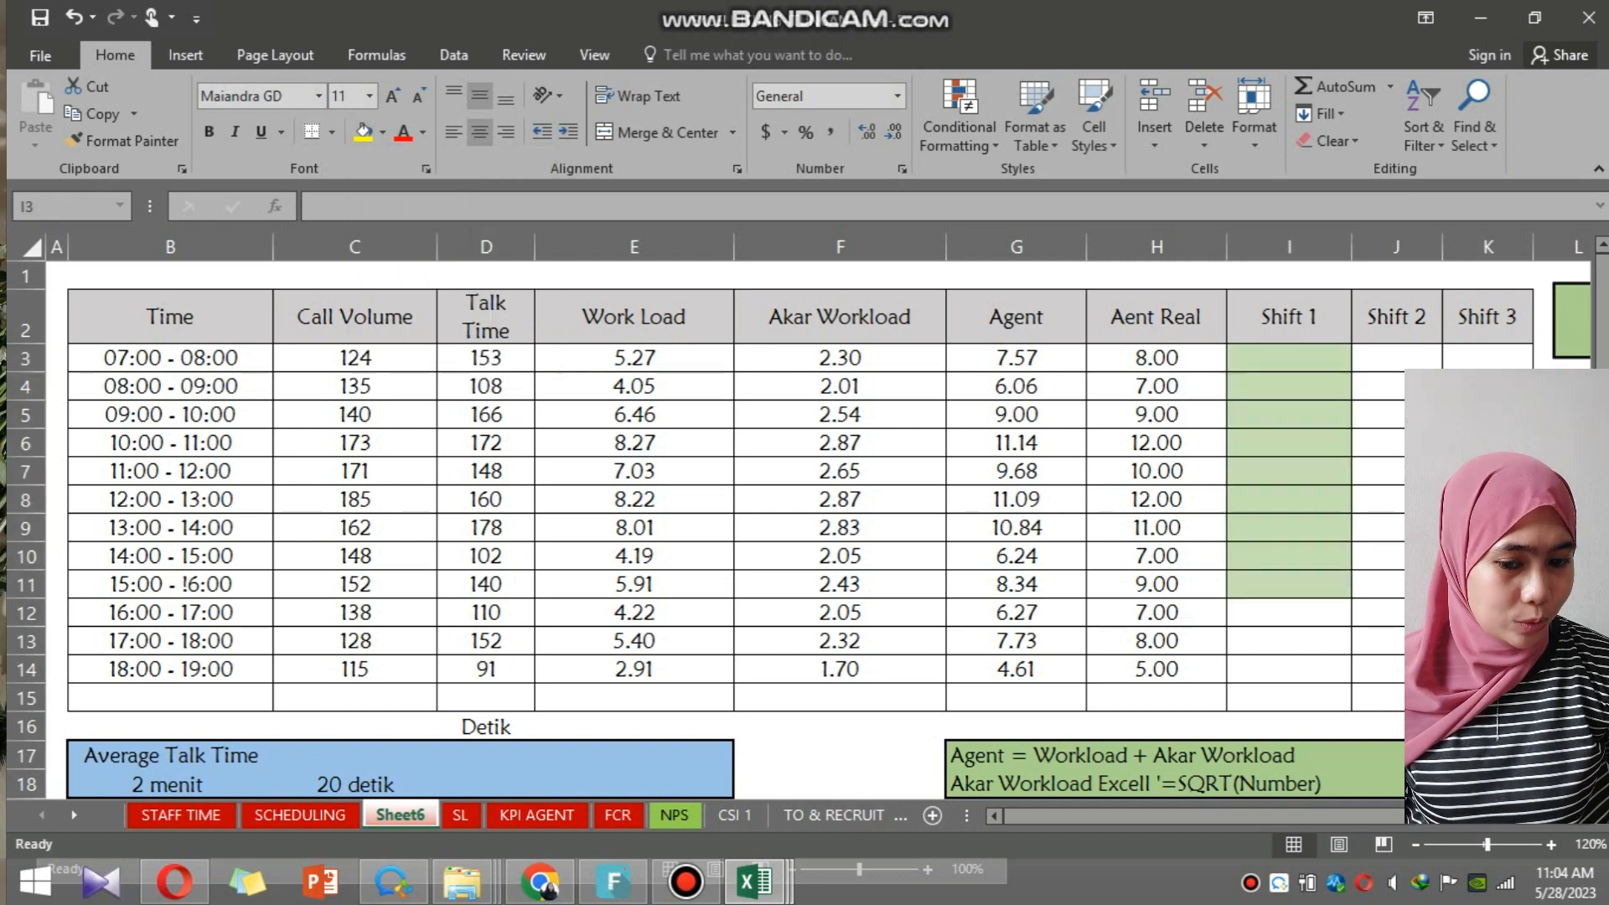
{"action": "left_click", "coordinate": [1383, 556]}
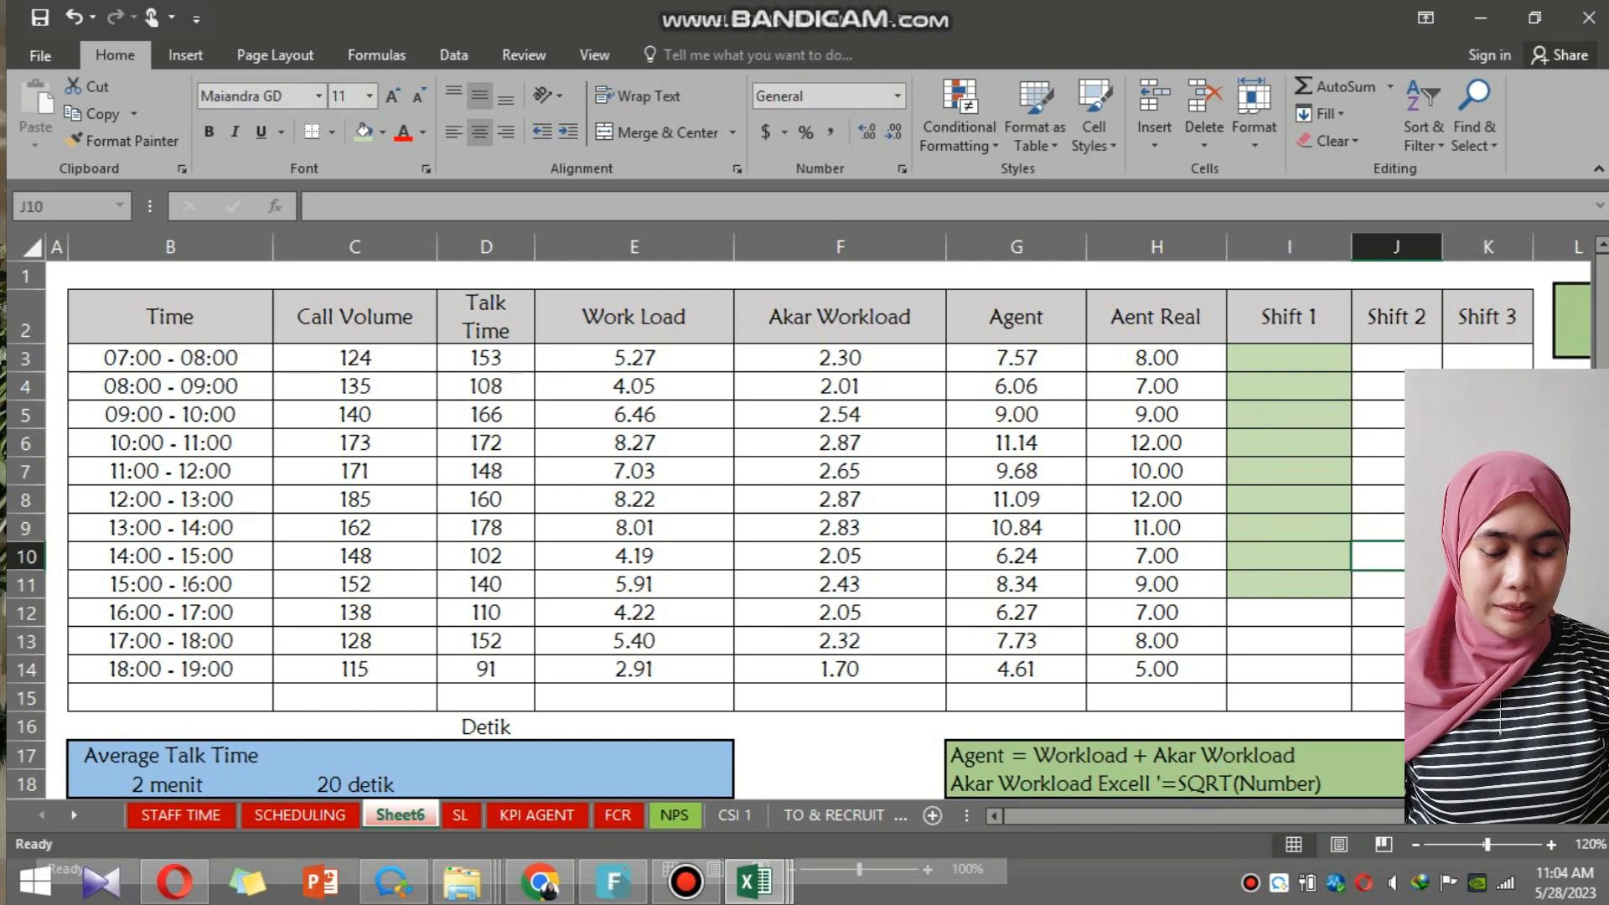
Correct the time label in B11 to "15:00 - 16:00".
{"action": "left_click", "coordinate": [1289, 358]}
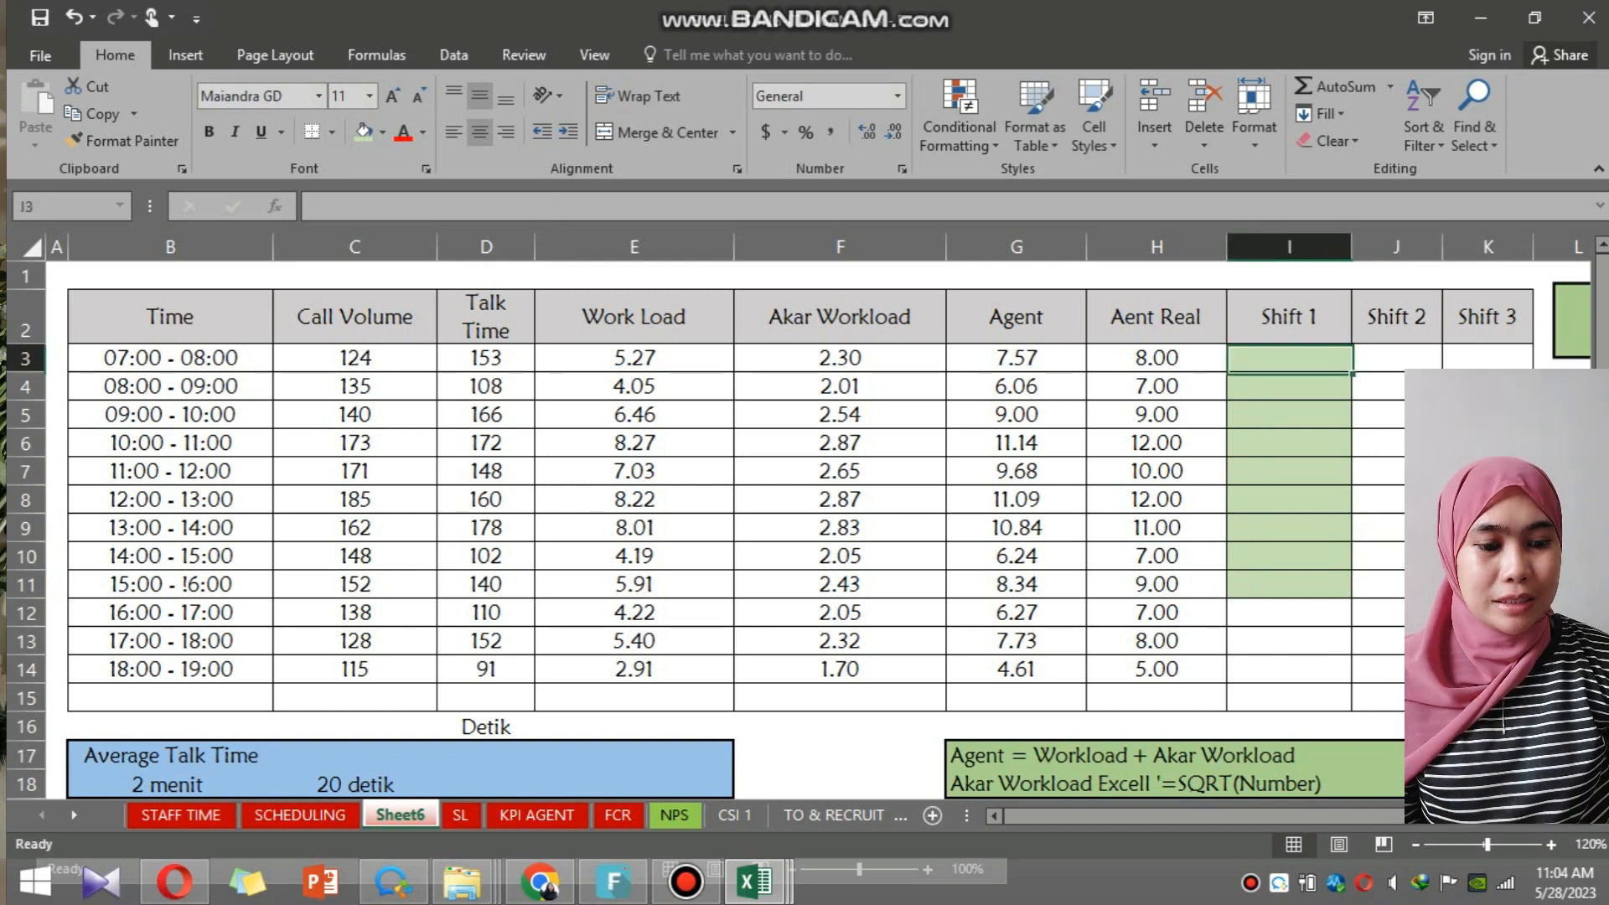
{"action": "left_click", "coordinate": [25, 359]}
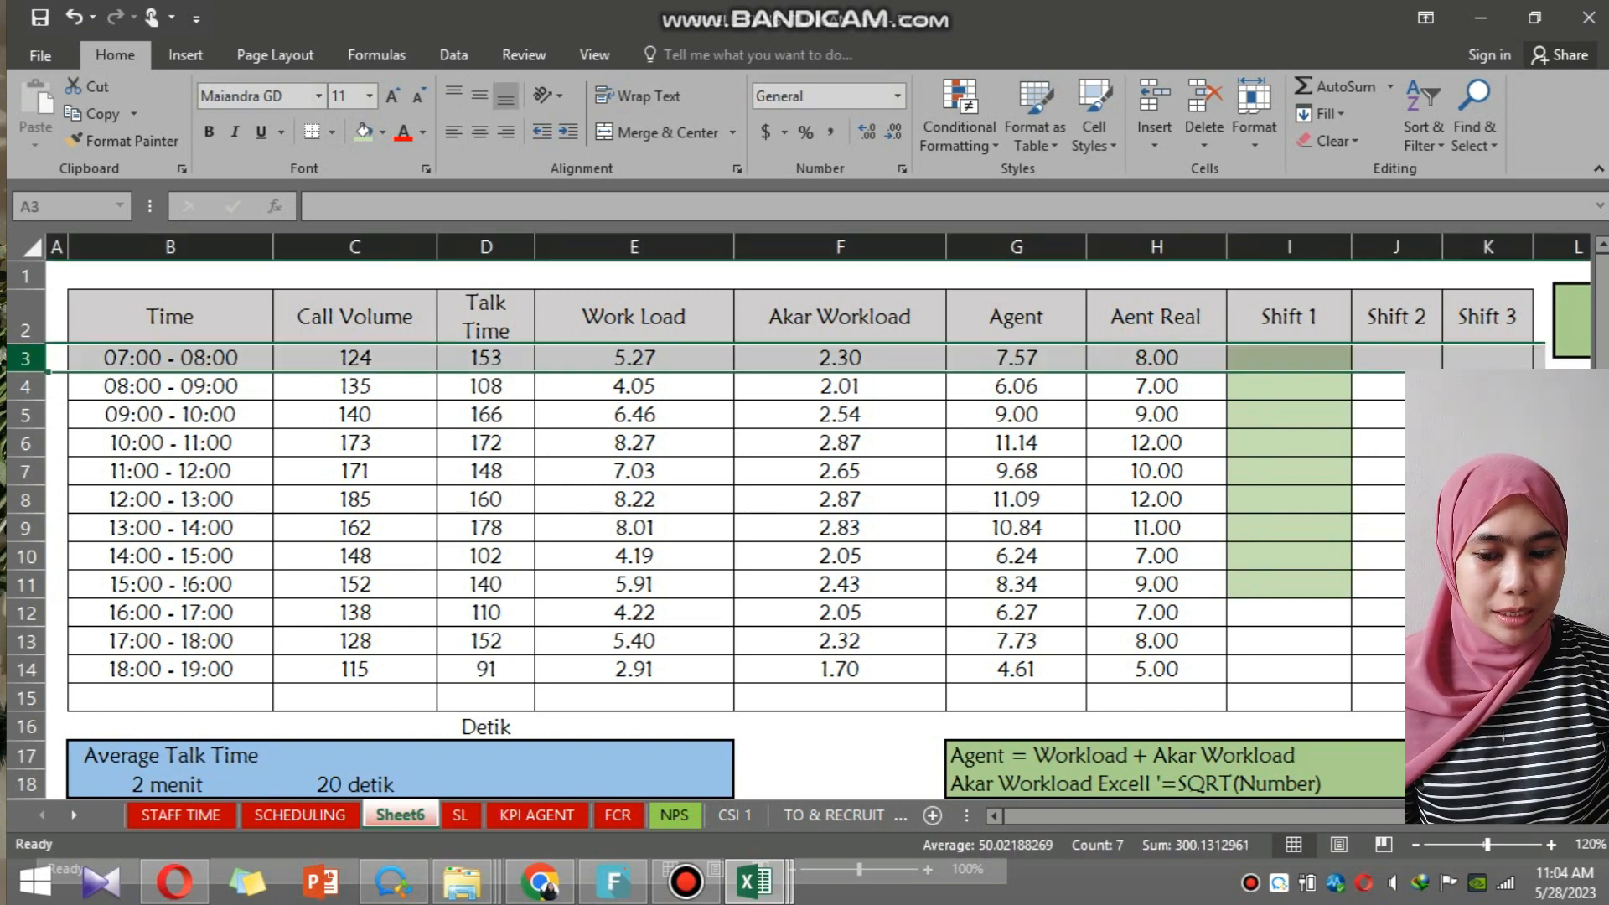
{"action": "left_click", "coordinate": [25, 613]}
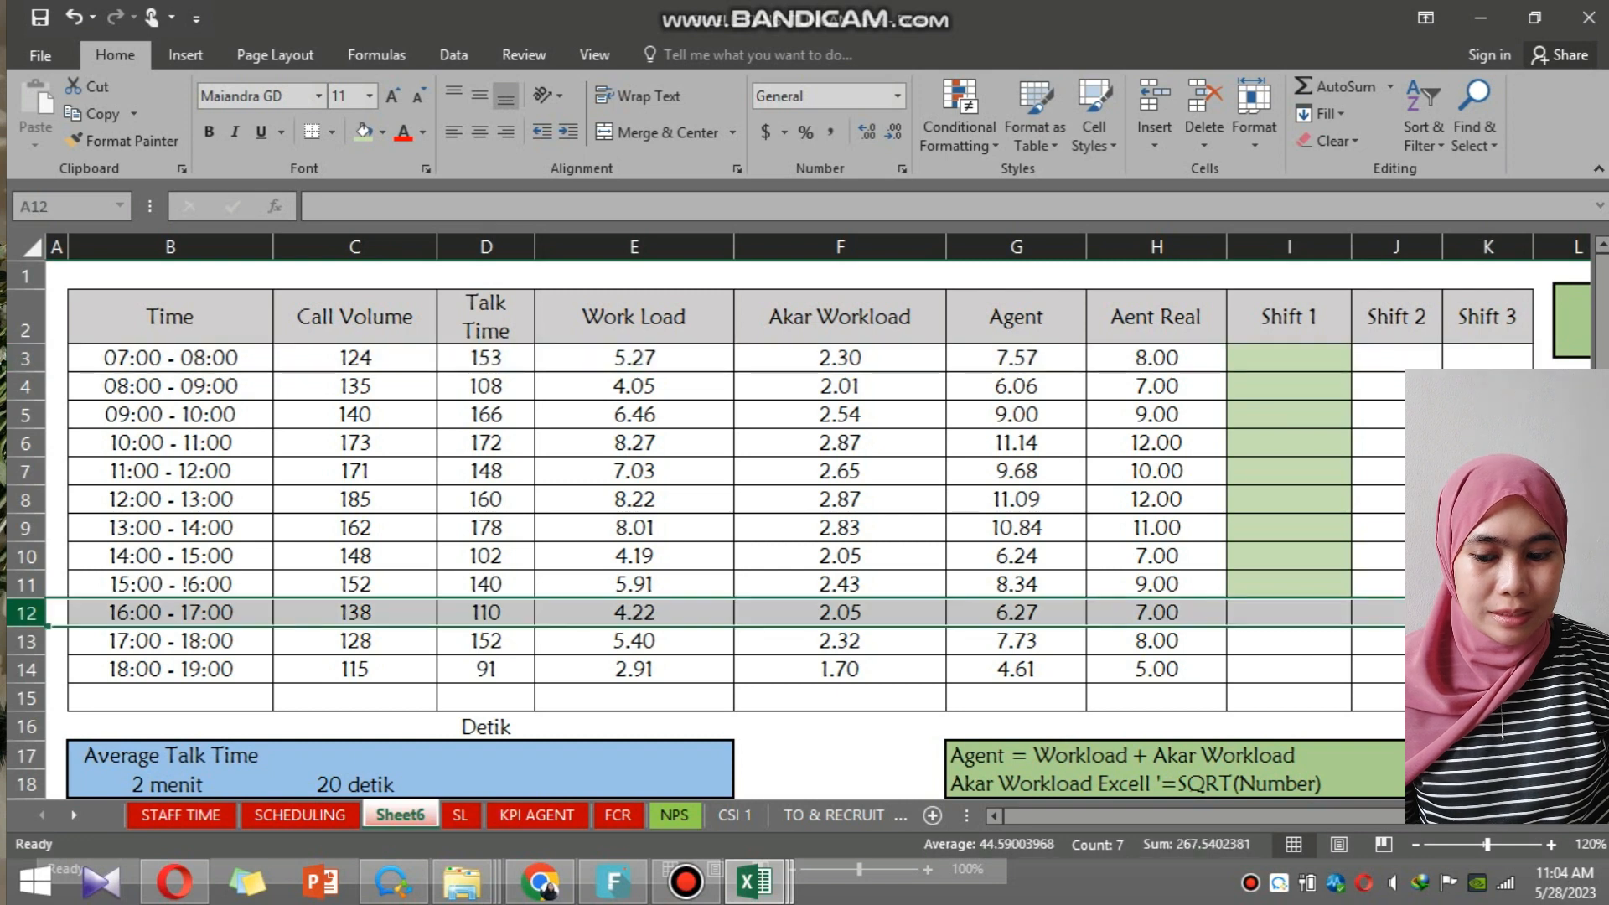
{"action": "left_click", "coordinate": [25, 584]}
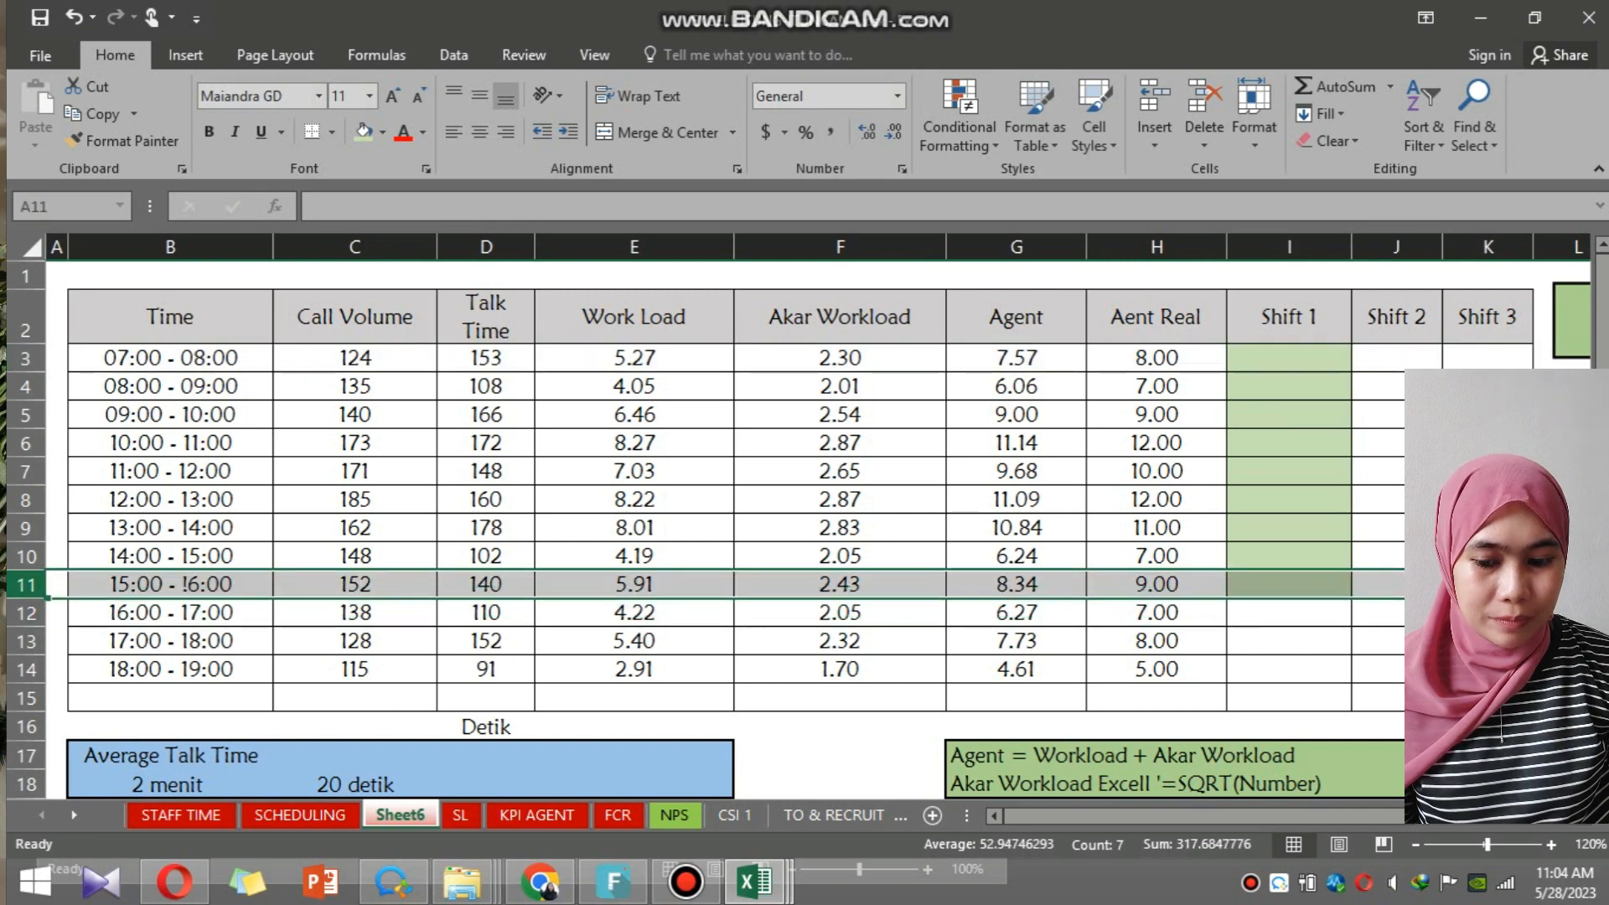
{"action": "double_click", "coordinate": [190, 584]}
{"action": "key", "text": "BackSpace"}
{"action": "type", "text": "1"}
{"action": "key", "text": "Return"}
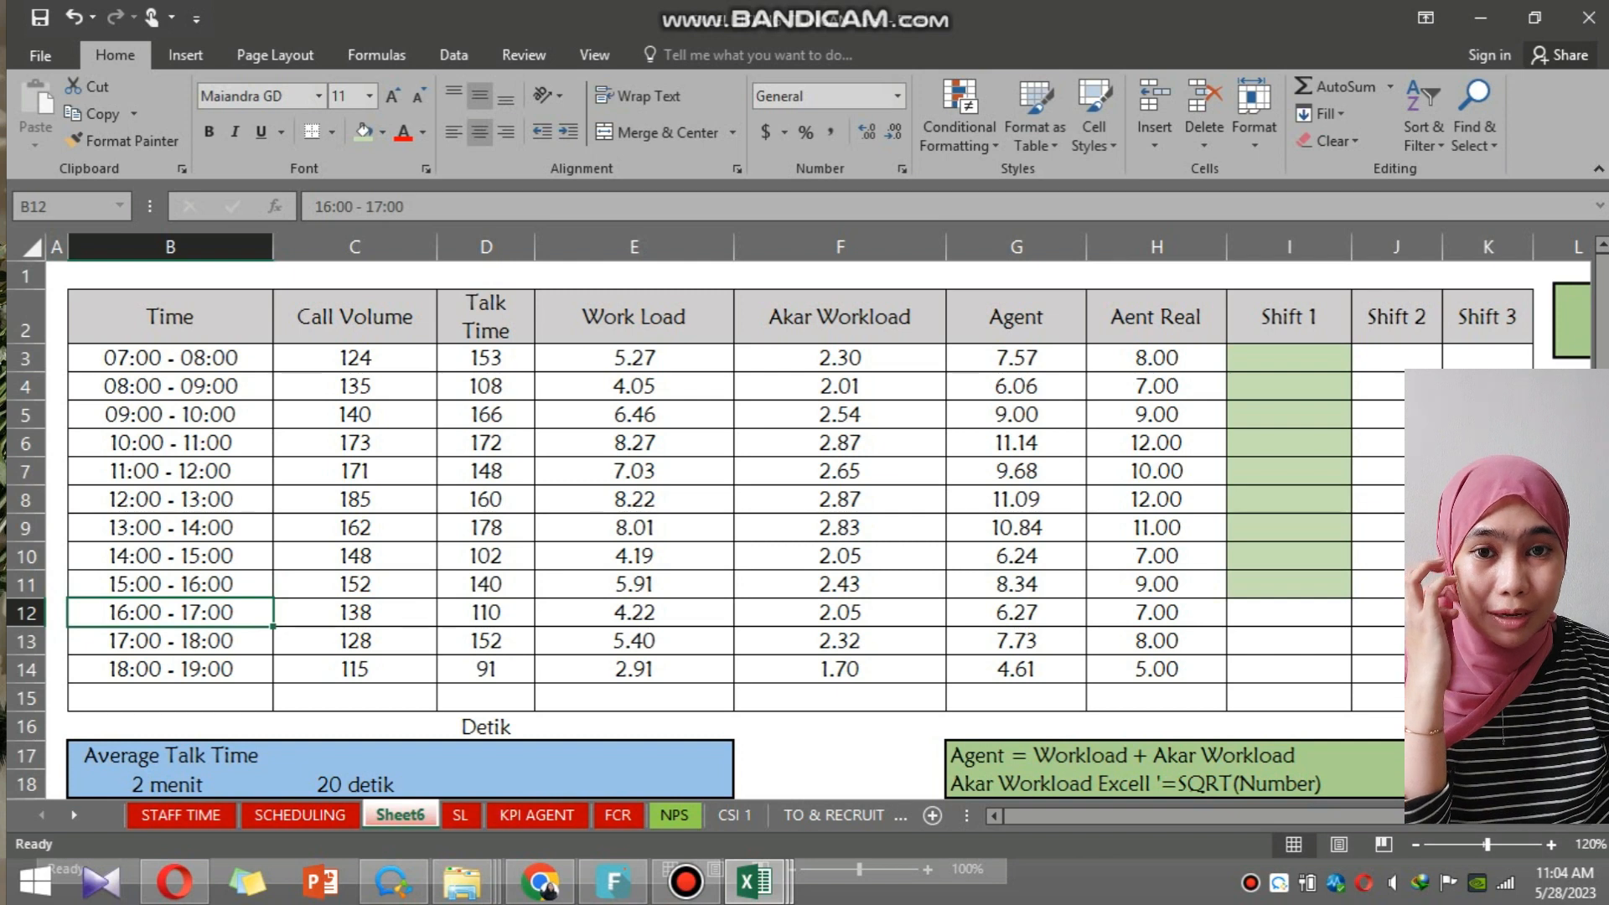
Shade the Shift 2 cells J6:J14, covering 10:00 to 19:00, with the same light green fill.
{"action": "left_click", "coordinate": [1397, 698]}
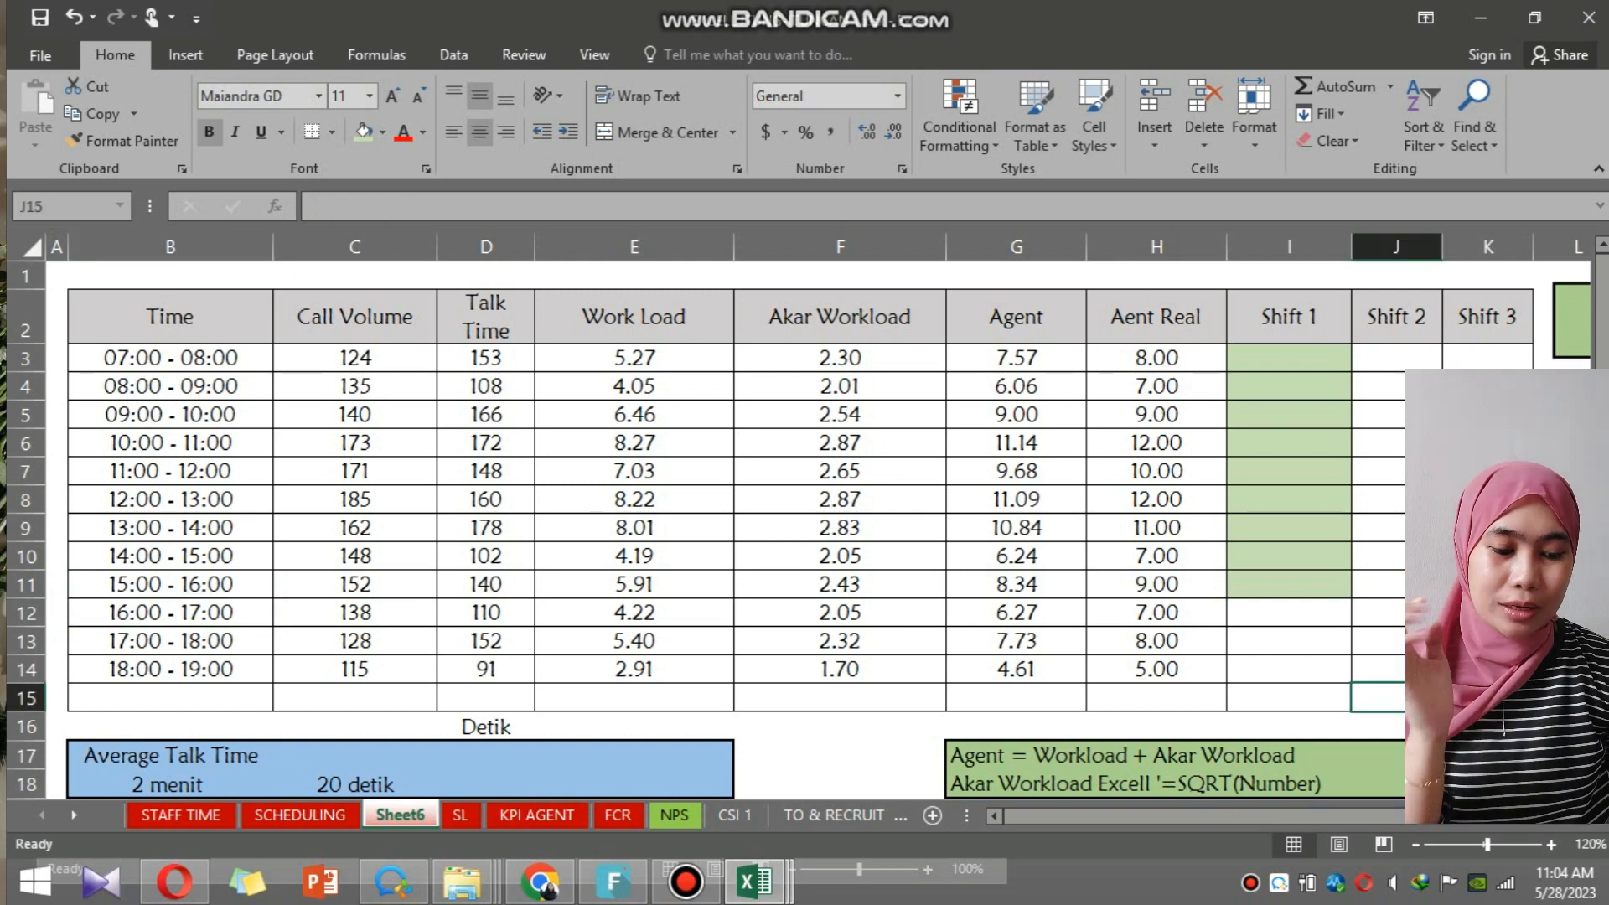
{"action": "left_click", "coordinate": [1401, 670]}
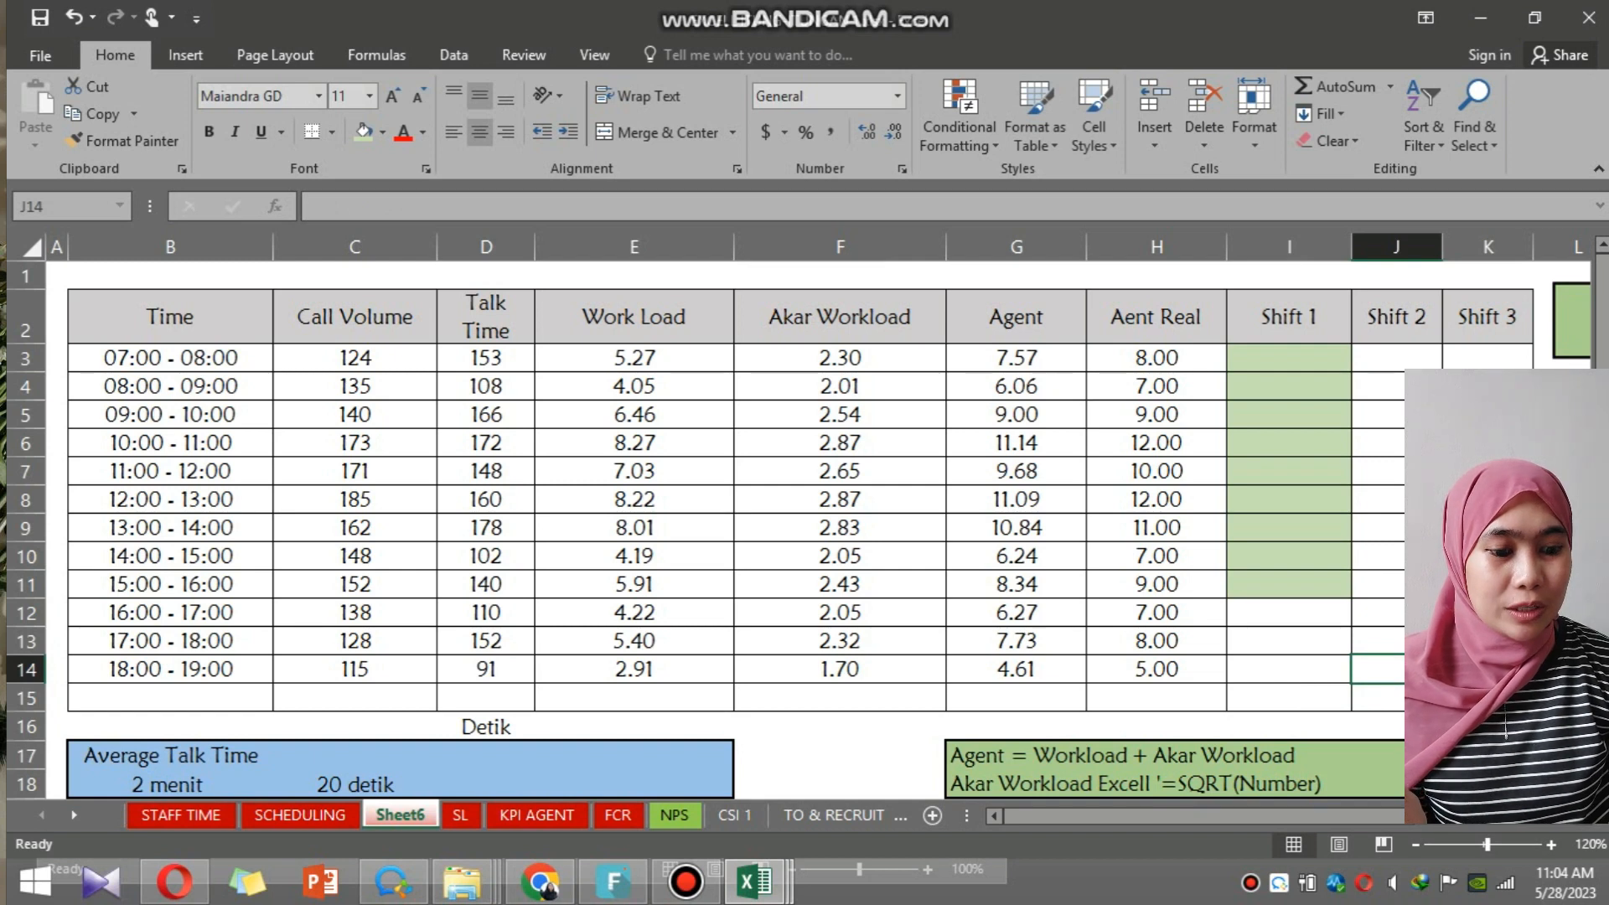
{"action": "left_click_drag", "start_coordinate": [1289, 612], "coordinate": [1290, 670]}
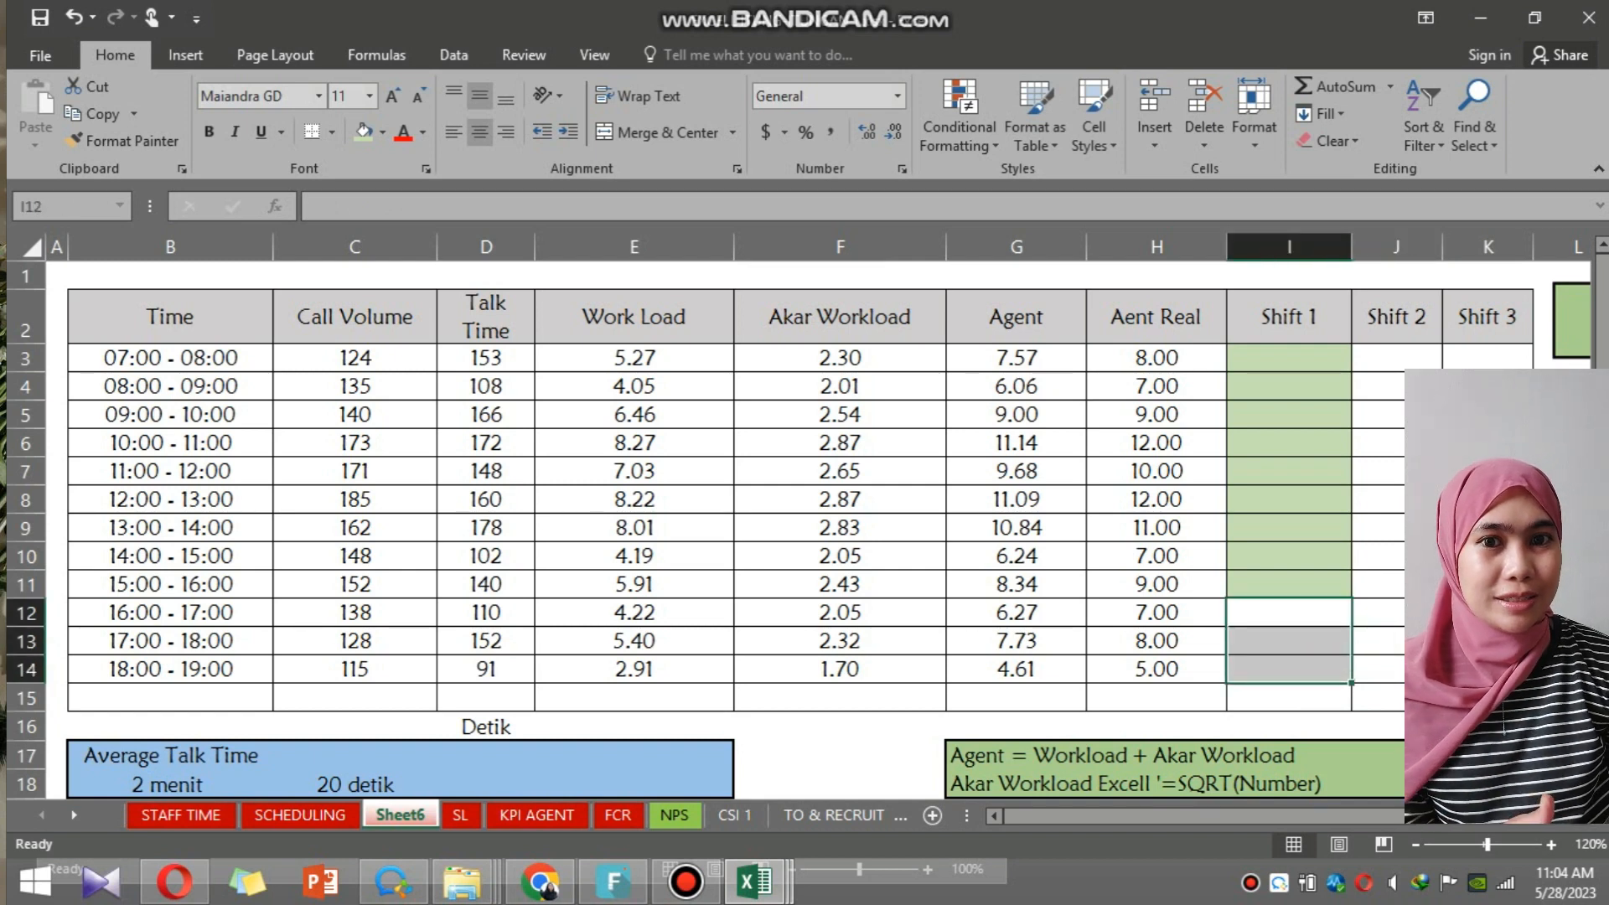
{"action": "left_click", "coordinate": [1397, 669]}
{"action": "left_click_drag", "start_coordinate": [1397, 670], "coordinate": [1396, 443]}
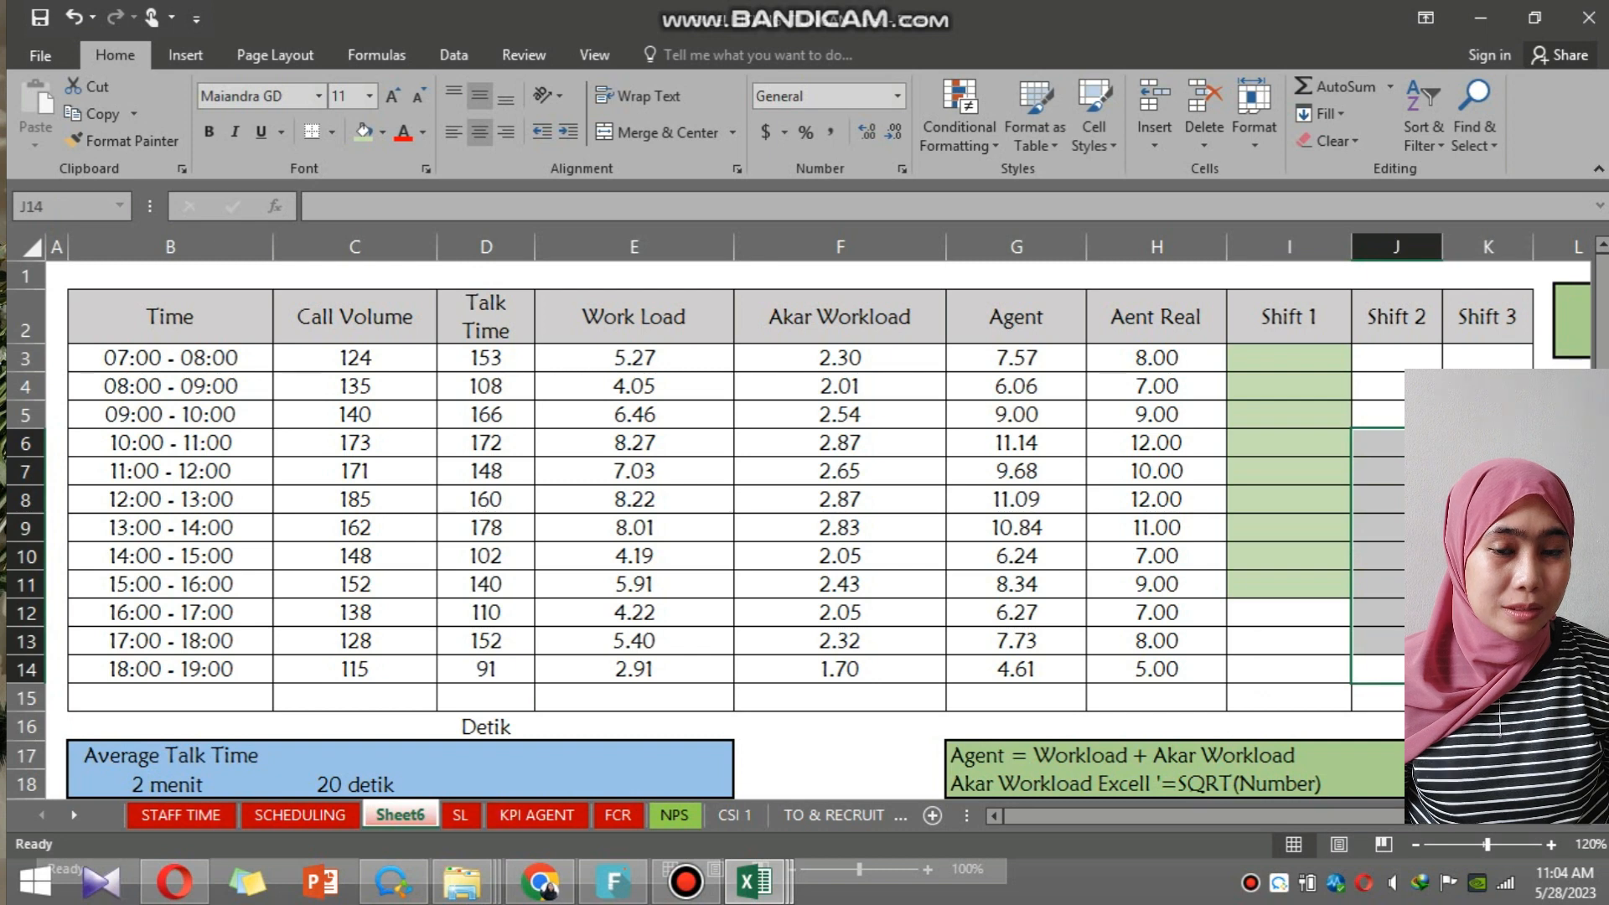
{"action": "left_click", "coordinate": [363, 131]}
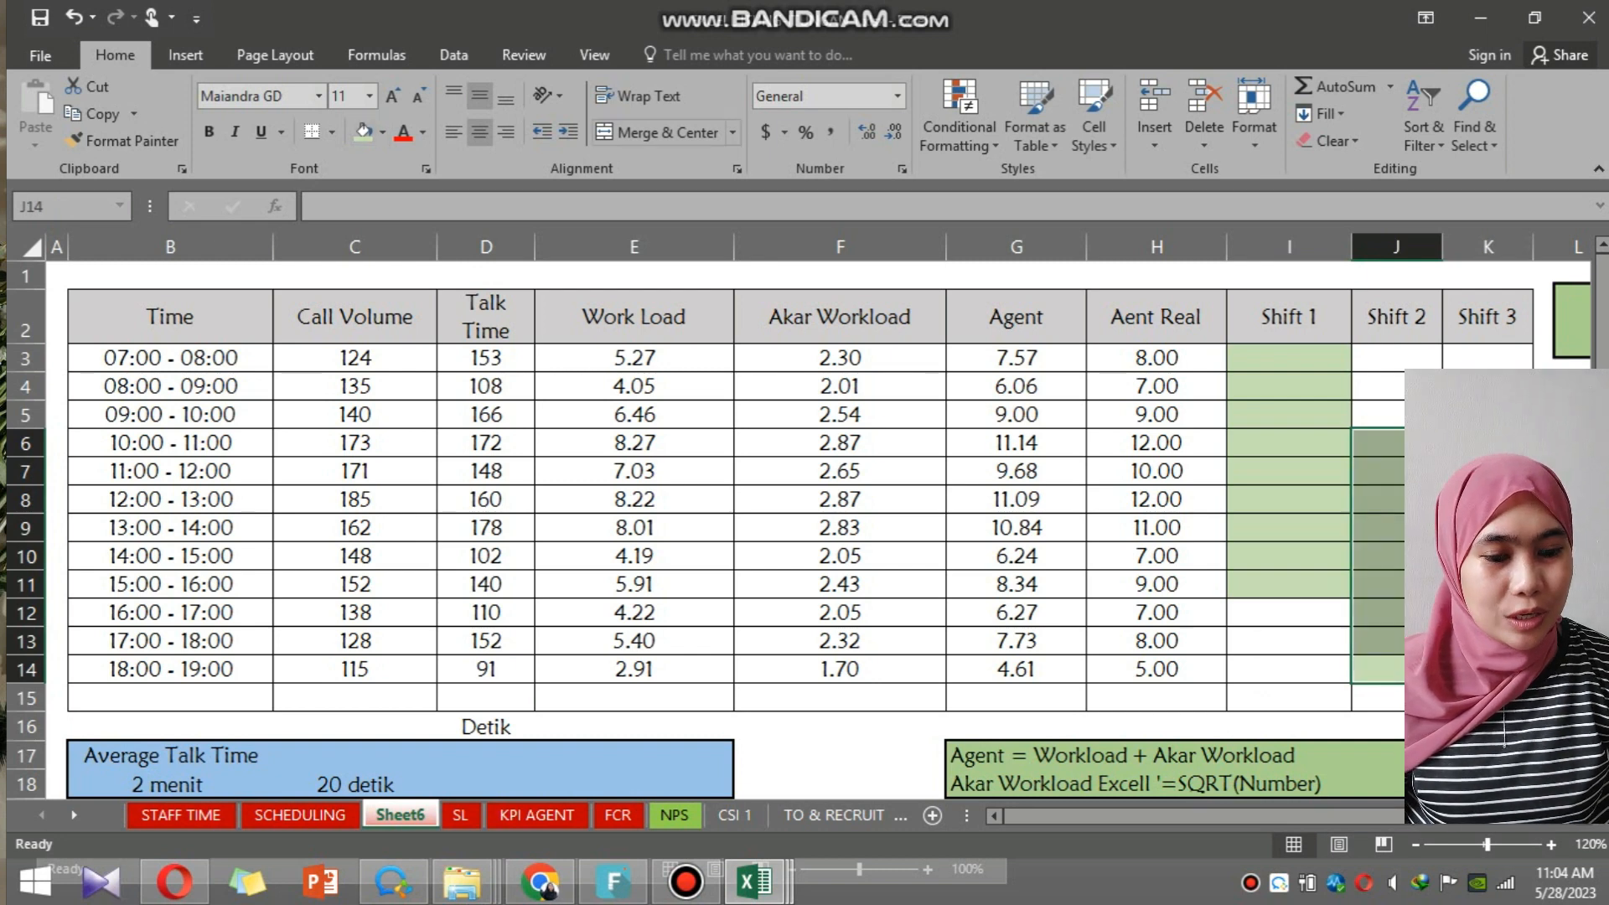
Narrow the Shift 1 column to about the width of the Shift 2 column.
{"action": "double_click", "coordinate": [1352, 247]}
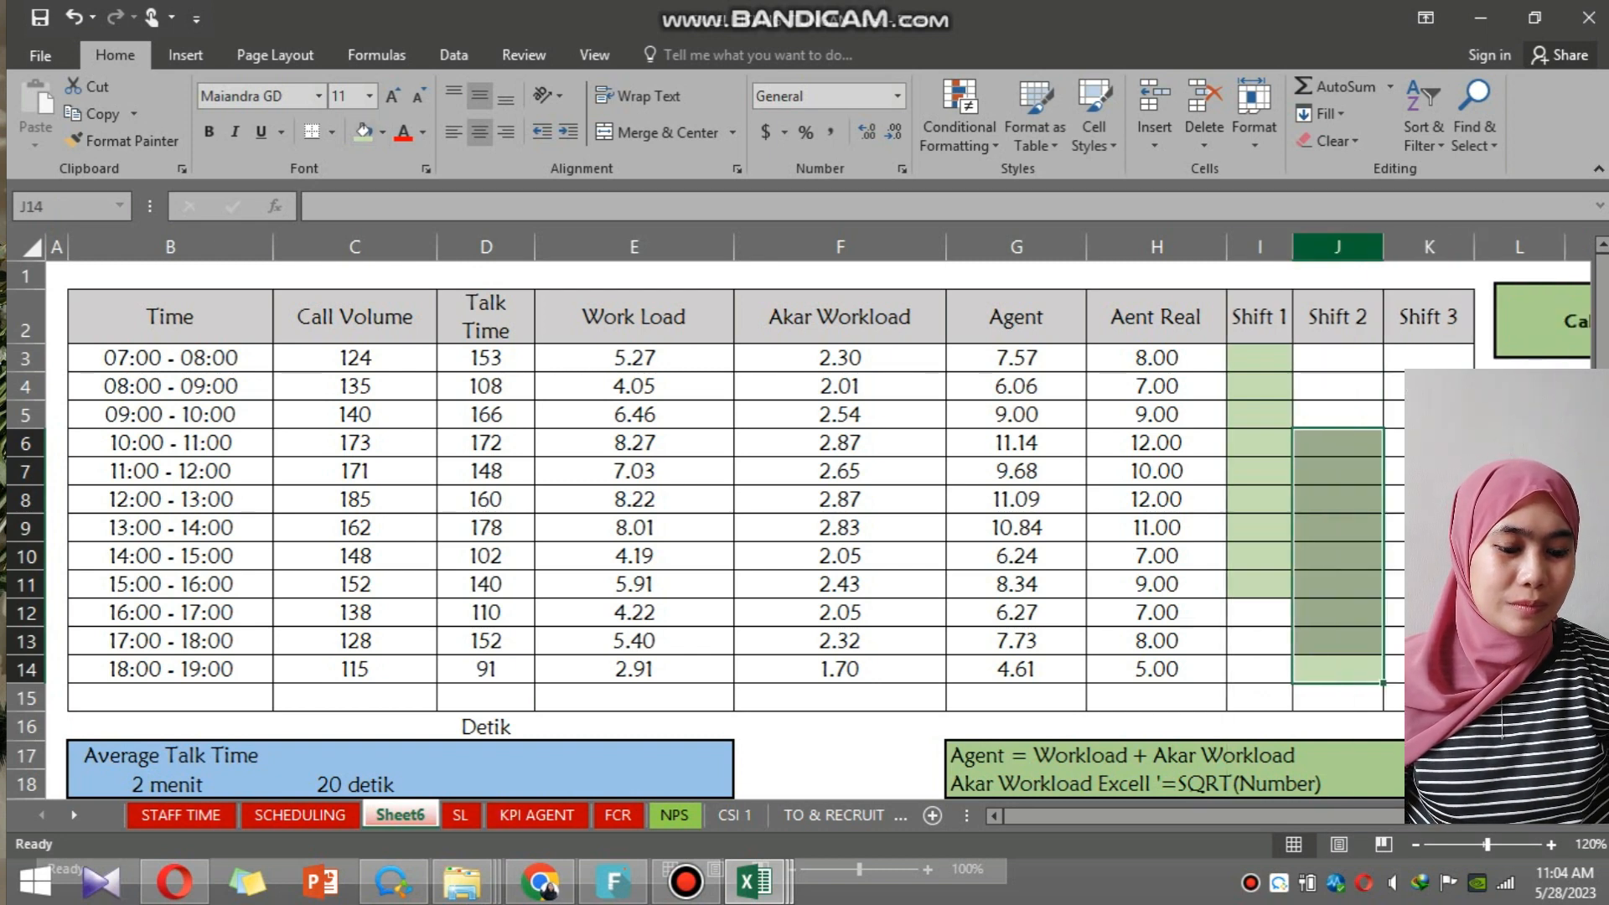
{"action": "left_click_drag", "start_coordinate": [1293, 247], "coordinate": [1321, 247]}
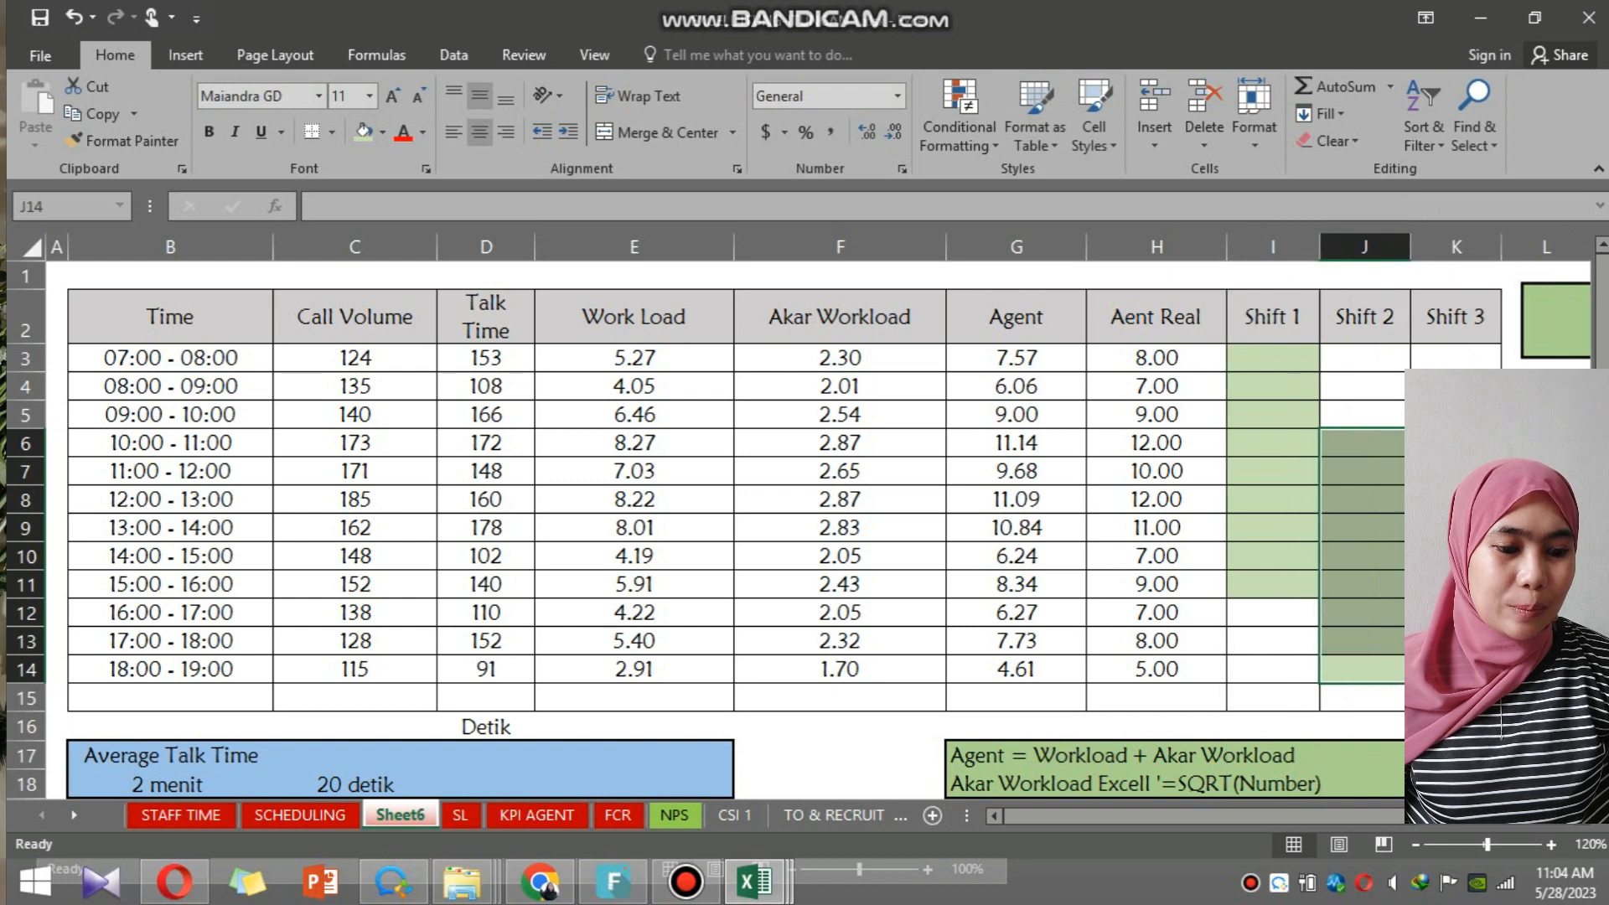
{"action": "left_click", "coordinate": [1364, 442]}
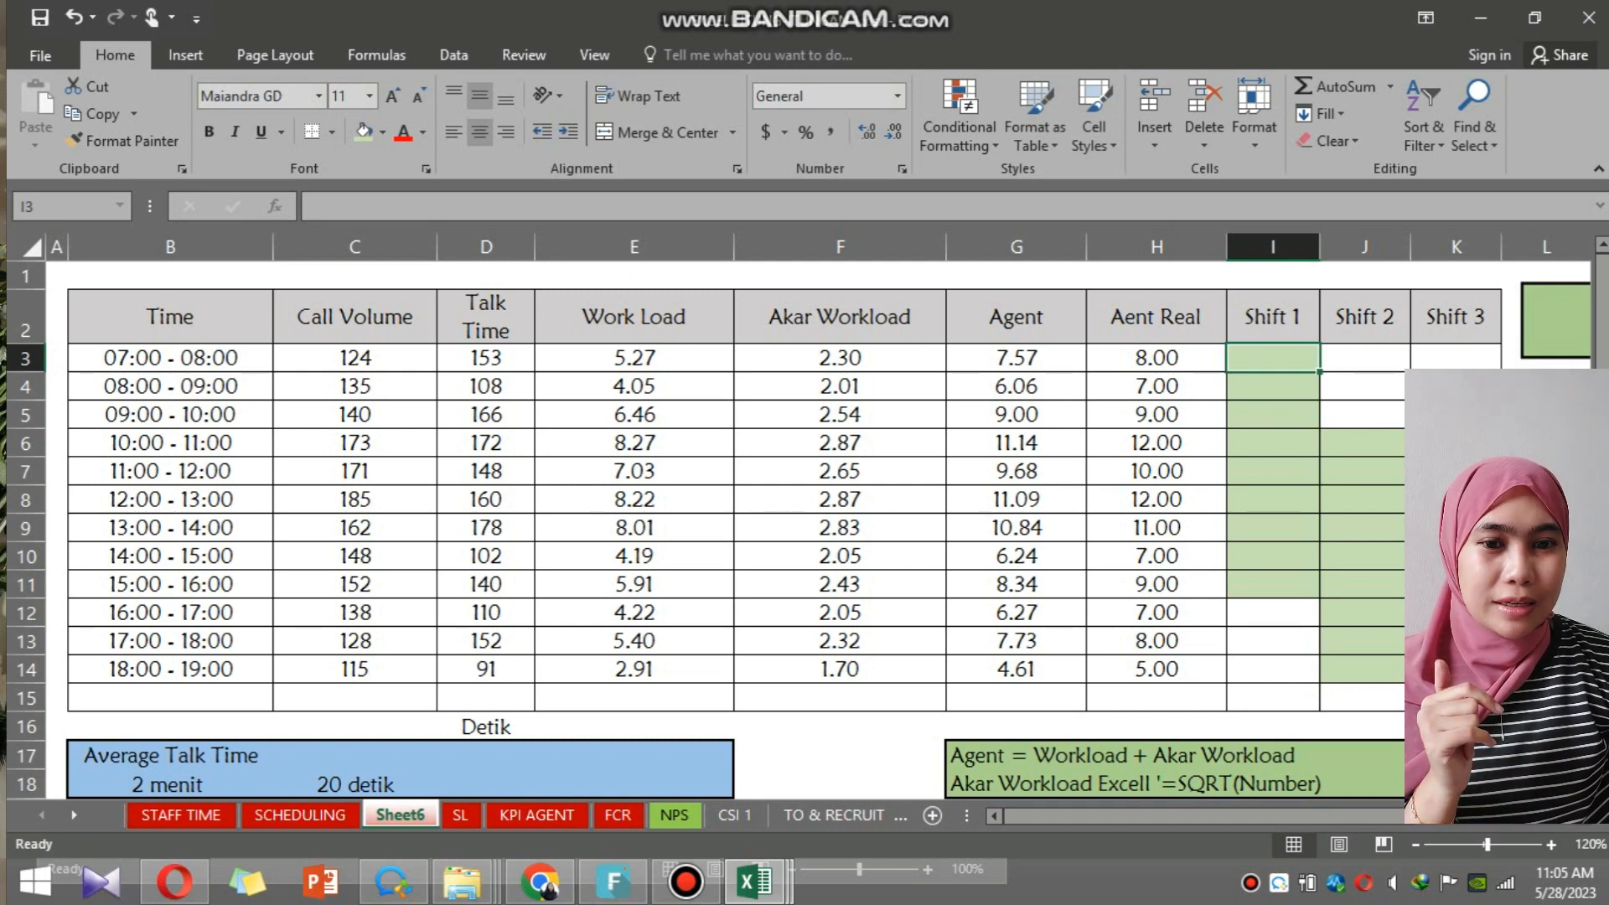
Review the Shift 1 hours before Shift 2 starts at 10:00 and correct the header in H2 to "Agent Real".
{"action": "key", "text": "shift+Down"}
{"action": "key", "text": "shift+Down"}
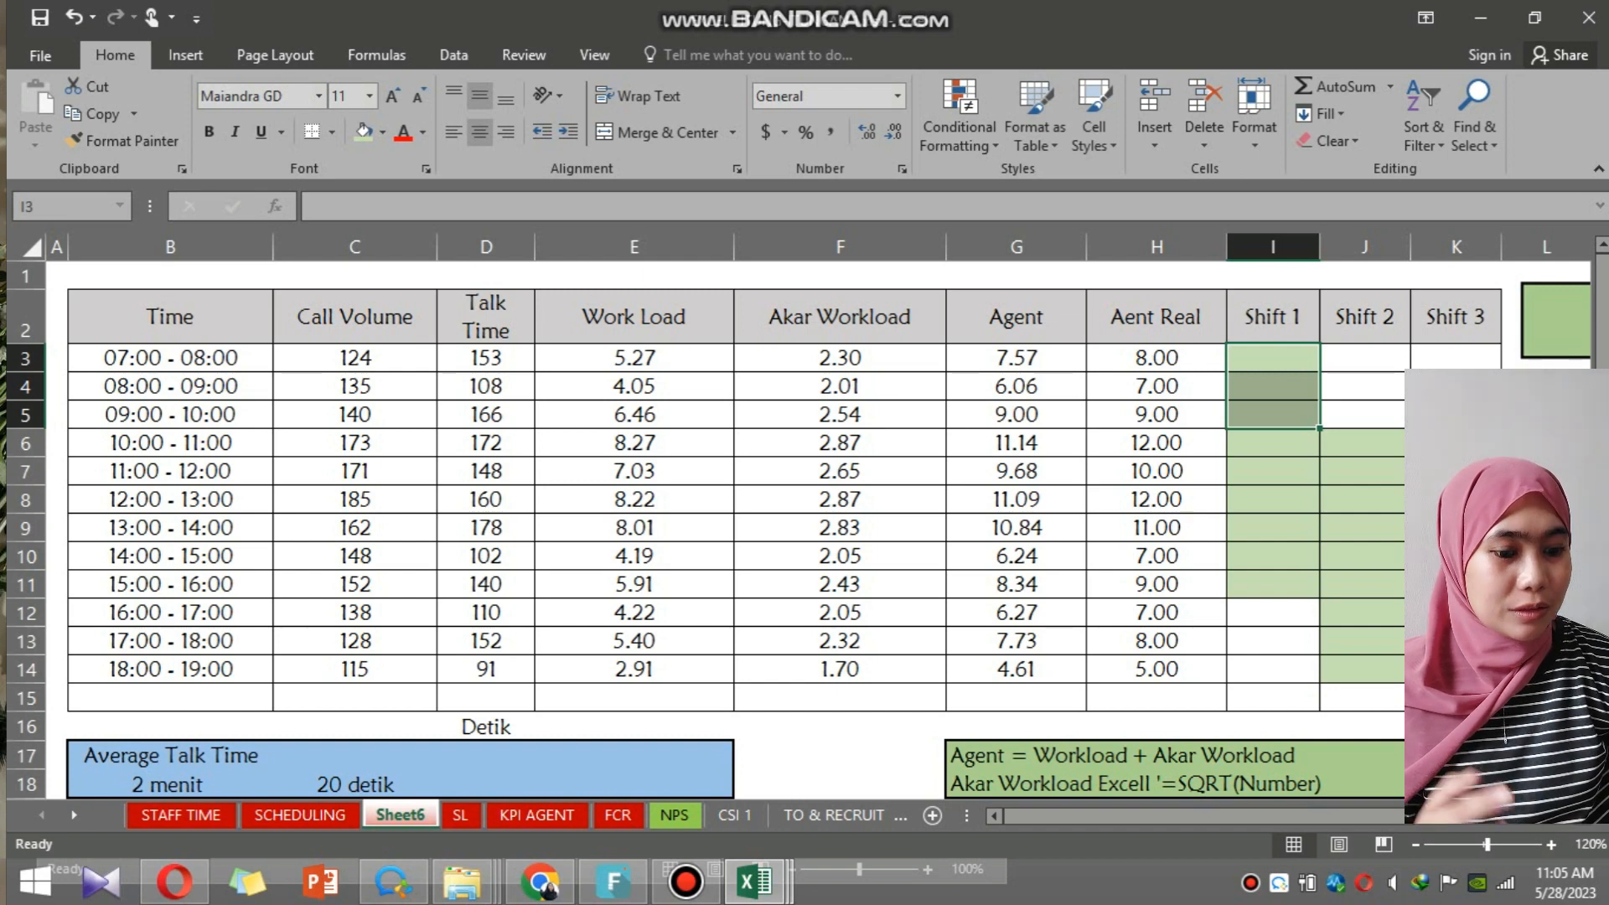
{"action": "left_click", "coordinate": [1365, 442]}
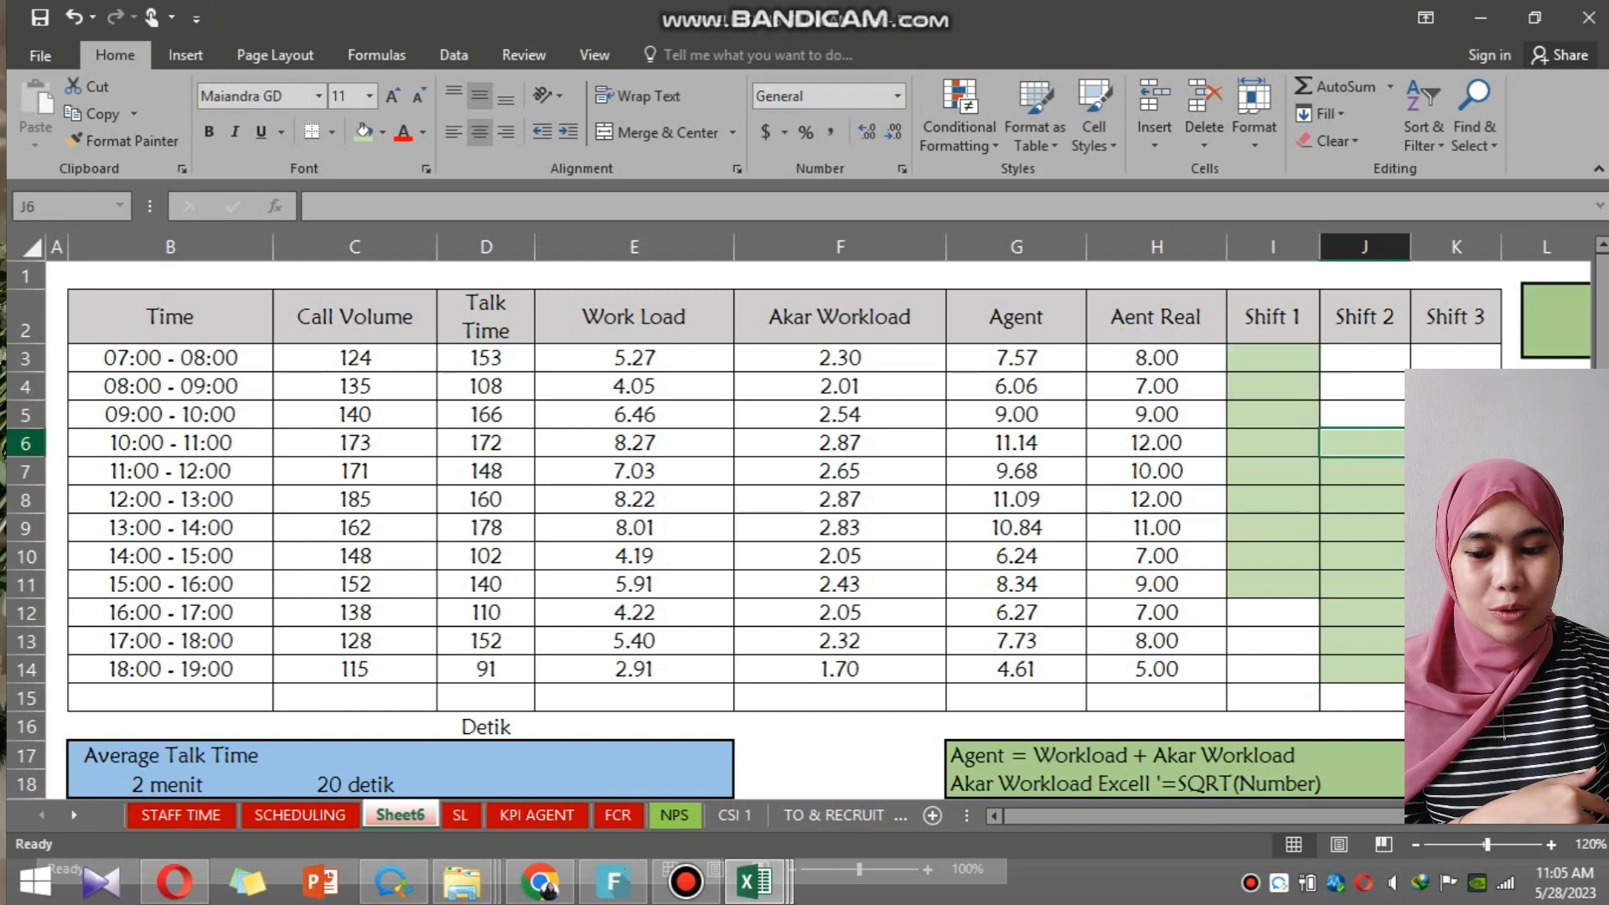
{"action": "left_click", "coordinate": [25, 443]}
{"action": "left_click_drag", "start_coordinate": [1273, 318], "coordinate": [1273, 415]}
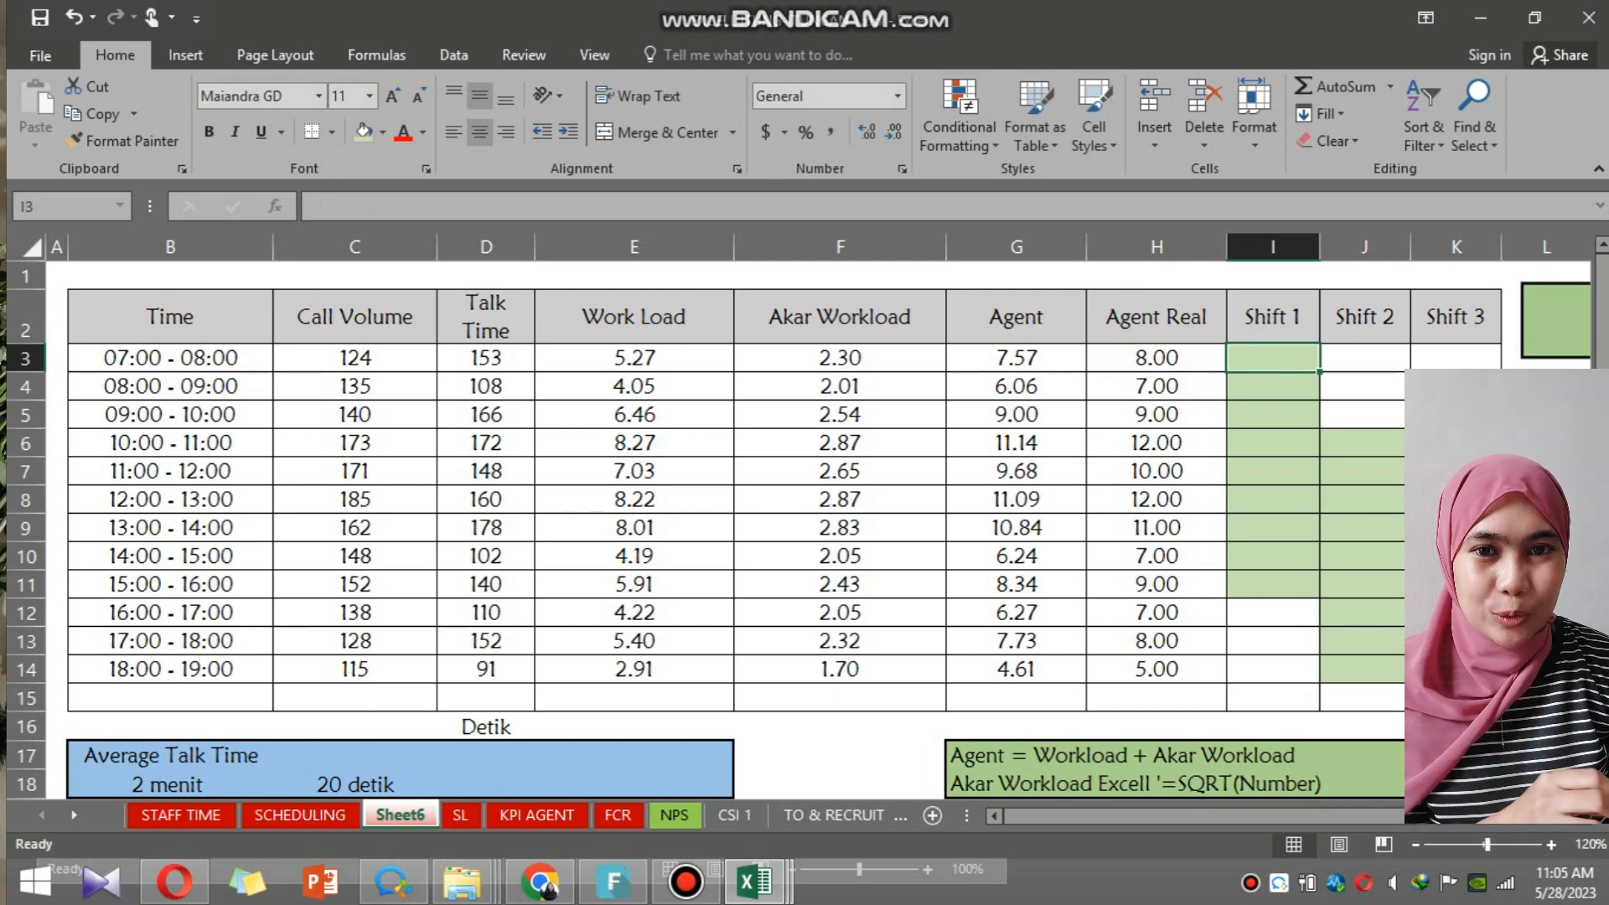
Compare the Agent Real values in H3:H5 with the Shift 1 cells I3:I5 for the hours from 07:00 to 10:00.
{"action": "left_click_drag", "start_coordinate": [1274, 358], "coordinate": [1274, 415]}
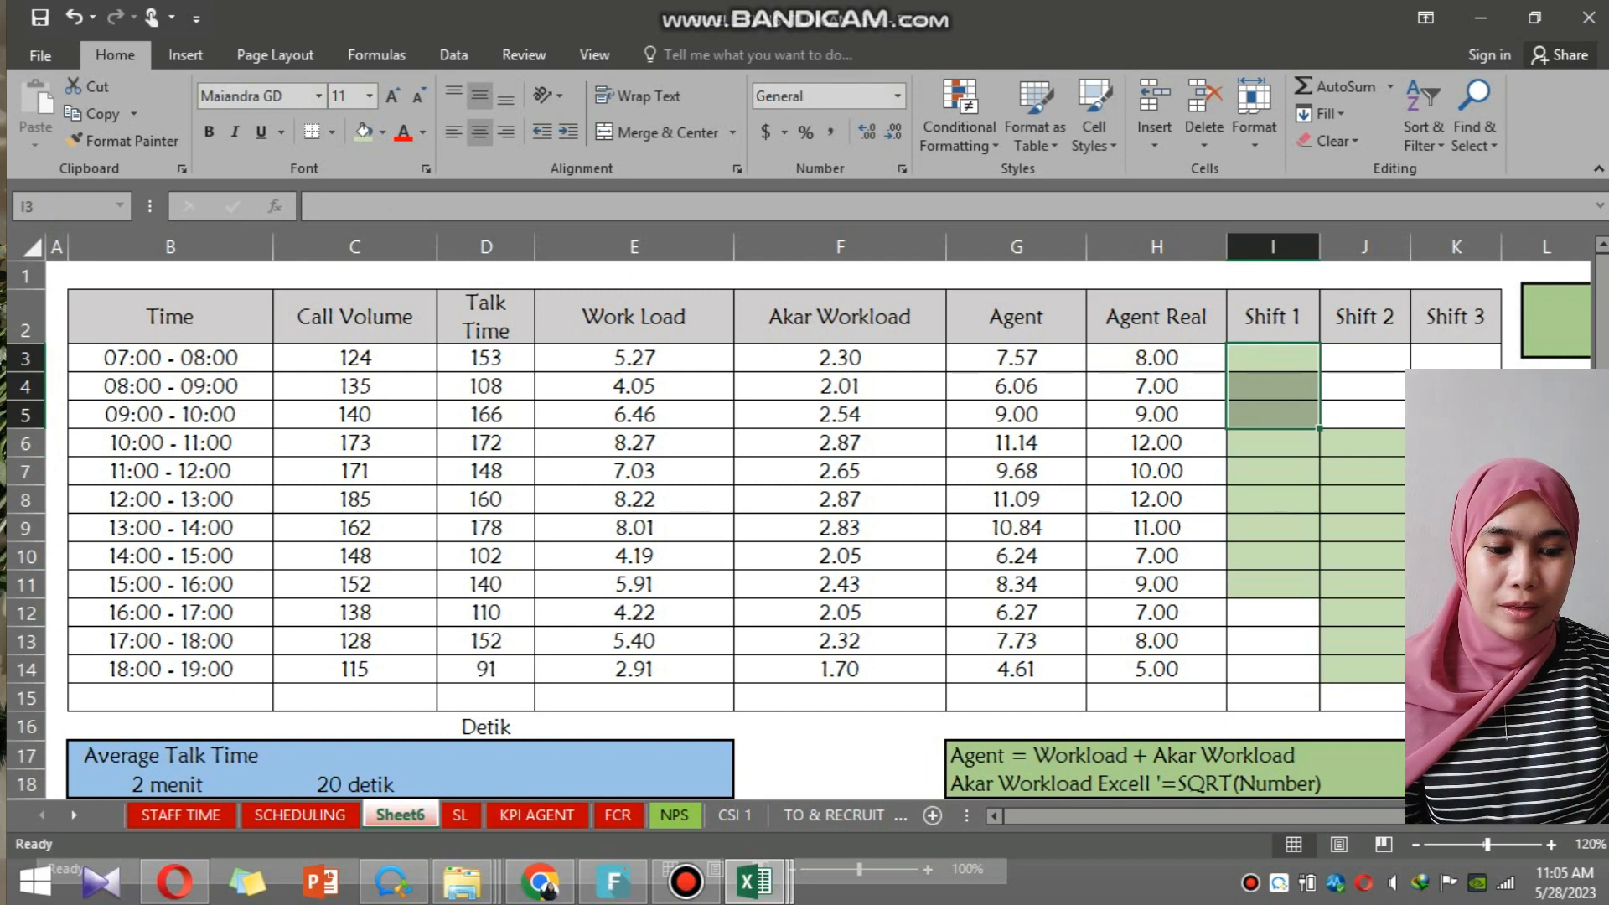
{"action": "left_click", "coordinate": [1157, 358]}
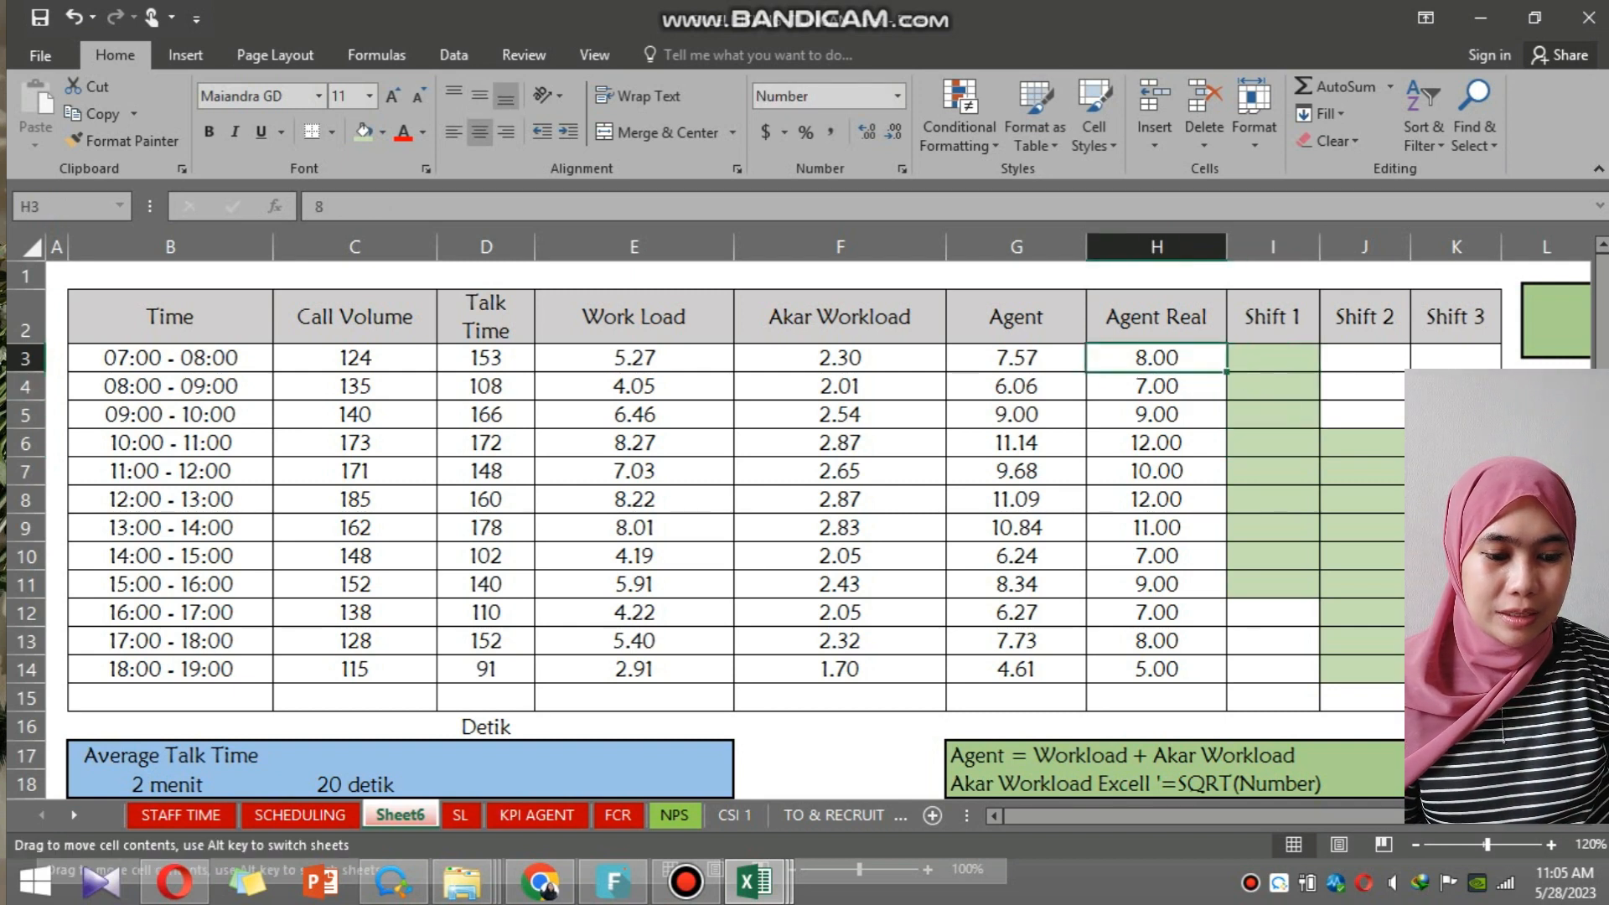
{"action": "left_click", "coordinate": [1157, 387]}
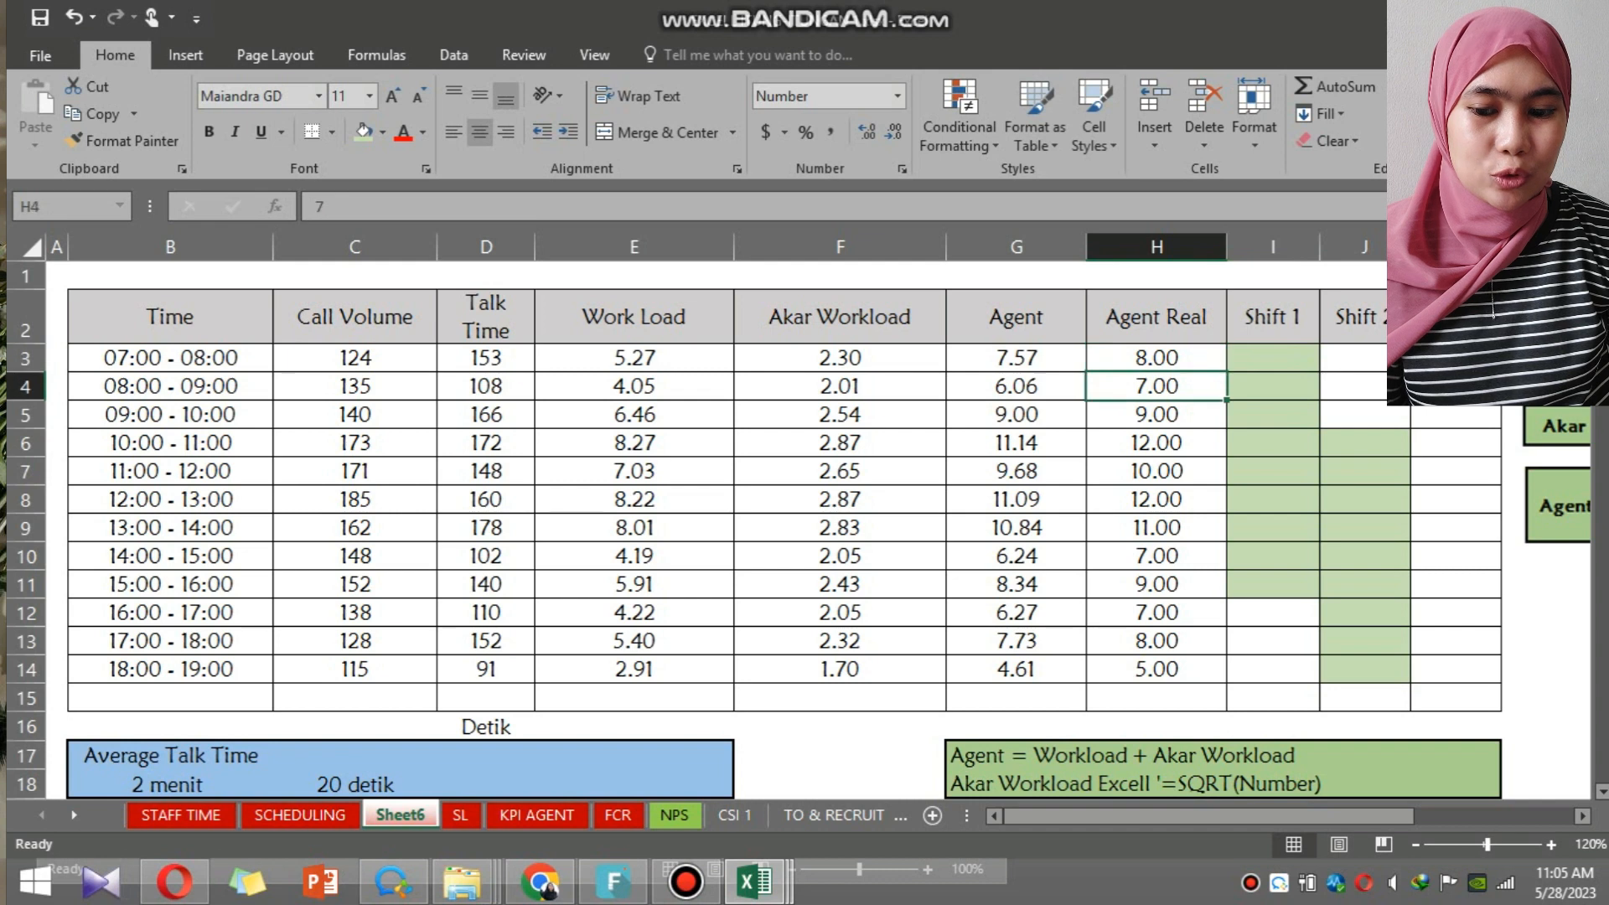
{"action": "left_click", "coordinate": [1156, 415]}
{"action": "left_click_drag", "start_coordinate": [1273, 358], "coordinate": [1273, 414]}
{"action": "left_click", "coordinate": [1157, 358]}
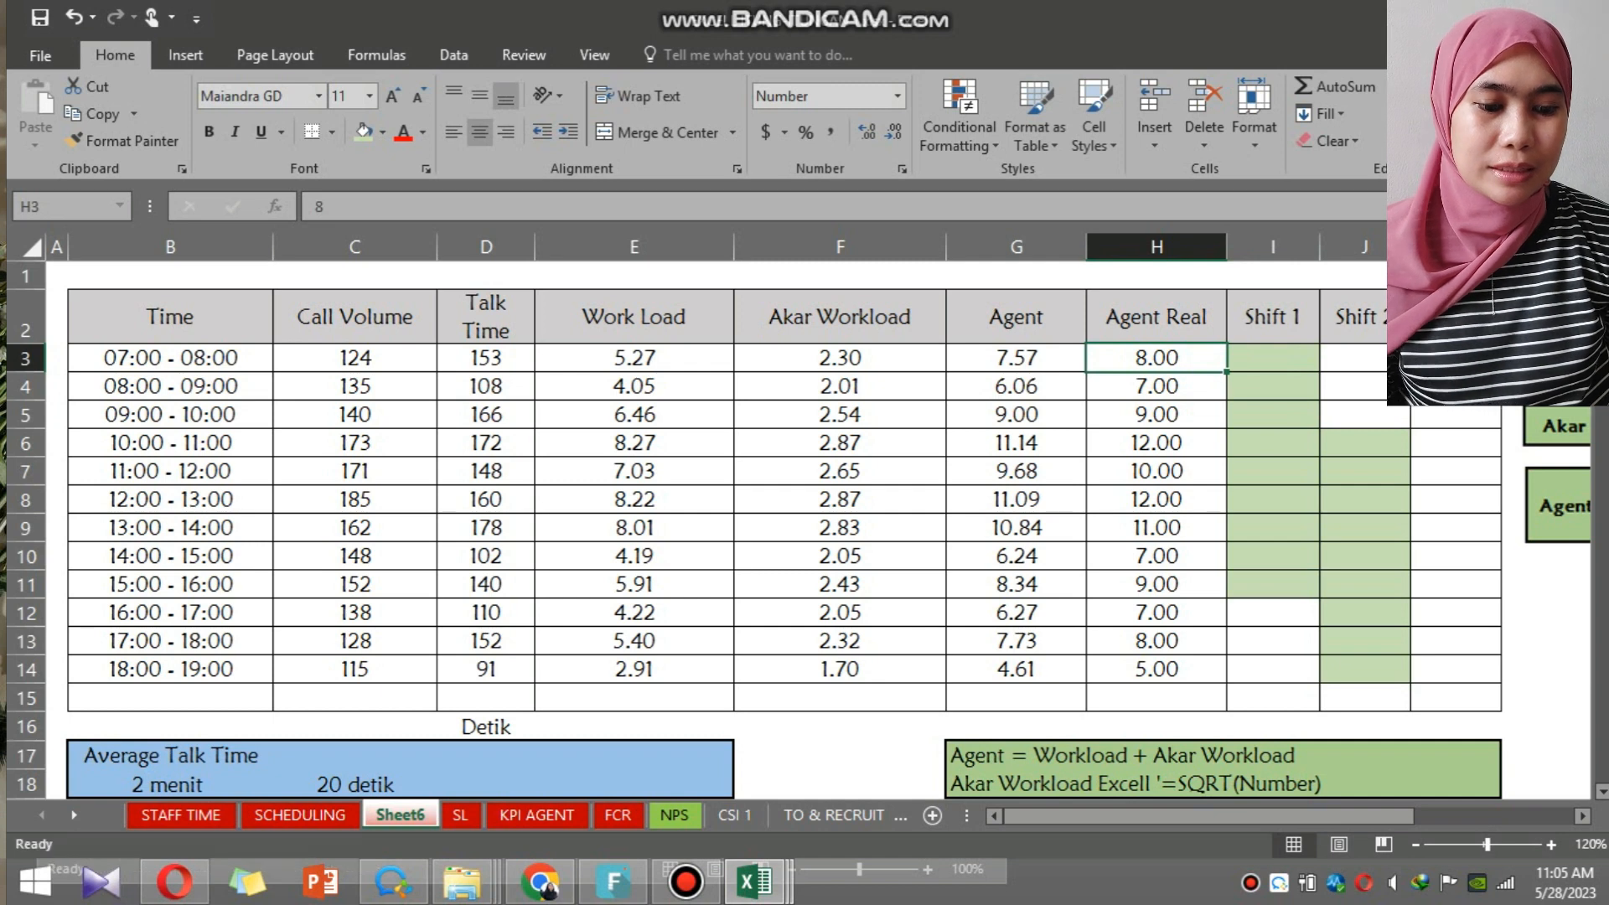
{"action": "left_click", "coordinate": [1156, 386]}
{"action": "left_click", "coordinate": [1157, 415]}
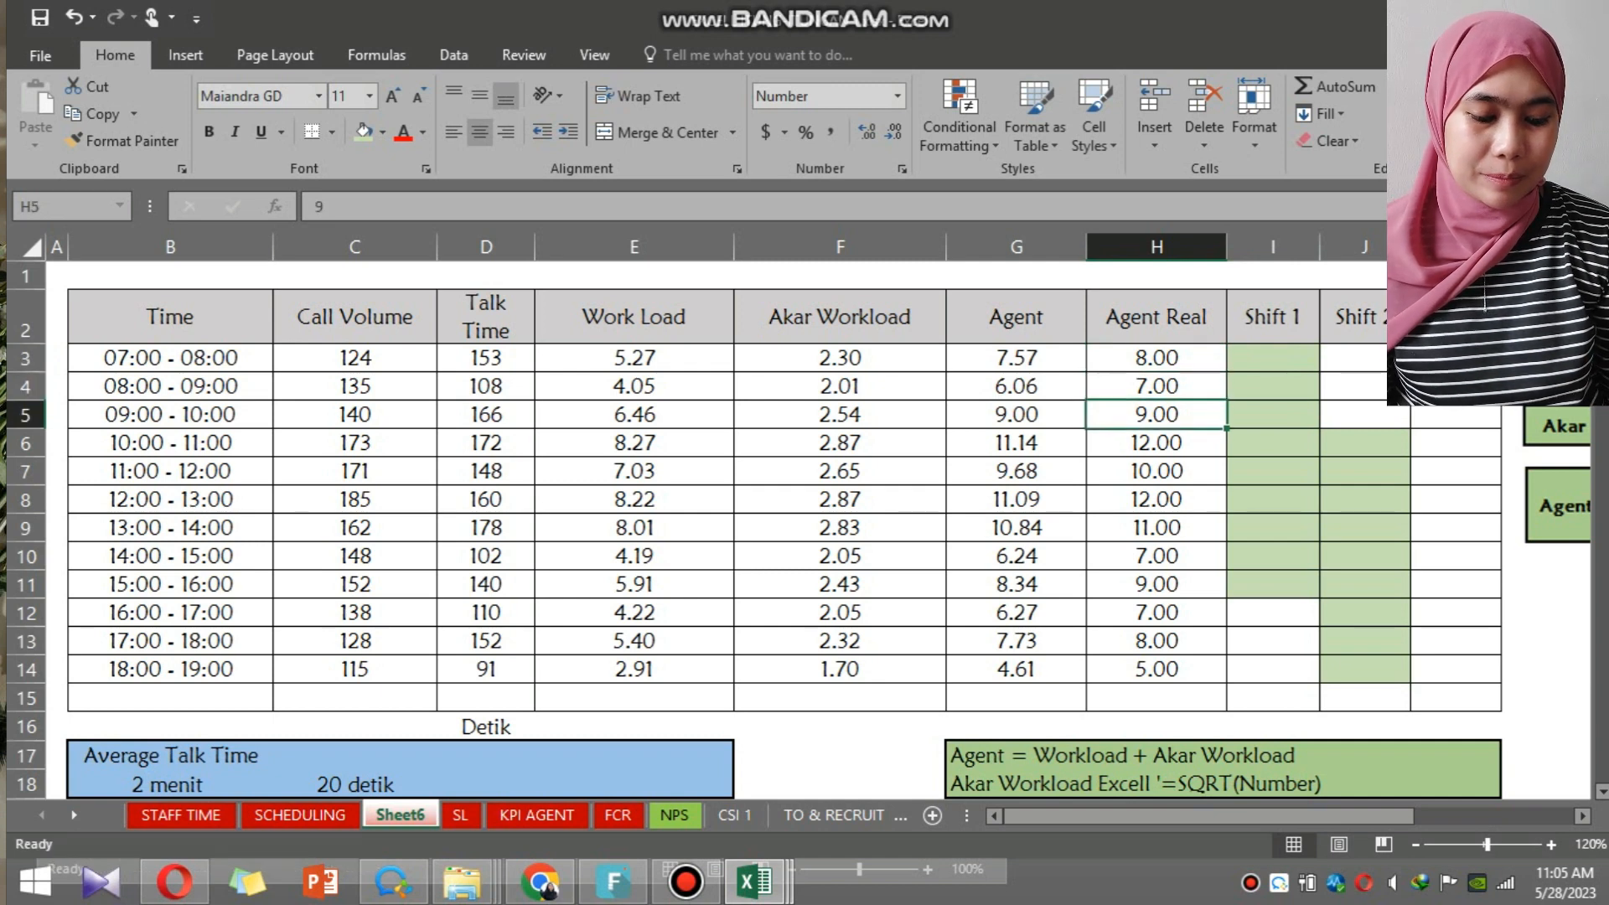
Enter 8 agents for every Shift 1 hour in I3:I11.
{"action": "left_click", "coordinate": [1273, 358]}
{"action": "type", "text": "8"}
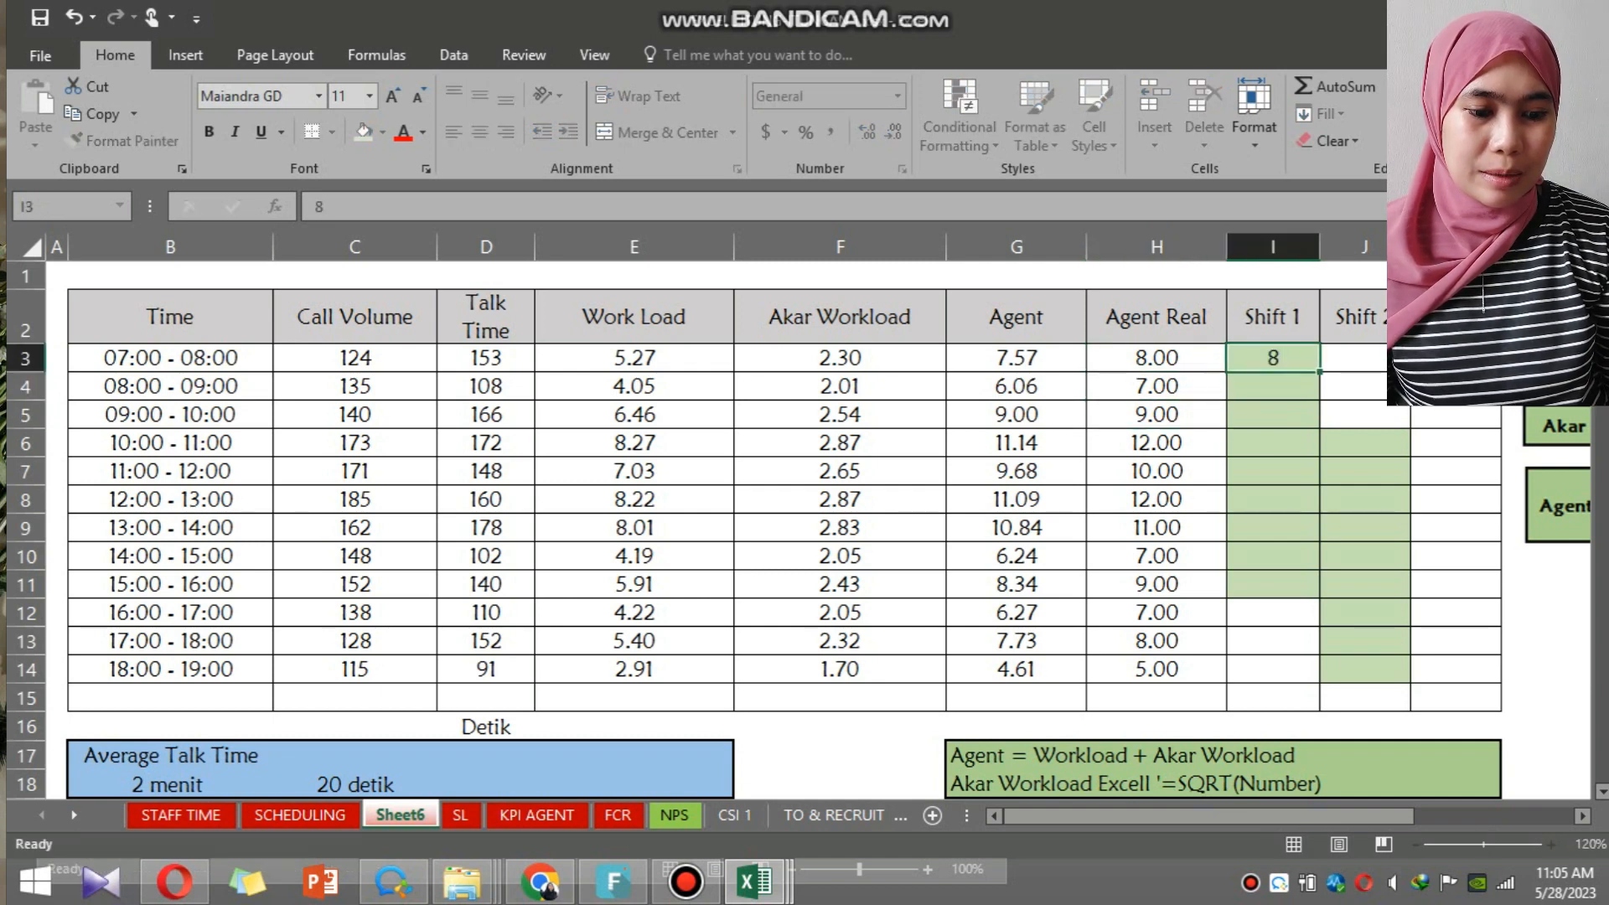
{"action": "key", "text": "Return"}
{"action": "type", "text": "8"}
{"action": "key", "text": "Return"}
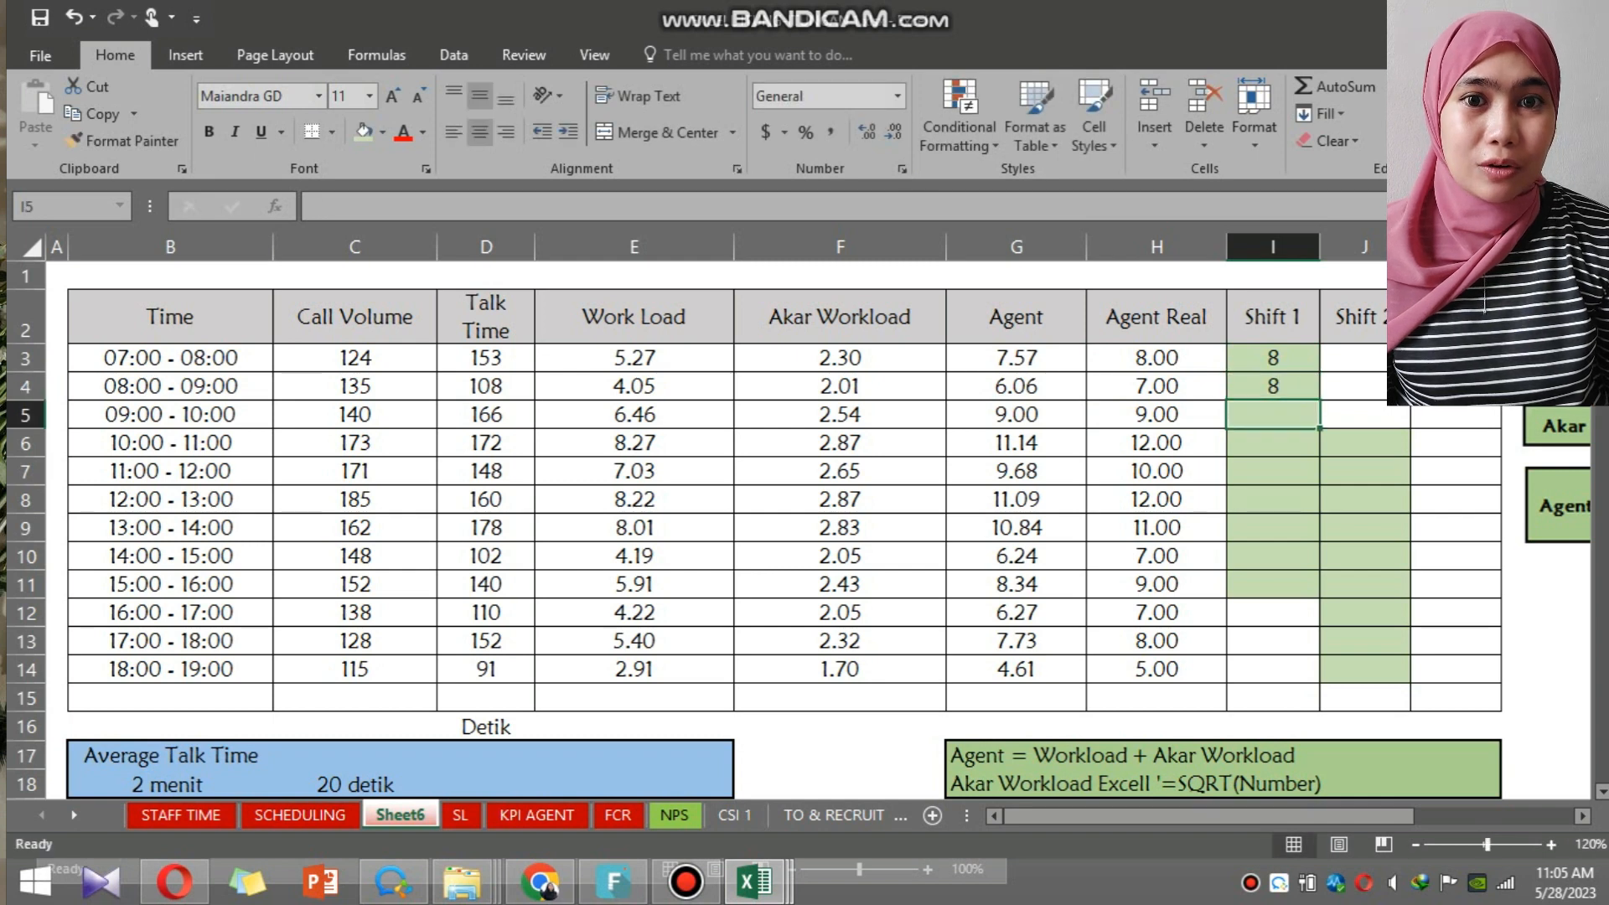
{"action": "type", "text": "8"}
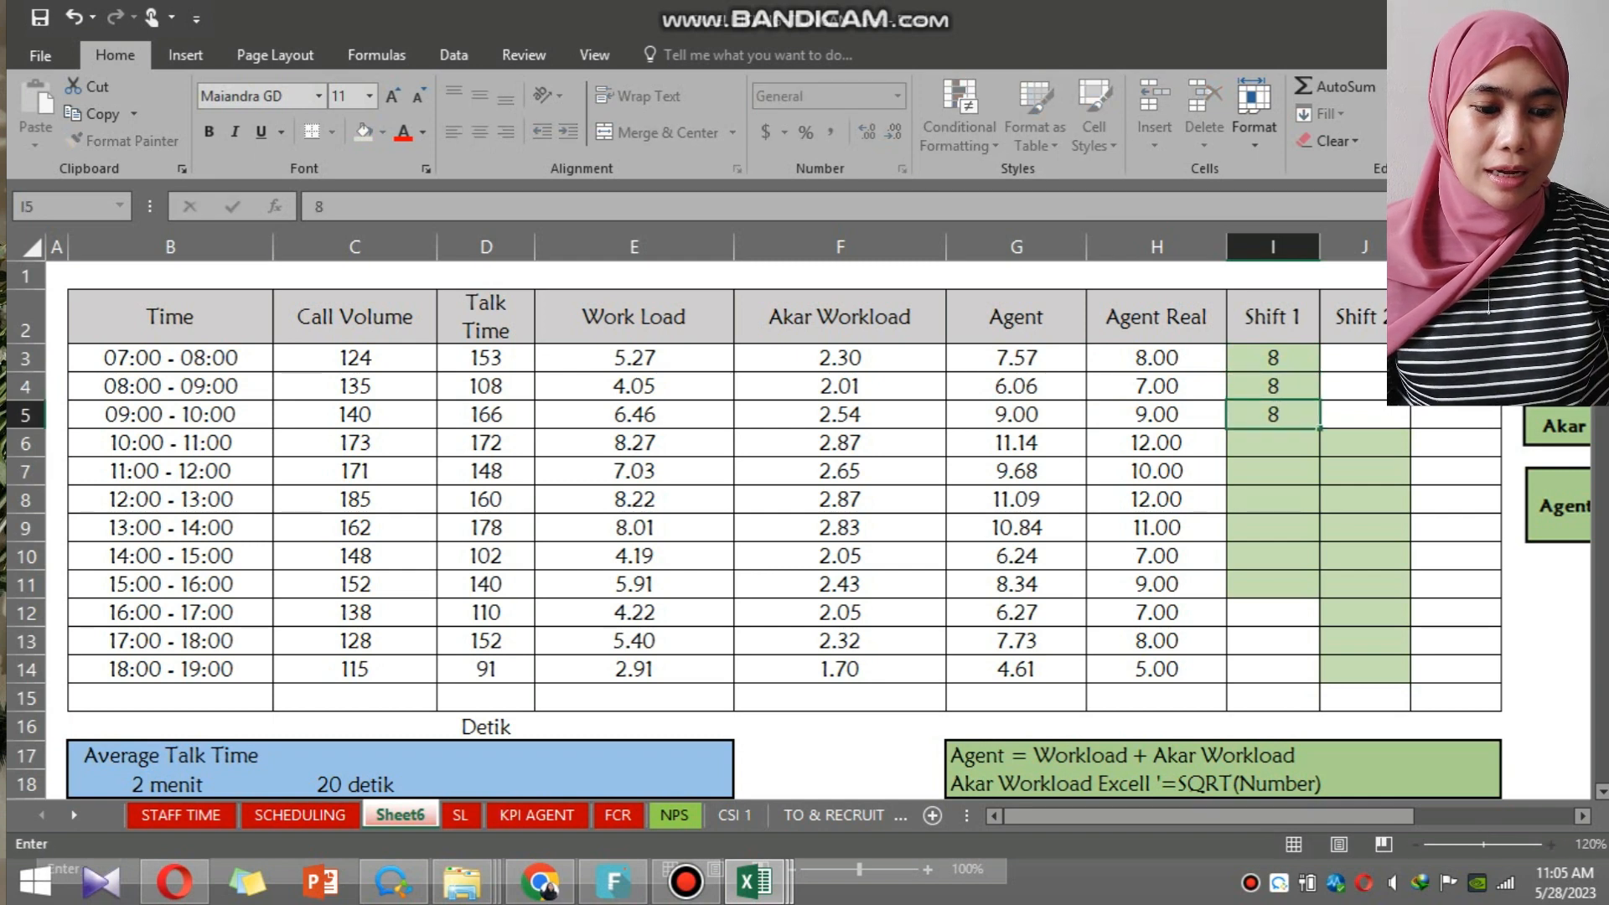
{"action": "left_click", "coordinate": [1273, 358]}
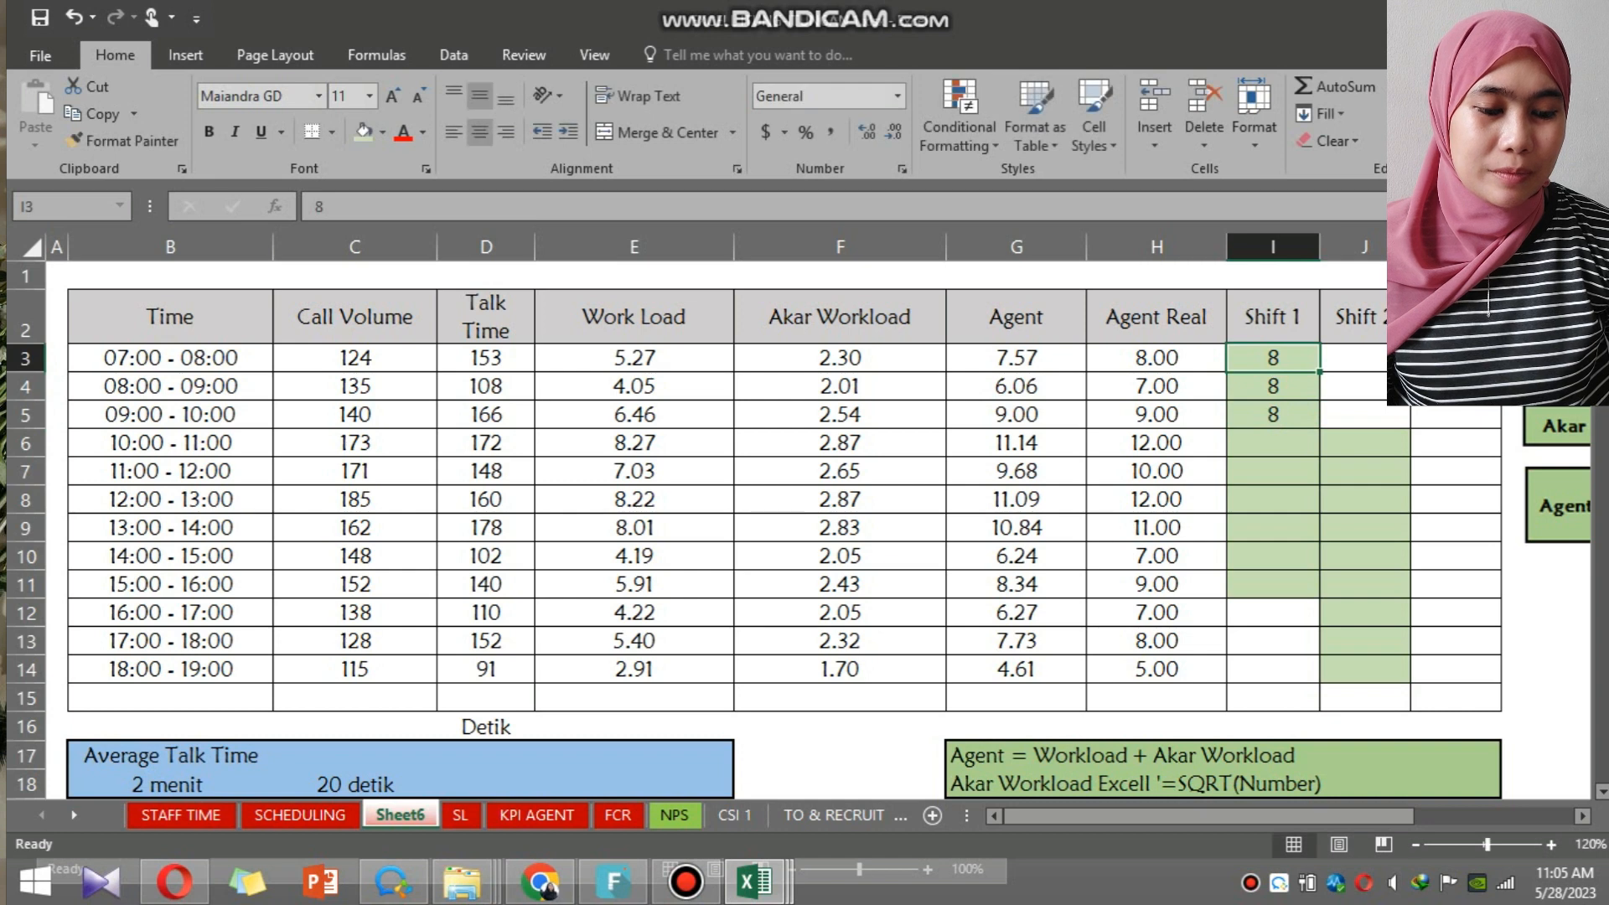
{"action": "left_click_drag", "start_coordinate": [1320, 372], "coordinate": [1320, 597]}
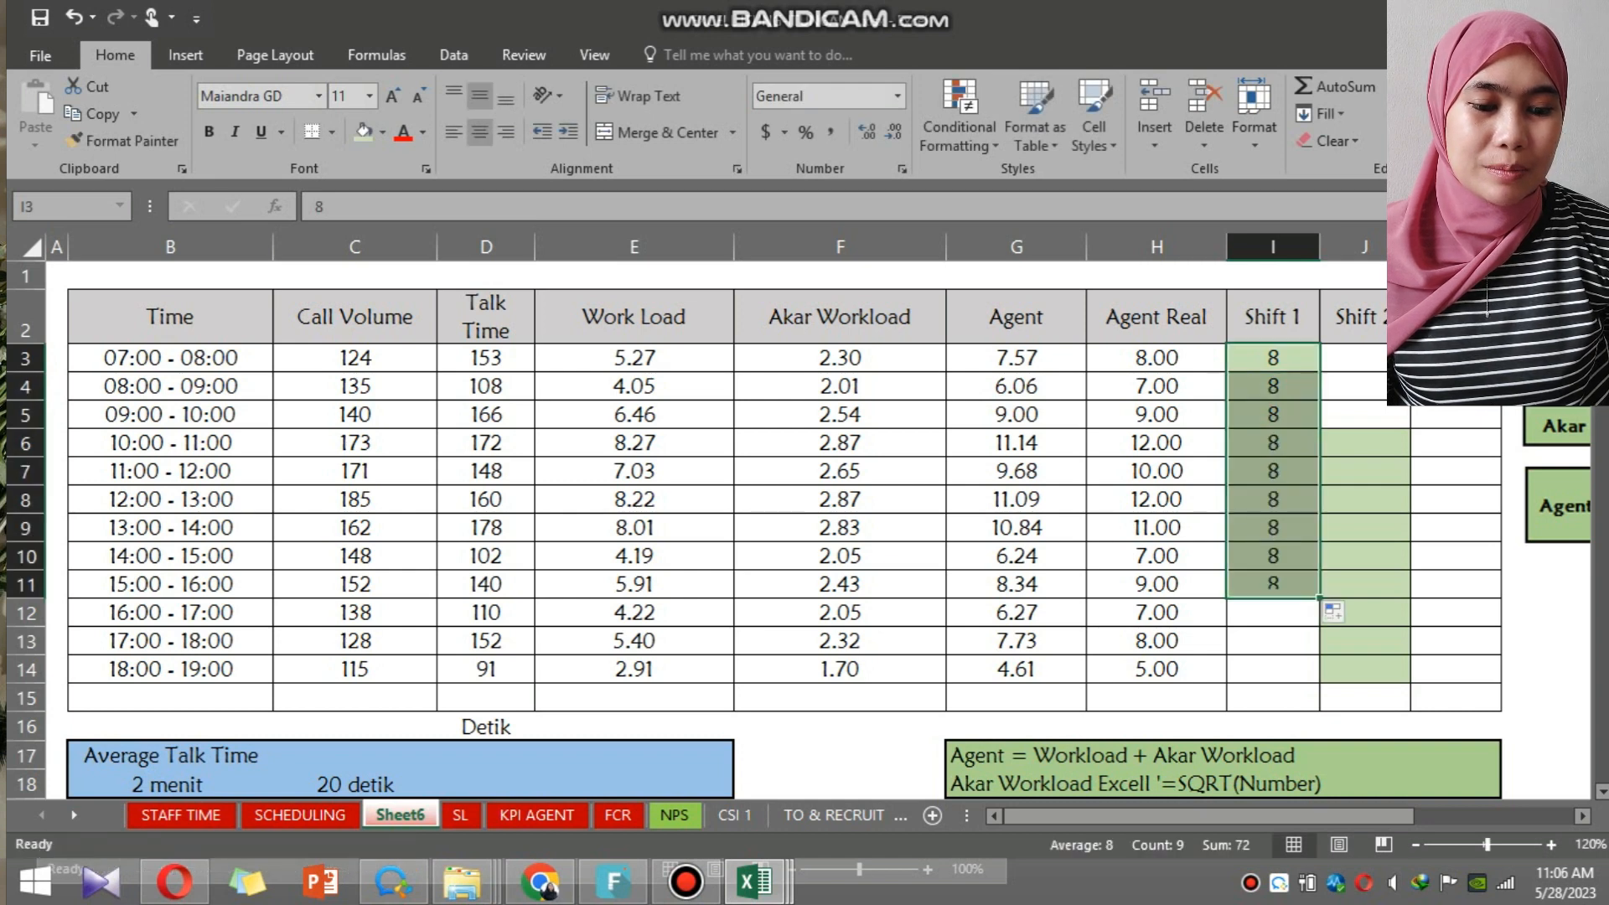
Set the Shift 1 staffing to 9 agents for every hour in I3:I11.
{"action": "left_click", "coordinate": [1157, 415]}
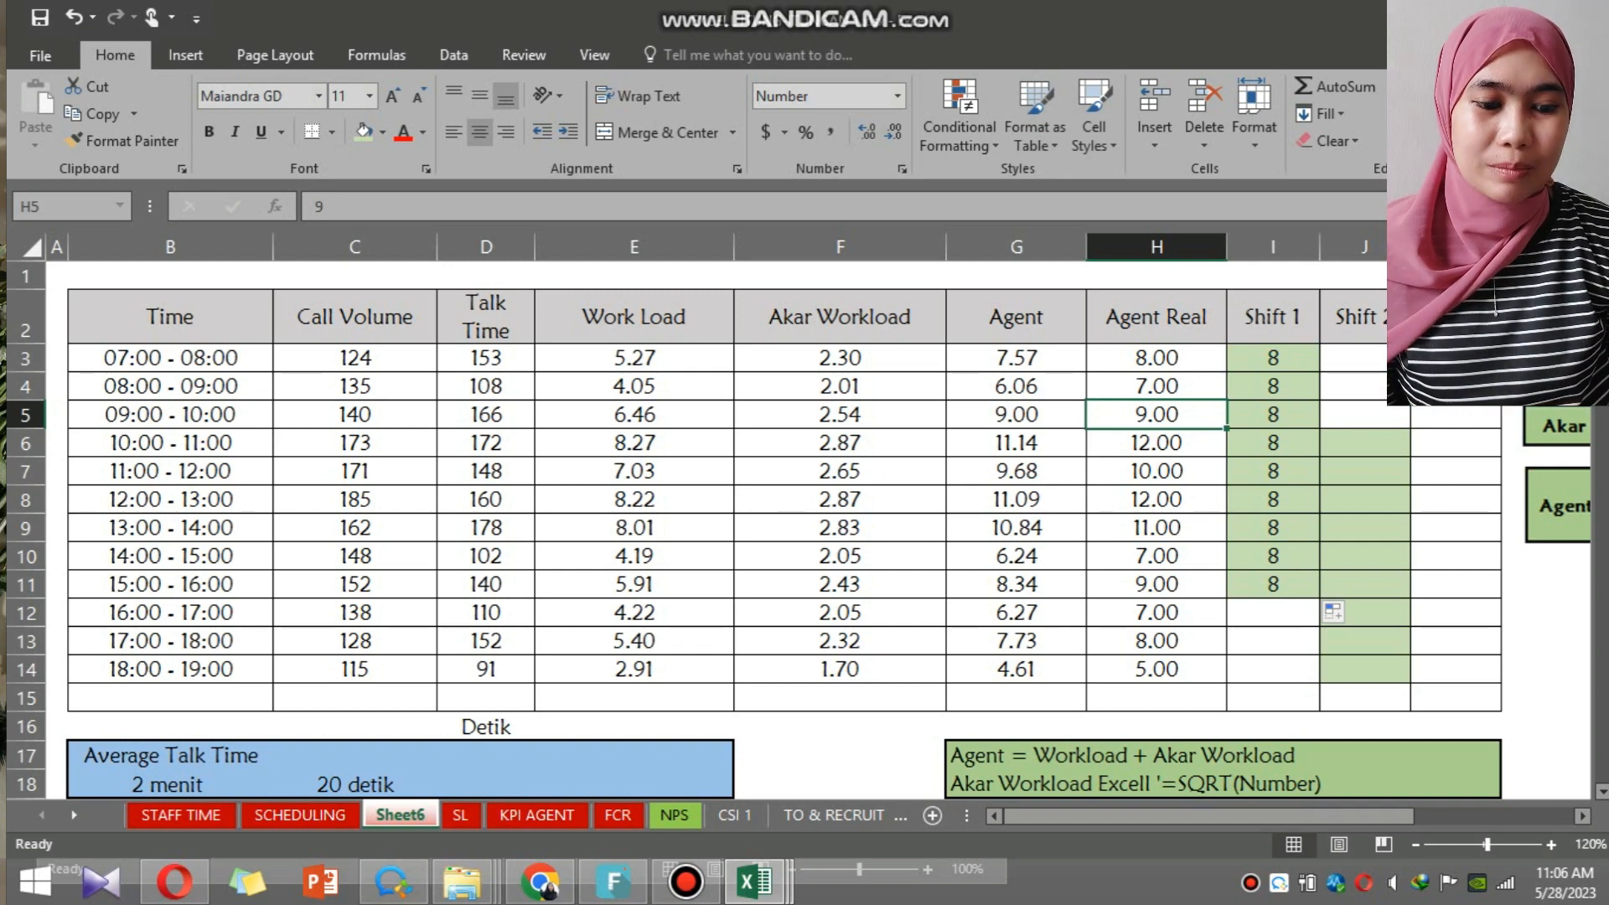
{"action": "left_click", "coordinate": [1273, 358]}
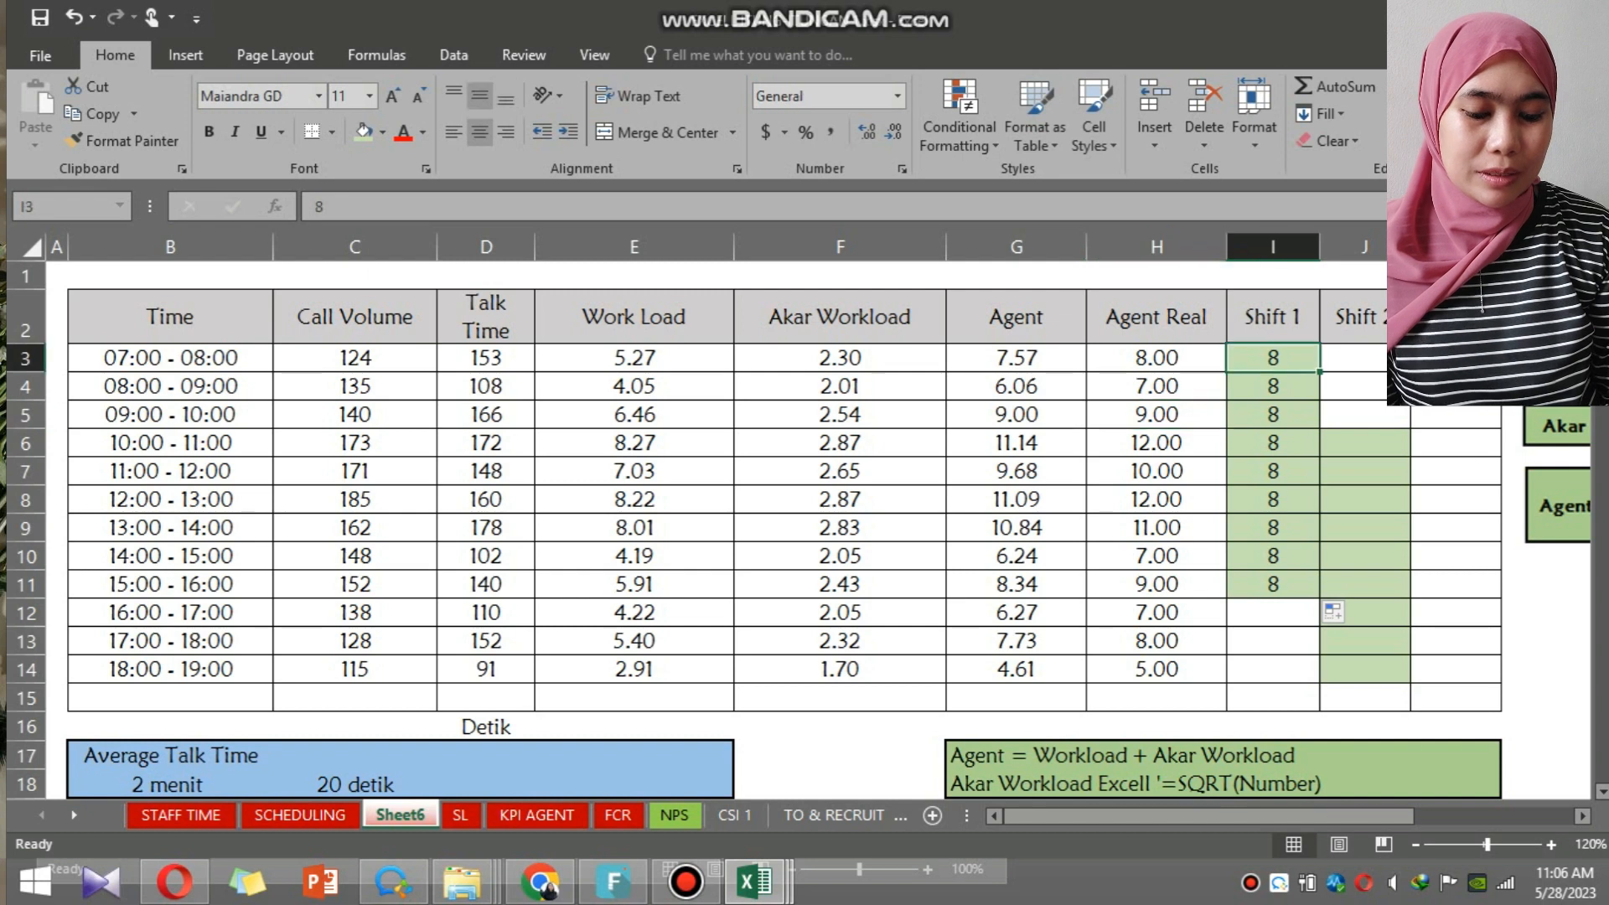
{"action": "type", "text": "9"}
{"action": "key", "text": "Return"}
{"action": "type", "text": "9"}
{"action": "key", "text": "Return"}
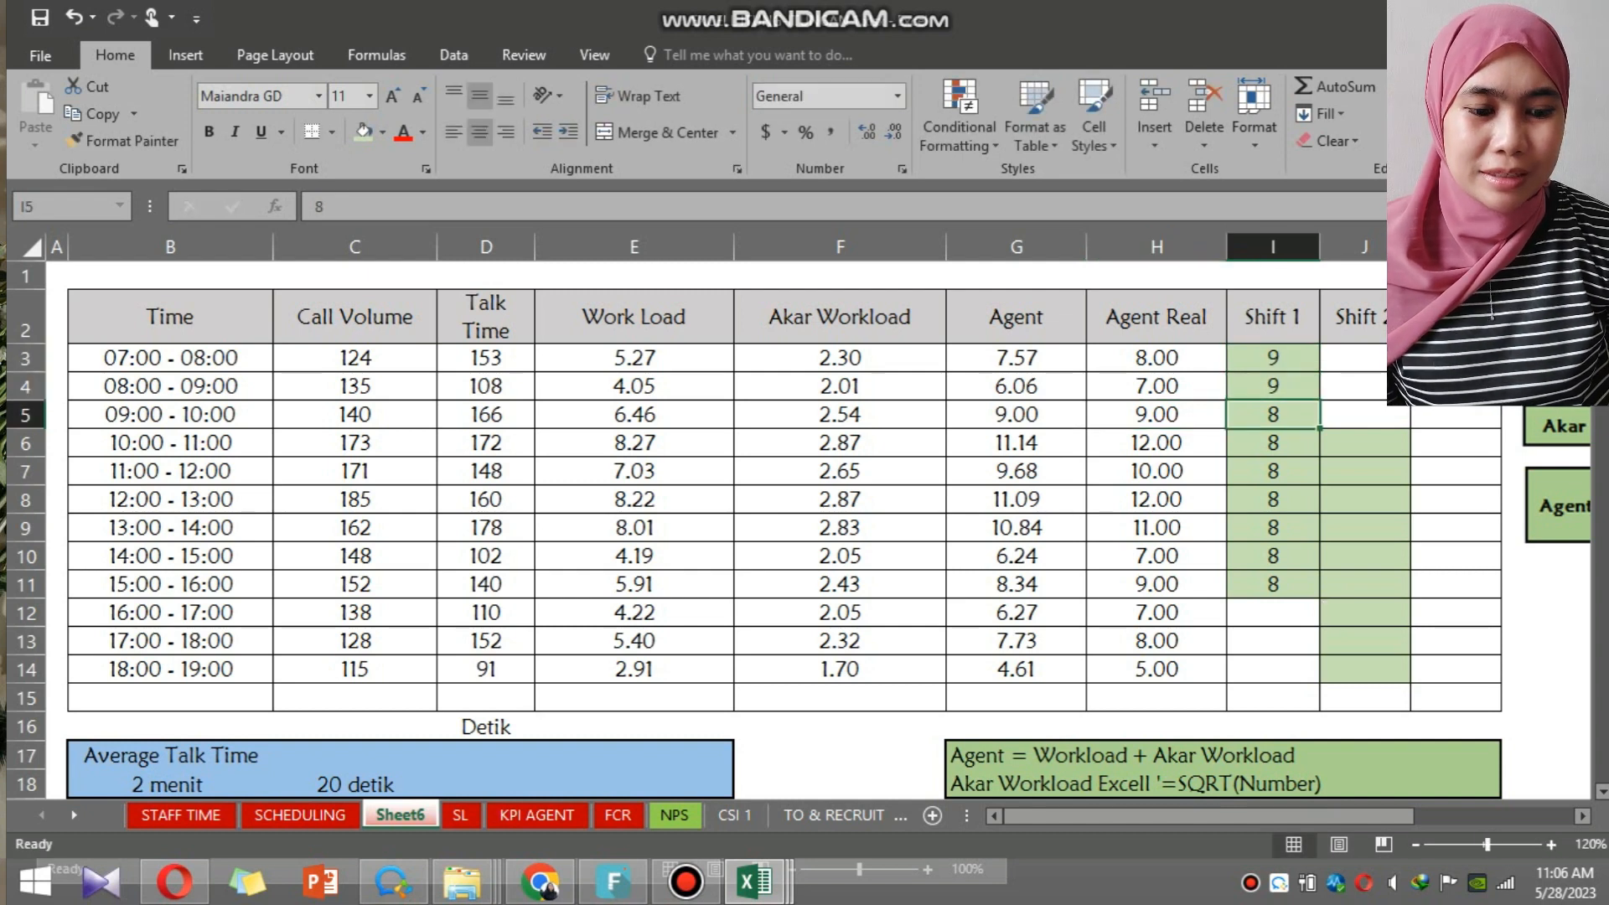
{"action": "key", "text": "Up"}
{"action": "left_click_drag", "start_coordinate": [1320, 400], "coordinate": [1325, 591]}
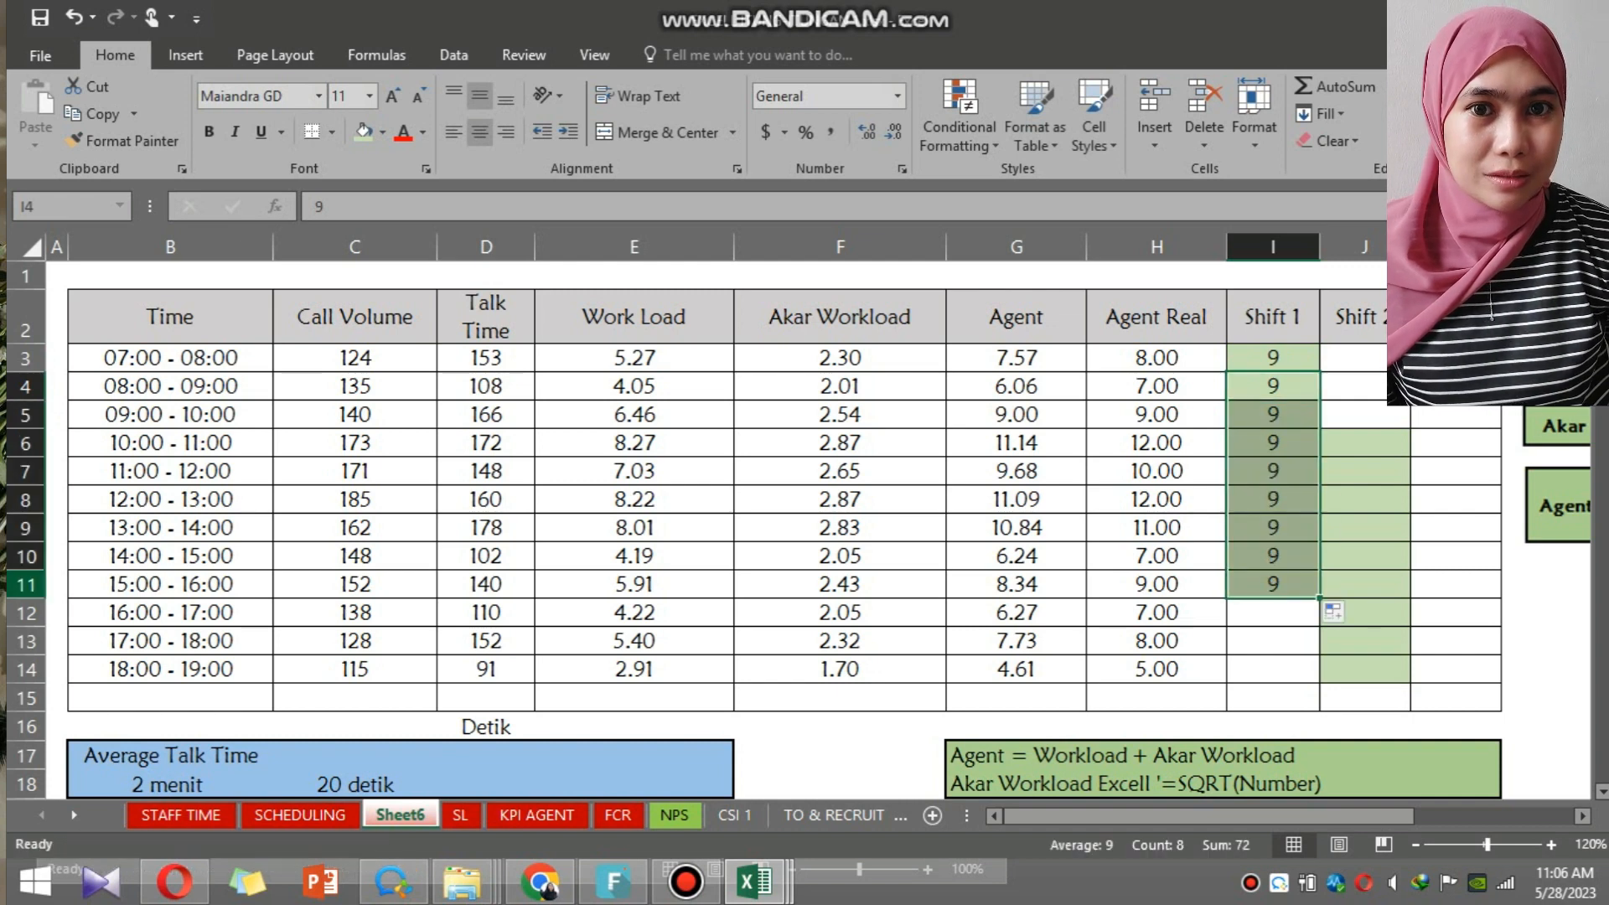
{"action": "left_click", "coordinate": [25, 584]}
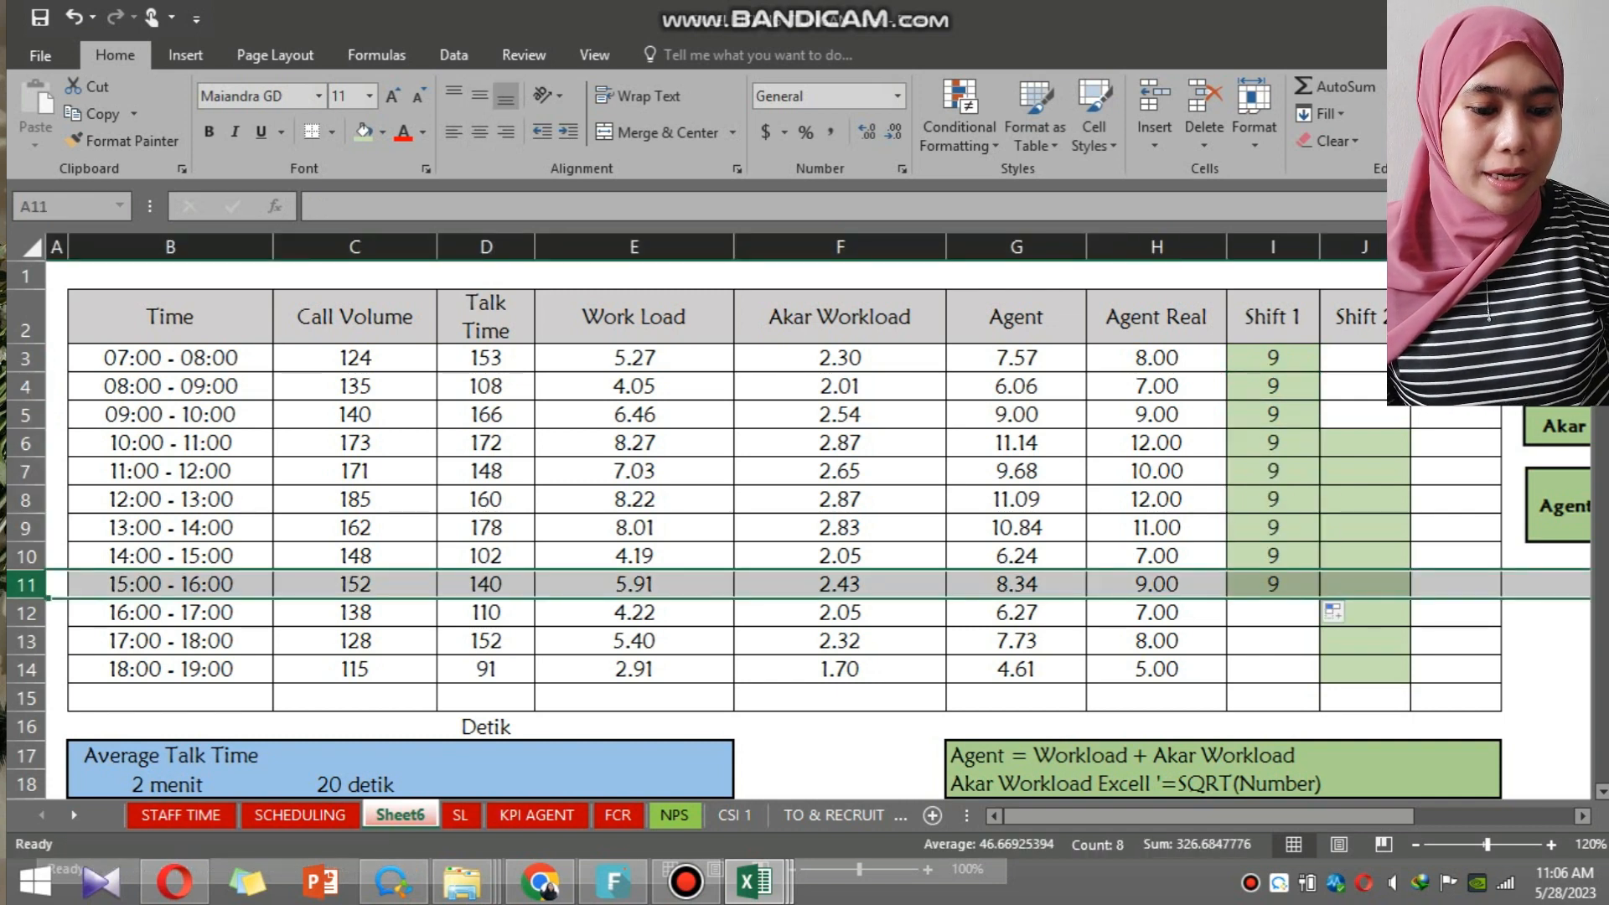
{"action": "left_click", "coordinate": [1156, 415]}
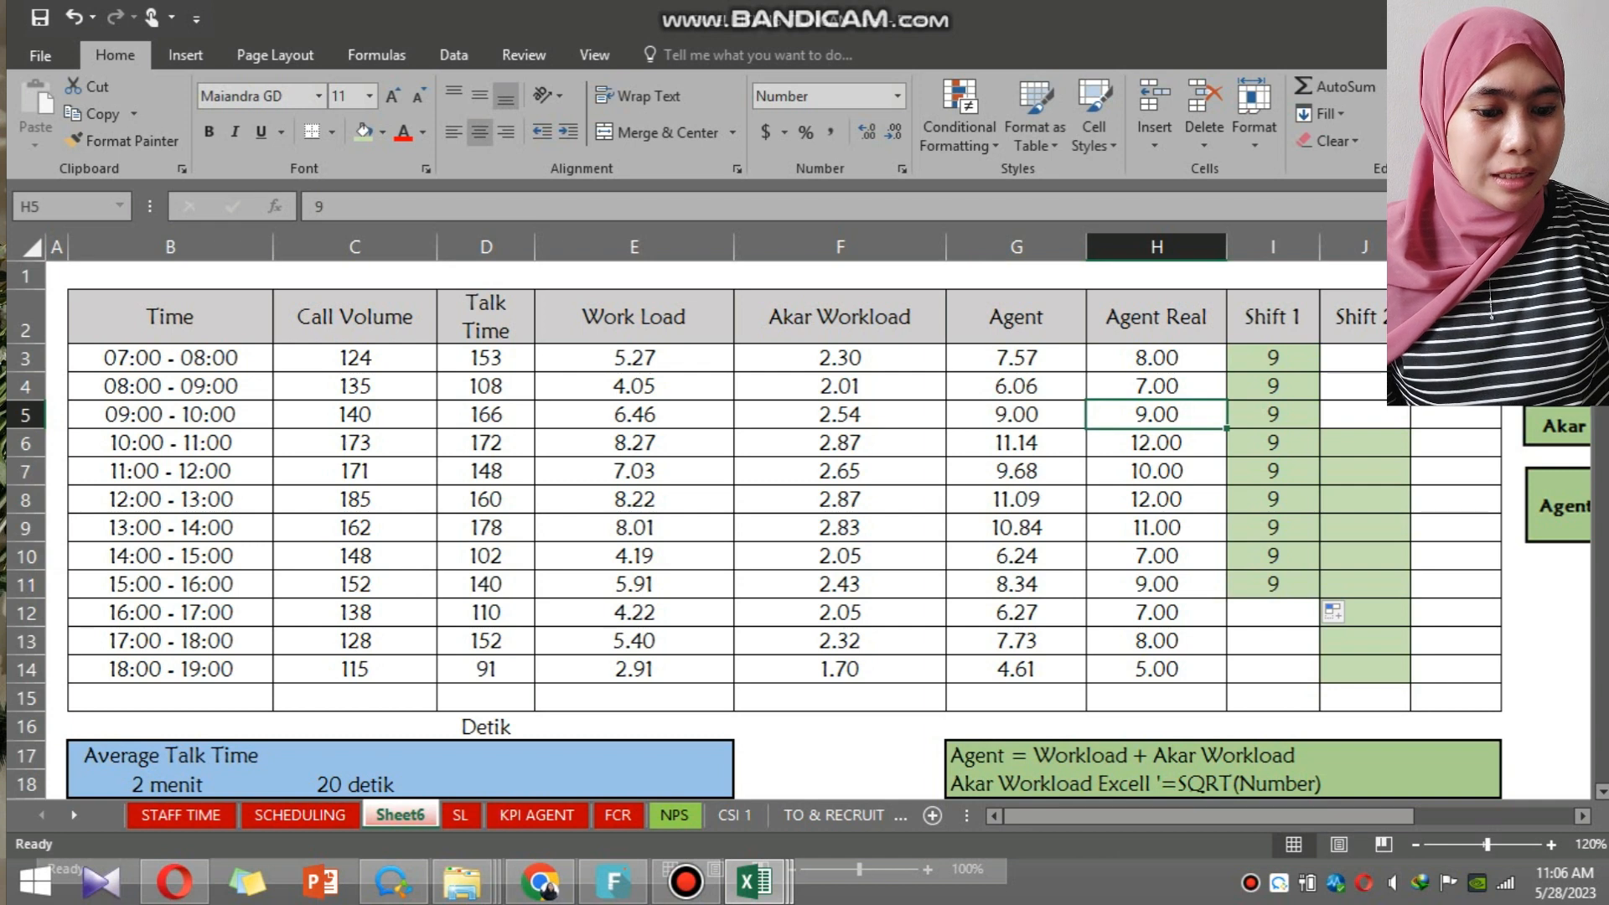
{"action": "left_click", "coordinate": [1157, 358]}
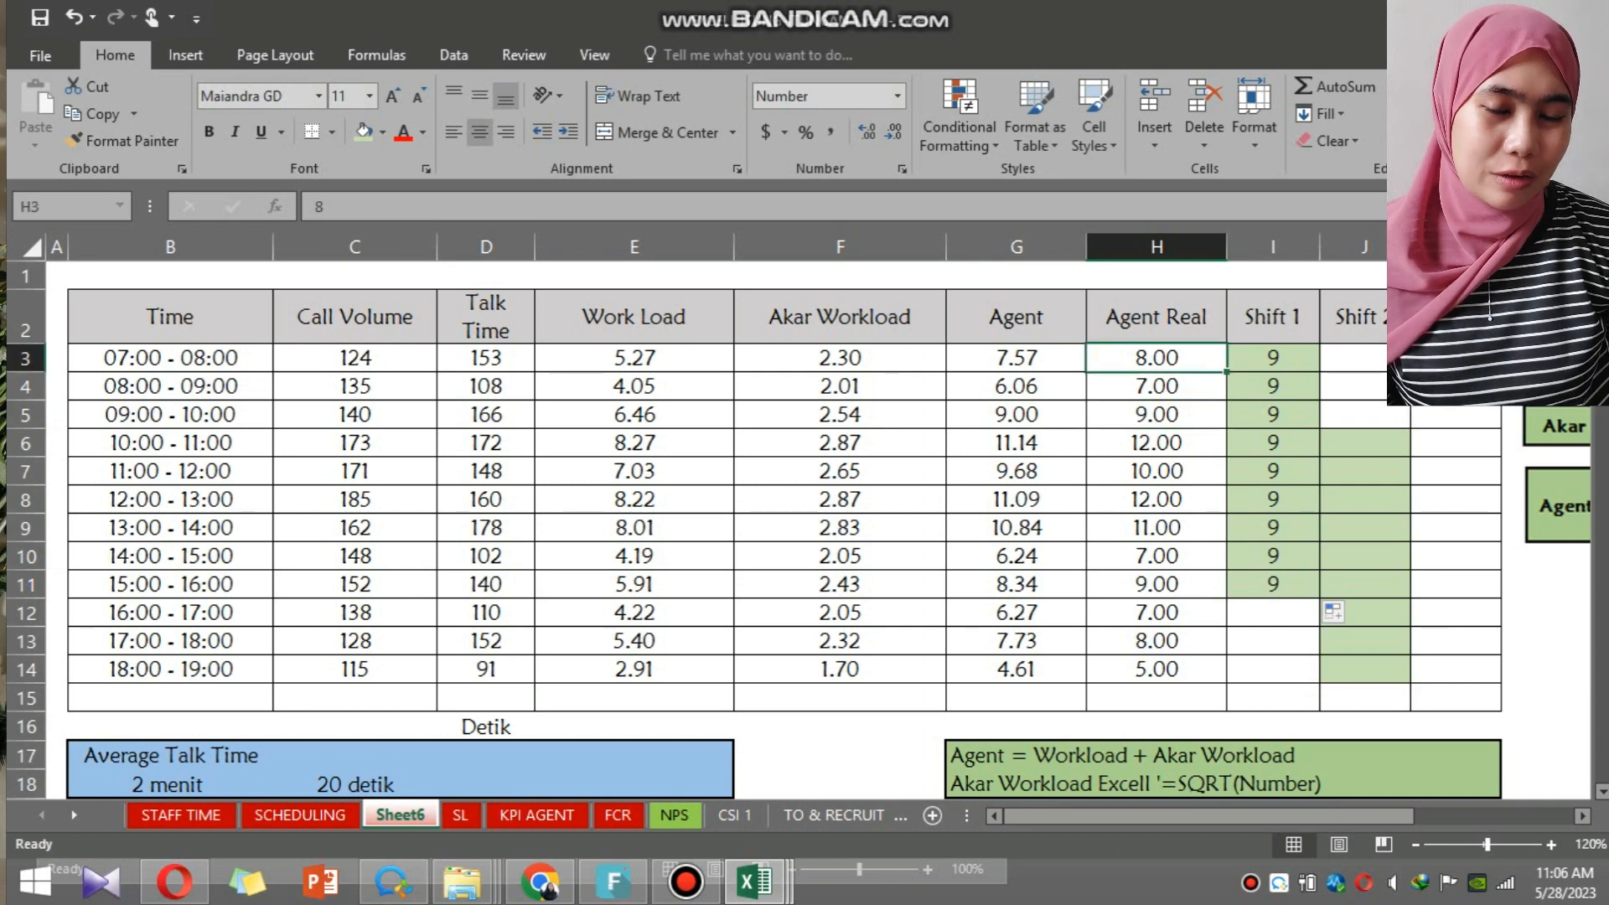
{"action": "left_click", "coordinate": [1273, 358]}
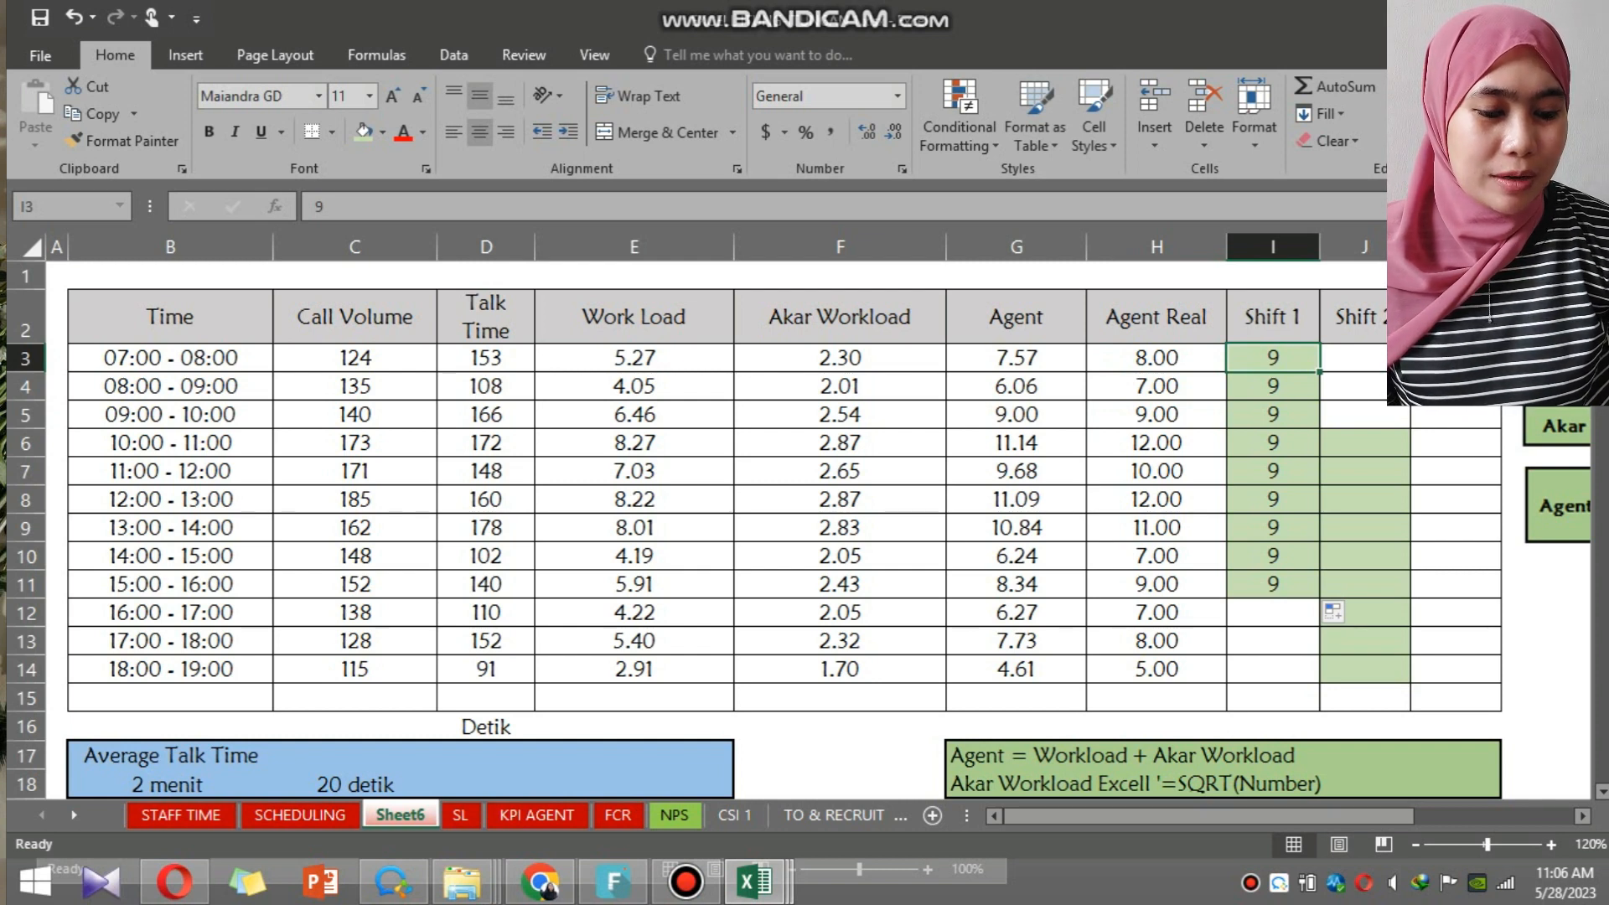
{"action": "left_click_drag", "start_coordinate": [1366, 697], "coordinate": [1366, 670]}
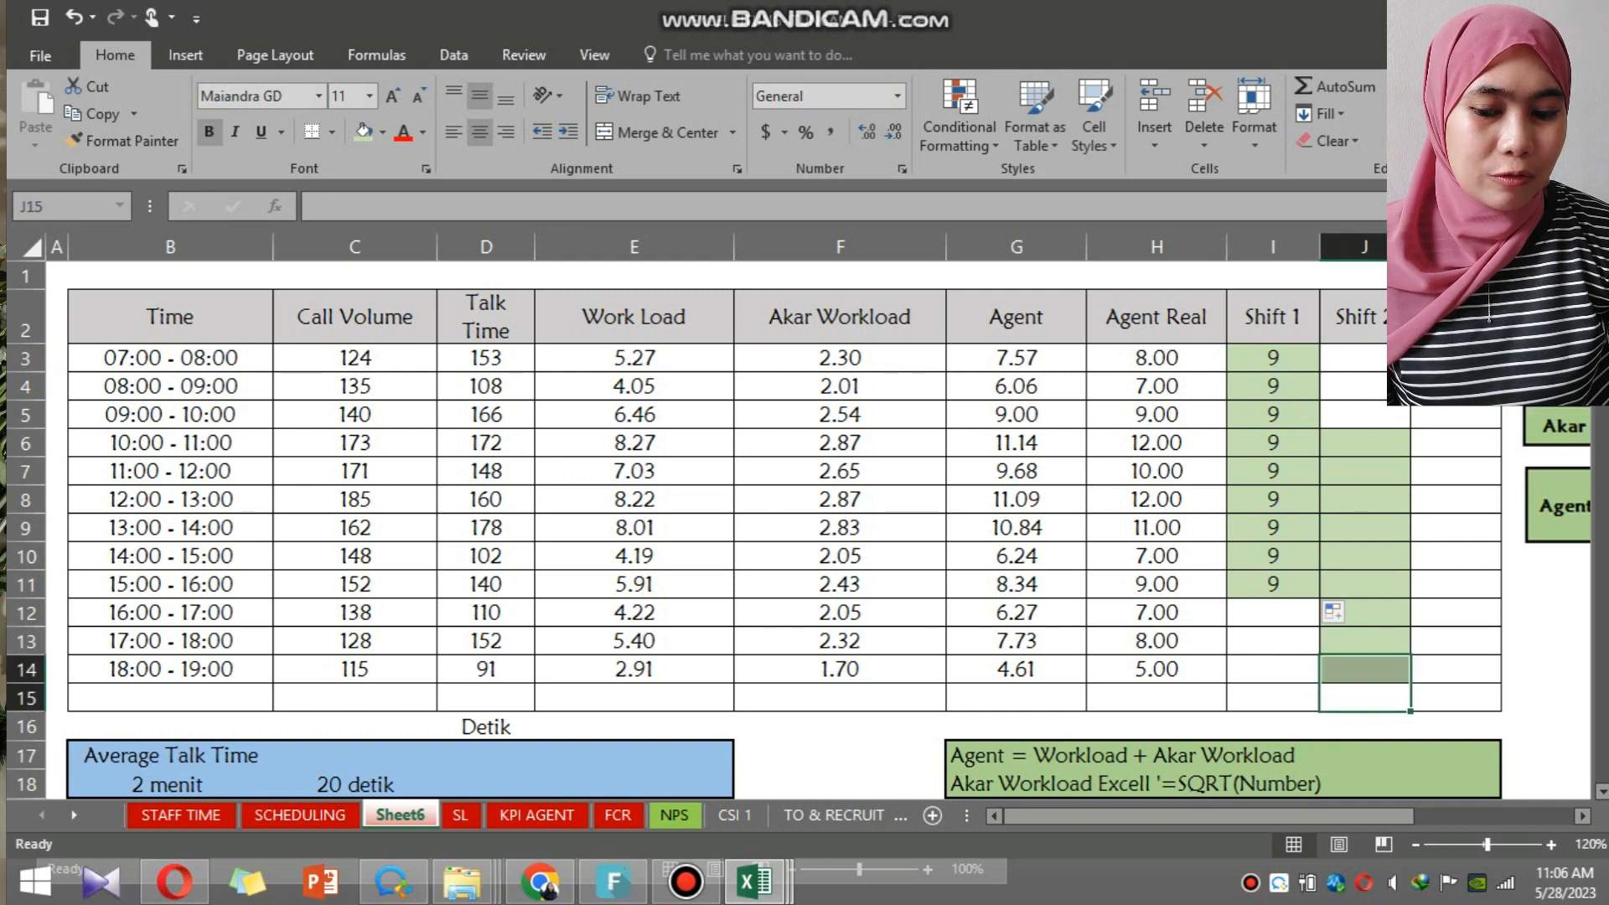
Enter 8 agents for every Shift 2 hour in J6:J14, covering 10:00 to 19:00.
{"action": "left_click_drag", "start_coordinate": [171, 613], "coordinate": [170, 669]}
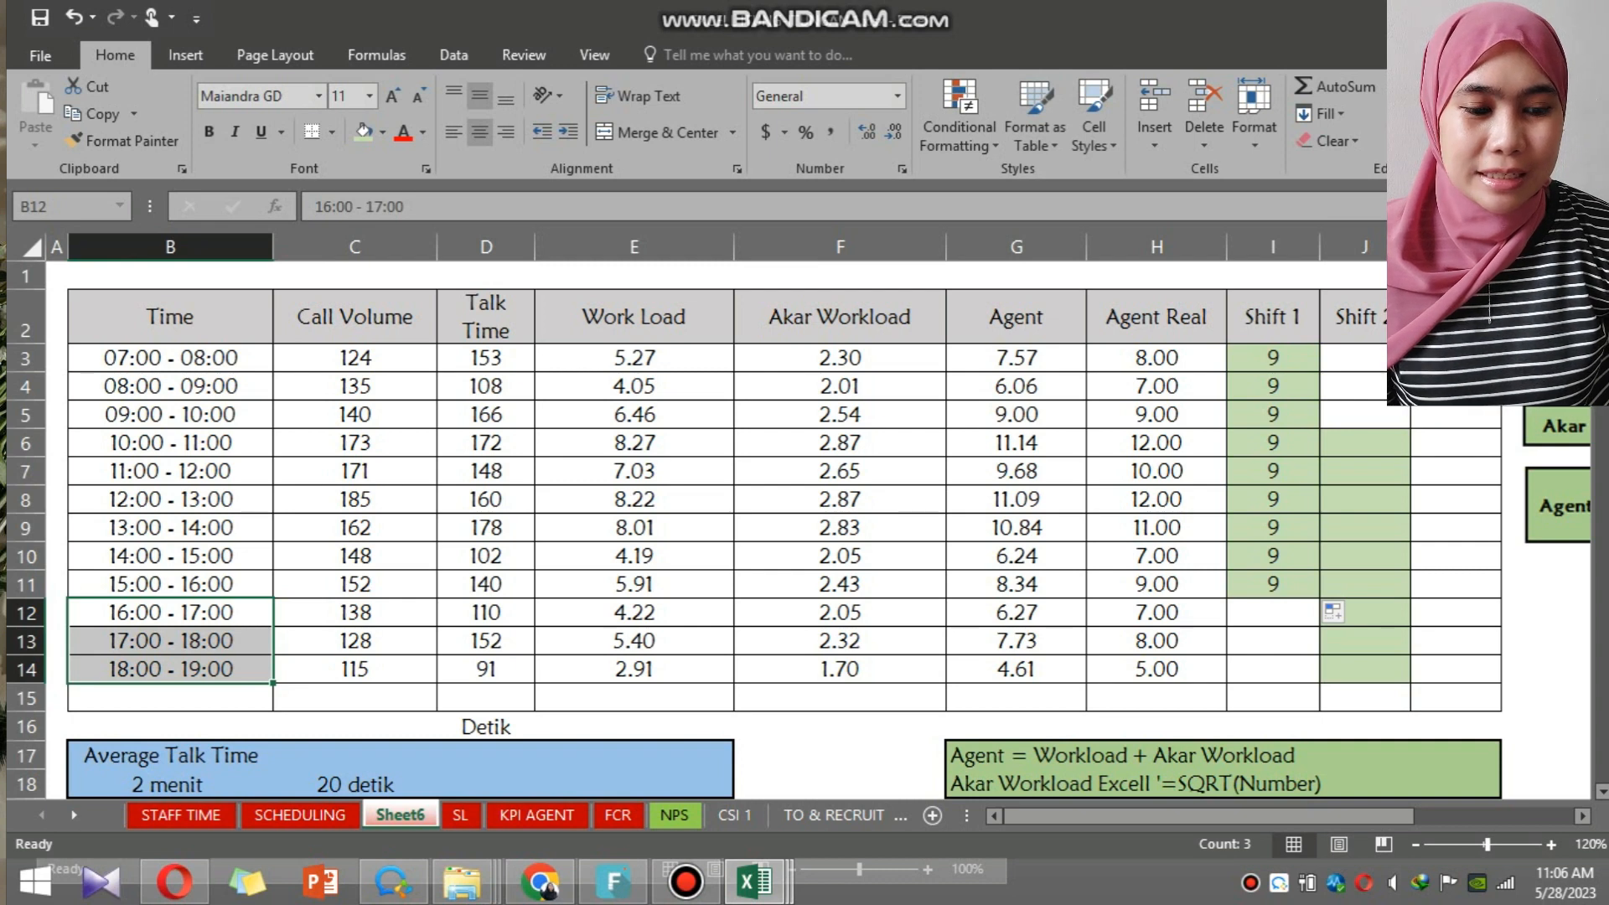
{"action": "left_click_drag", "start_coordinate": [1365, 613], "coordinate": [1365, 670]}
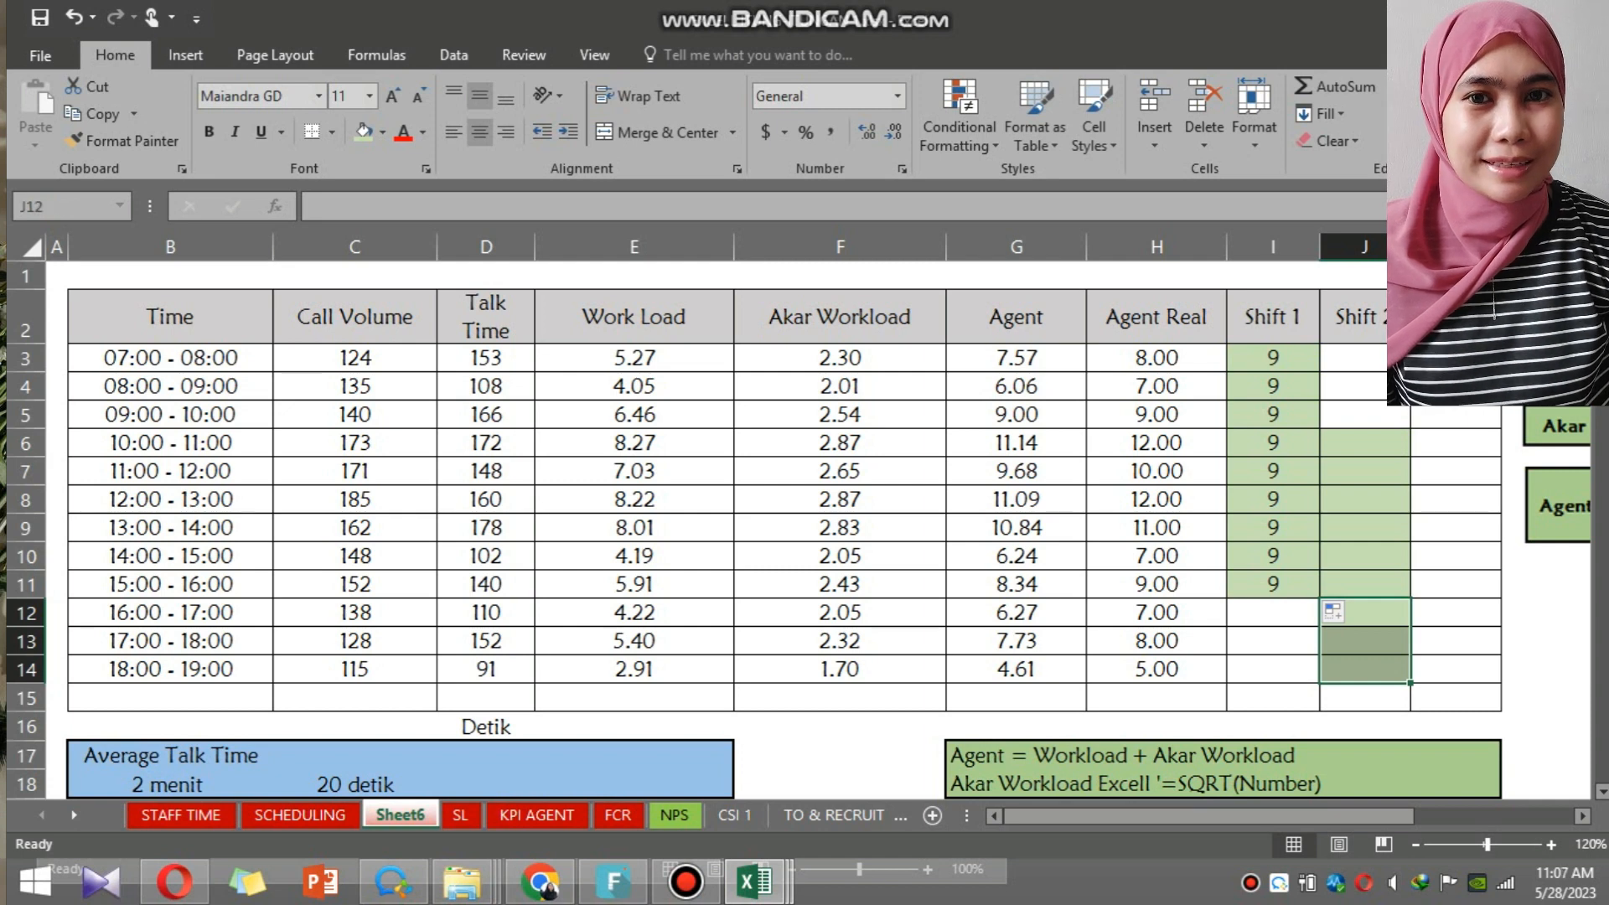
{"action": "left_click", "coordinate": [1157, 641]}
{"action": "left_click", "coordinate": [1365, 670]}
{"action": "type", "text": "8"}
{"action": "key", "text": "Return"}
{"action": "left_click", "coordinate": [1365, 670]}
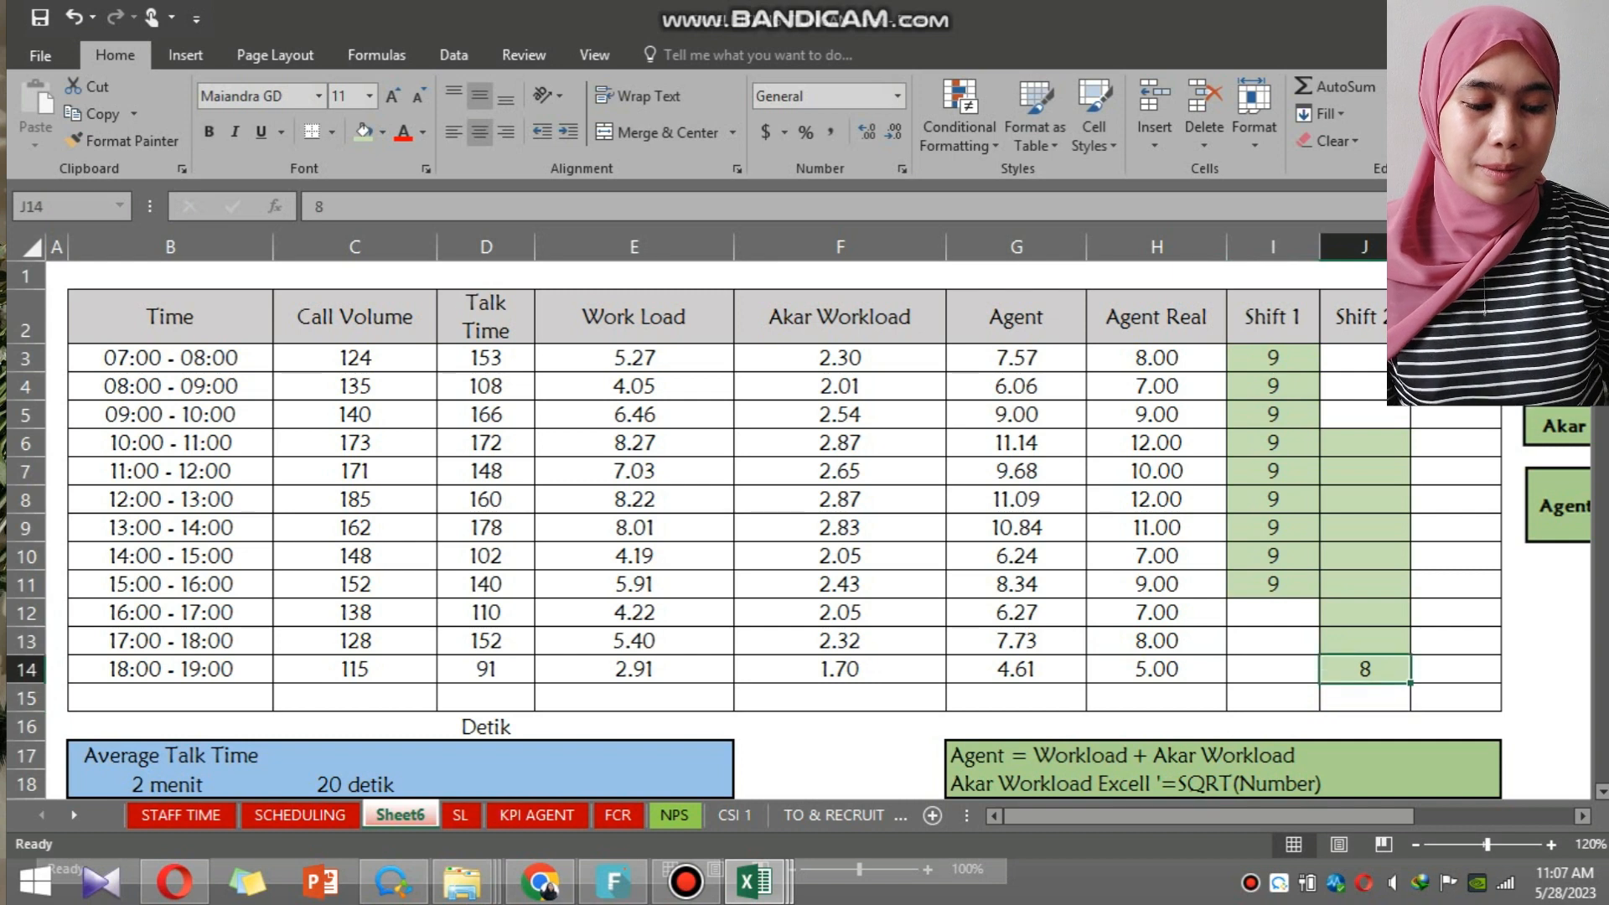
{"action": "left_click_drag", "start_coordinate": [1411, 683], "coordinate": [1375, 444]}
Compare Agent Real with the Shift 2 staffing from 16:00 to 19:00 and check the combined shifts in the overlapping hours I6:J11.
{"action": "left_click", "coordinate": [1157, 670]}
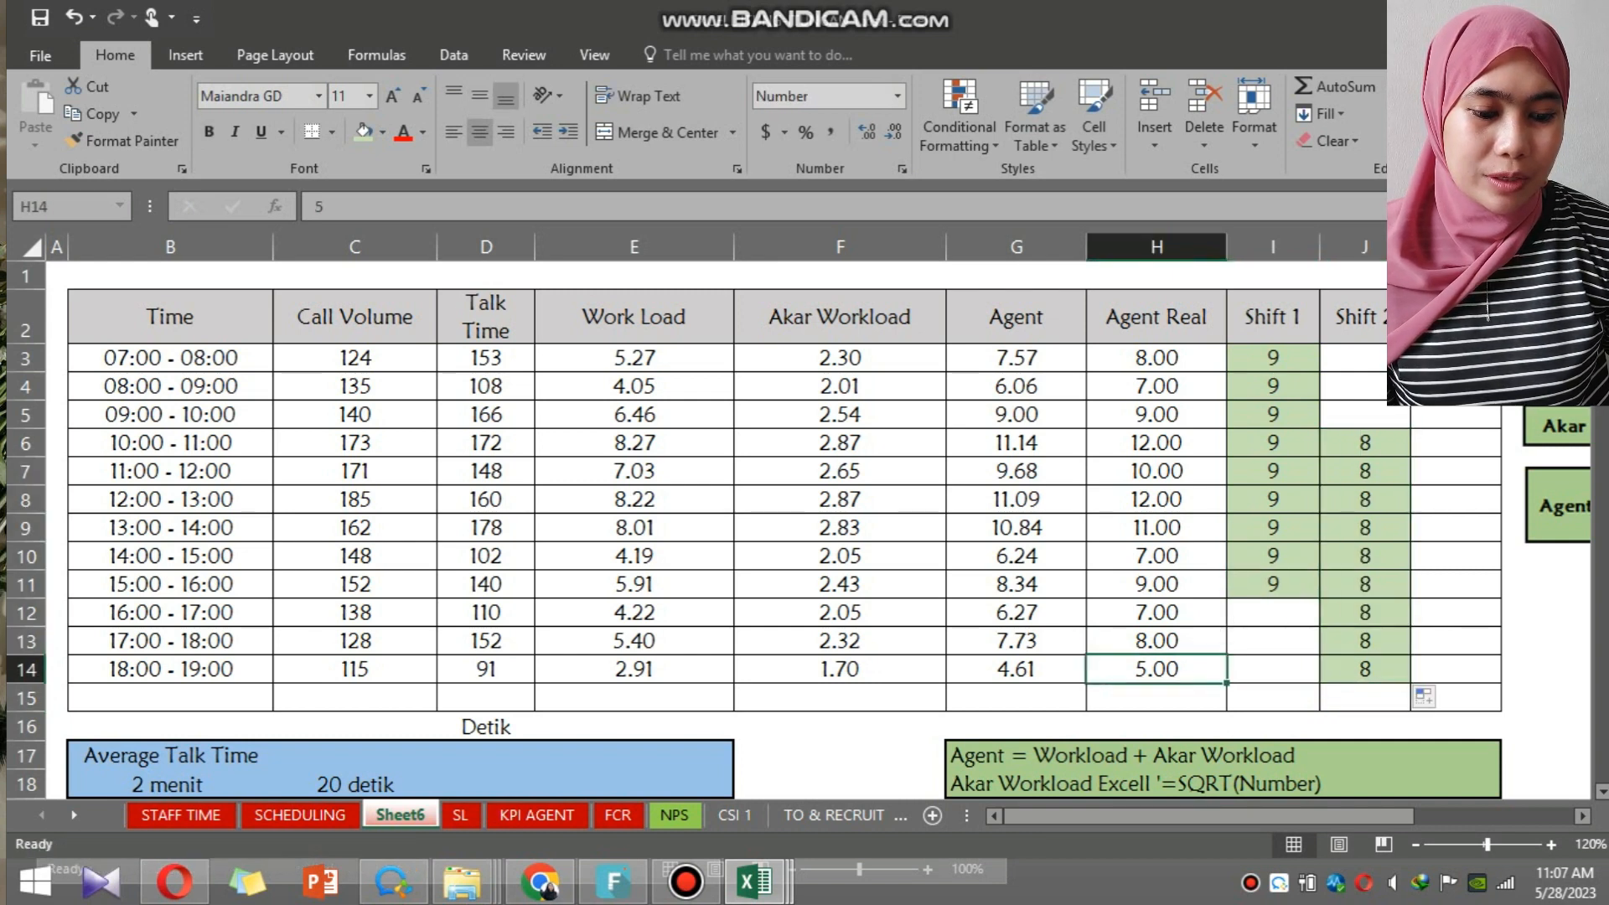
{"action": "left_click_drag", "start_coordinate": [1156, 613], "coordinate": [1273, 642]}
{"action": "left_click", "coordinate": [1366, 613]}
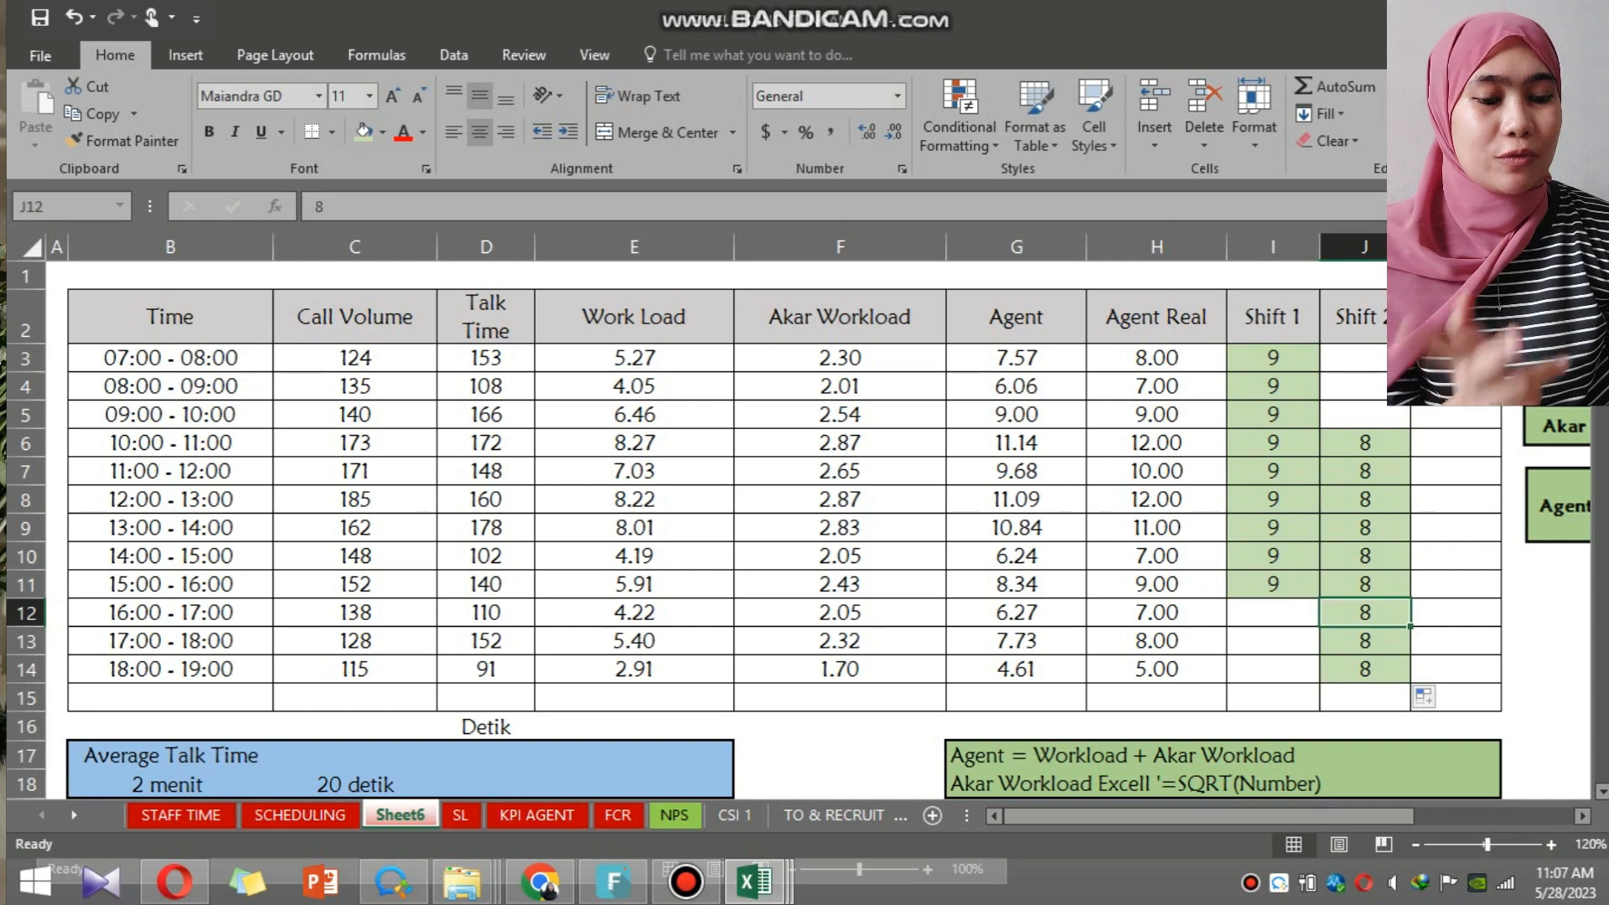
{"action": "left_click_drag", "start_coordinate": [1273, 444], "coordinate": [1364, 444]}
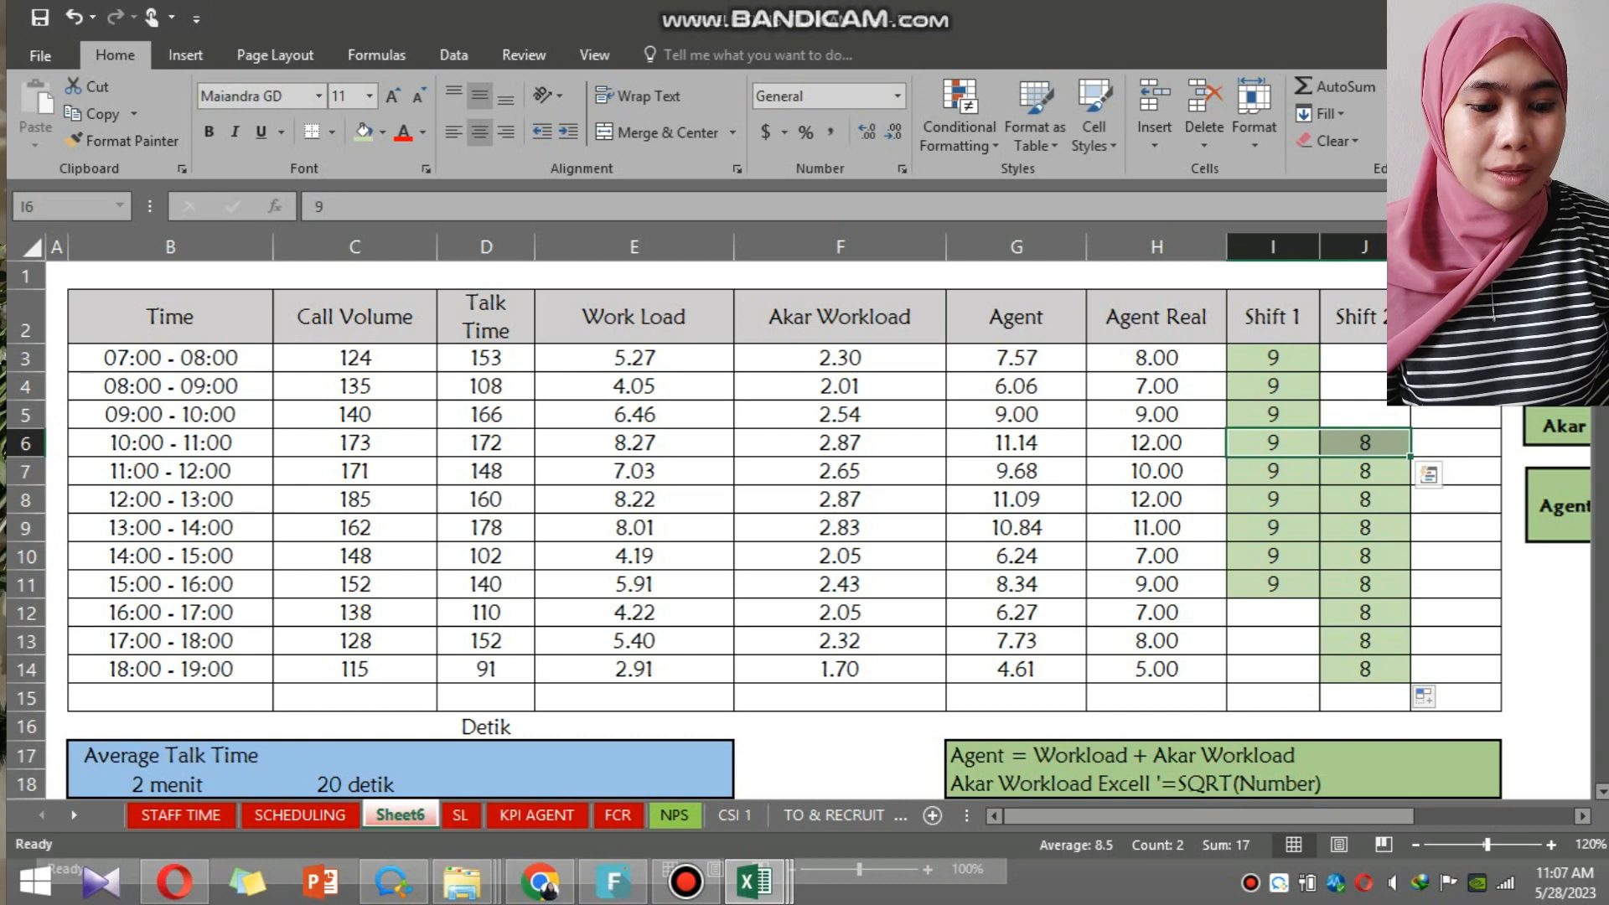
{"action": "left_click", "coordinate": [1273, 444]}
{"action": "left_click_drag", "start_coordinate": [1364, 444], "coordinate": [1365, 585]}
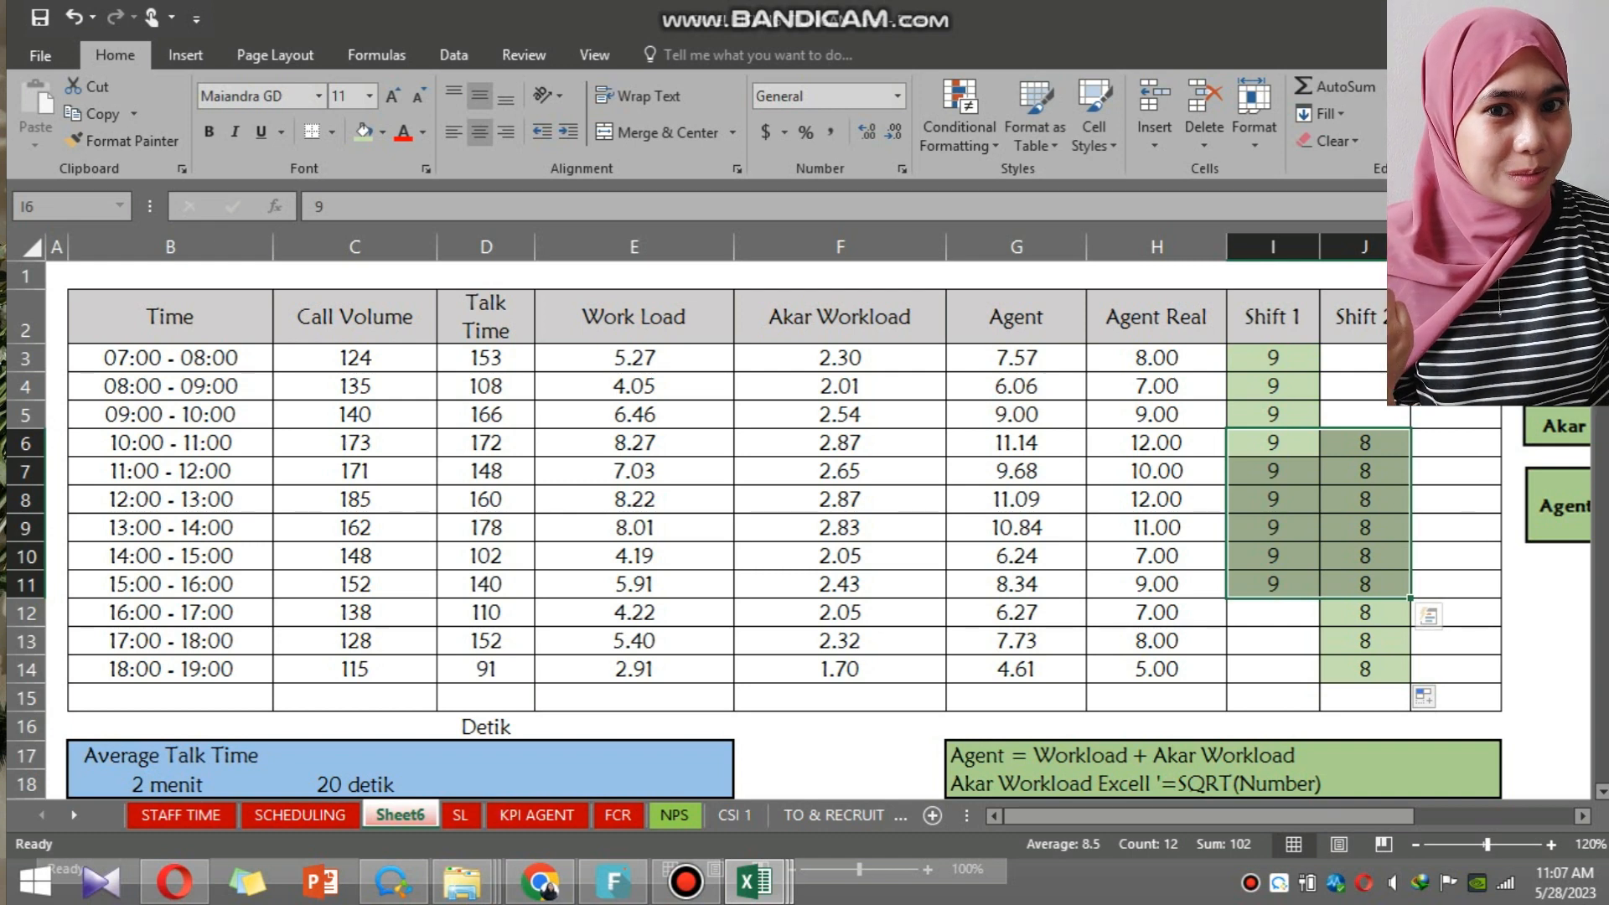
Set the Agent Real value for 12:00 - 13:00 in H8 to 18.
{"action": "left_click", "coordinate": [1157, 499]}
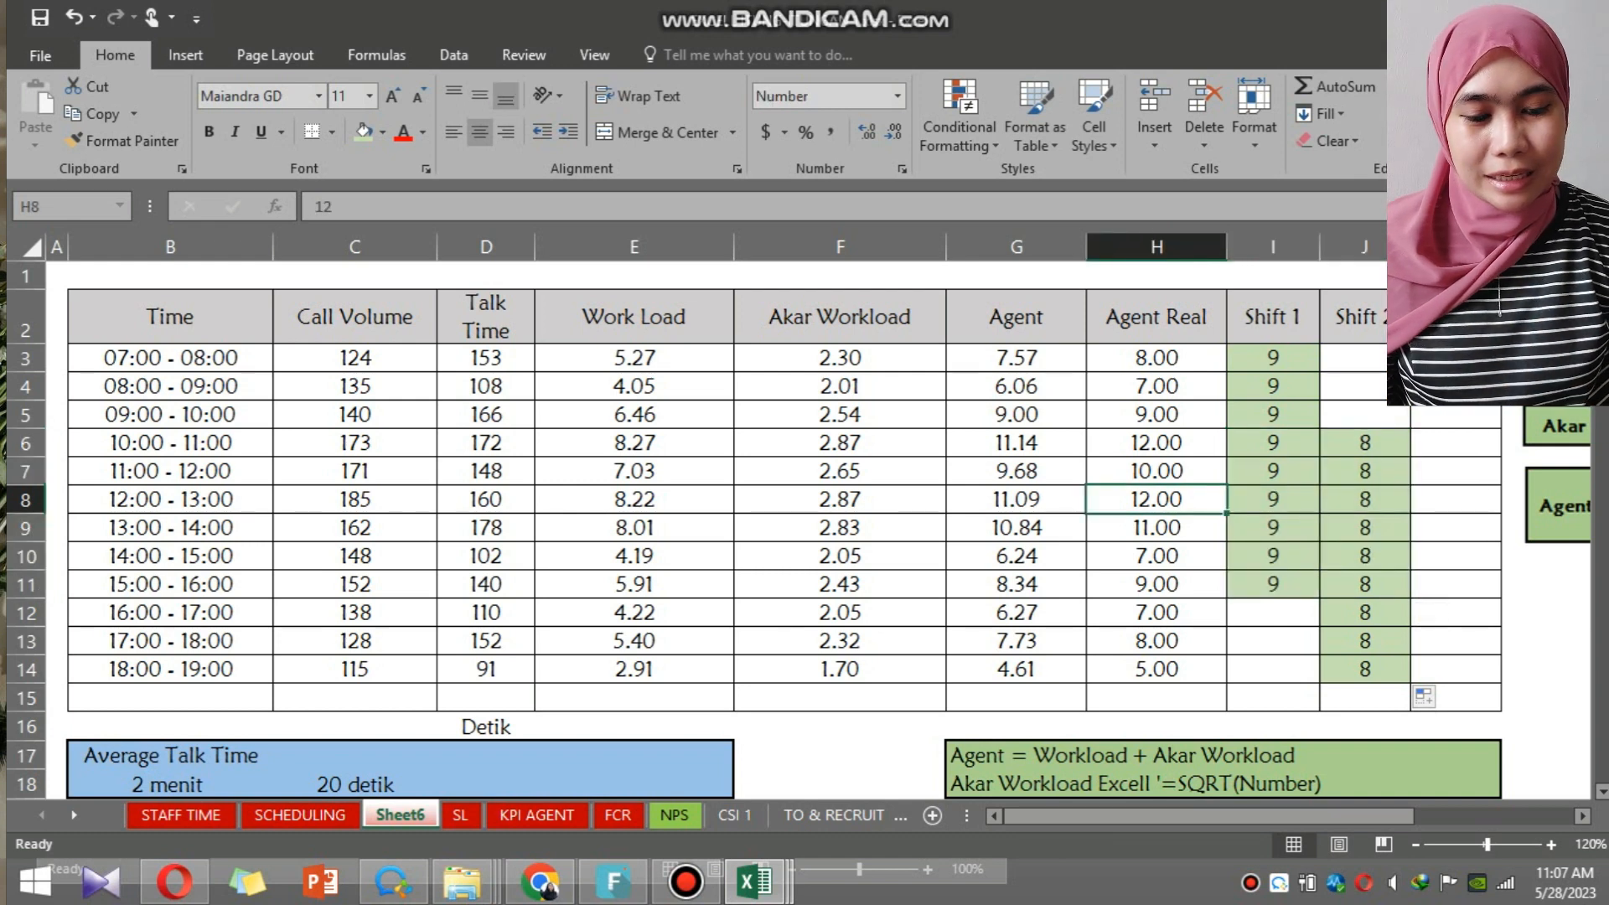
{"action": "type", "text": "18"}
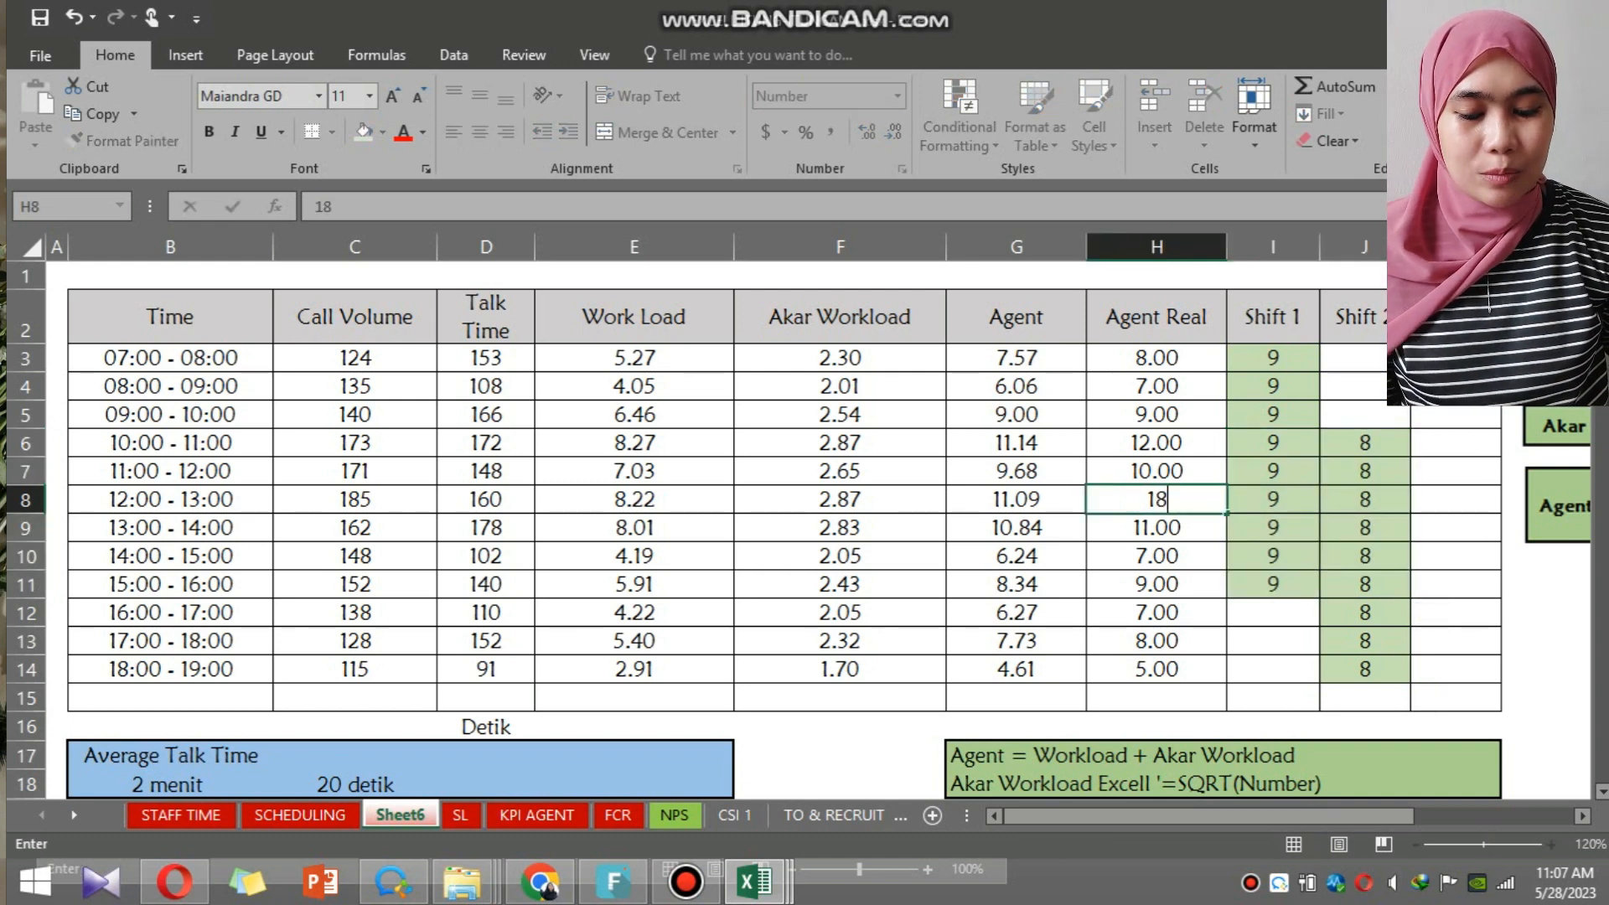
{"action": "key", "text": "Return"}
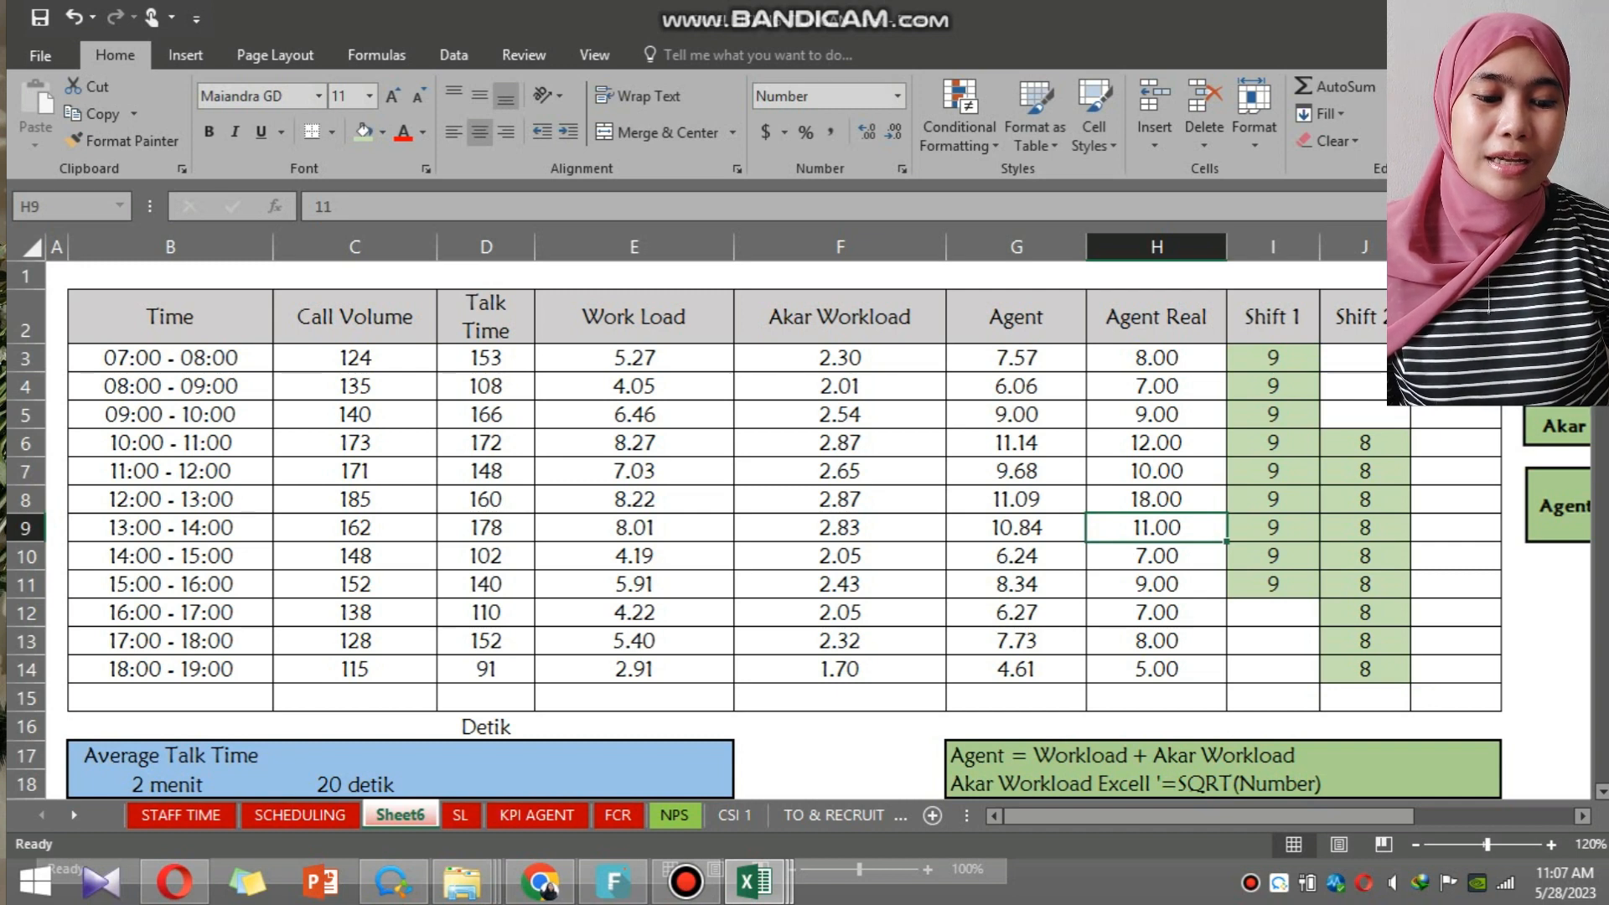
Set the Shift 2 staffing to 9 agents for every hour in J6:J14.
{"action": "key", "text": "Right"}
{"action": "key", "text": "Right"}
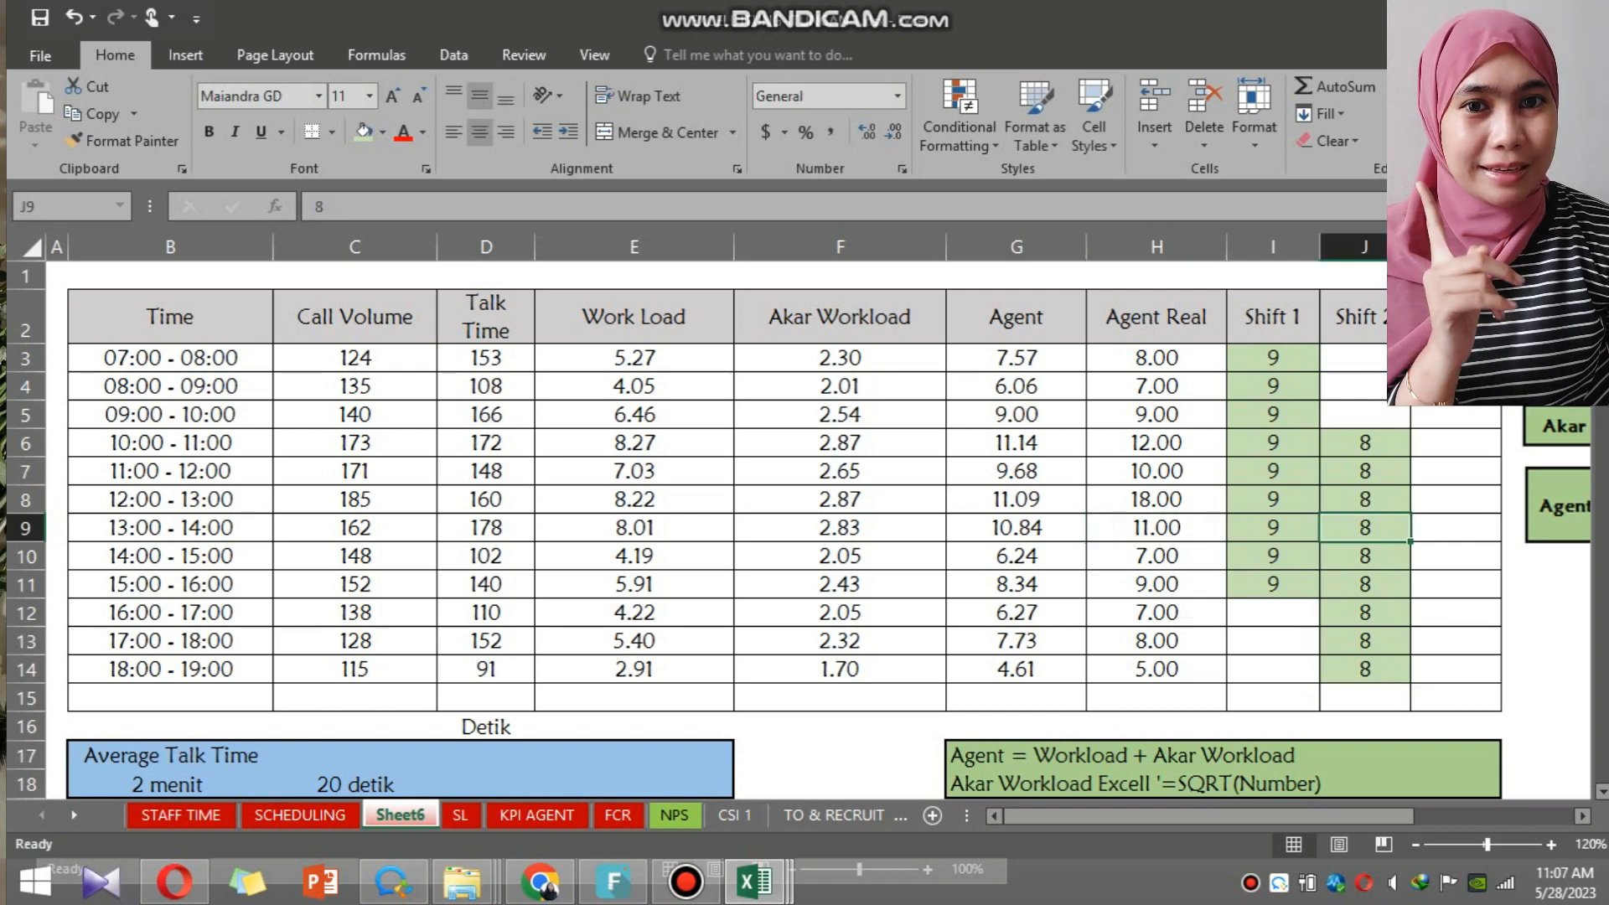
{"action": "key", "text": "Up"}
{"action": "type", "text": "9"}
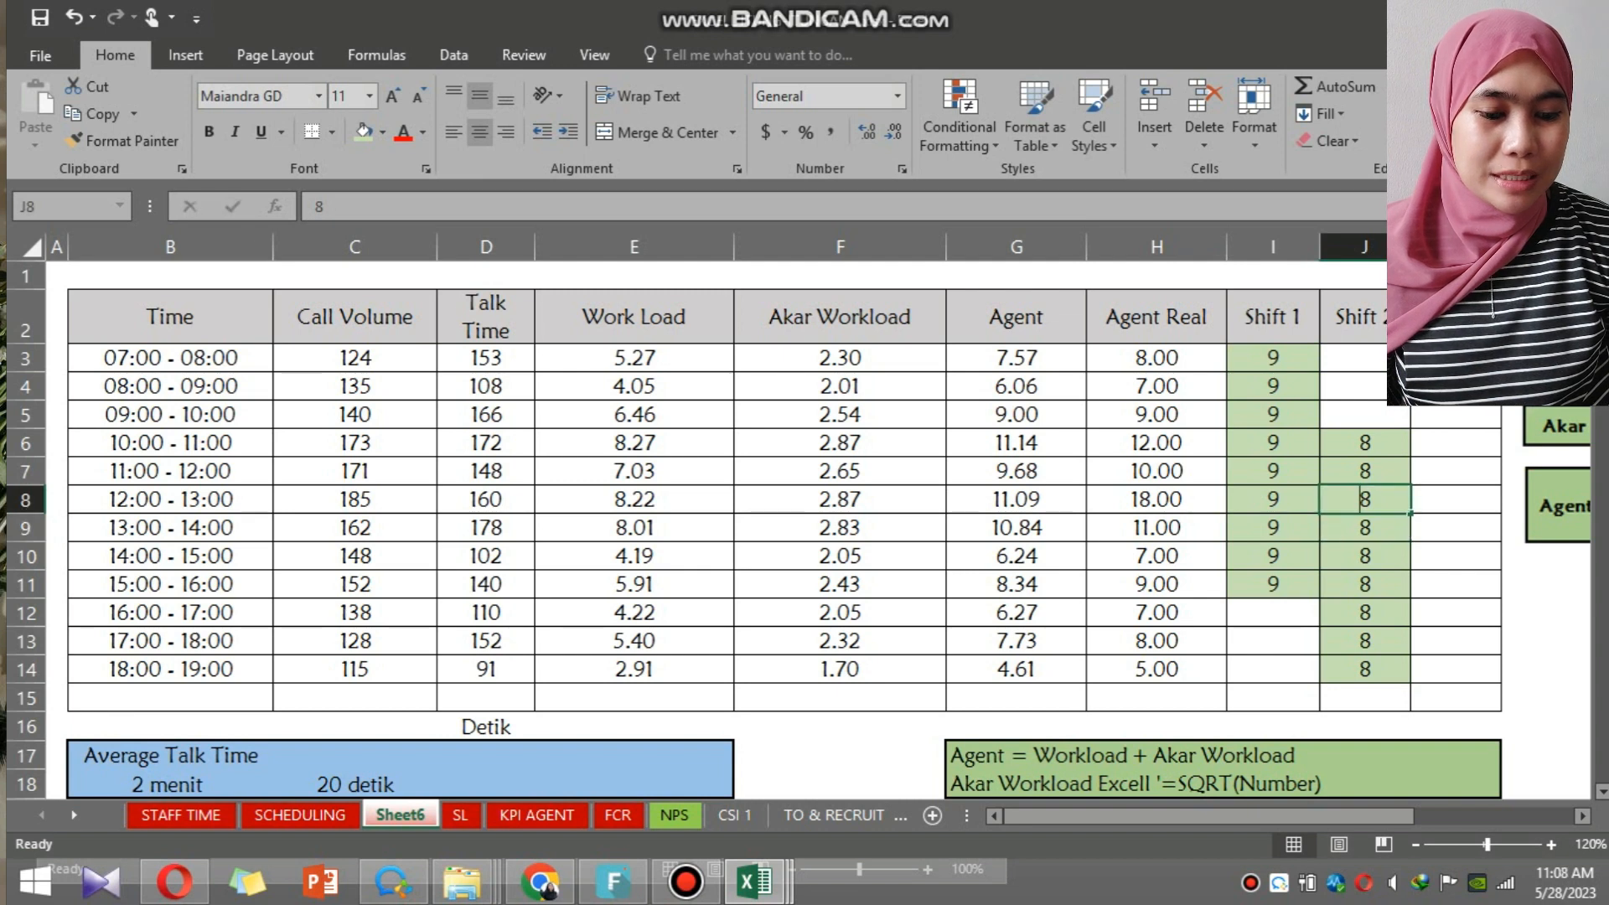
{"action": "key", "text": "Return"}
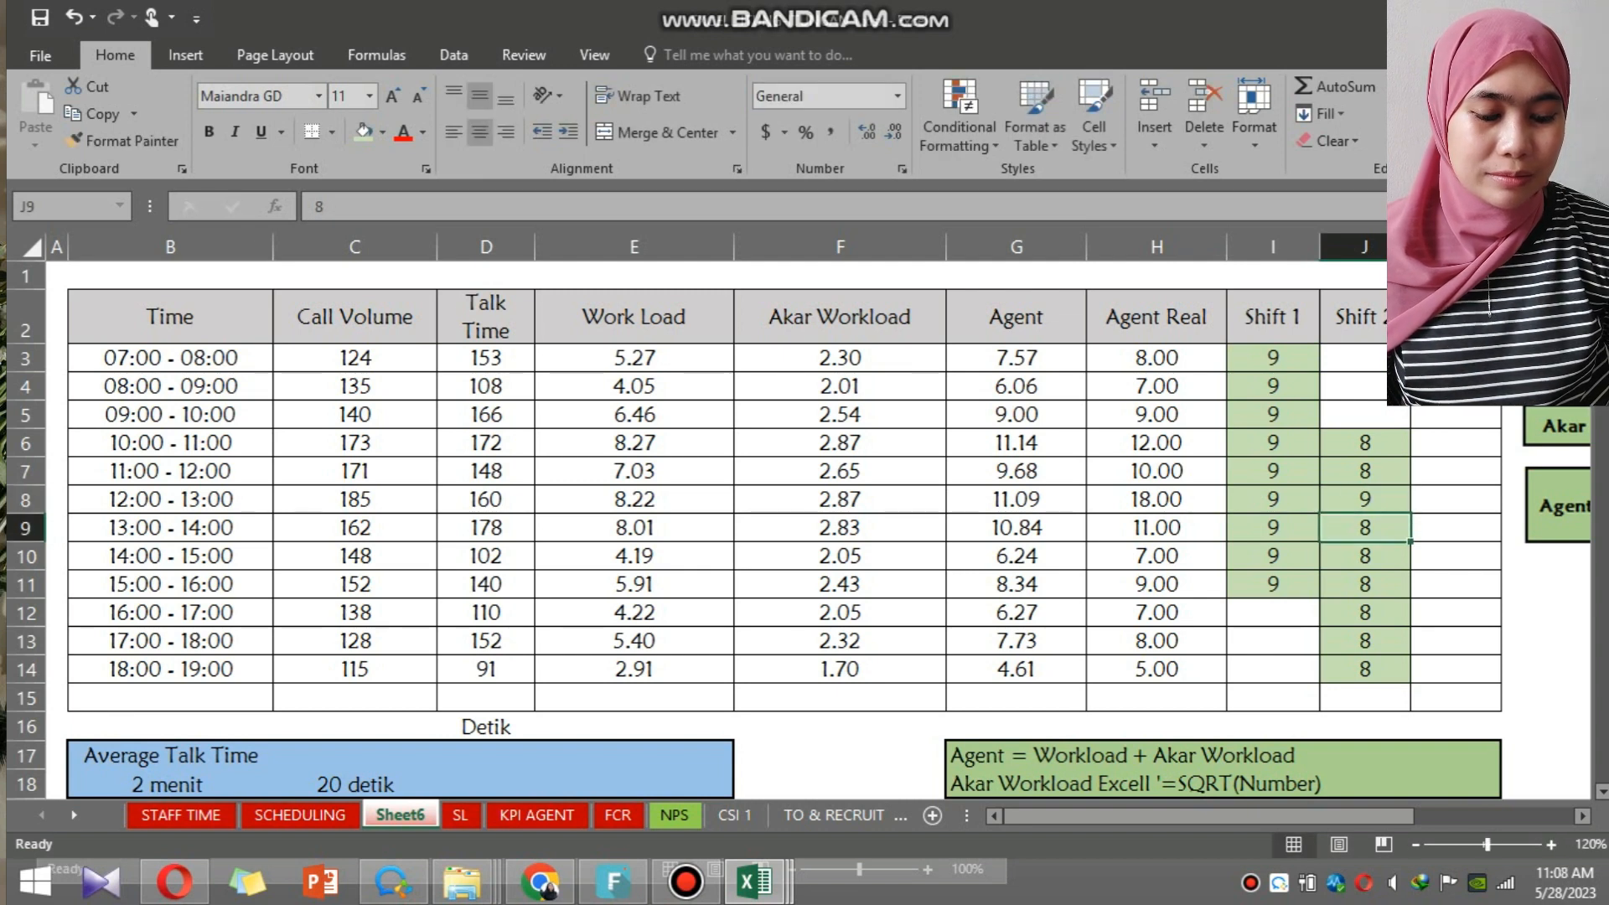
{"action": "key", "text": "Up"}
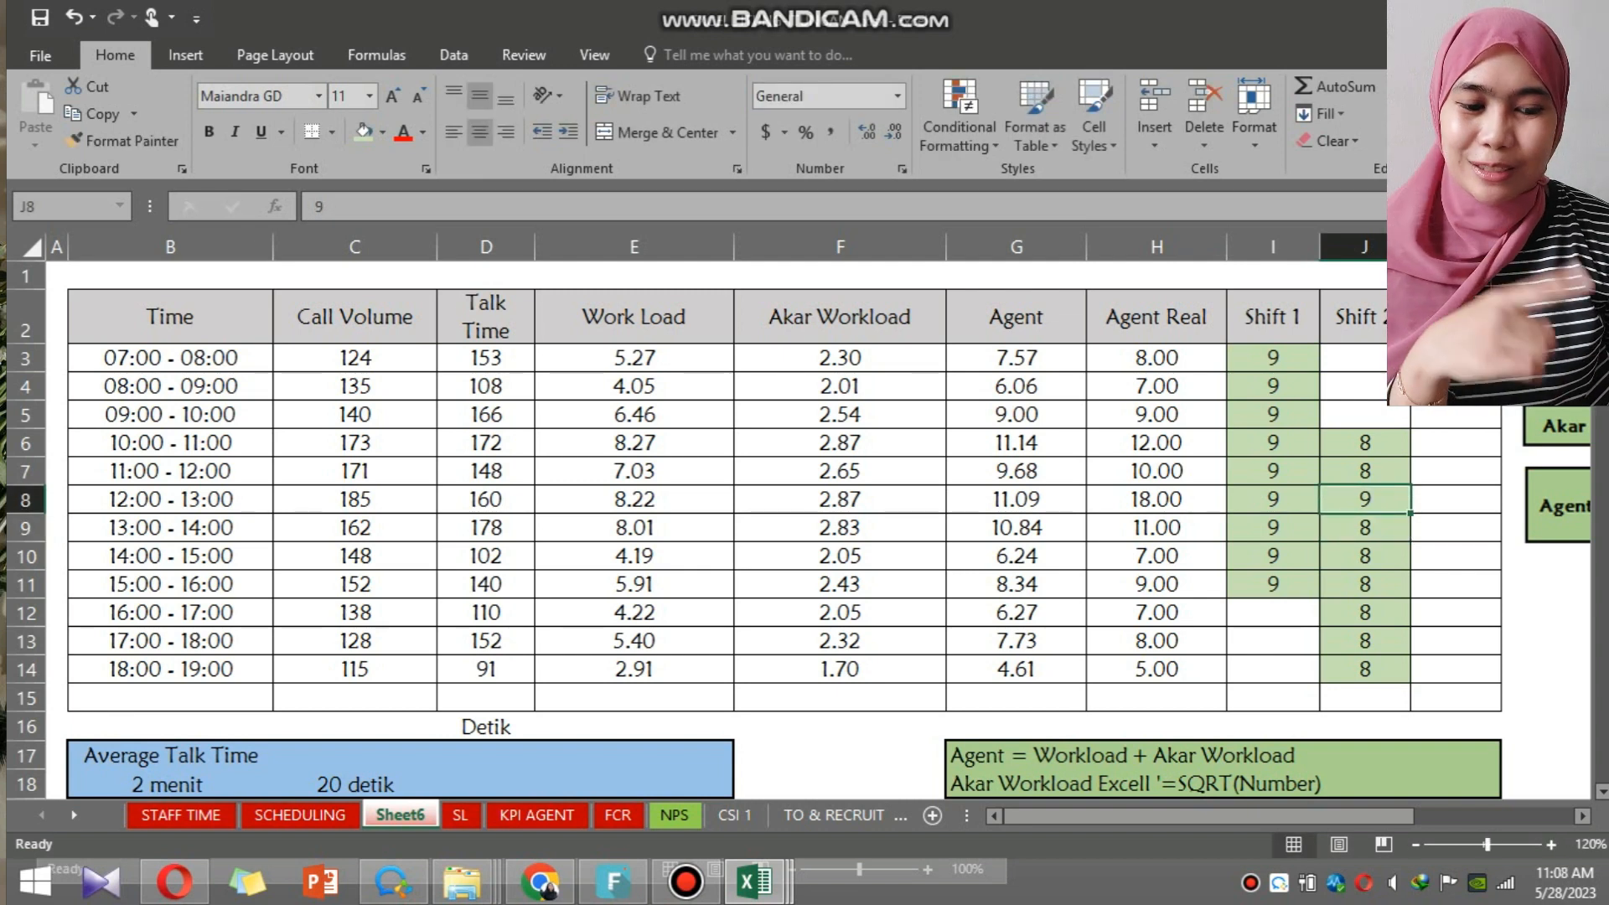
{"action": "key", "text": "ctrl+Down"}
{"action": "type", "text": "9"}
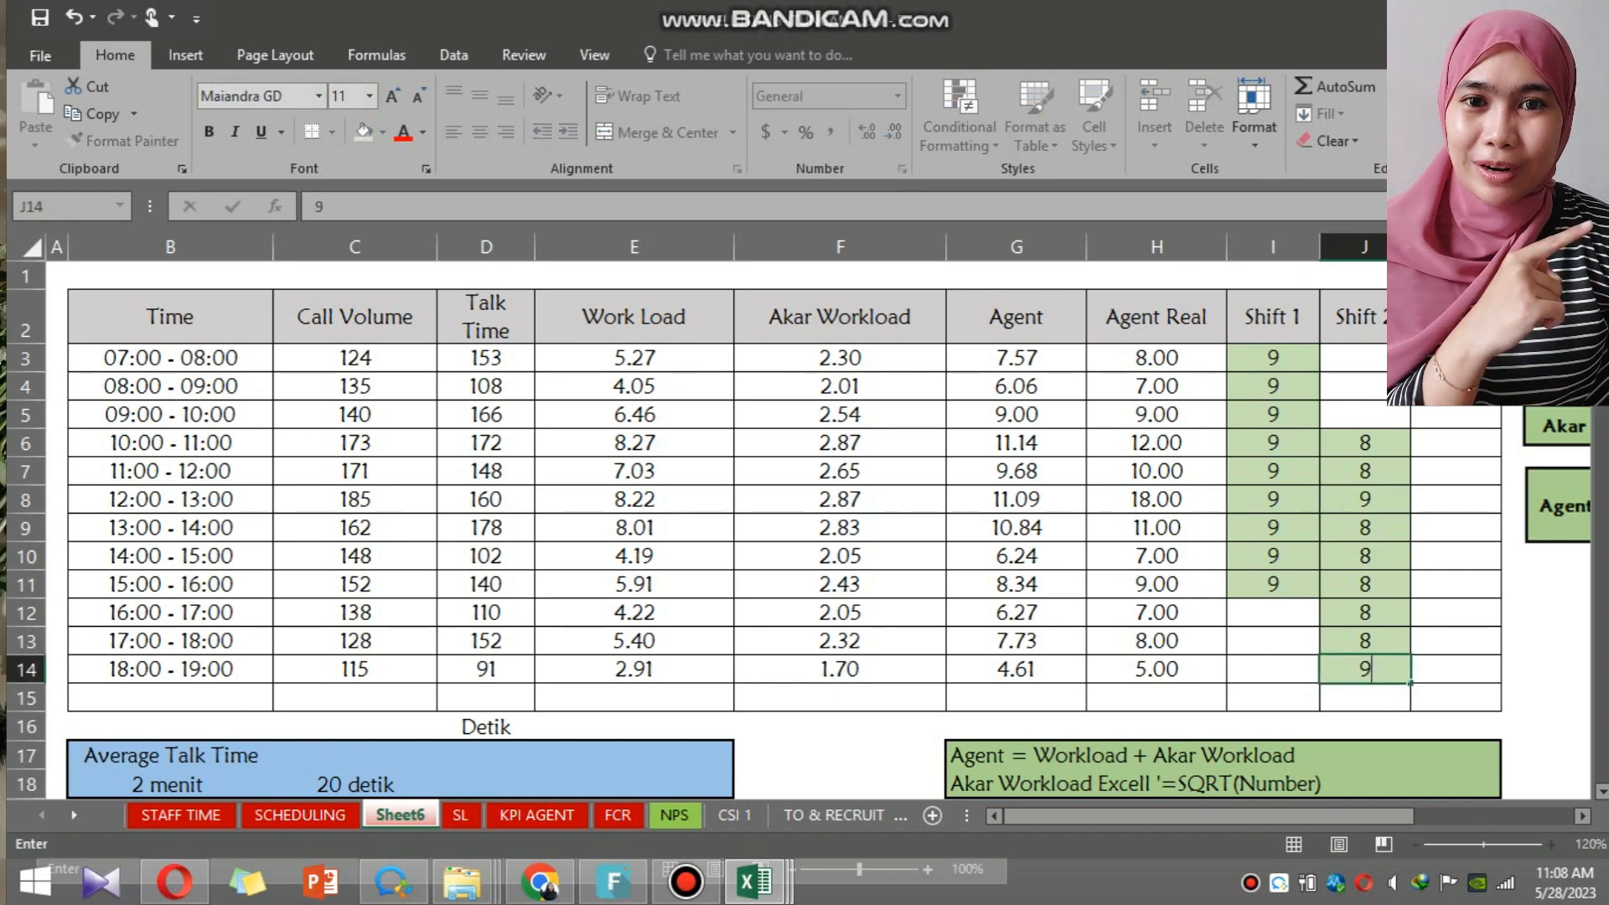
{"action": "left_click", "coordinate": [1274, 641]}
{"action": "left_click", "coordinate": [1366, 669]}
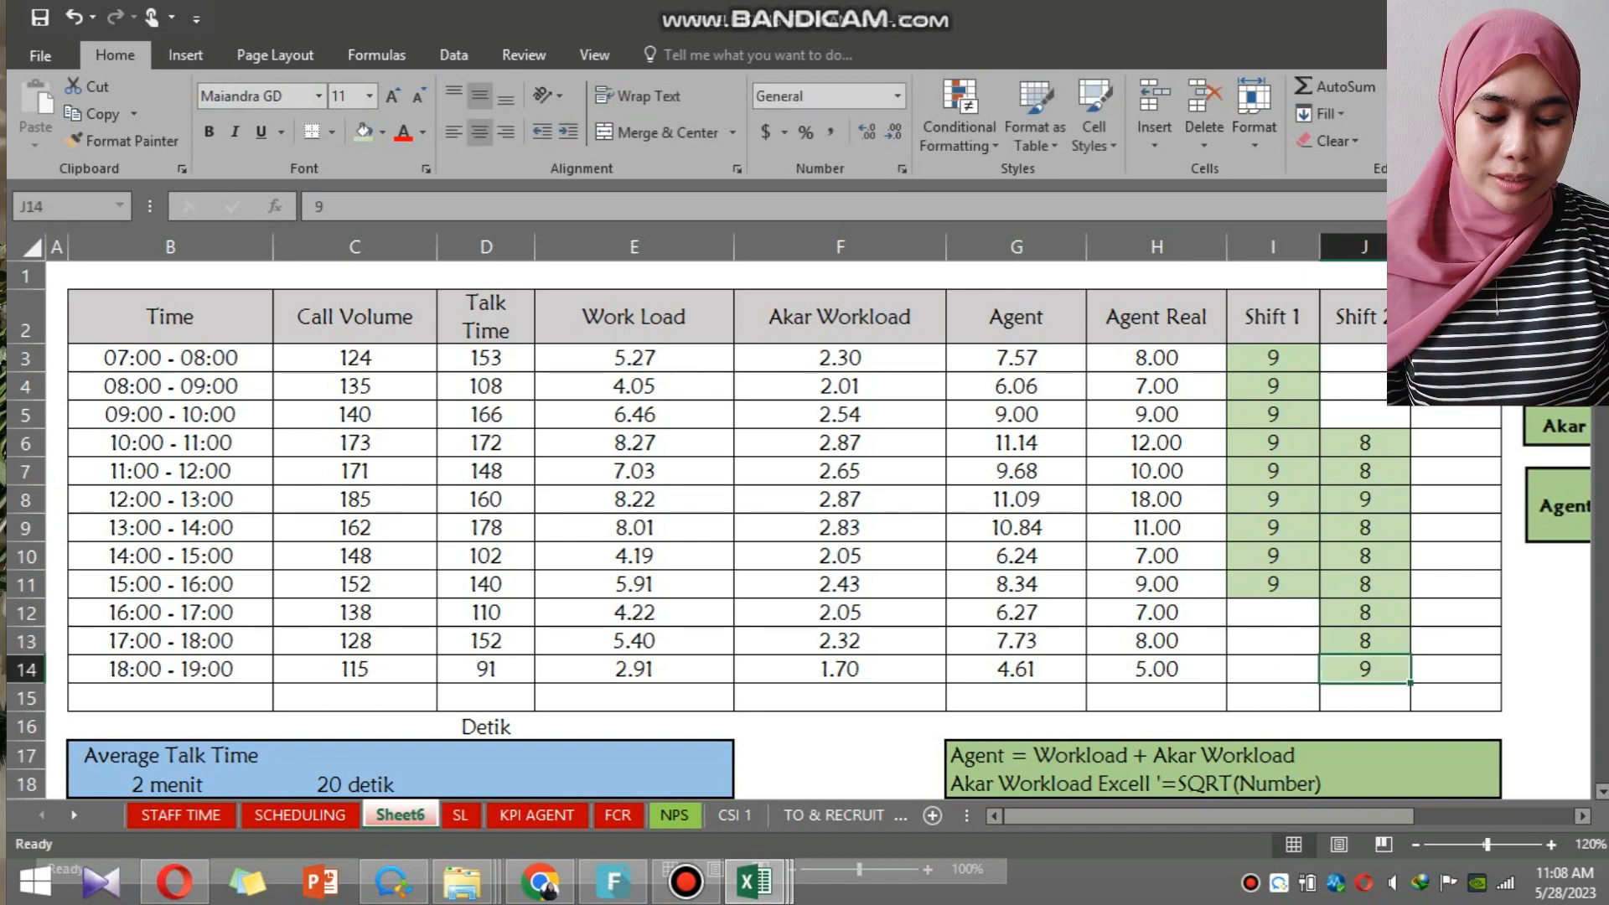
{"action": "left_click_drag", "start_coordinate": [1411, 683], "coordinate": [1375, 442]}
Compare the combined Shift 1 and Shift 2 staffing in row 7 with the Agent Real values in H7 and H8.
{"action": "left_click_drag", "start_coordinate": [1274, 471], "coordinate": [1365, 471]}
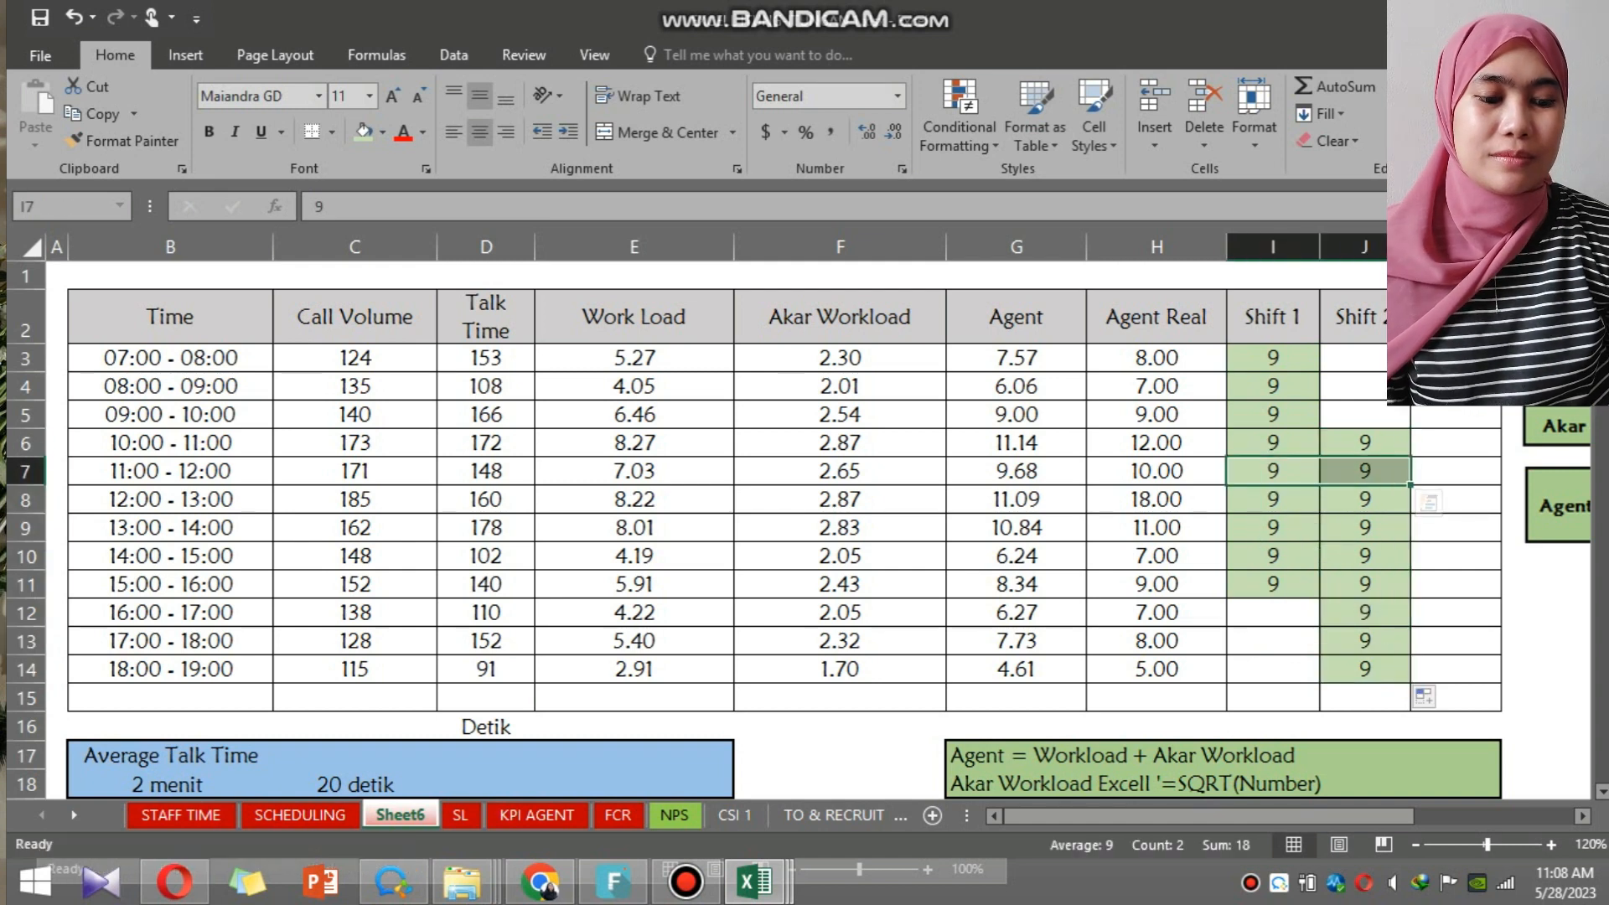
{"action": "left_click", "coordinate": [1157, 499]}
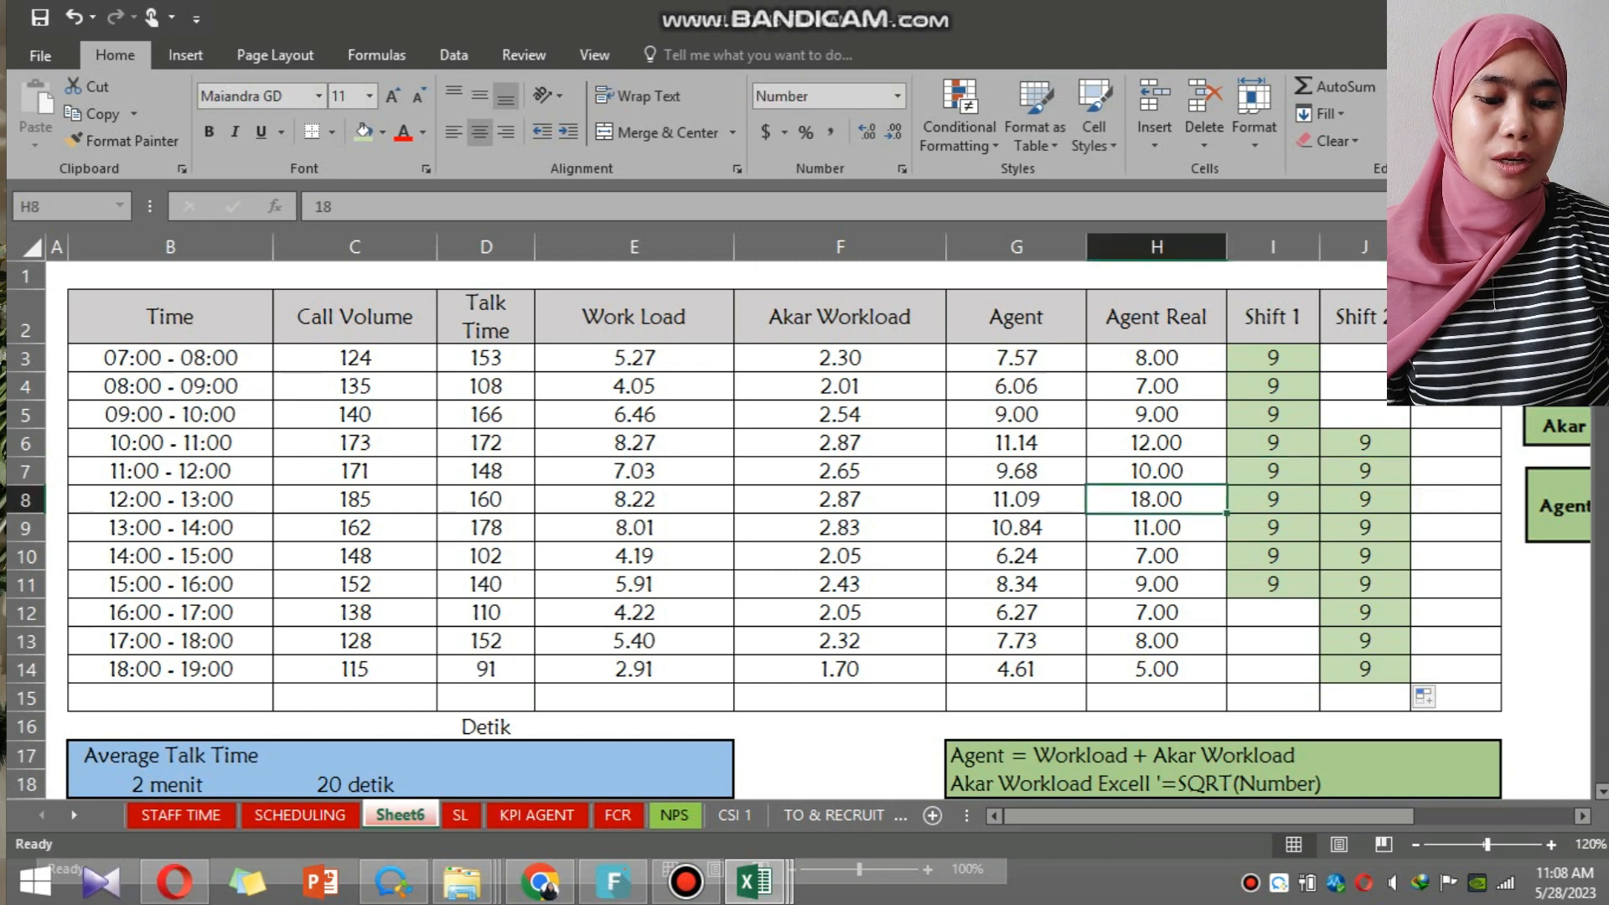
{"action": "left_click", "coordinate": [1157, 471]}
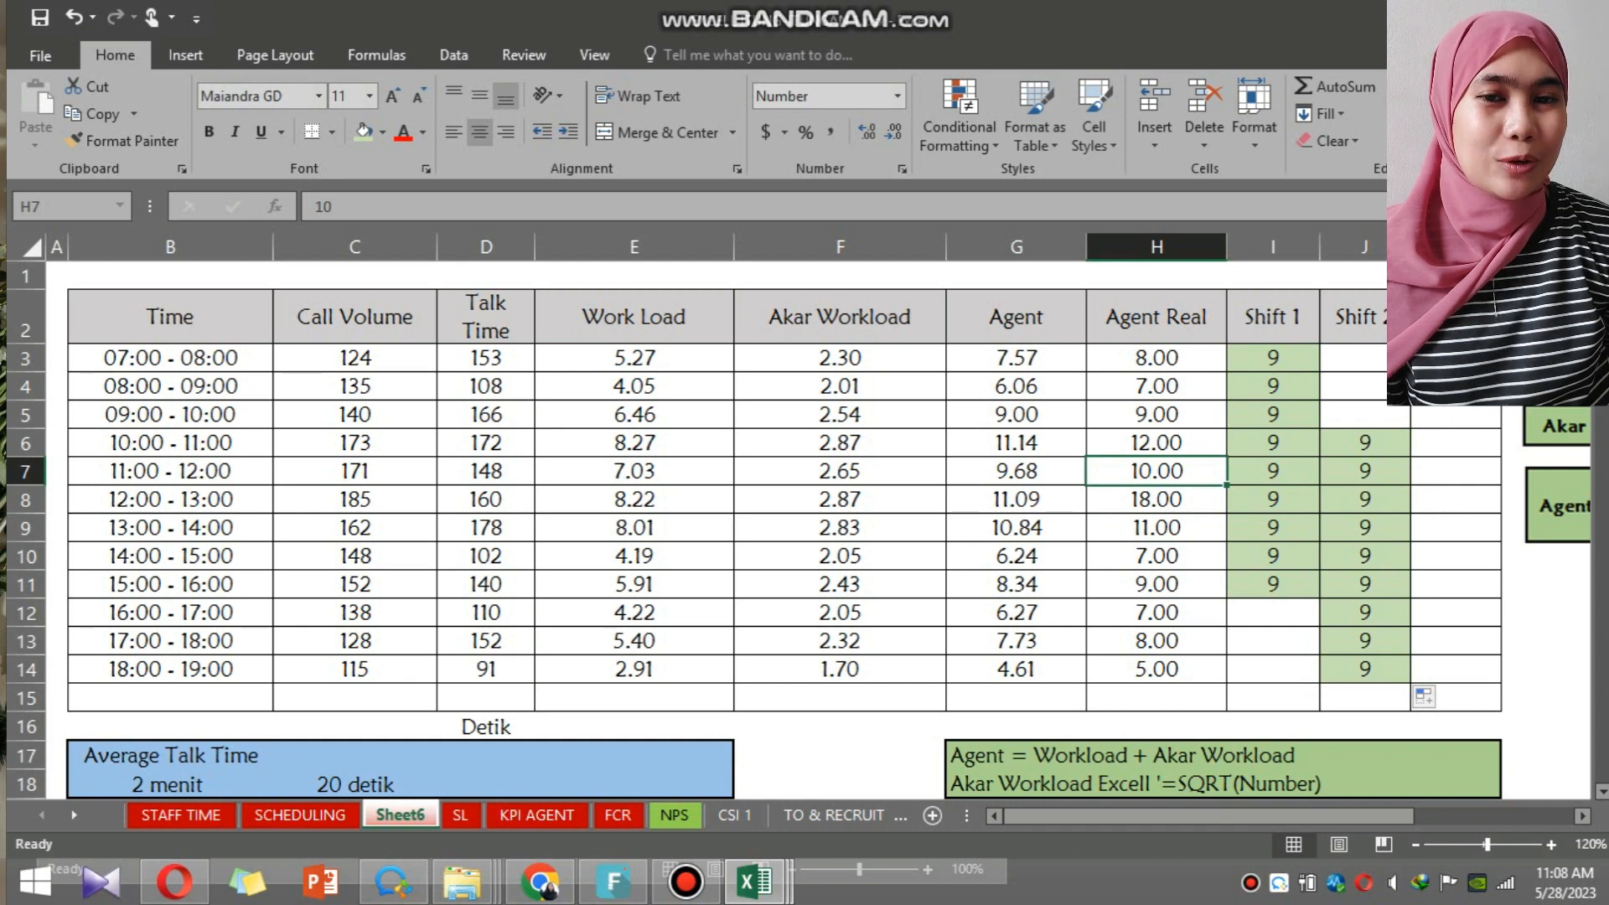
Clear the agent counts and the green fill from the Shift 1 and Shift 2 cells in I3:J15.
{"action": "left_click", "coordinate": [1364, 387]}
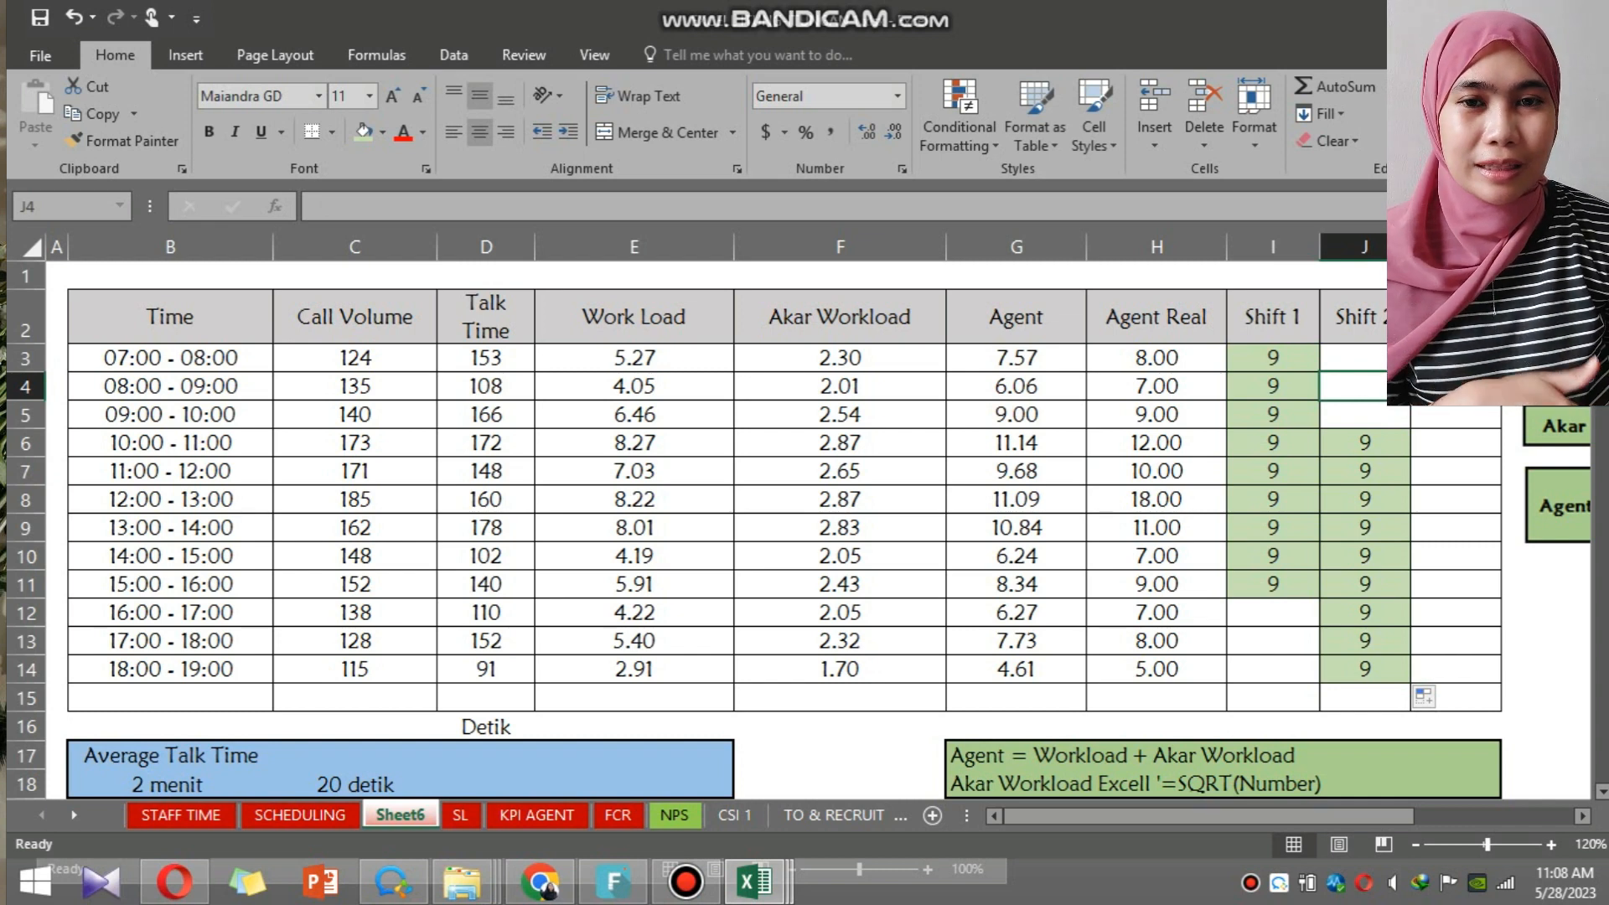
{"action": "left_click_drag", "start_coordinate": [1273, 357], "coordinate": [1364, 697]}
{"action": "key", "text": "Delete"}
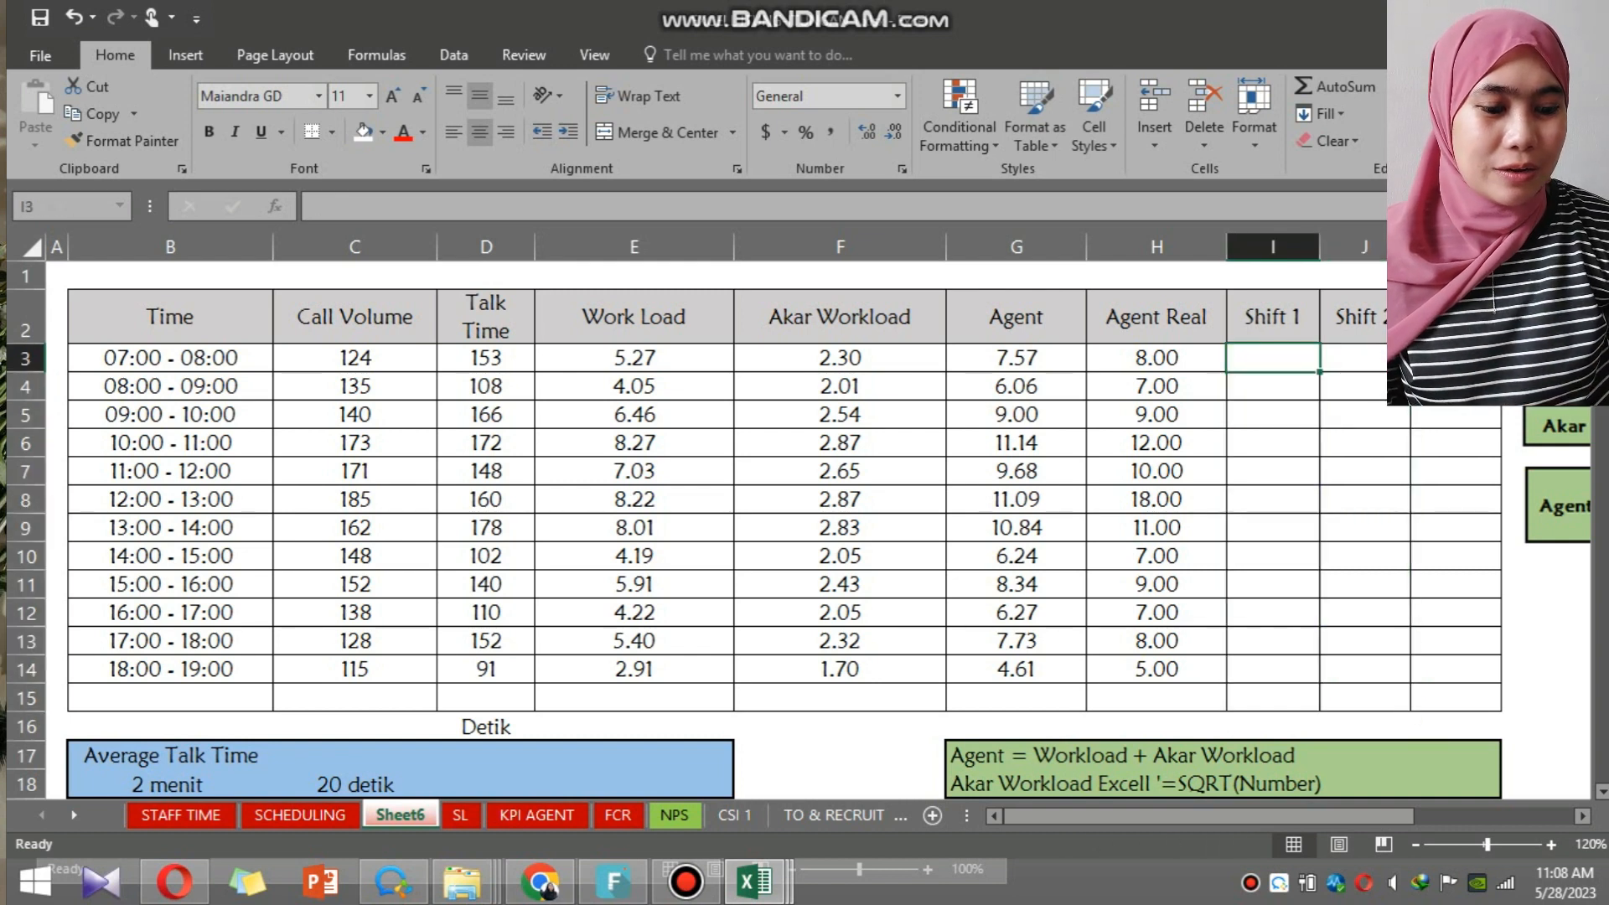
Shade the Shift 1 hours from 07:00 to 16:00 in I3:I11 light green.
{"action": "left_click_drag", "start_coordinate": [1273, 358], "coordinate": [1273, 584]}
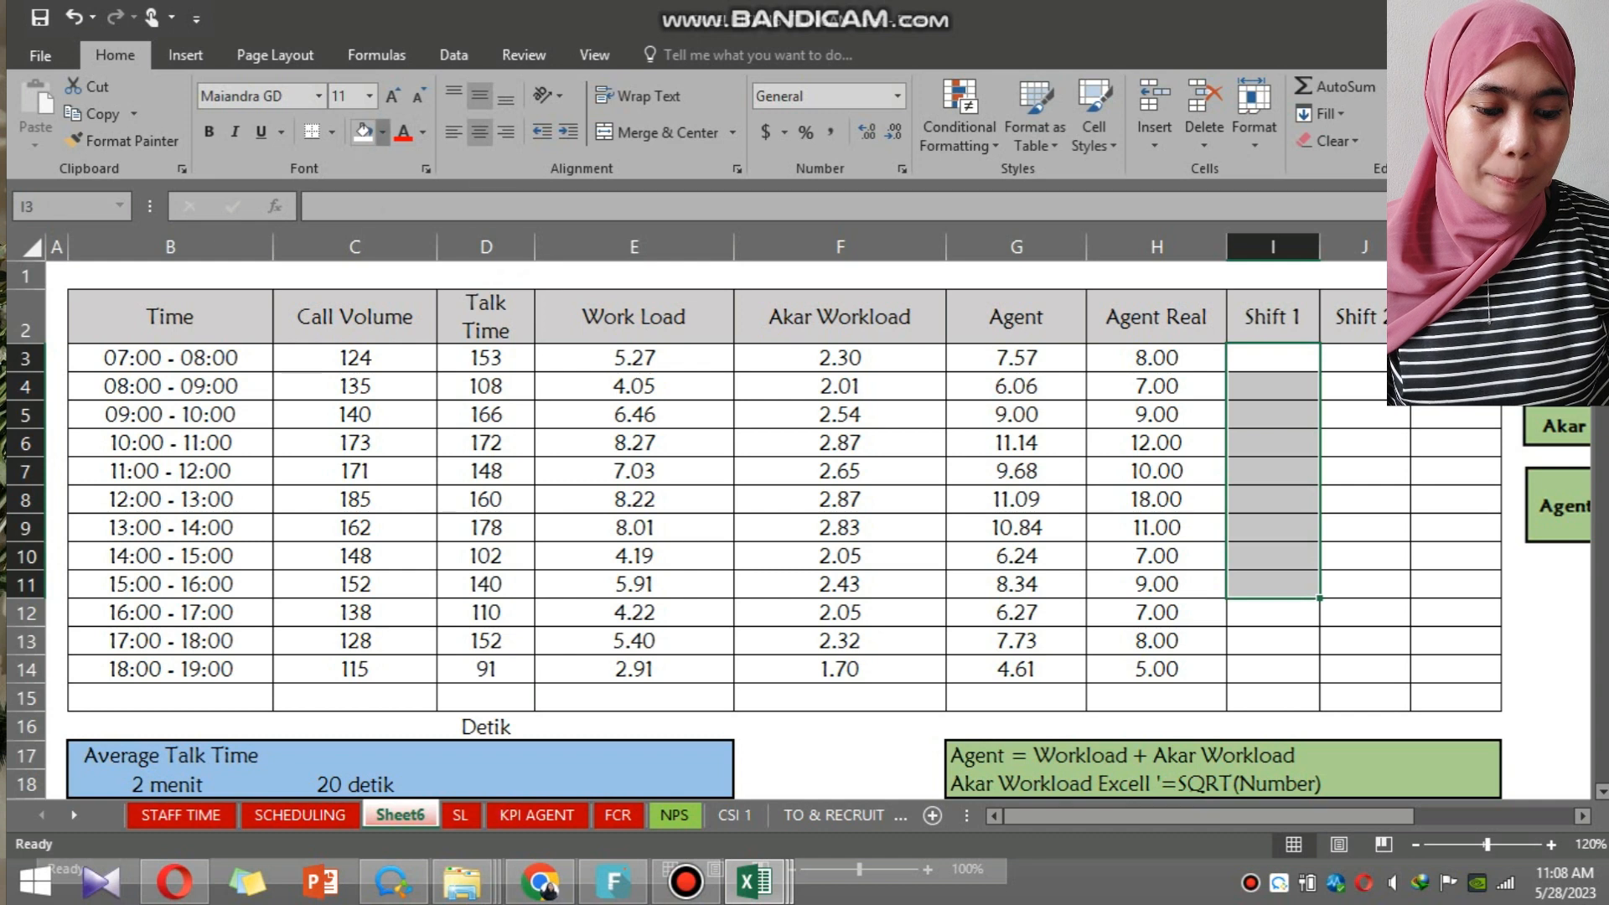
{"action": "left_click", "coordinate": [382, 132]}
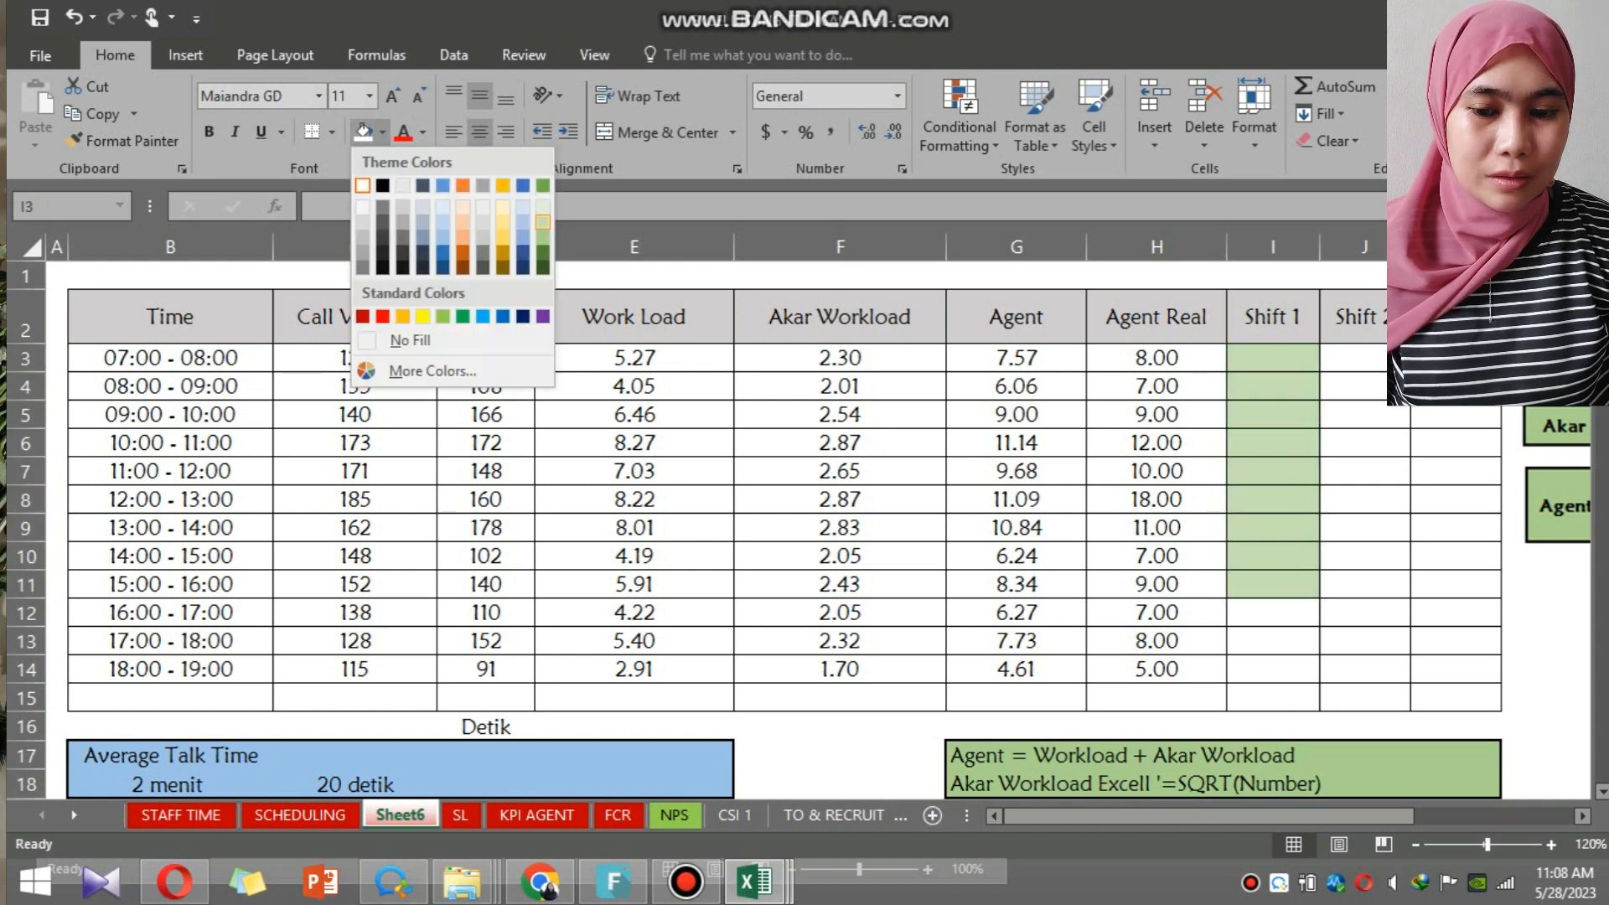
{"action": "left_click", "coordinate": [542, 222]}
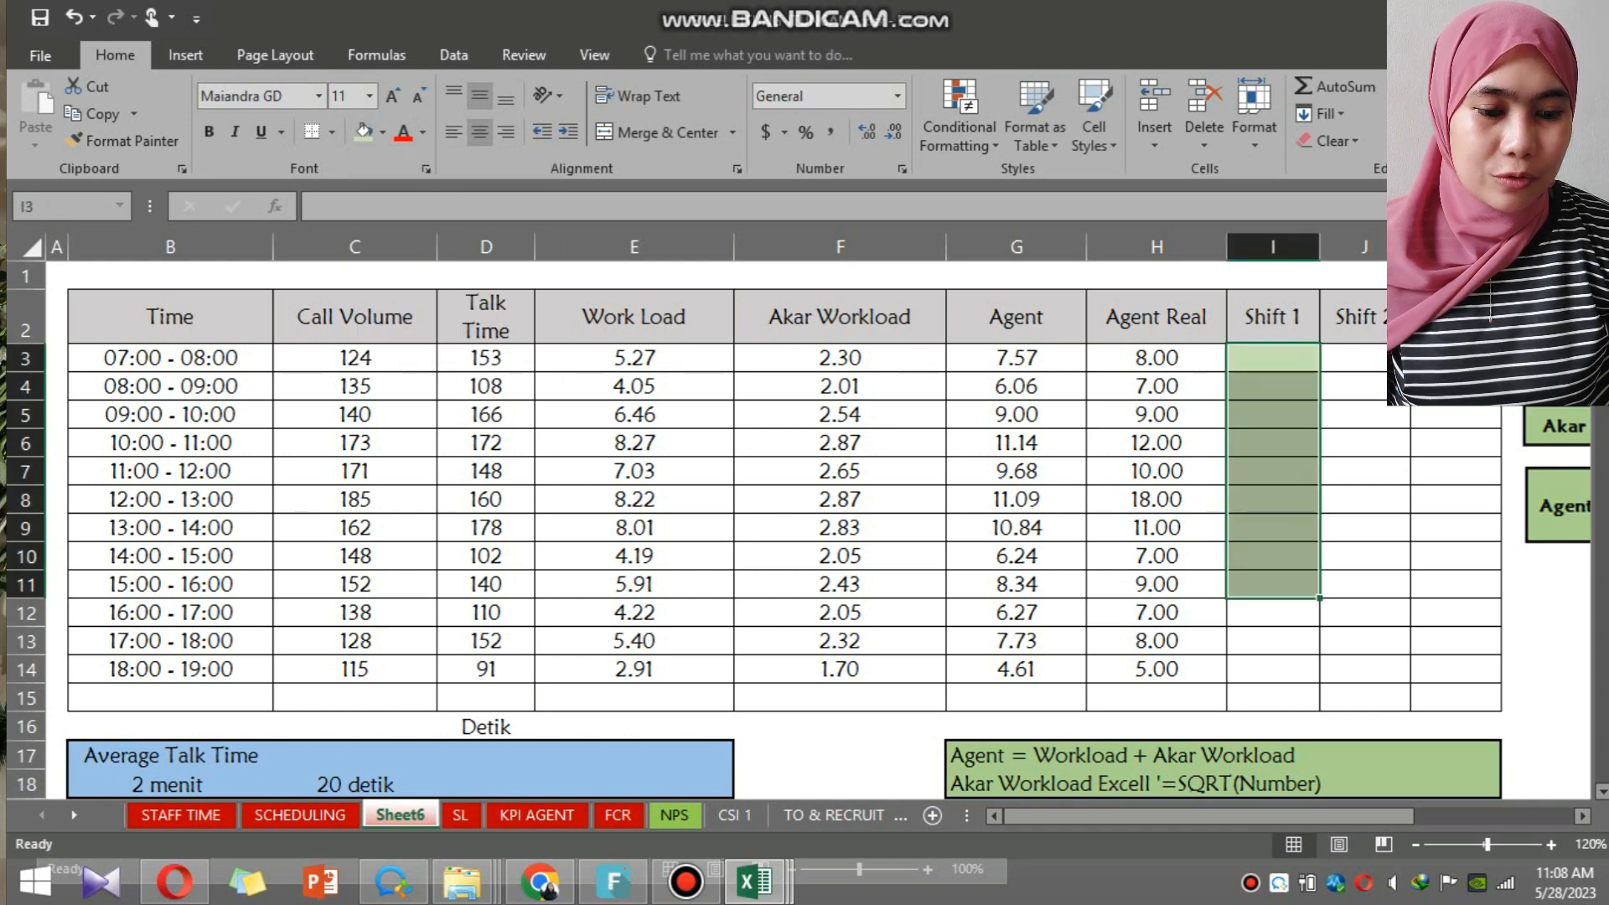
Shade K7:K15 light green as the hours of a third shift.
{"action": "left_click", "coordinate": [1456, 697]}
{"action": "left_click_drag", "start_coordinate": [1456, 697], "coordinate": [1456, 472]}
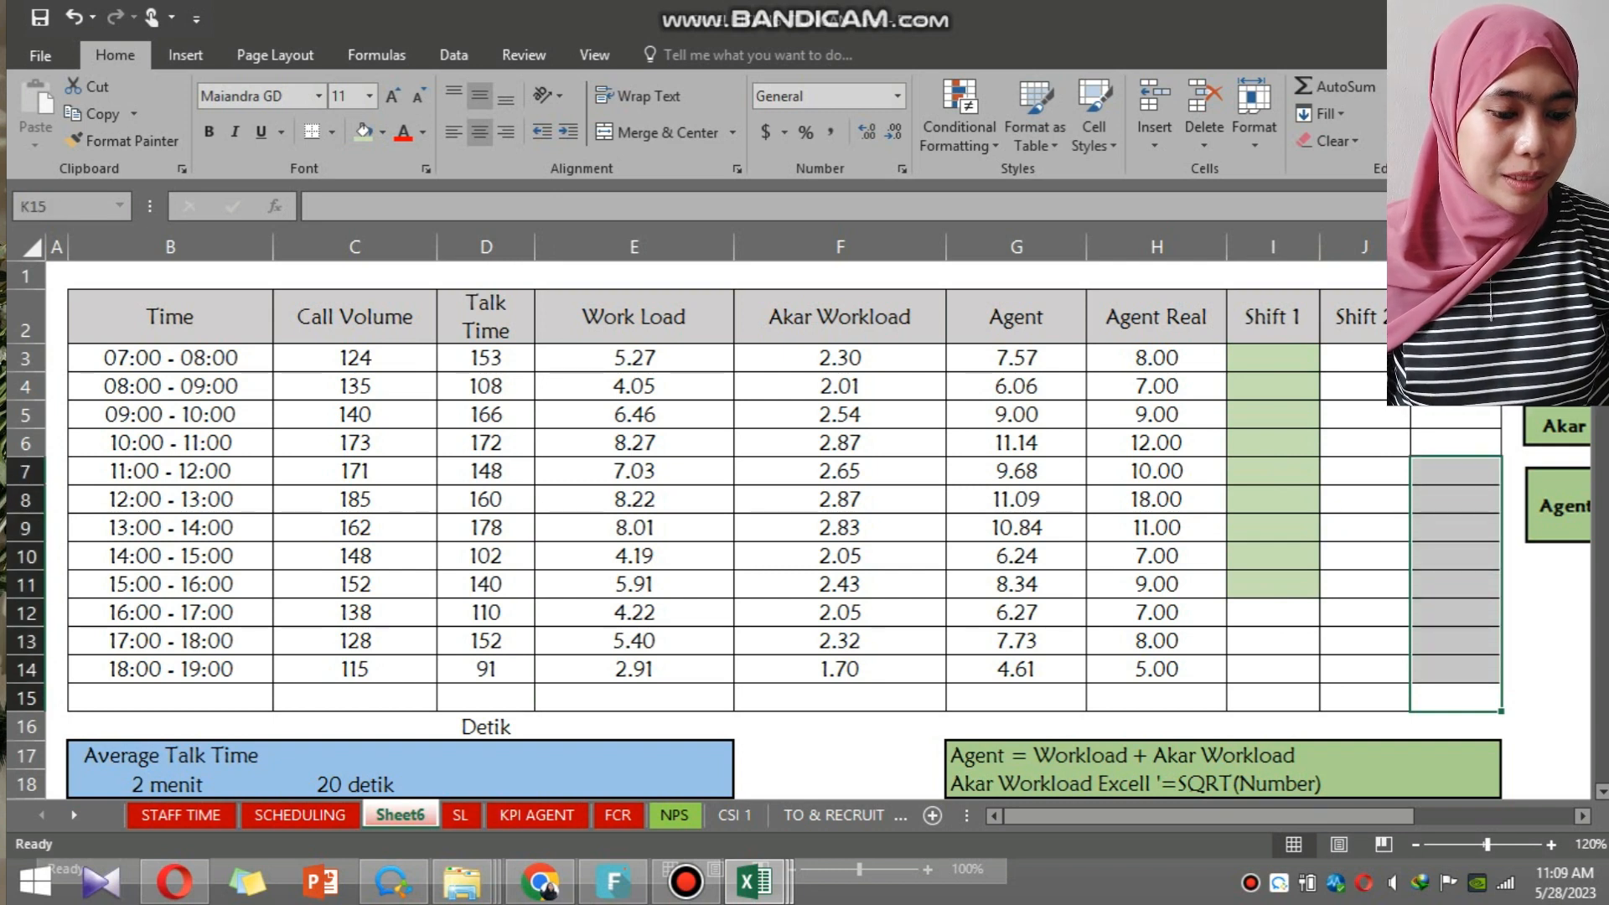
{"action": "left_click", "coordinate": [363, 133]}
Shade the Shift 2 hours in J5:J13 light green and shift the third shift's shading in column K to K6:K14.
{"action": "left_click", "coordinate": [1364, 443]}
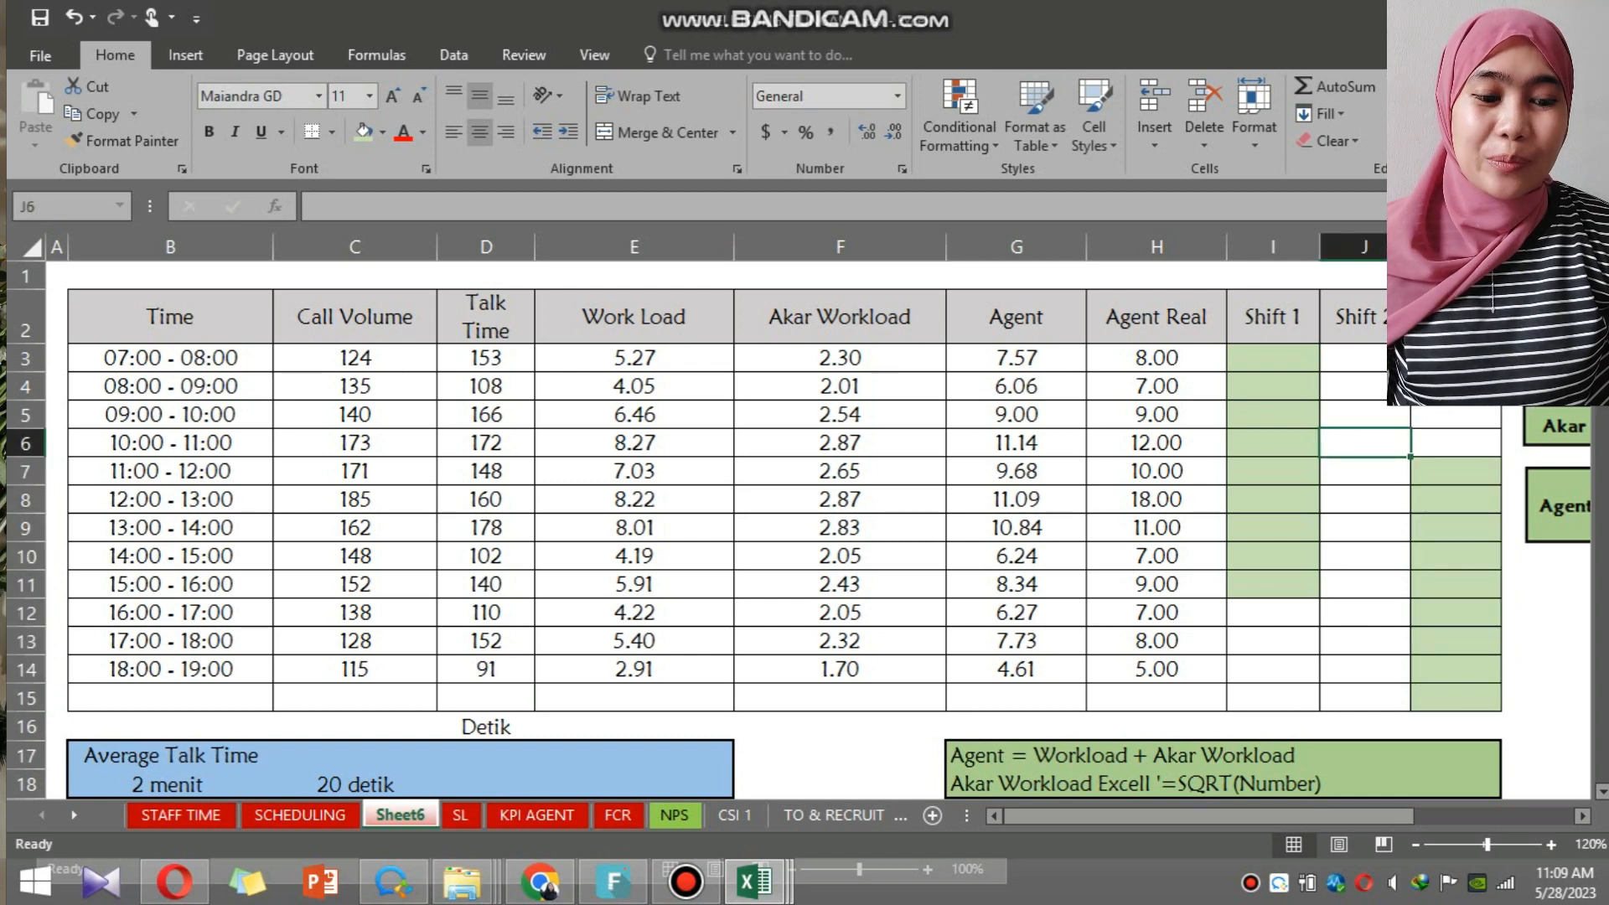
{"action": "left_click", "coordinate": [1364, 416]}
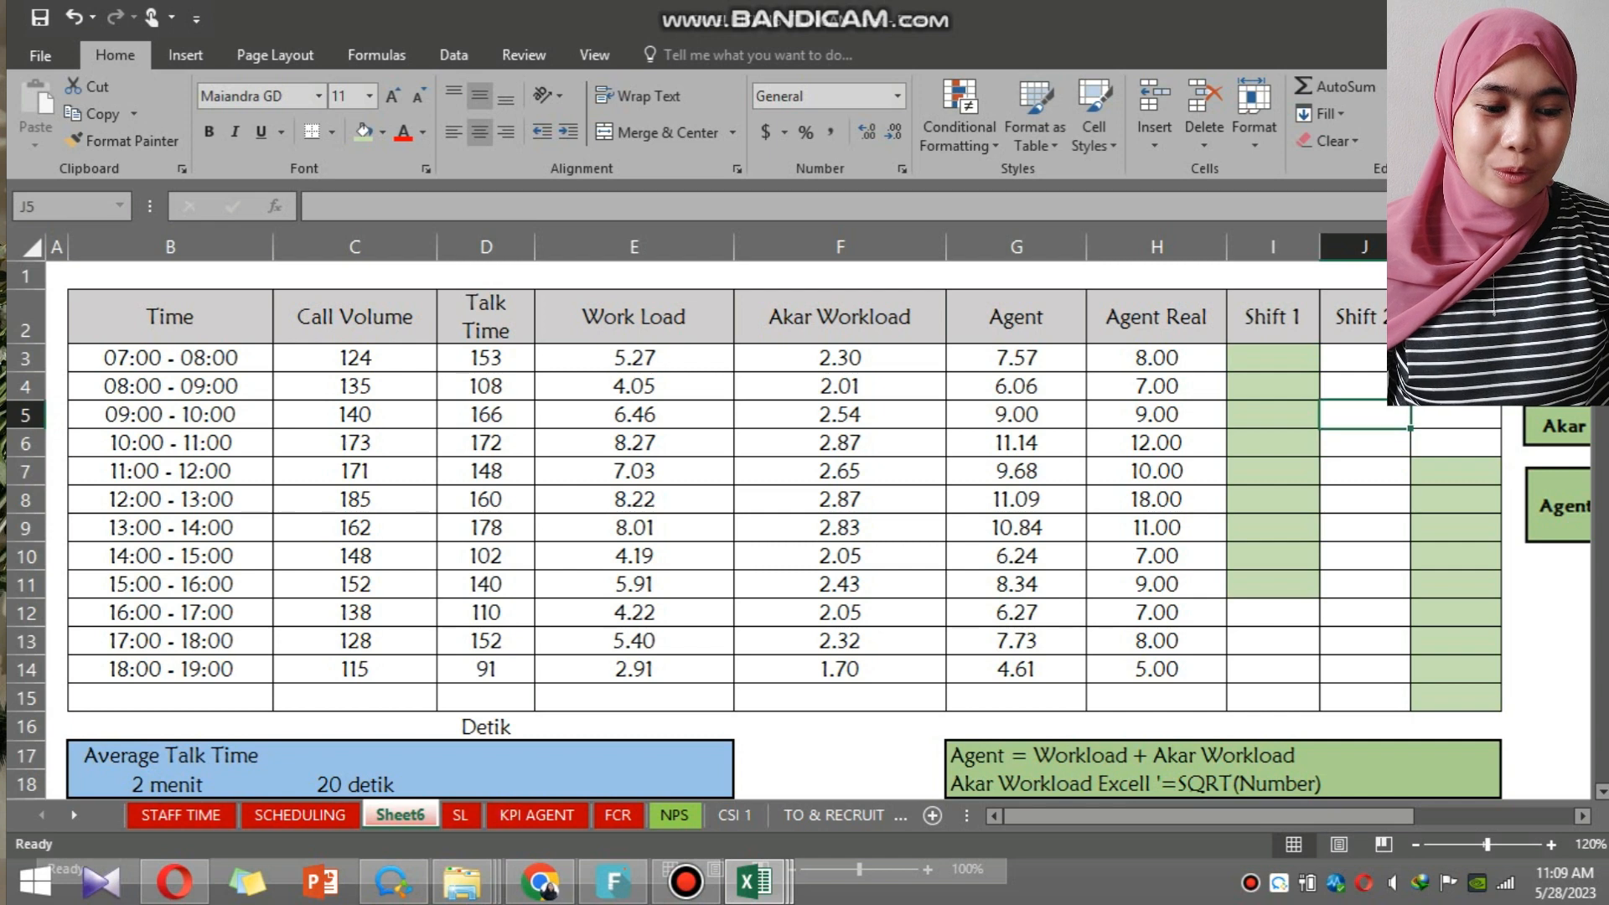
{"action": "left_click_drag", "start_coordinate": [1364, 416], "coordinate": [1365, 643]}
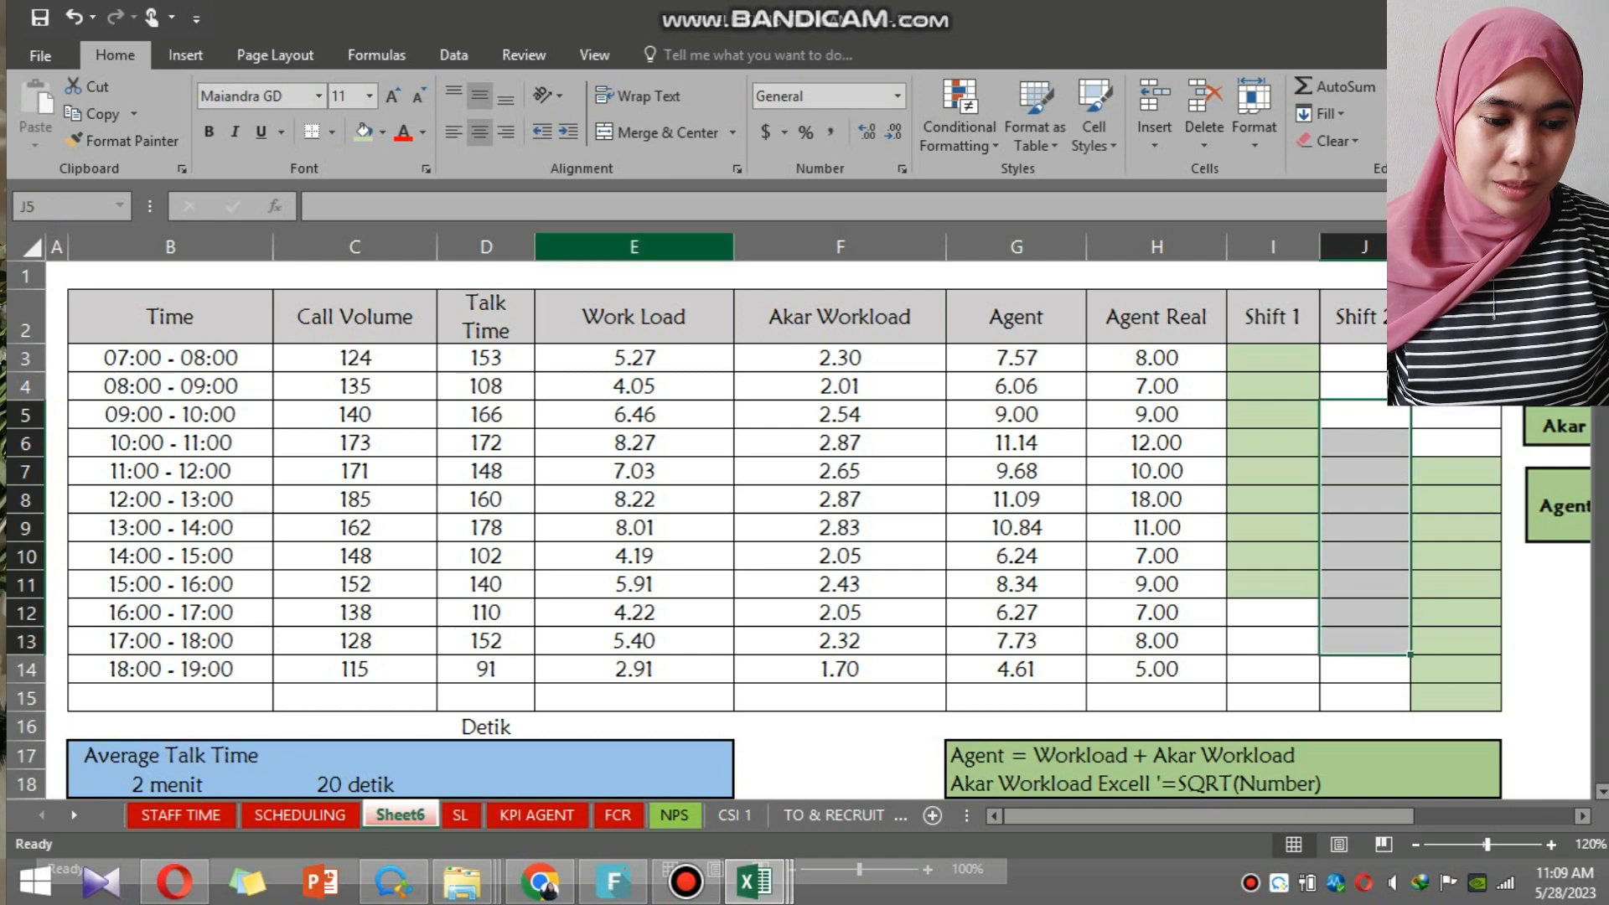
{"action": "left_click", "coordinate": [364, 132]}
{"action": "left_click", "coordinate": [1545, 670]}
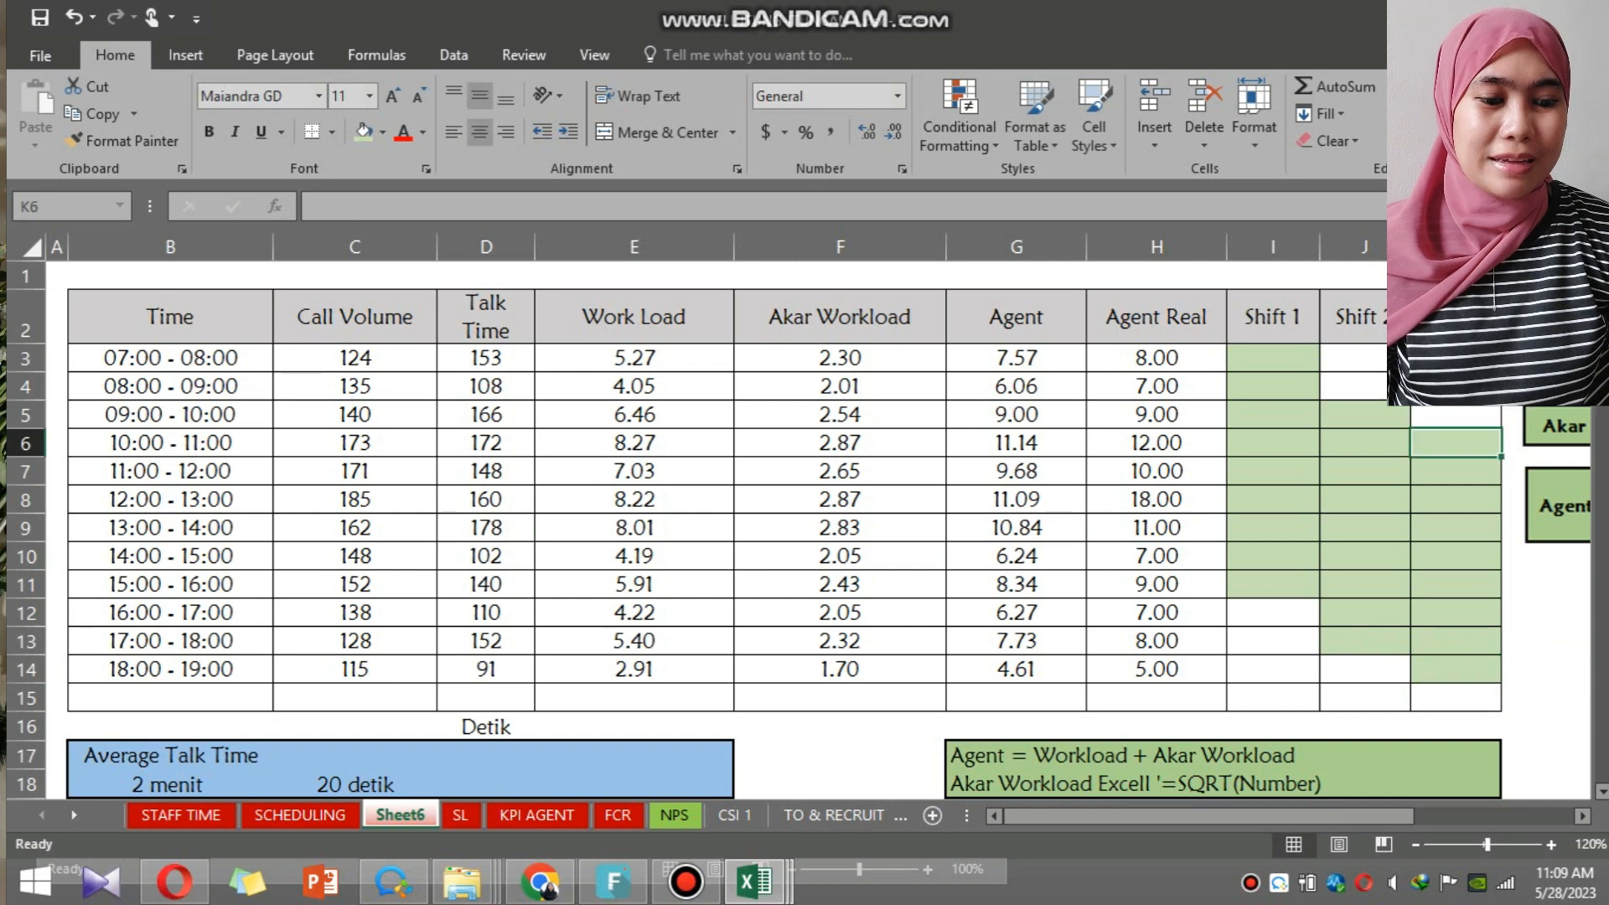
Enter 8 agents for every Shift 1 hour in I3:I11.
{"action": "left_click_drag", "start_coordinate": [1273, 359], "coordinate": [1274, 387]}
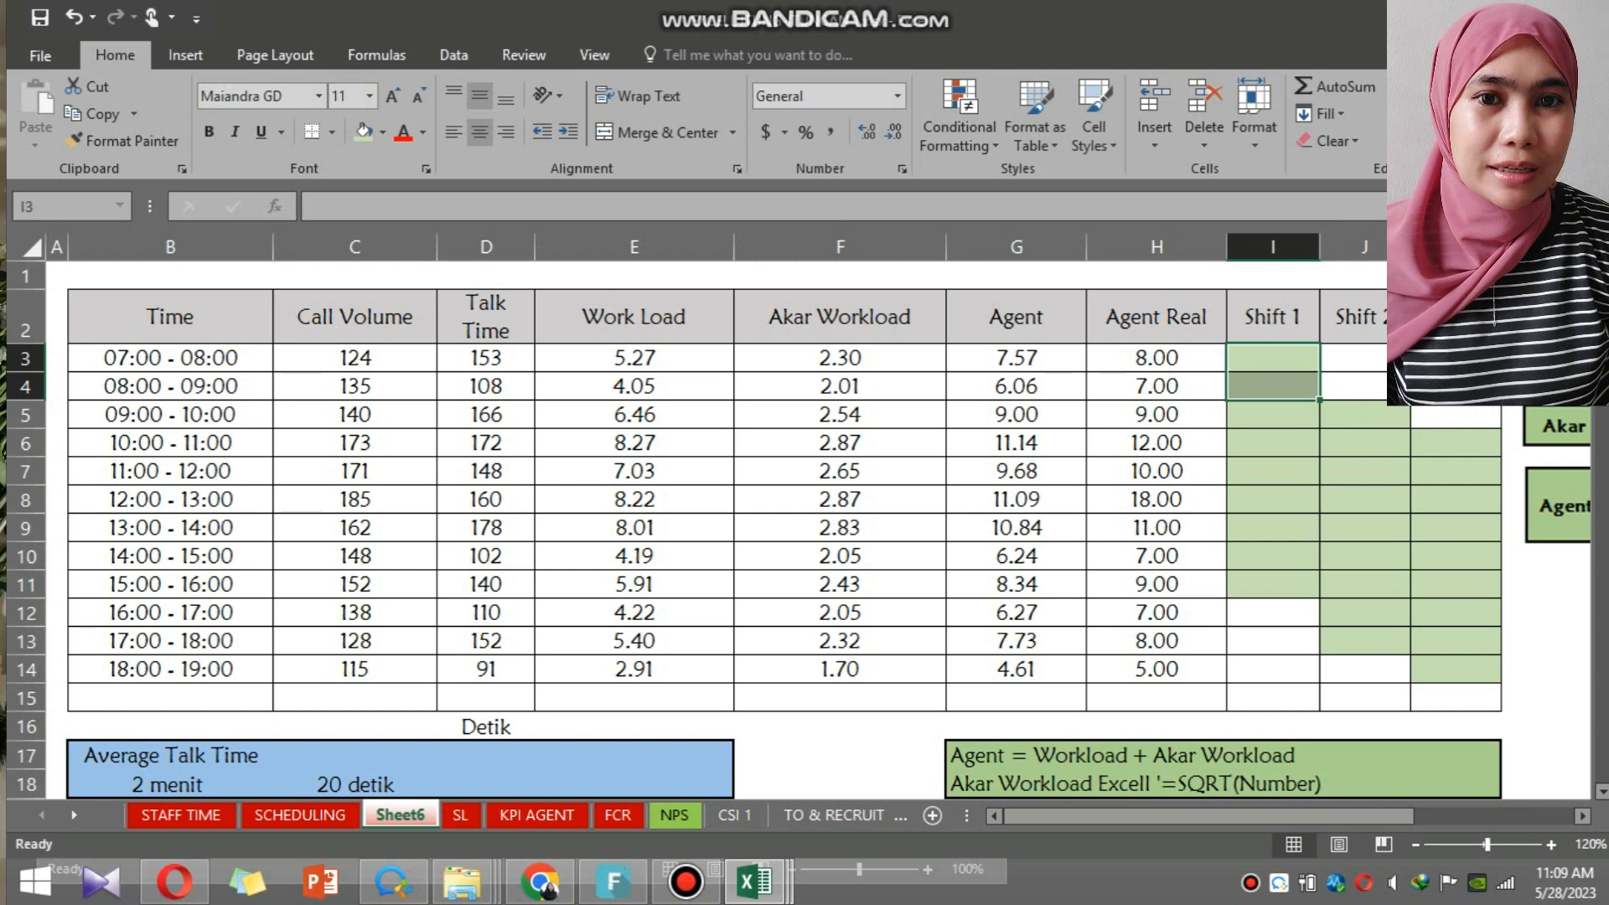
{"action": "type", "text": "8"}
{"action": "key", "text": "Return"}
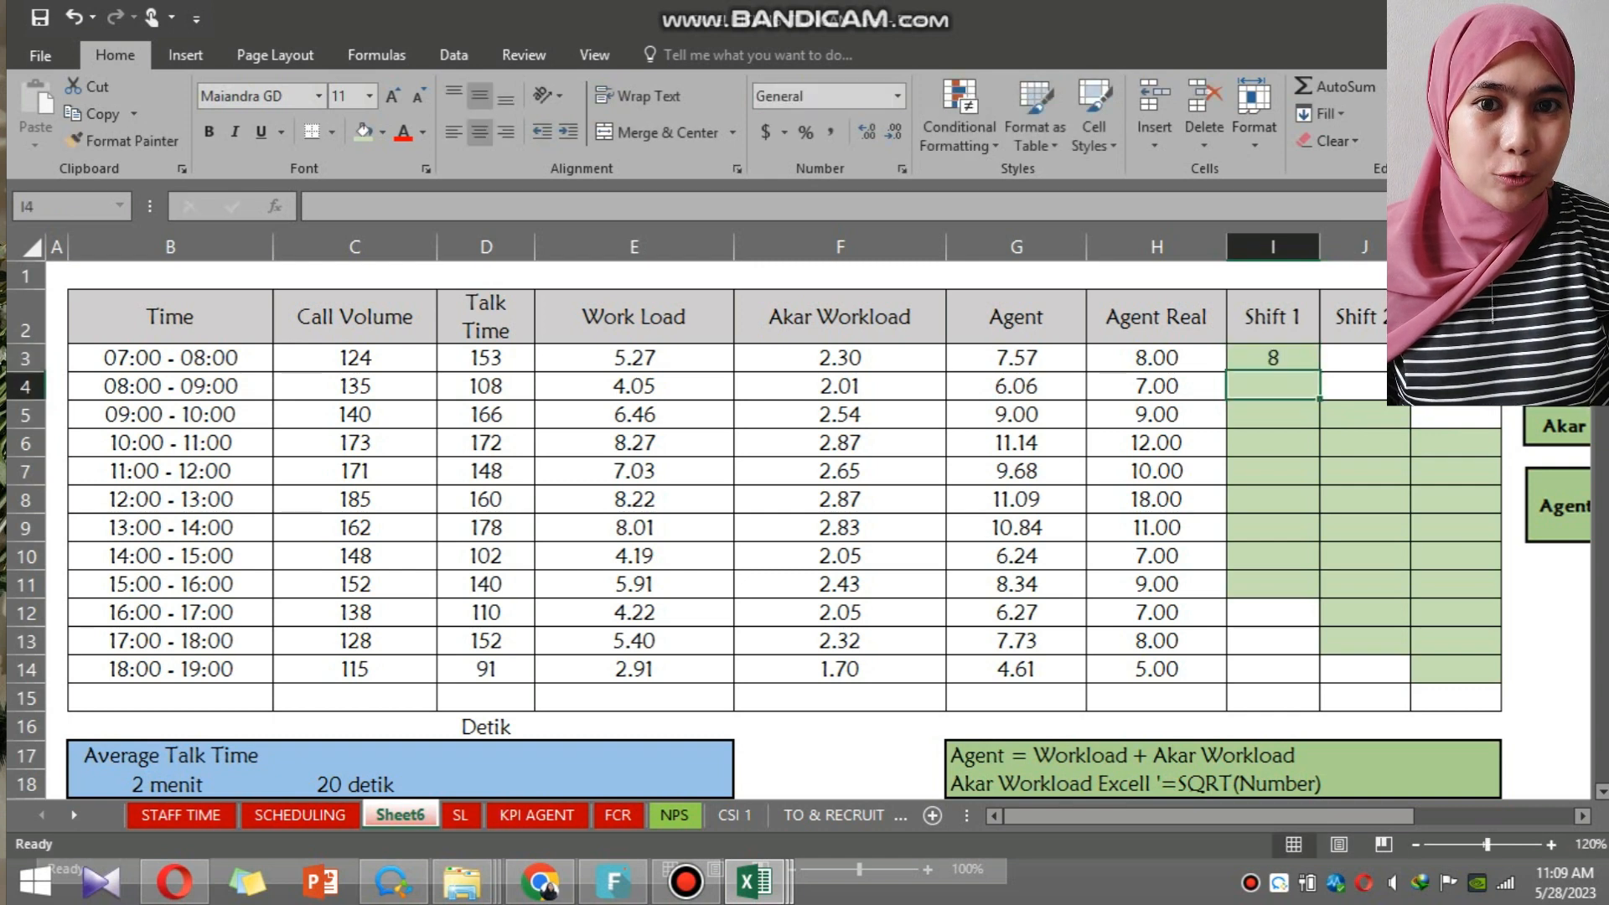
{"action": "left_click", "coordinate": [1274, 359]}
{"action": "left_click_drag", "start_coordinate": [1320, 372], "coordinate": [1321, 594]}
Enter 5 agents for every third-shift hour in K6:K14.
{"action": "left_click", "coordinate": [1456, 670]}
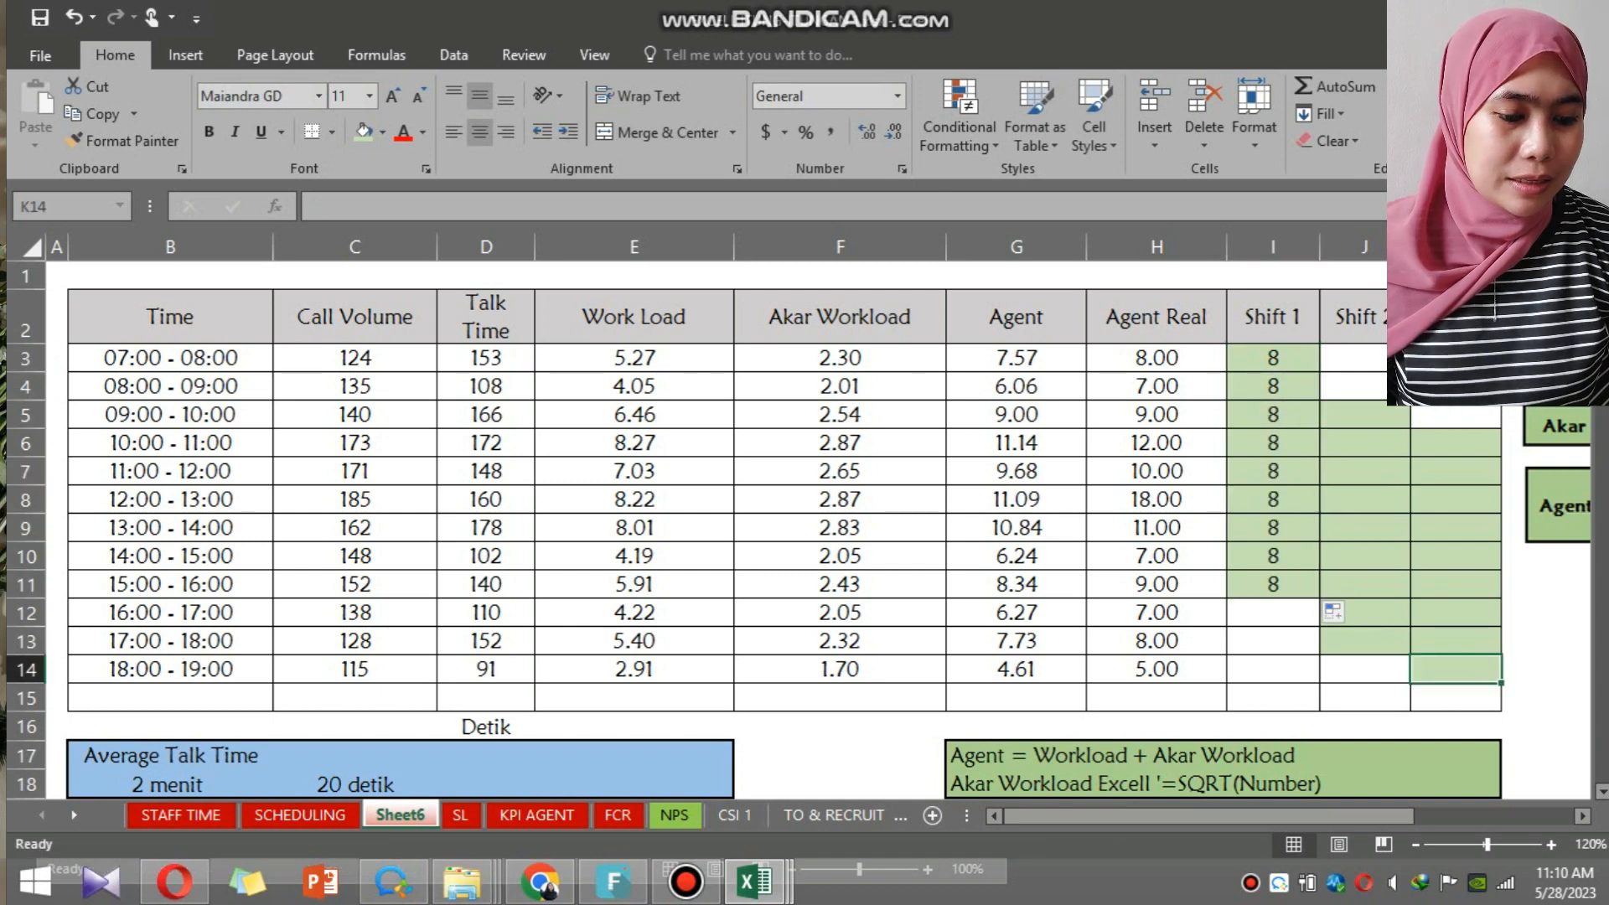
{"action": "type", "text": "5"}
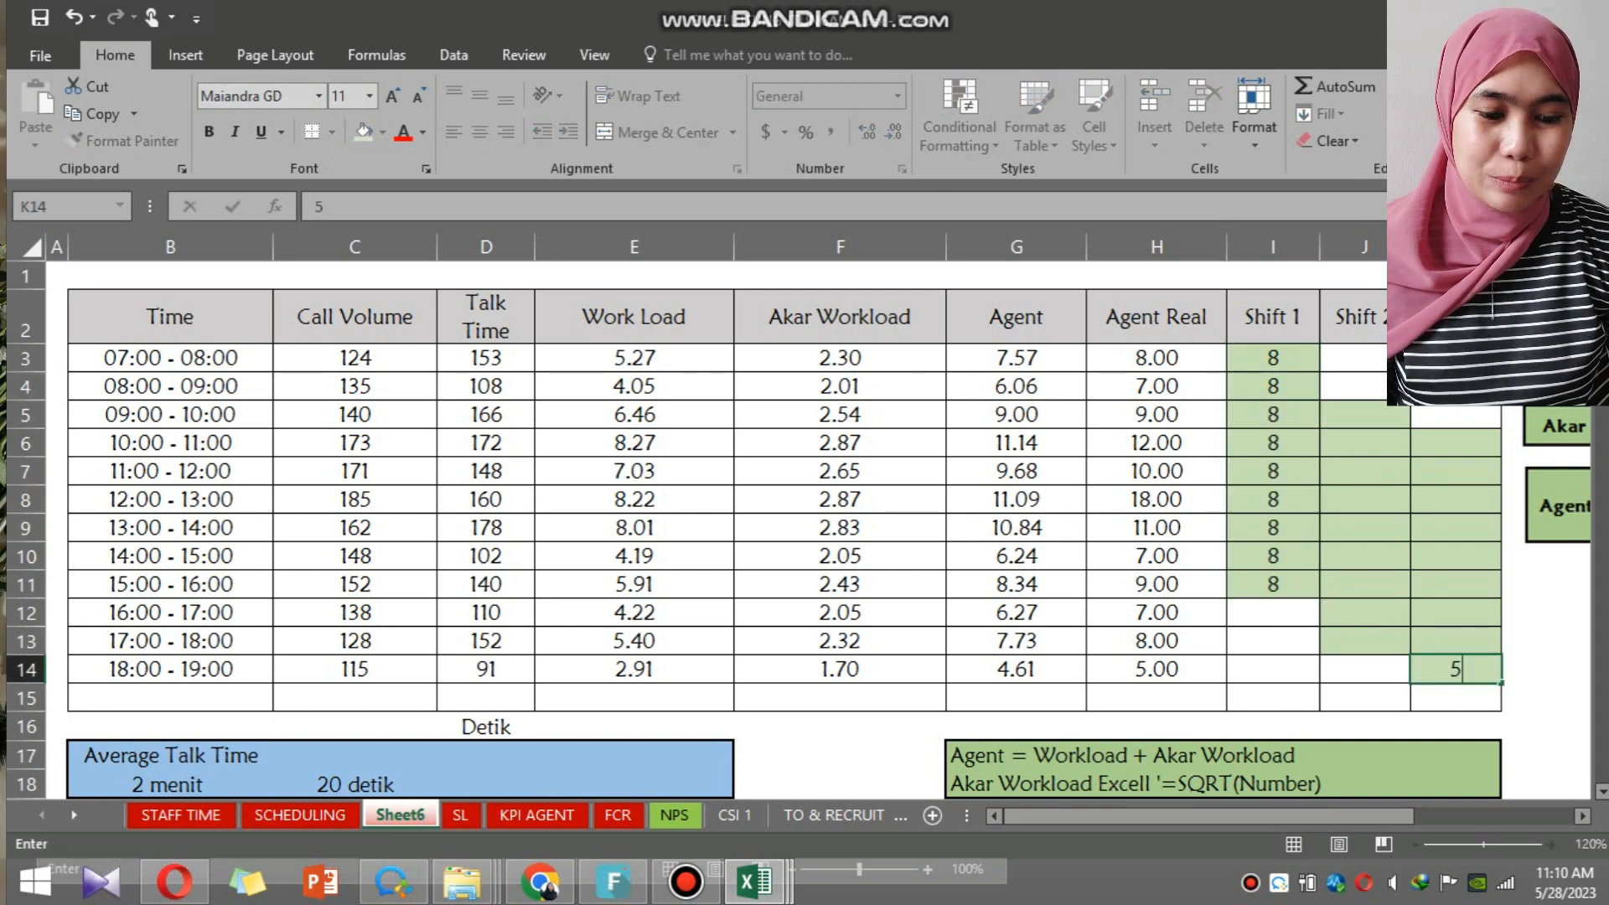
{"action": "left_click", "coordinate": [1456, 613]}
{"action": "left_click", "coordinate": [1456, 669]}
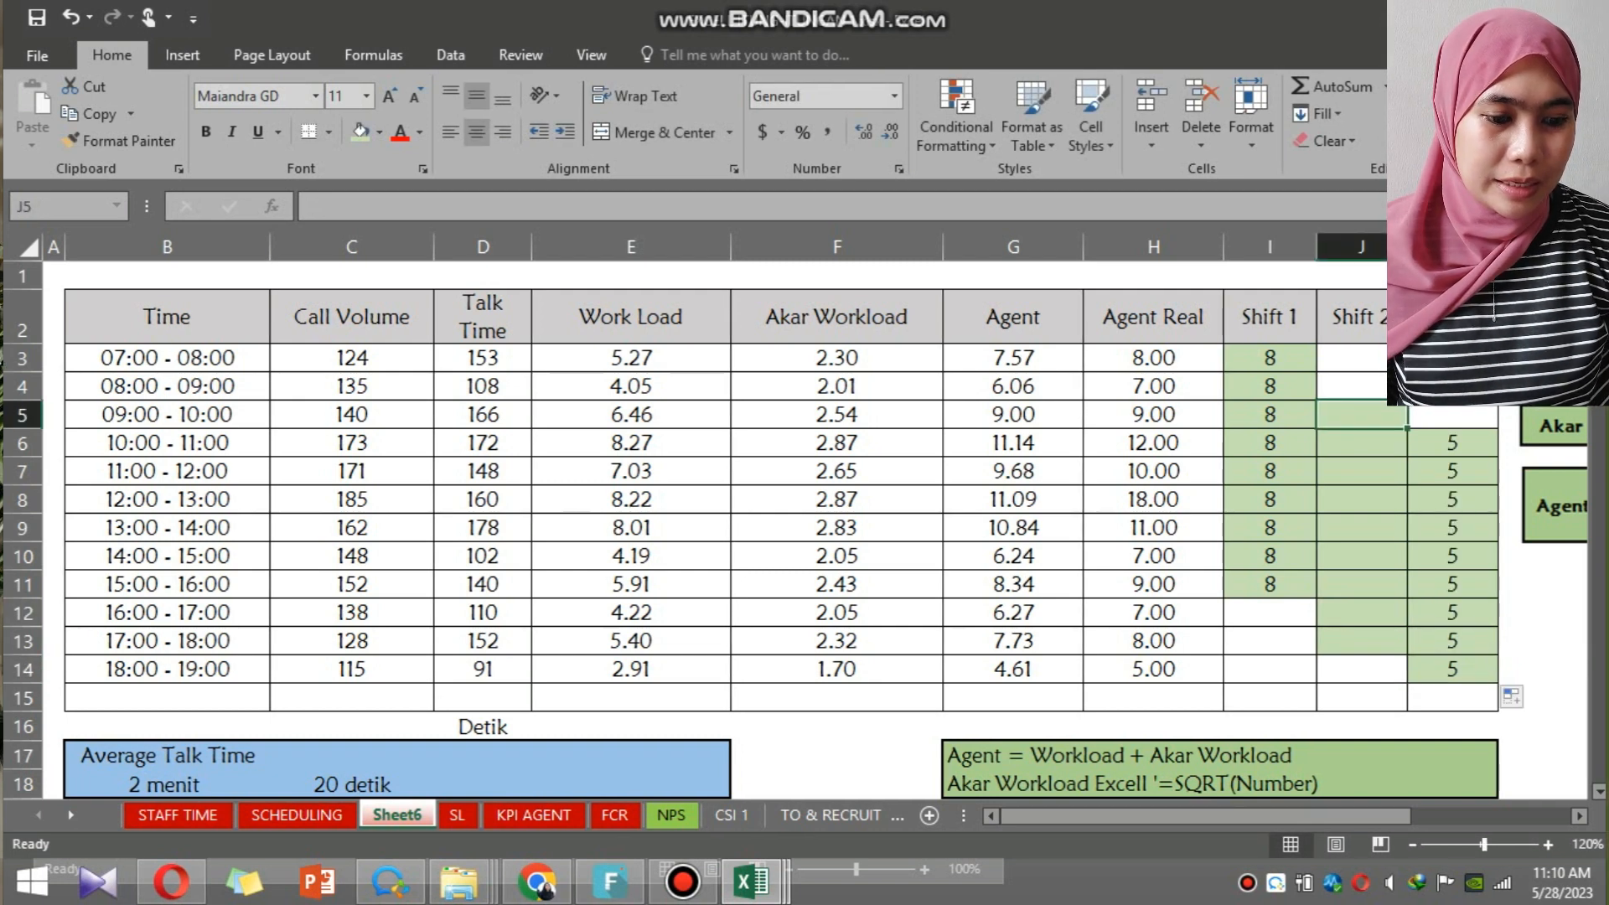
{"action": "left_click", "coordinate": [1270, 415]}
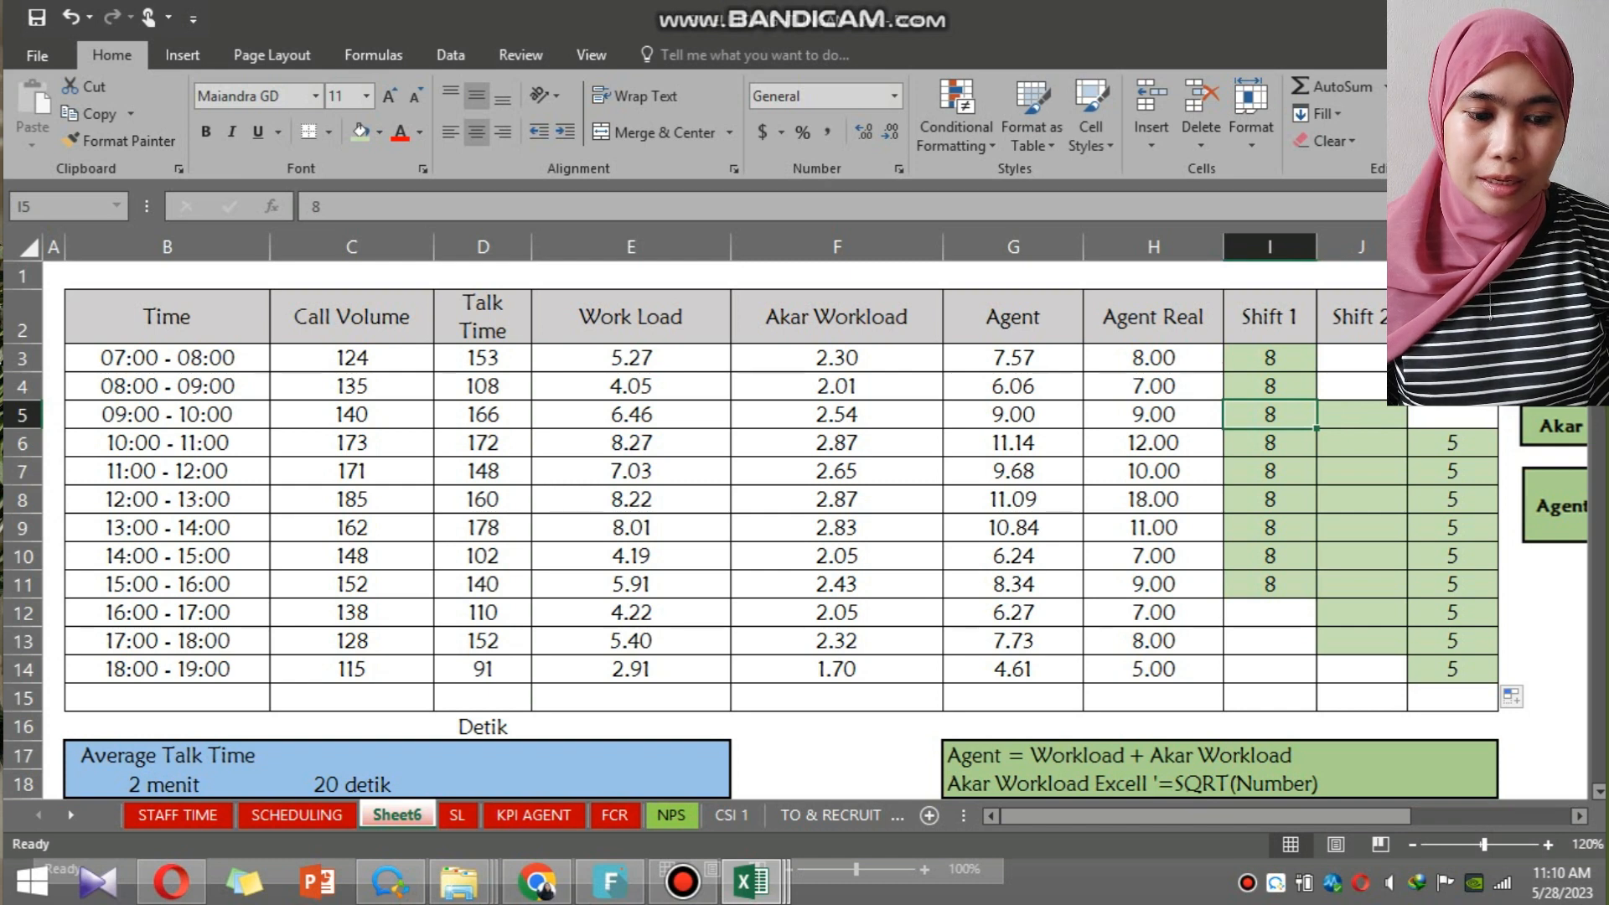
Enter 3 agents for every Shift 2 hour in J5:J13.
{"action": "double_click", "coordinate": [1363, 613]}
{"action": "key", "text": "Return"}
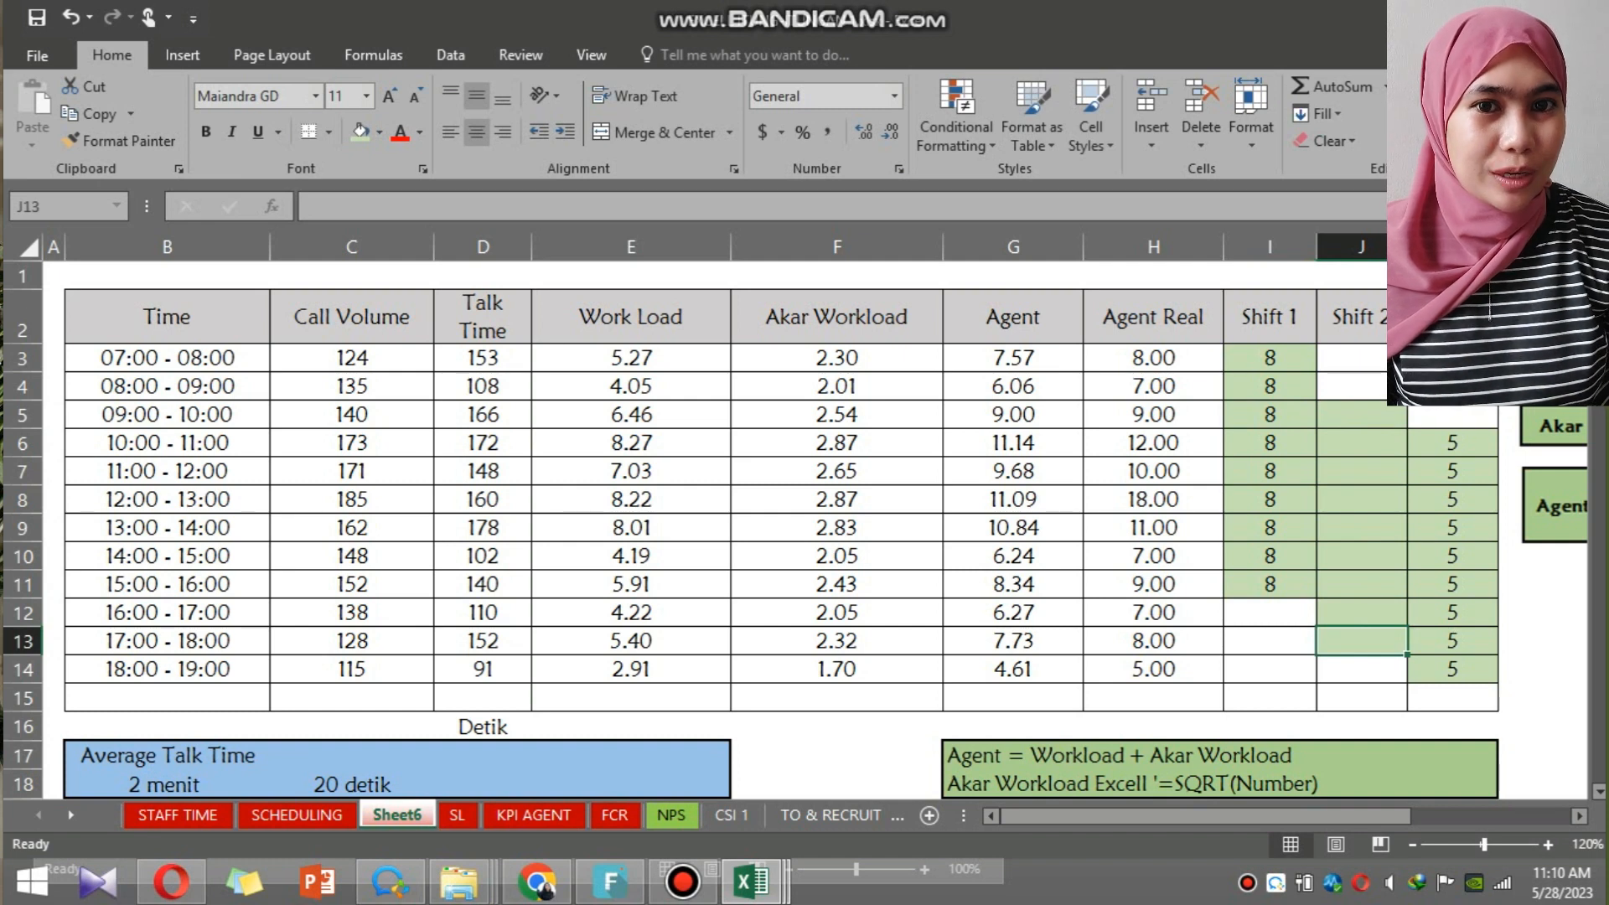
{"action": "left_click", "coordinate": [1363, 415]}
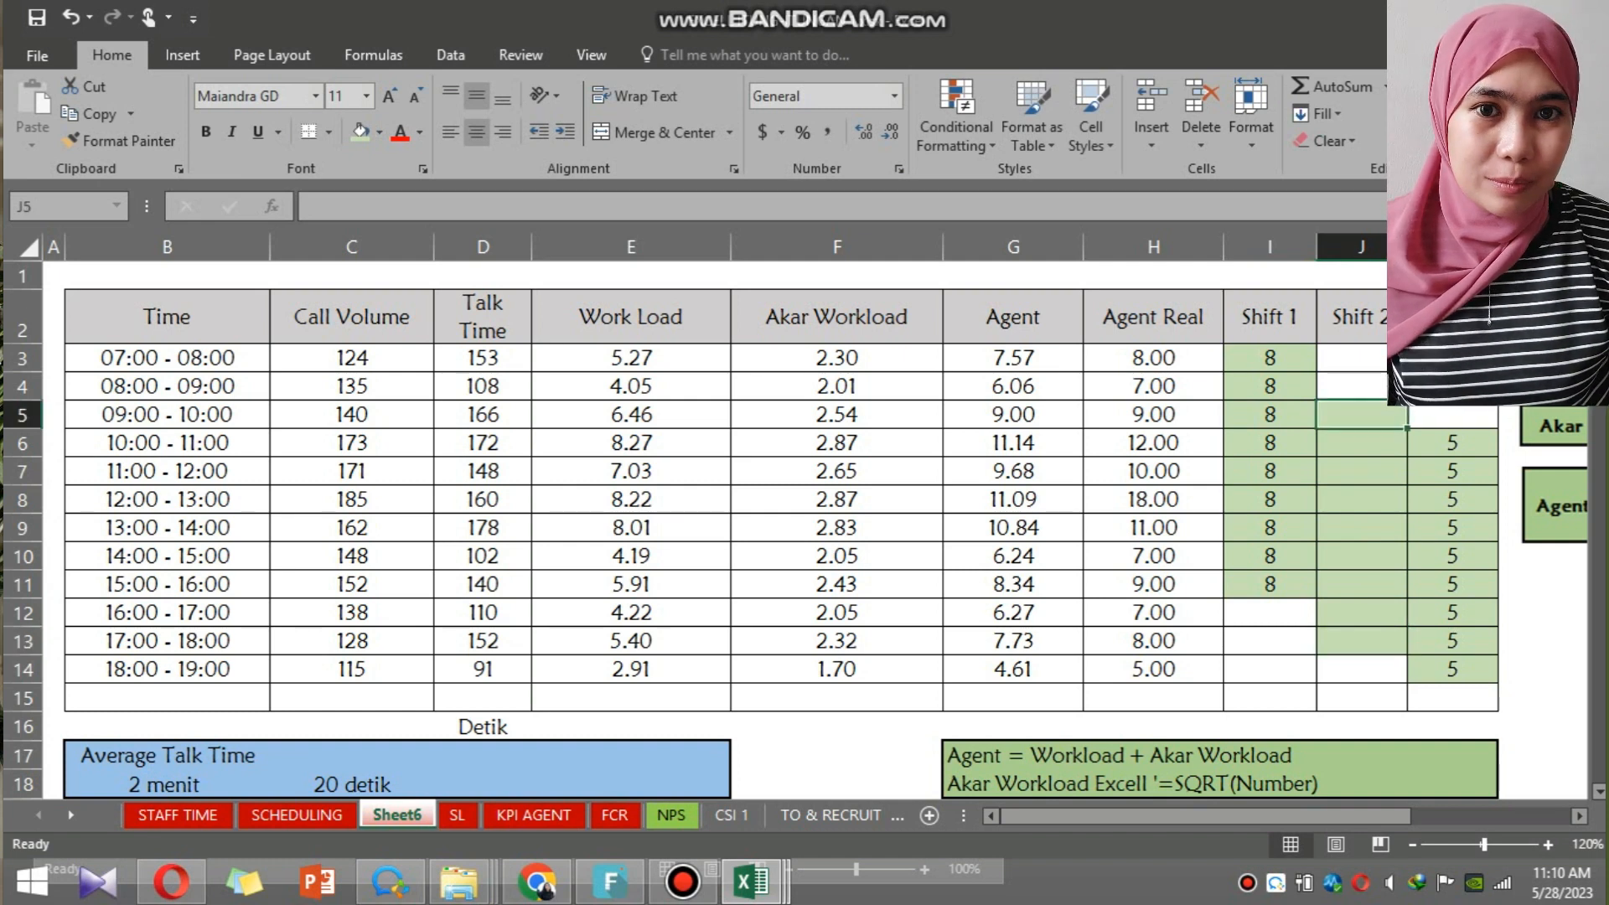
{"action": "left_click", "coordinate": [1363, 613]}
{"action": "left_click_drag", "start_coordinate": [1154, 613], "coordinate": [1363, 612]}
{"action": "left_click_drag", "start_coordinate": [1153, 641], "coordinate": [1363, 641]}
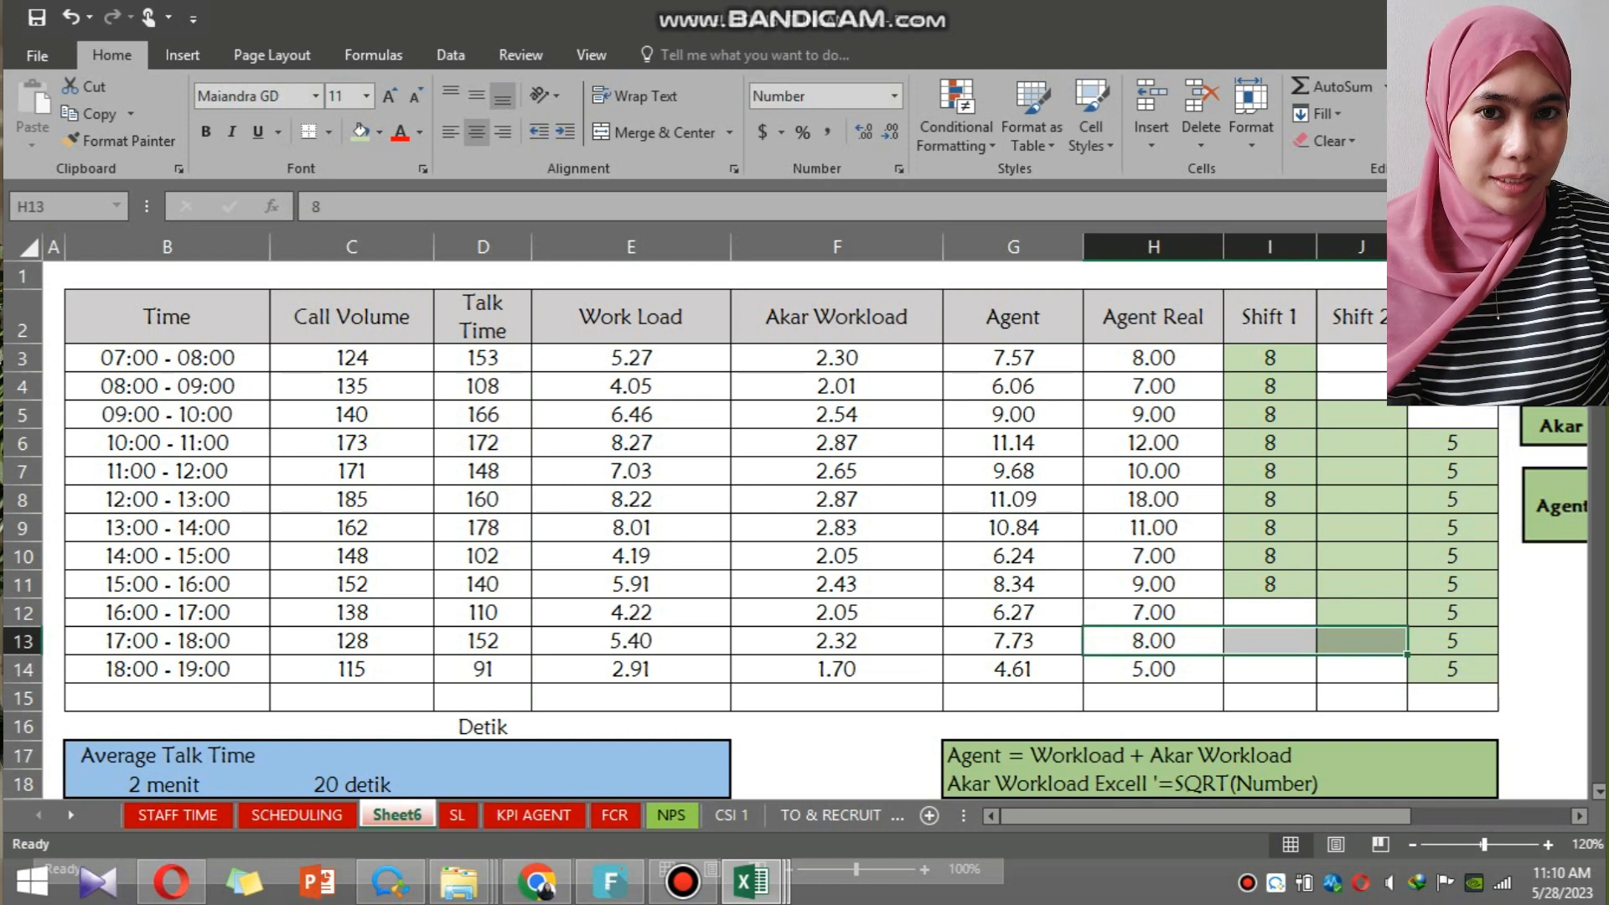
{"action": "left_click", "coordinate": [1153, 641]}
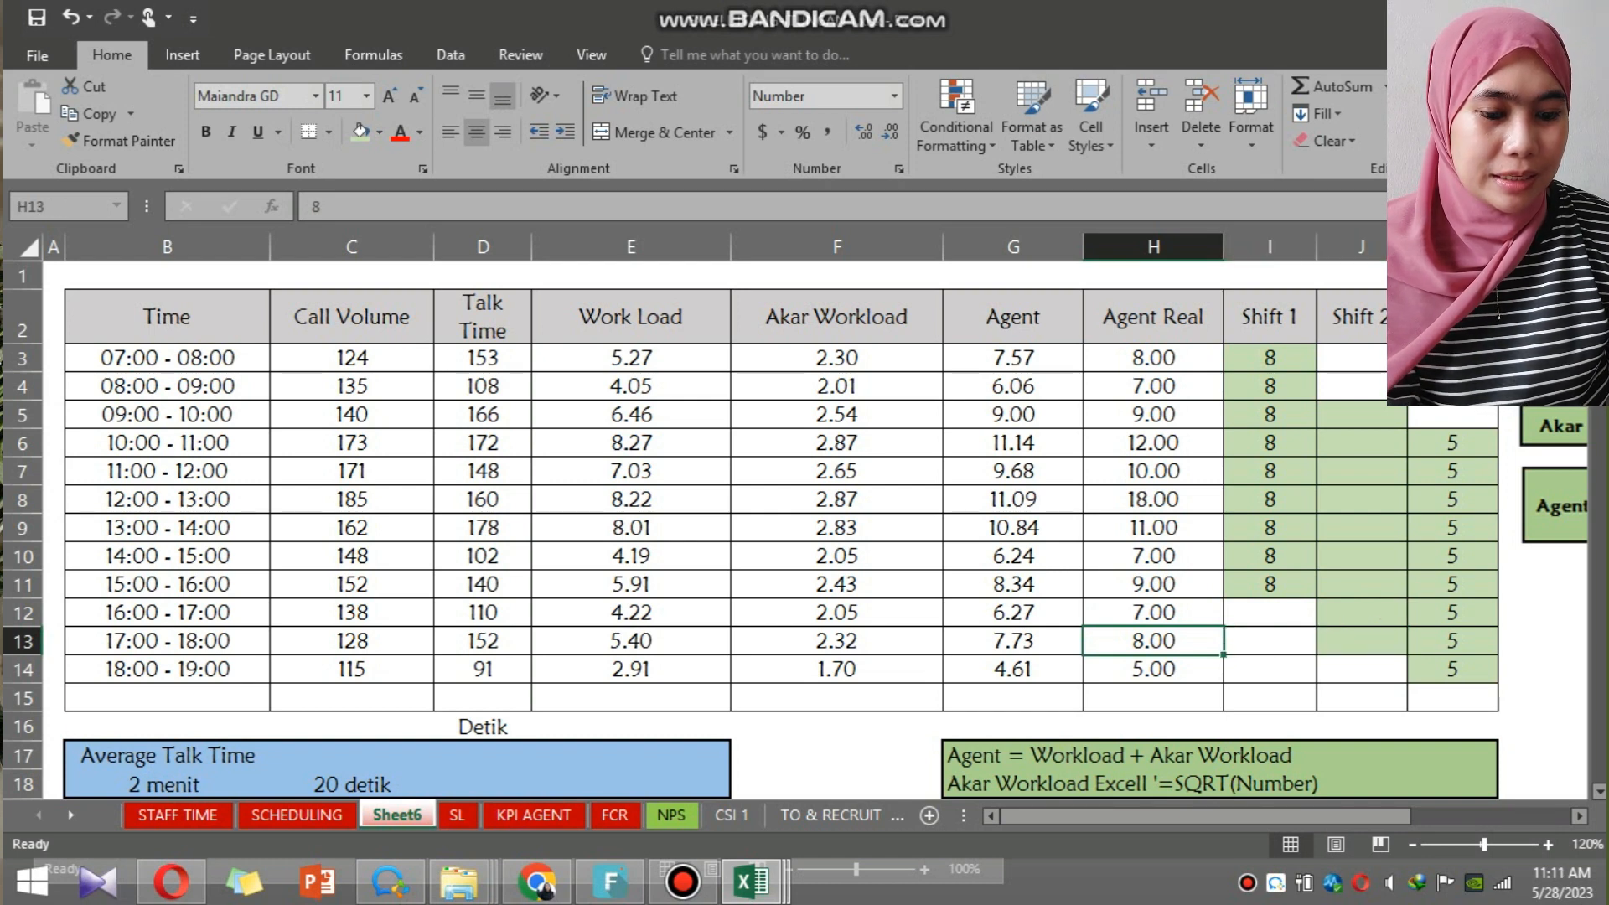
{"action": "left_click", "coordinate": [1362, 641]}
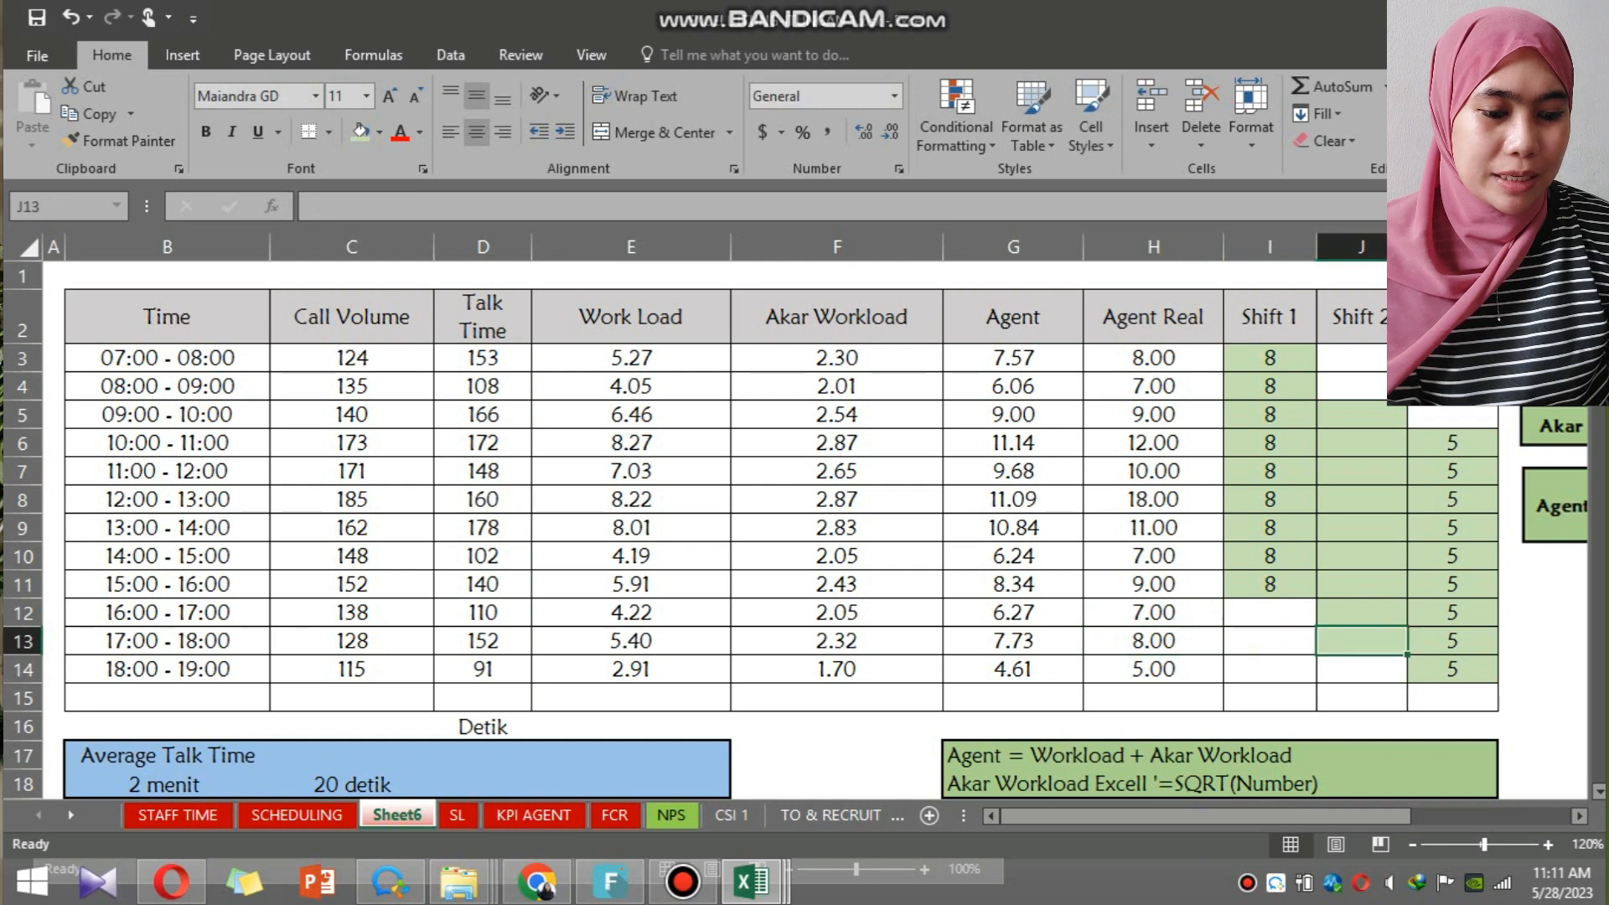
{"action": "type", "text": "3"}
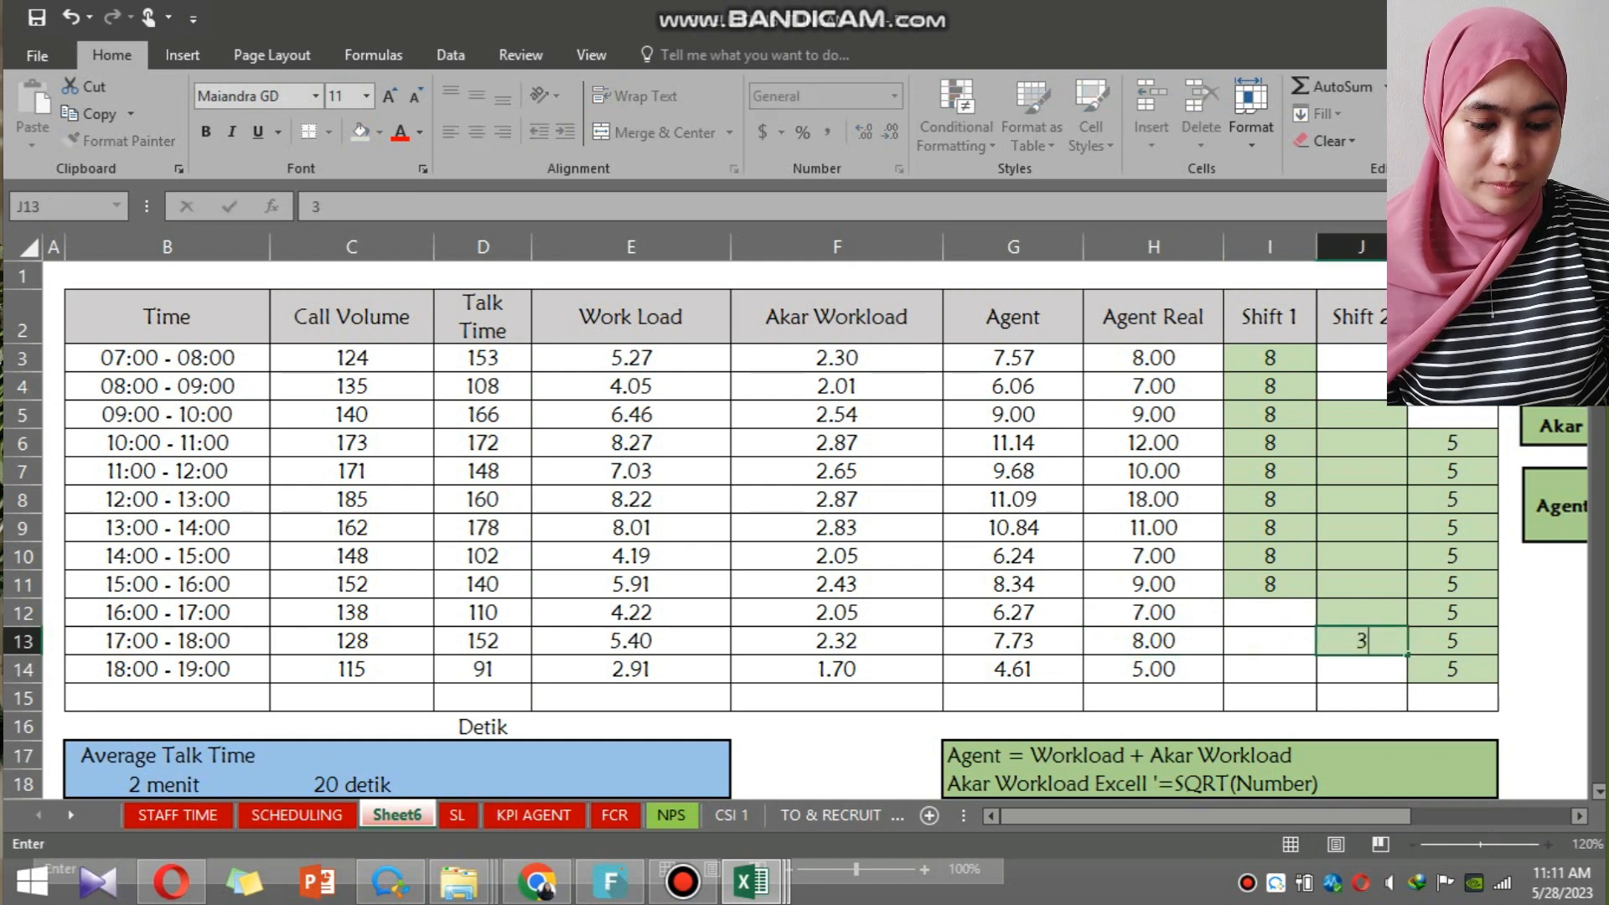
{"action": "key", "text": "Return"}
{"action": "key", "text": "Up"}
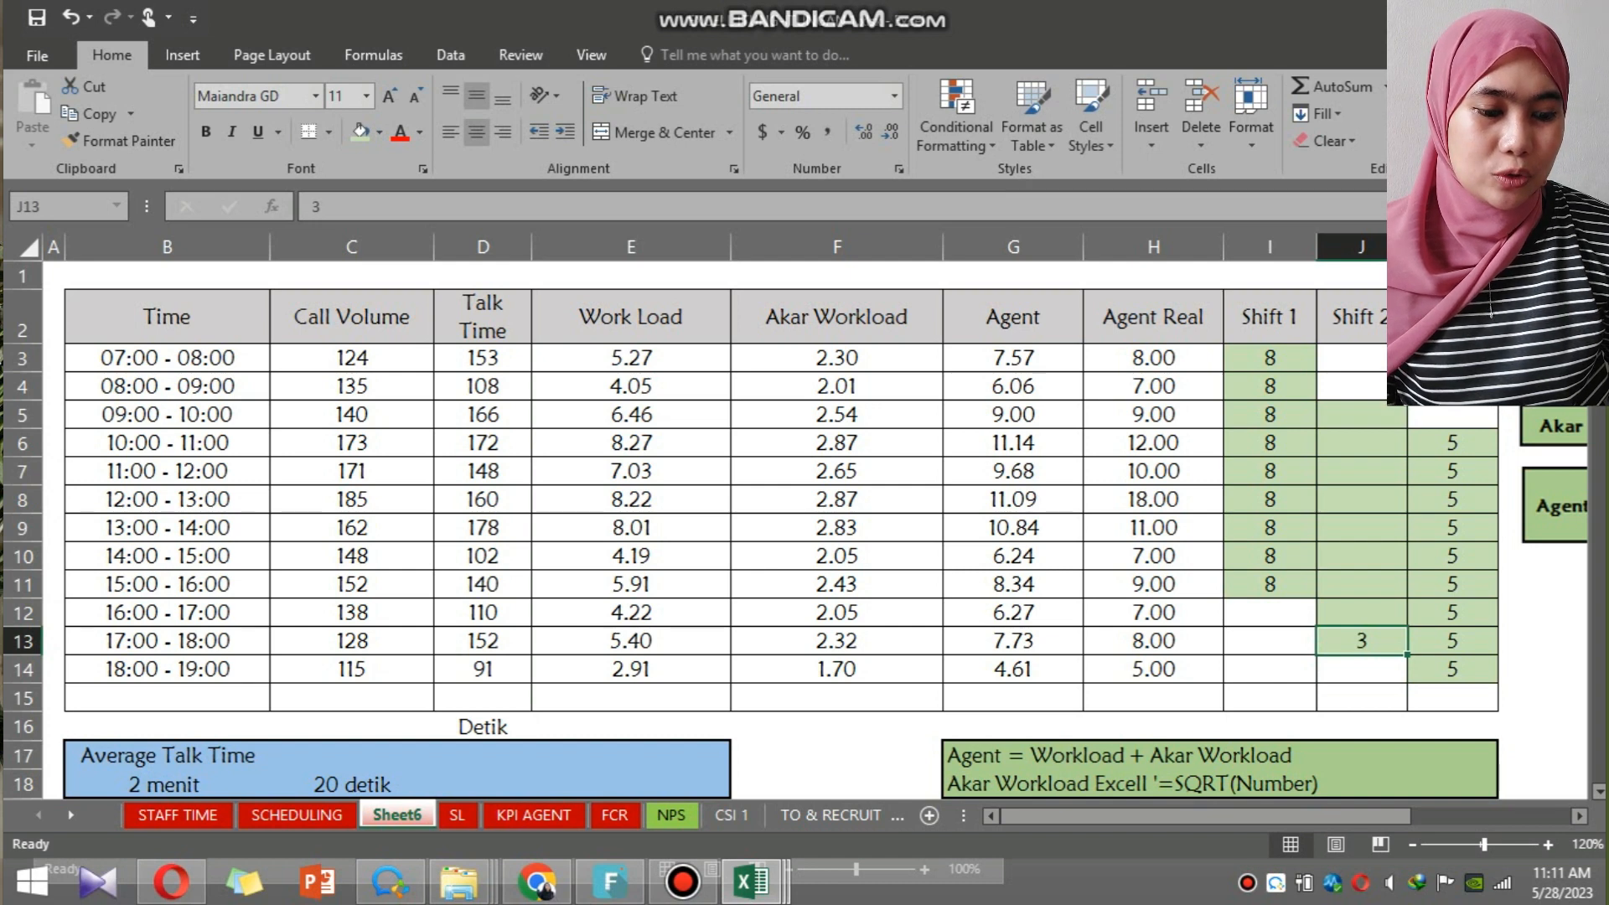
{"action": "left_click_drag", "start_coordinate": [1408, 655], "coordinate": [1362, 415]}
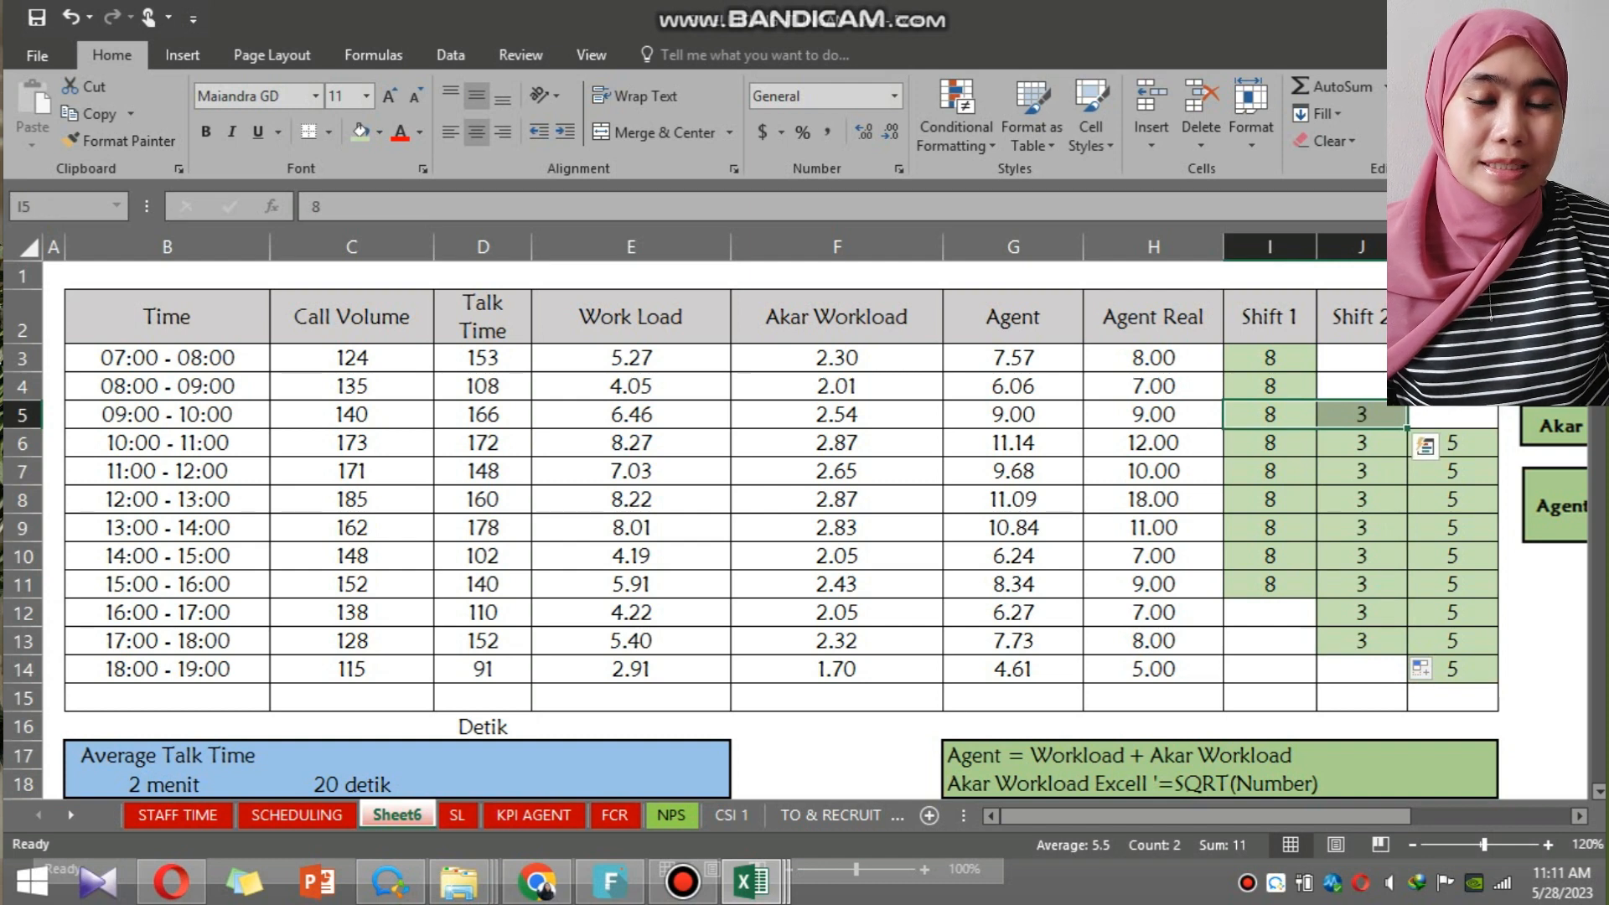
Raise the third shift to 7 agents for every hour in K6:K14 and check the 12:00 - 13:00 total across the shifts.
{"action": "left_click_drag", "start_coordinate": [1270, 442], "coordinate": [1454, 442]}
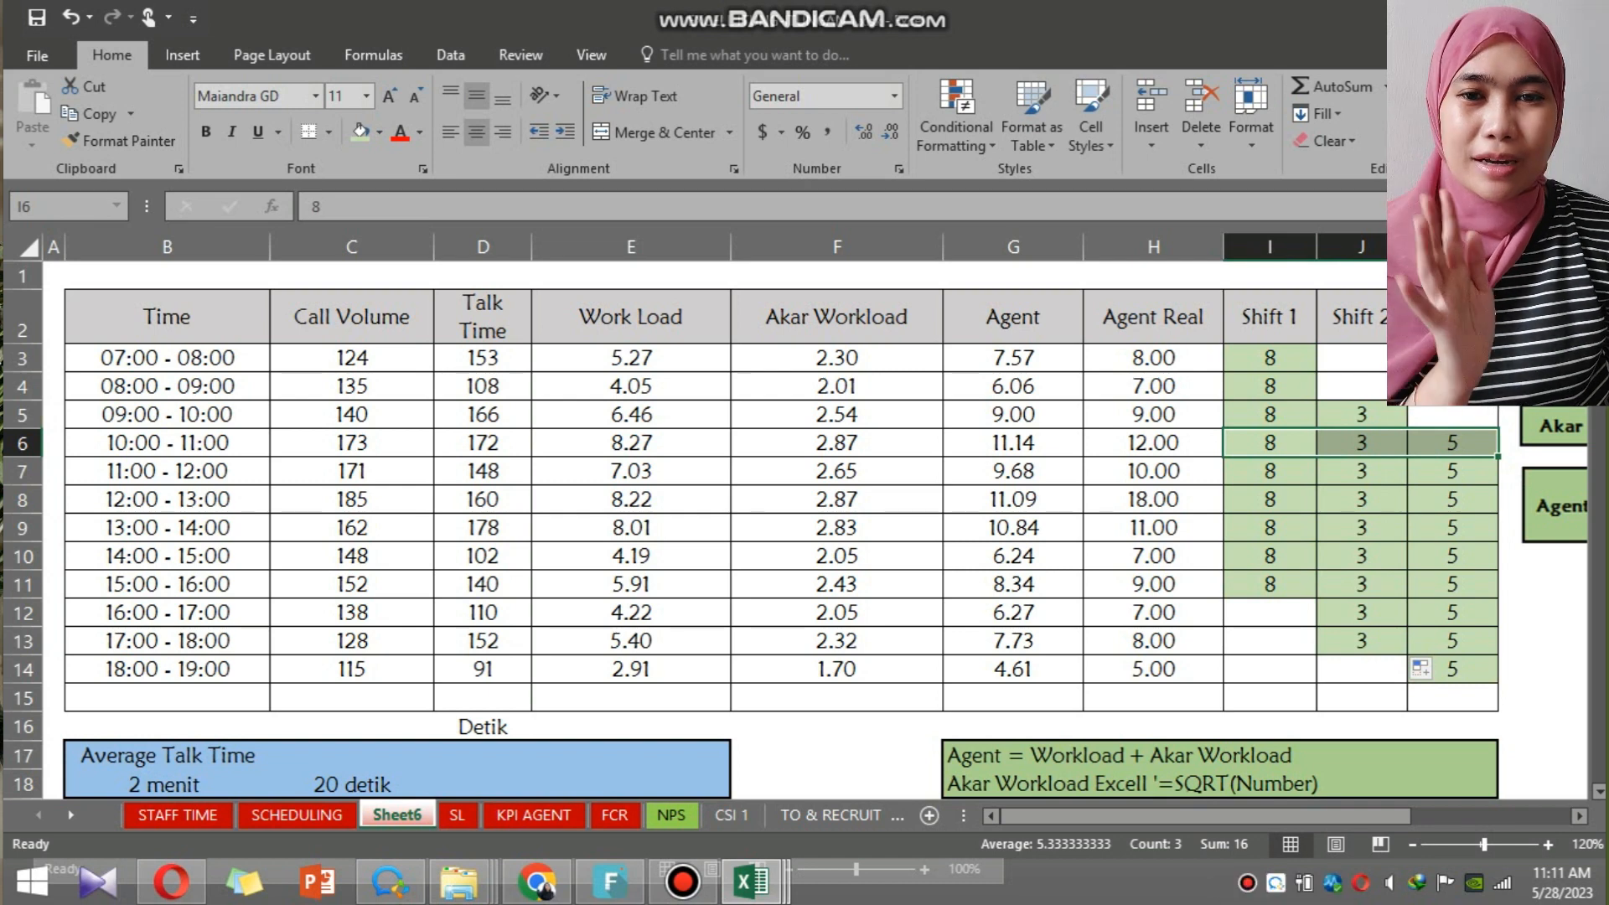
{"action": "left_click", "coordinate": [1154, 499]}
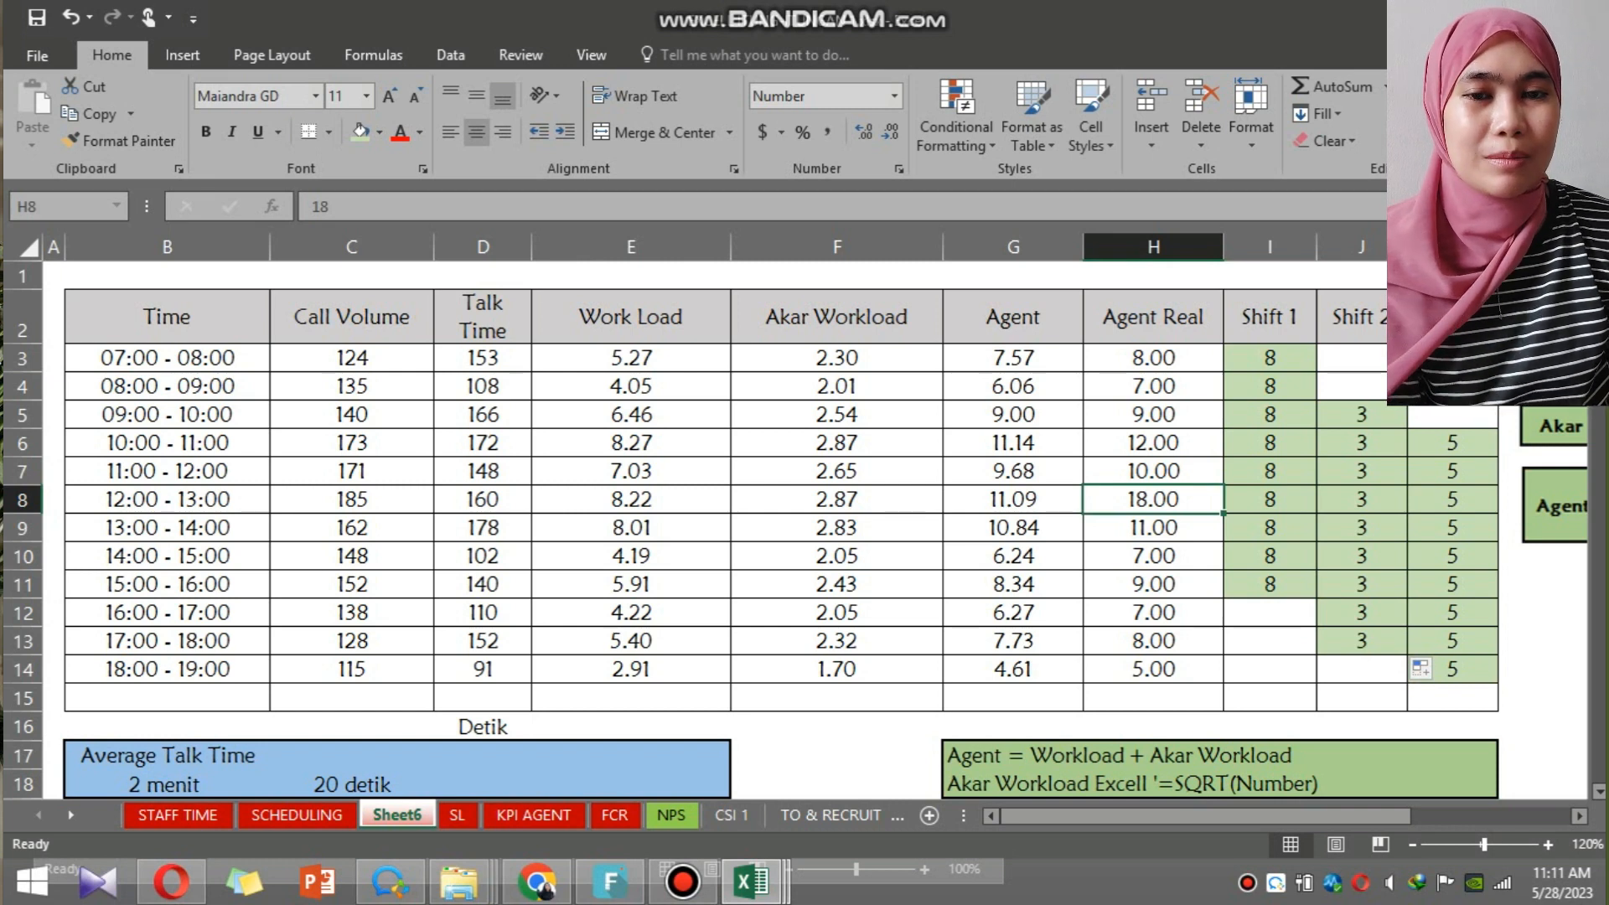
{"action": "left_click", "coordinate": [1453, 444]}
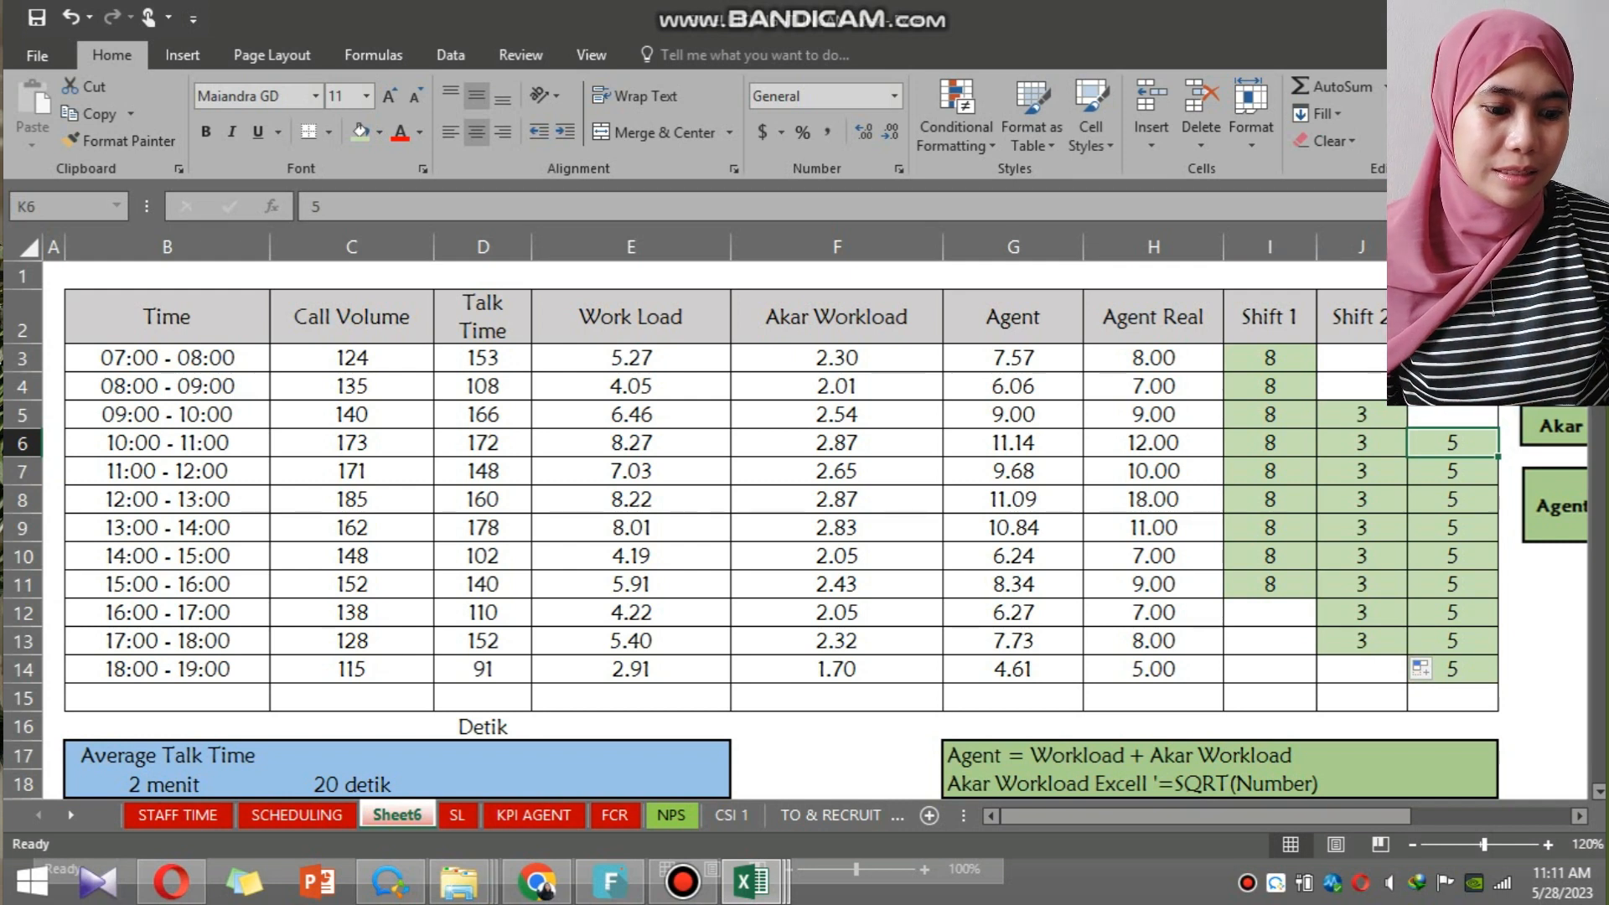
{"action": "type", "text": "7"}
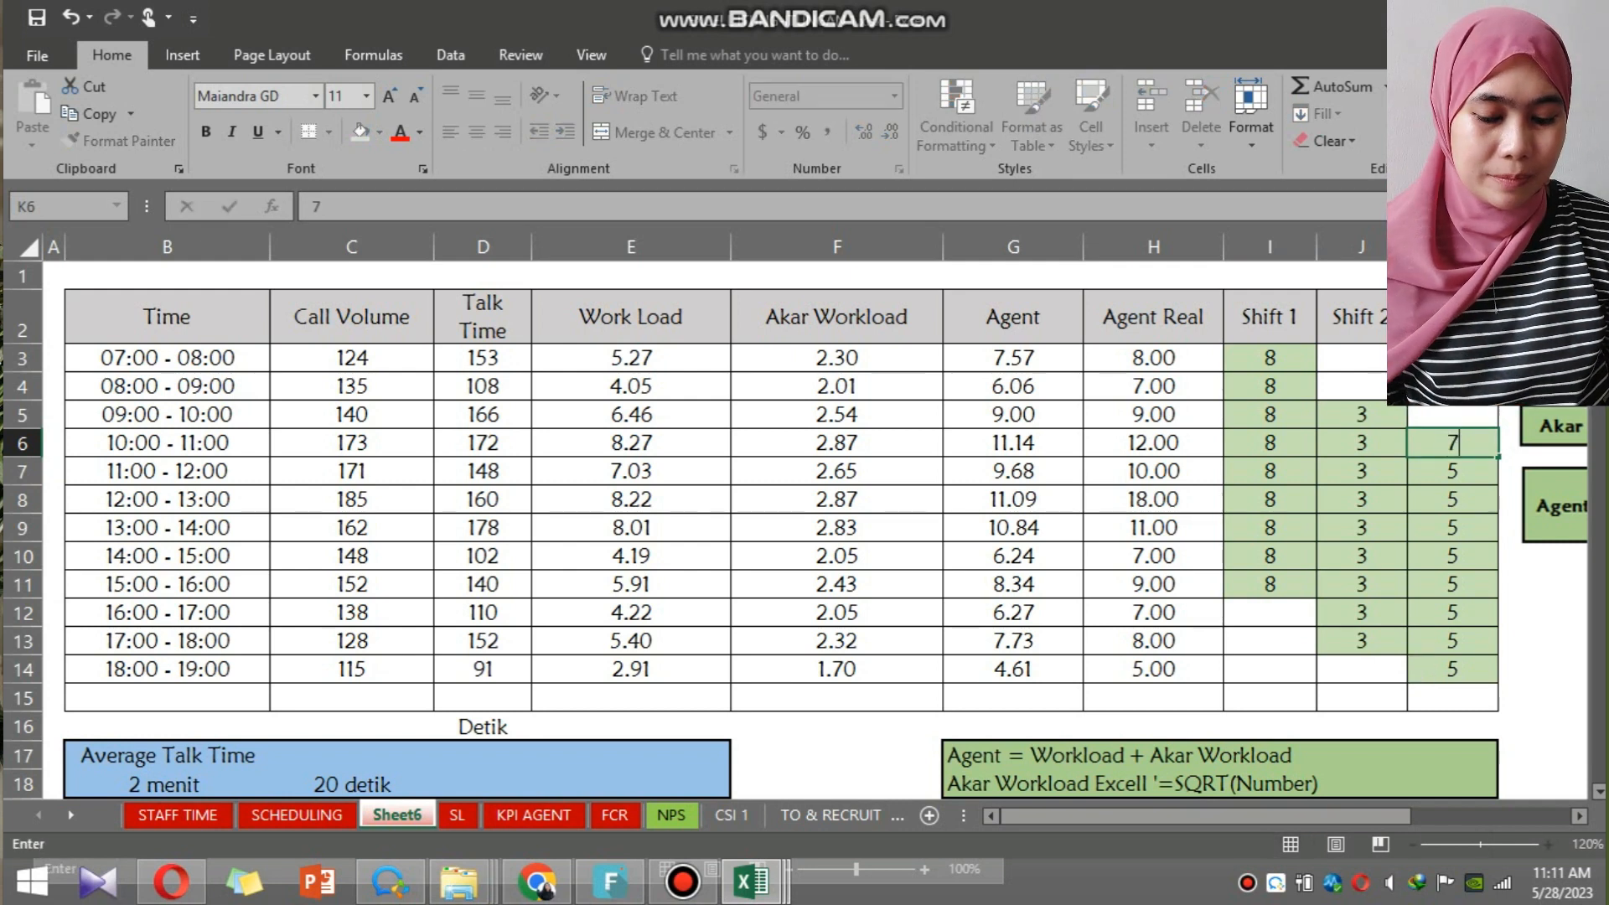
{"action": "key", "text": "Return"}
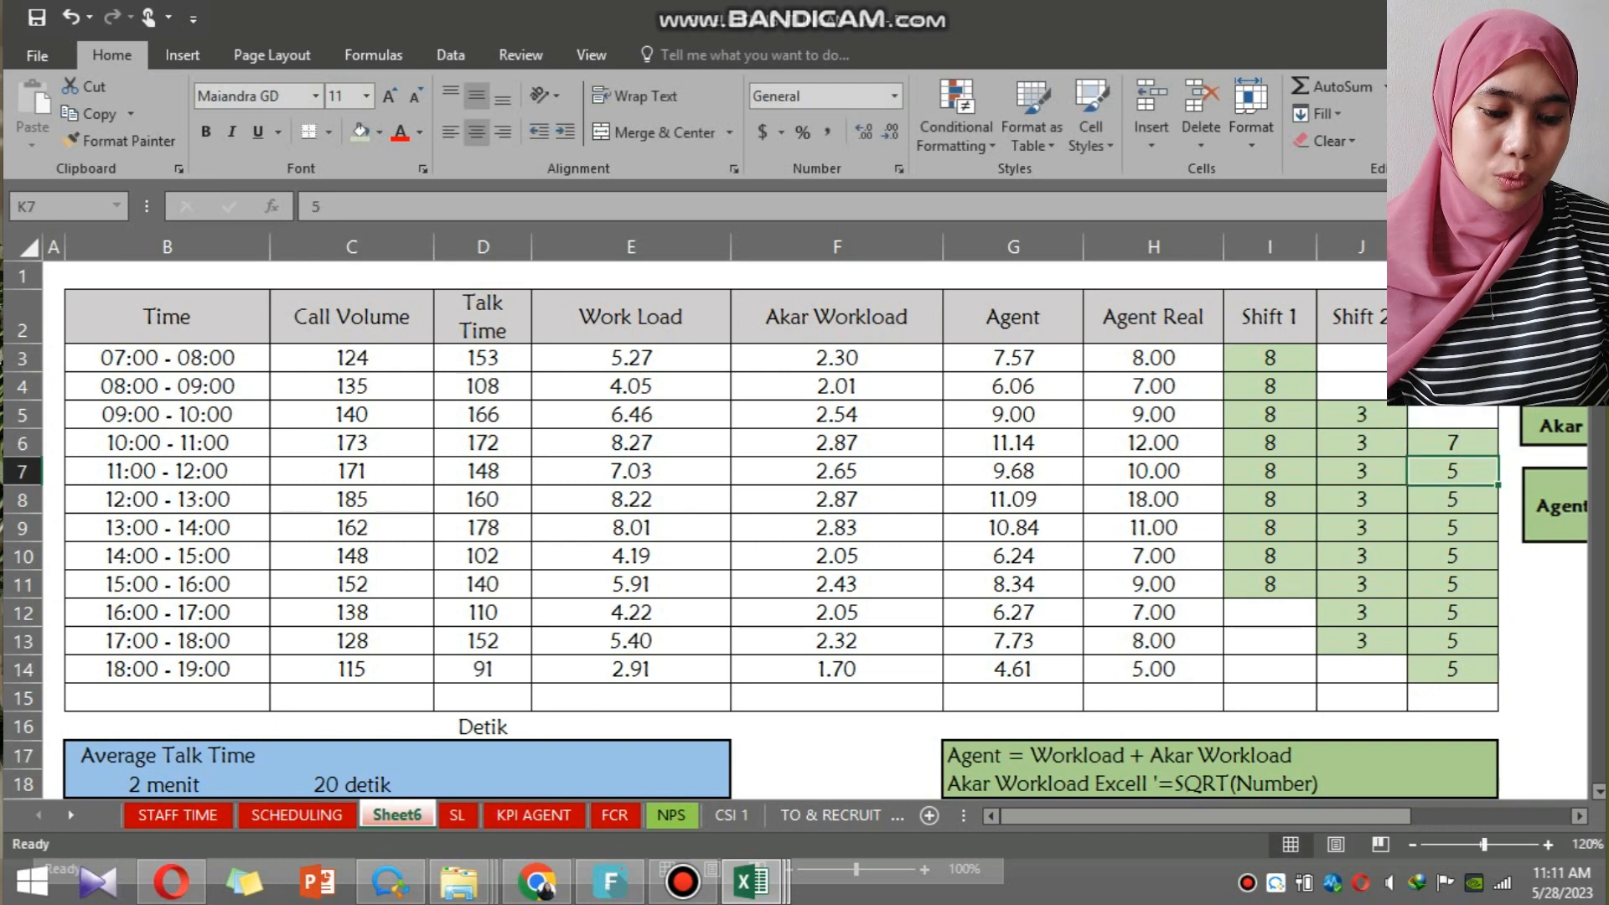
{"action": "left_click", "coordinate": [1453, 443]}
{"action": "left_click_drag", "start_coordinate": [1498, 457], "coordinate": [1498, 682]}
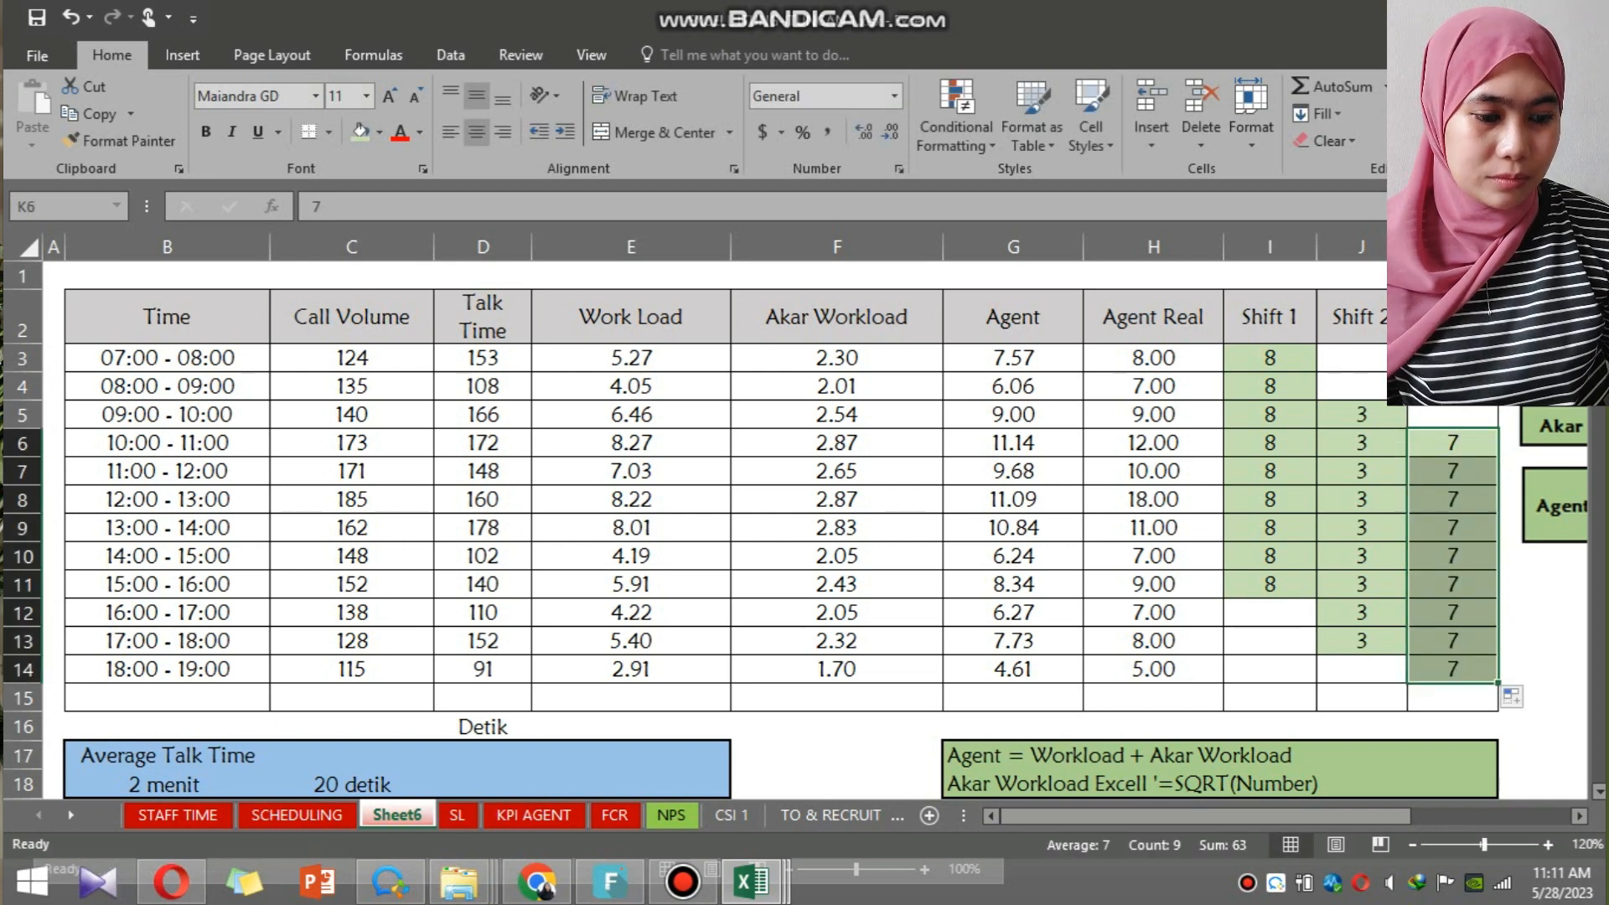
{"action": "left_click_drag", "start_coordinate": [1270, 499], "coordinate": [1453, 500]}
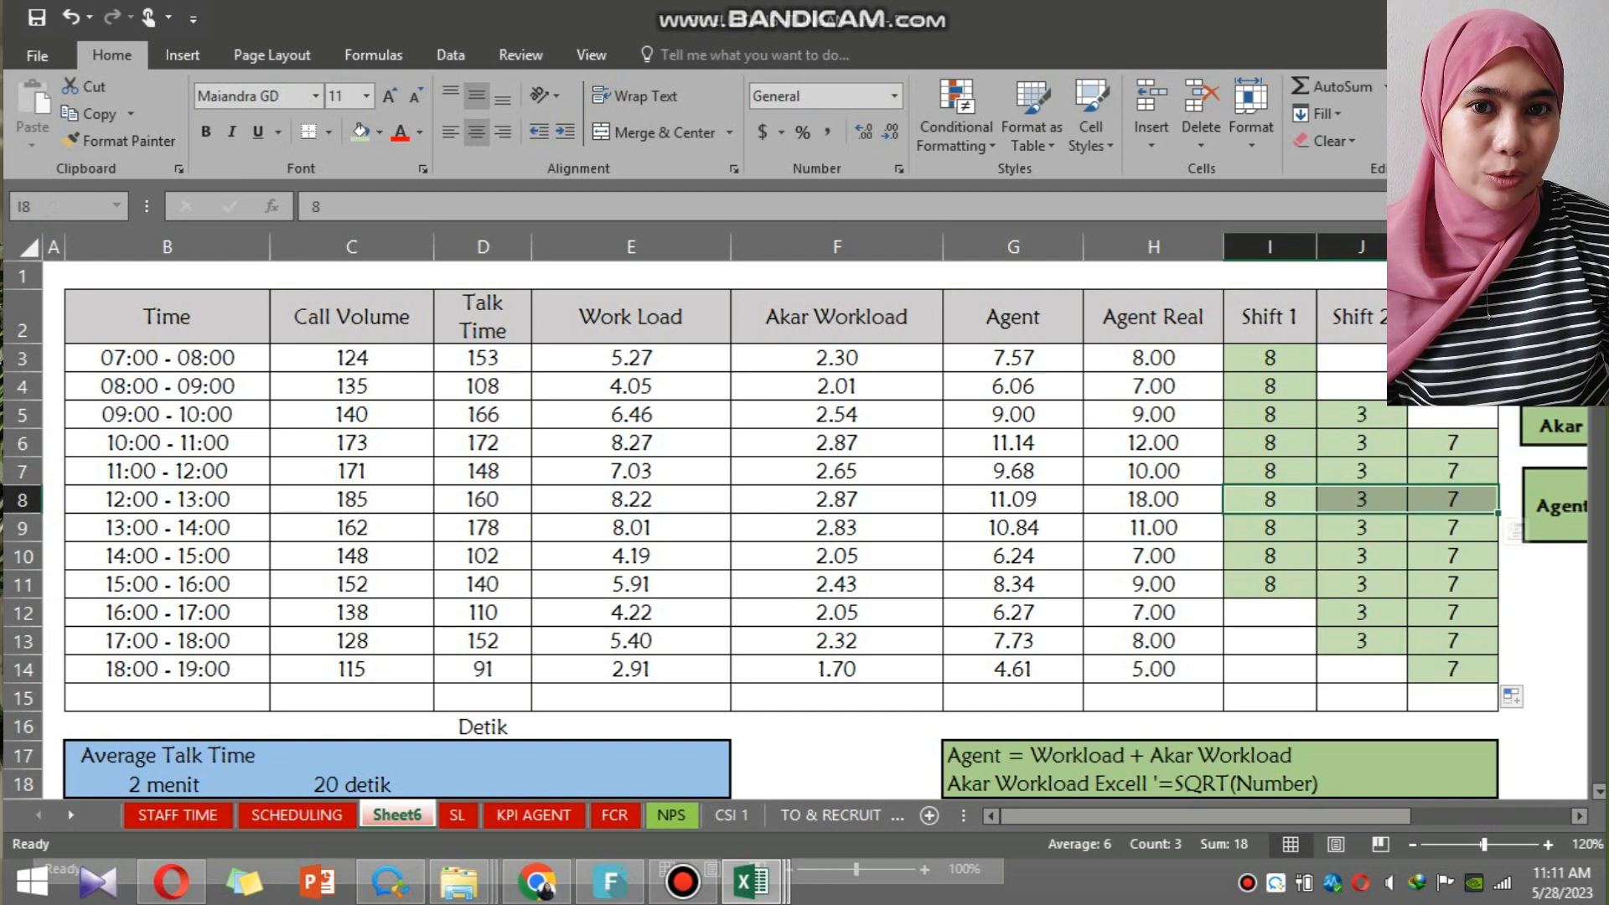
{"action": "left_click", "coordinate": [837, 500]}
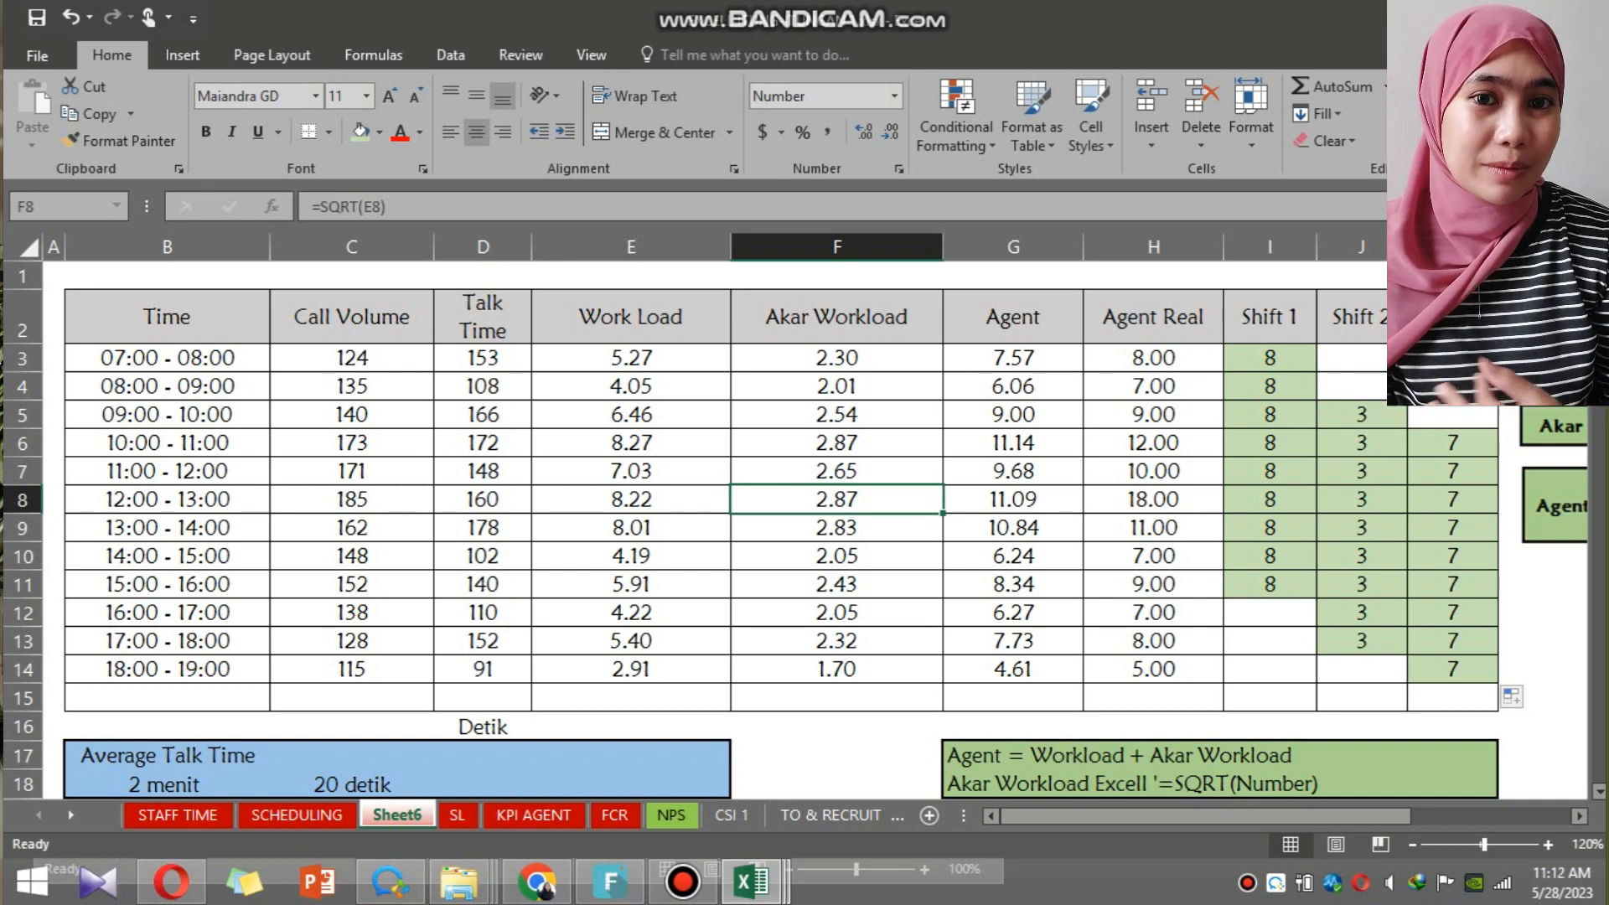
{"action": "scroll", "coordinate": [755, 528], "scroll_direction": "down", "scroll_amount": 2}
{"action": "scroll", "coordinate": [754, 528], "scroll_direction": "up", "scroll_amount": 2}
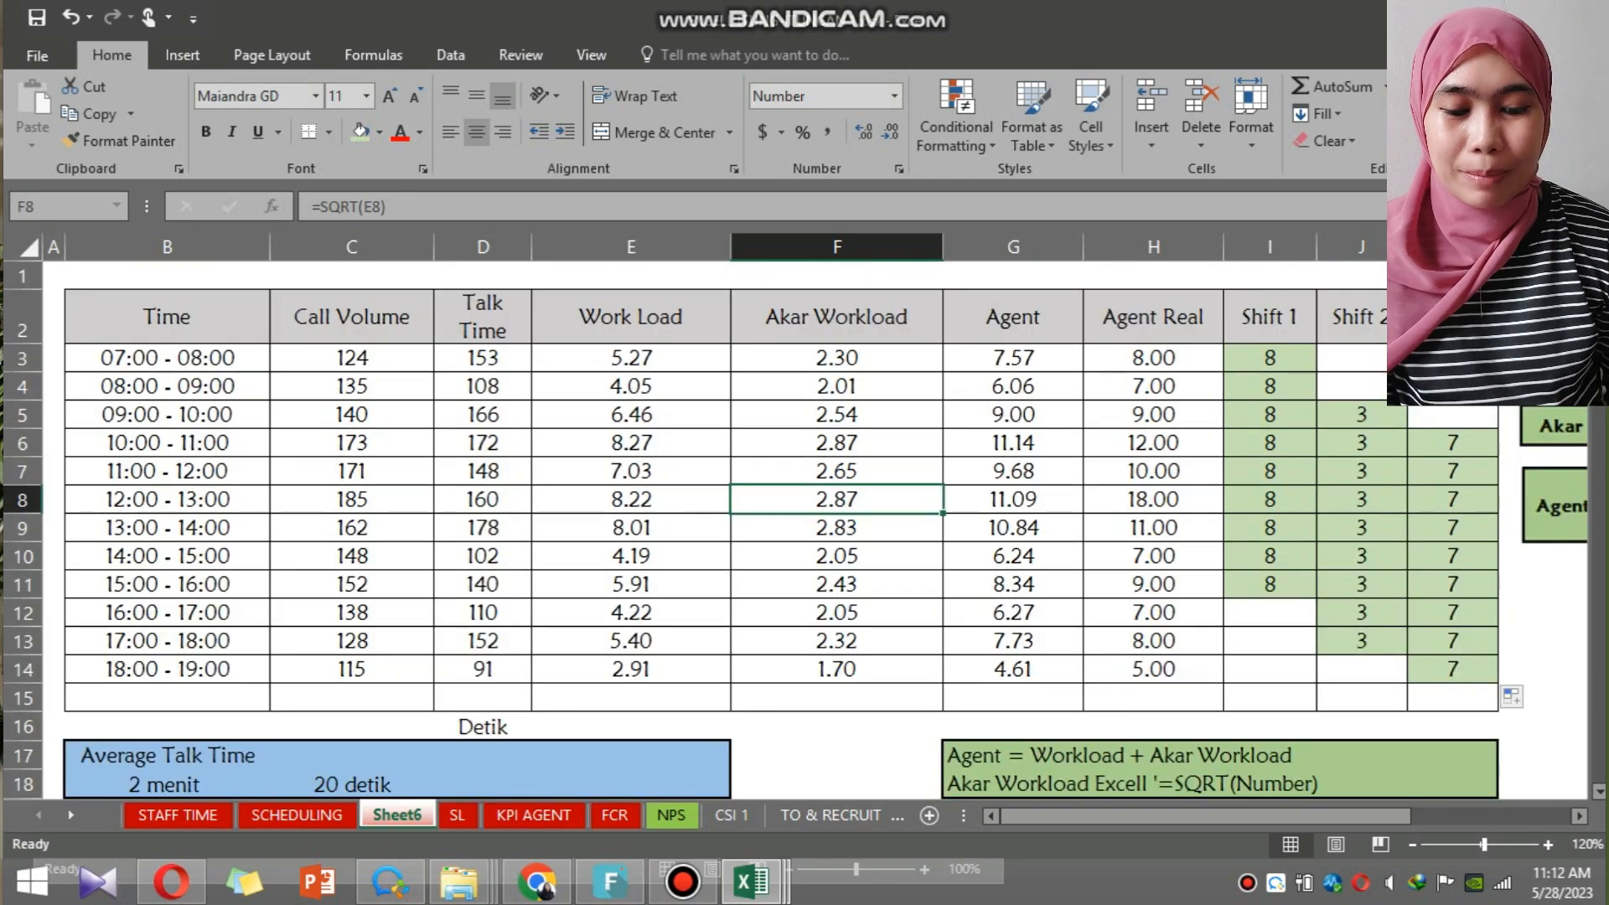
{"action": "scroll", "coordinate": [755, 528], "scroll_direction": "down", "scroll_amount": 2}
{"action": "scroll", "coordinate": [755, 528], "scroll_direction": "up", "scroll_amount": 2}
Insert a new column before Work Load and head it "Pola Call".
{"action": "left_click", "coordinate": [631, 247]}
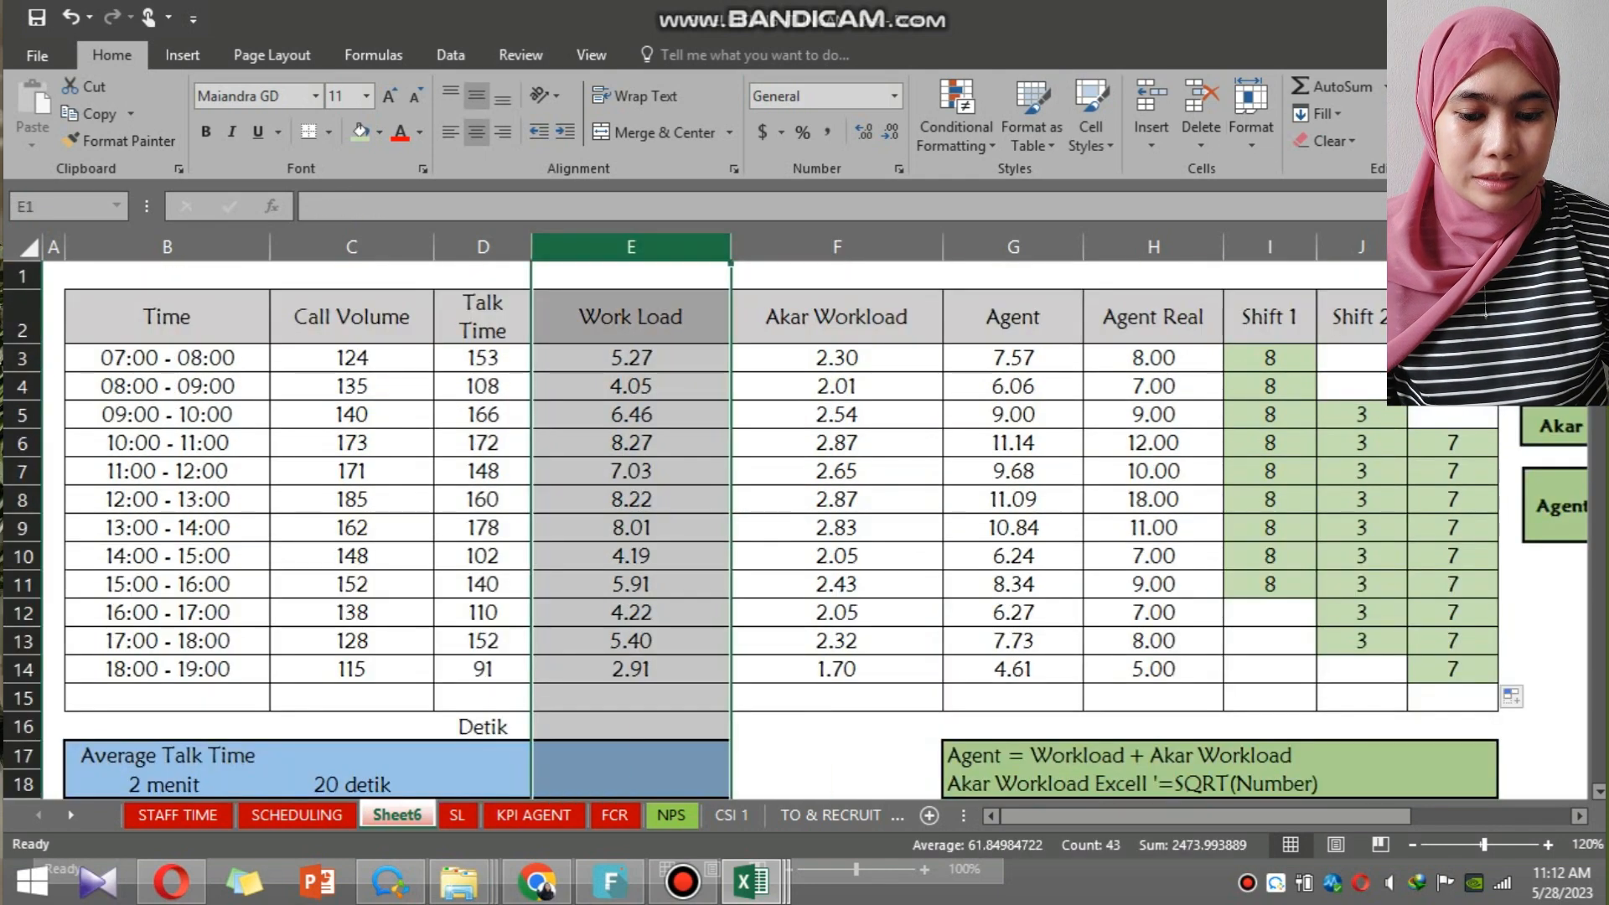
{"action": "left_click", "coordinate": [1152, 96]}
{"action": "left_click", "coordinate": [580, 316]}
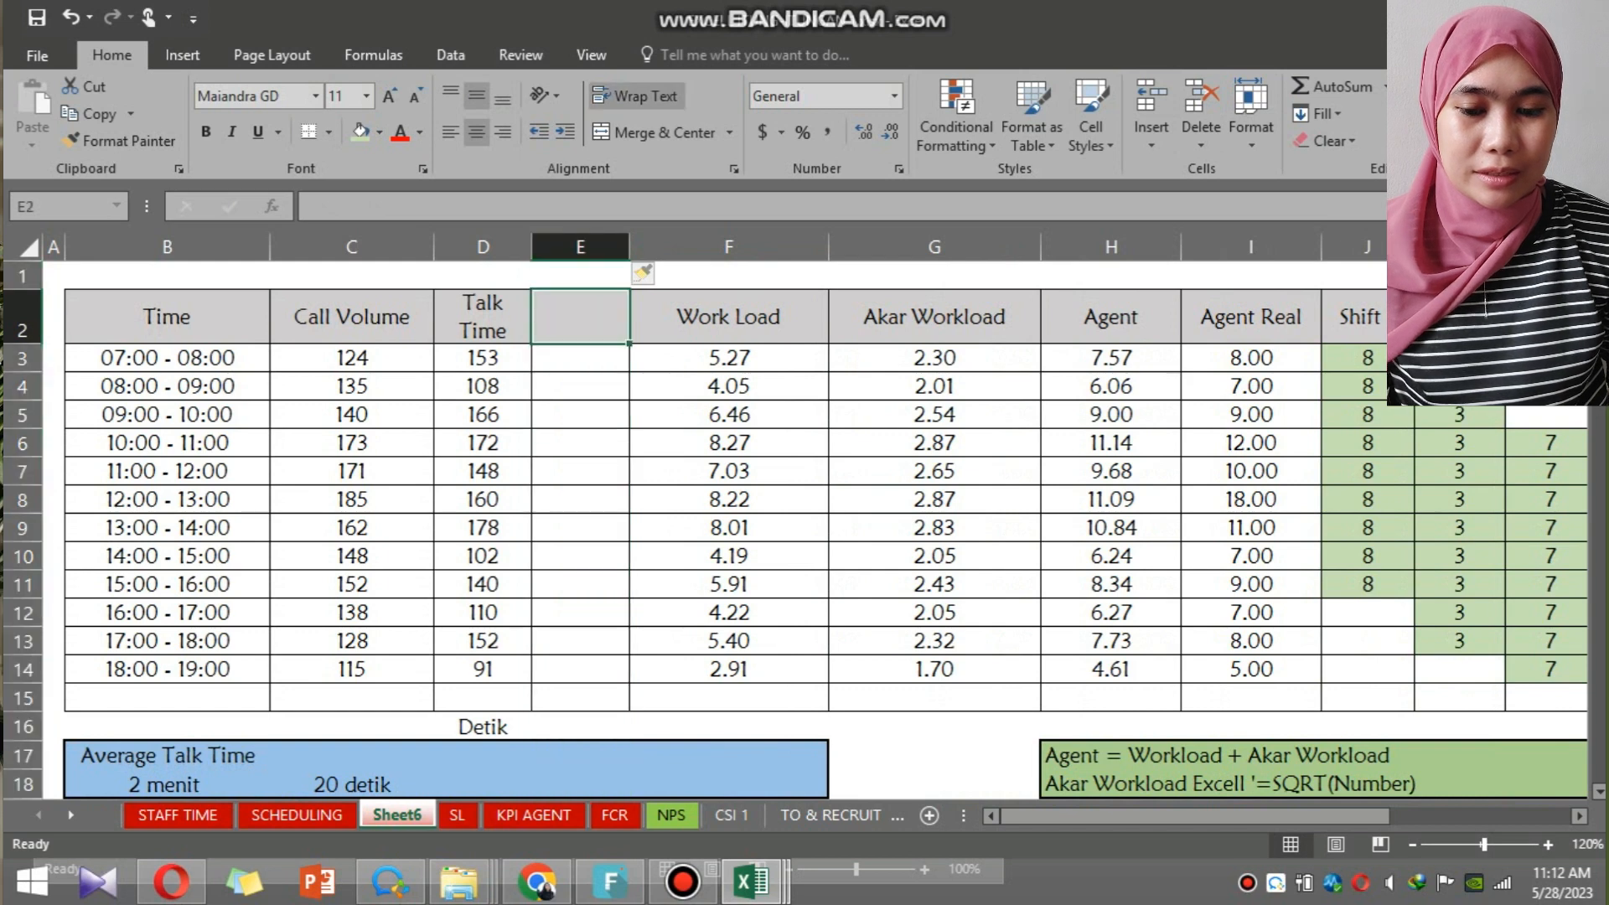
{"action": "type", "text": "Pola Call"}
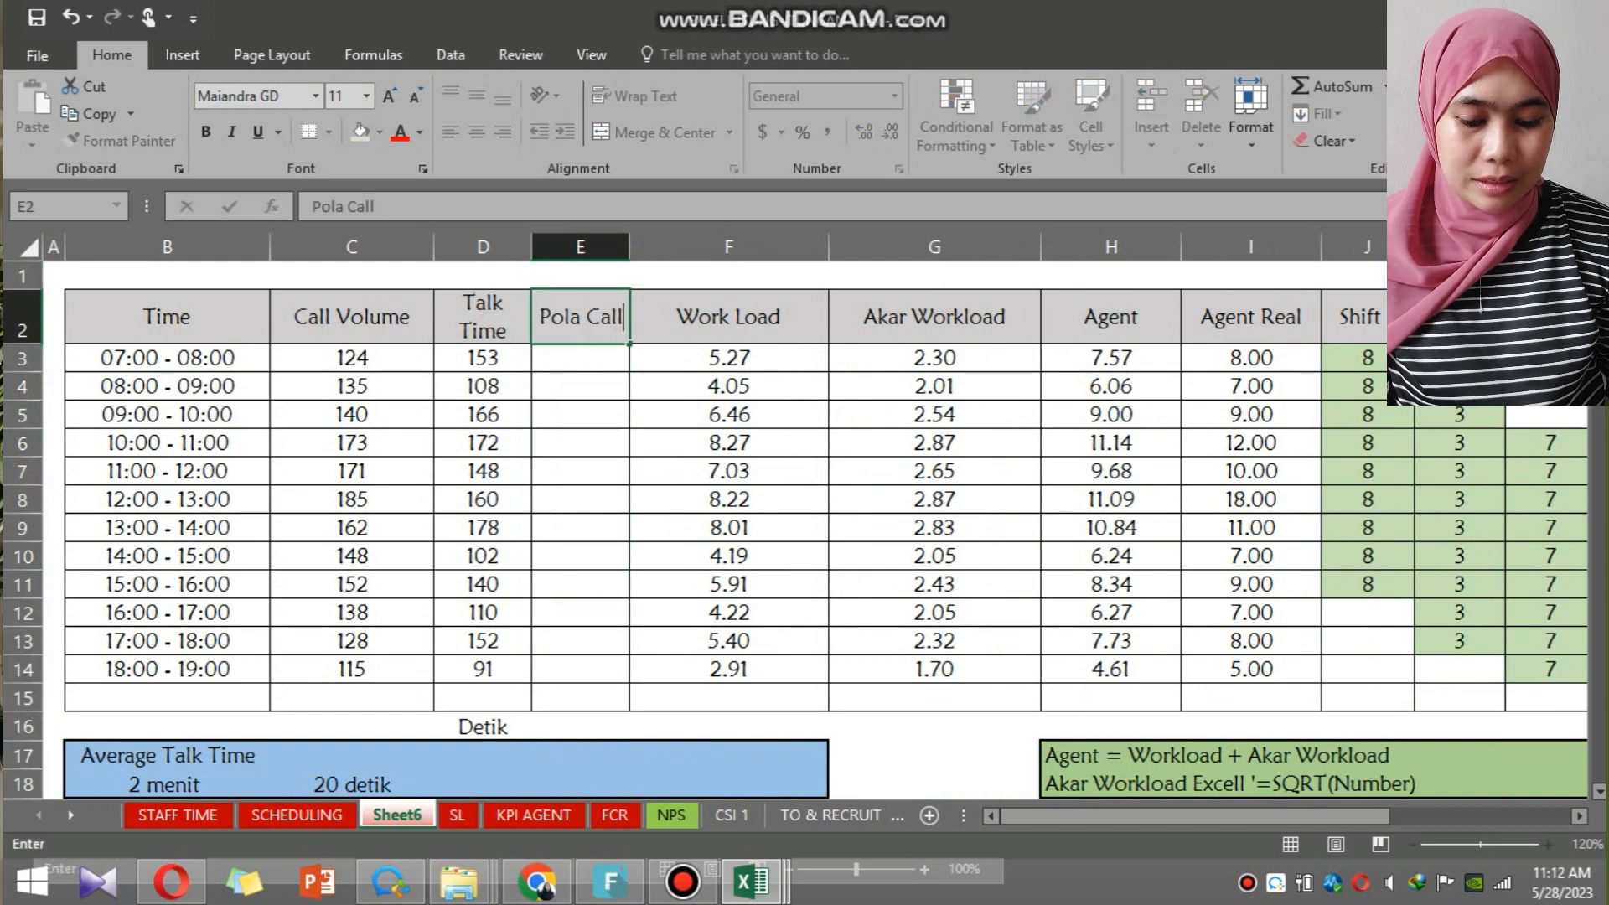
{"action": "key", "text": "Return"}
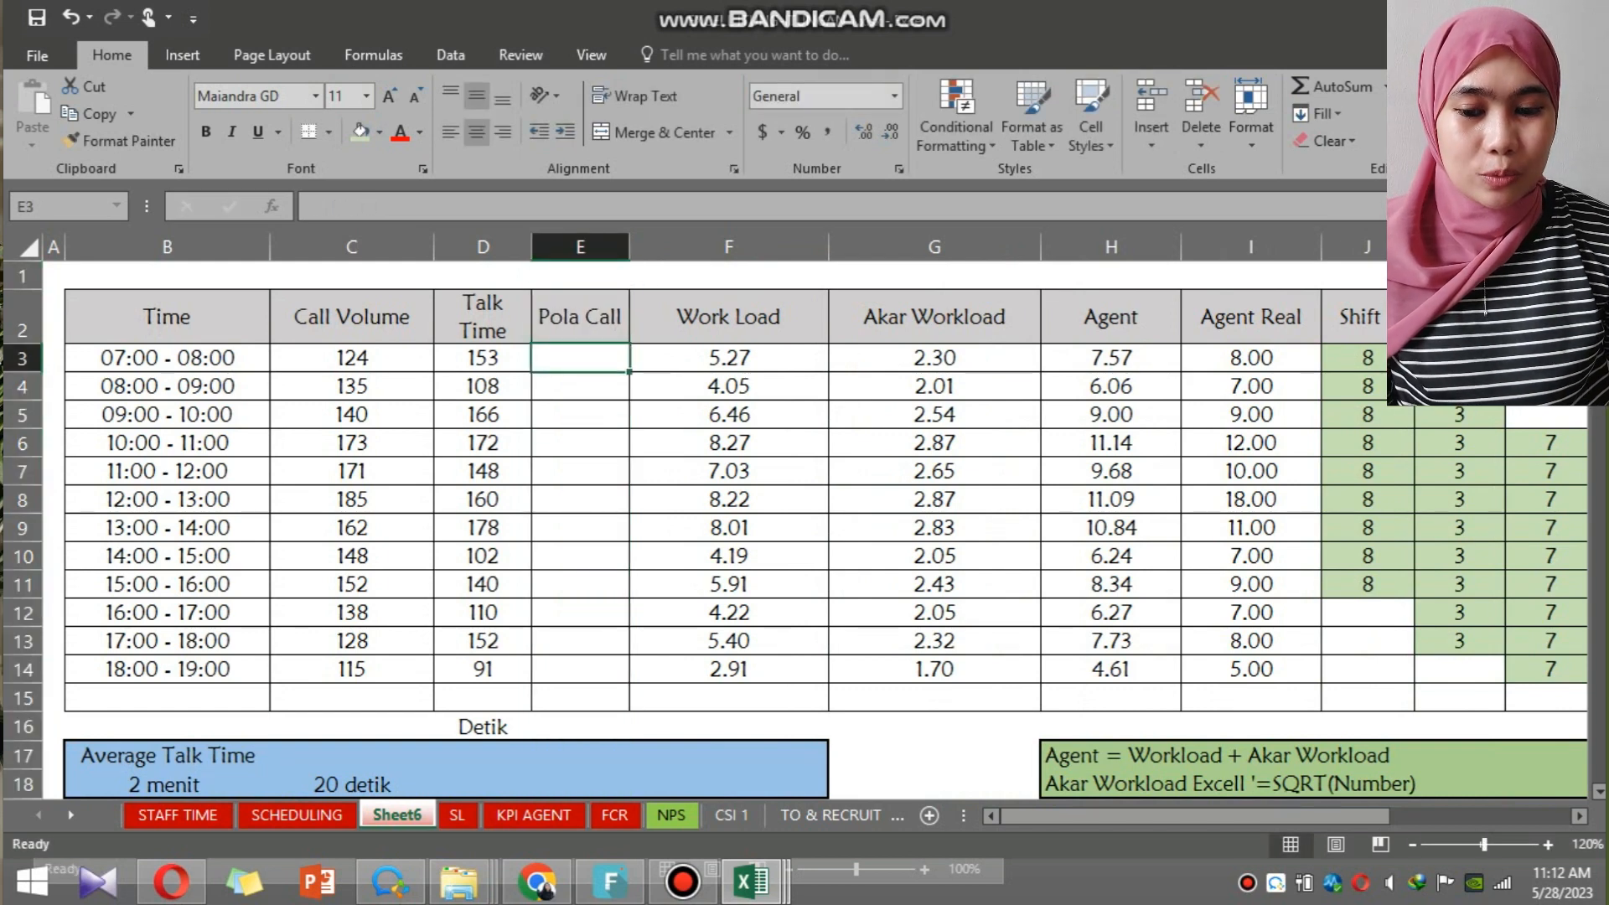
Total the Call Volume figures C3:C14 in C15 with a SUM formula.
{"action": "left_click", "coordinate": [352, 698]}
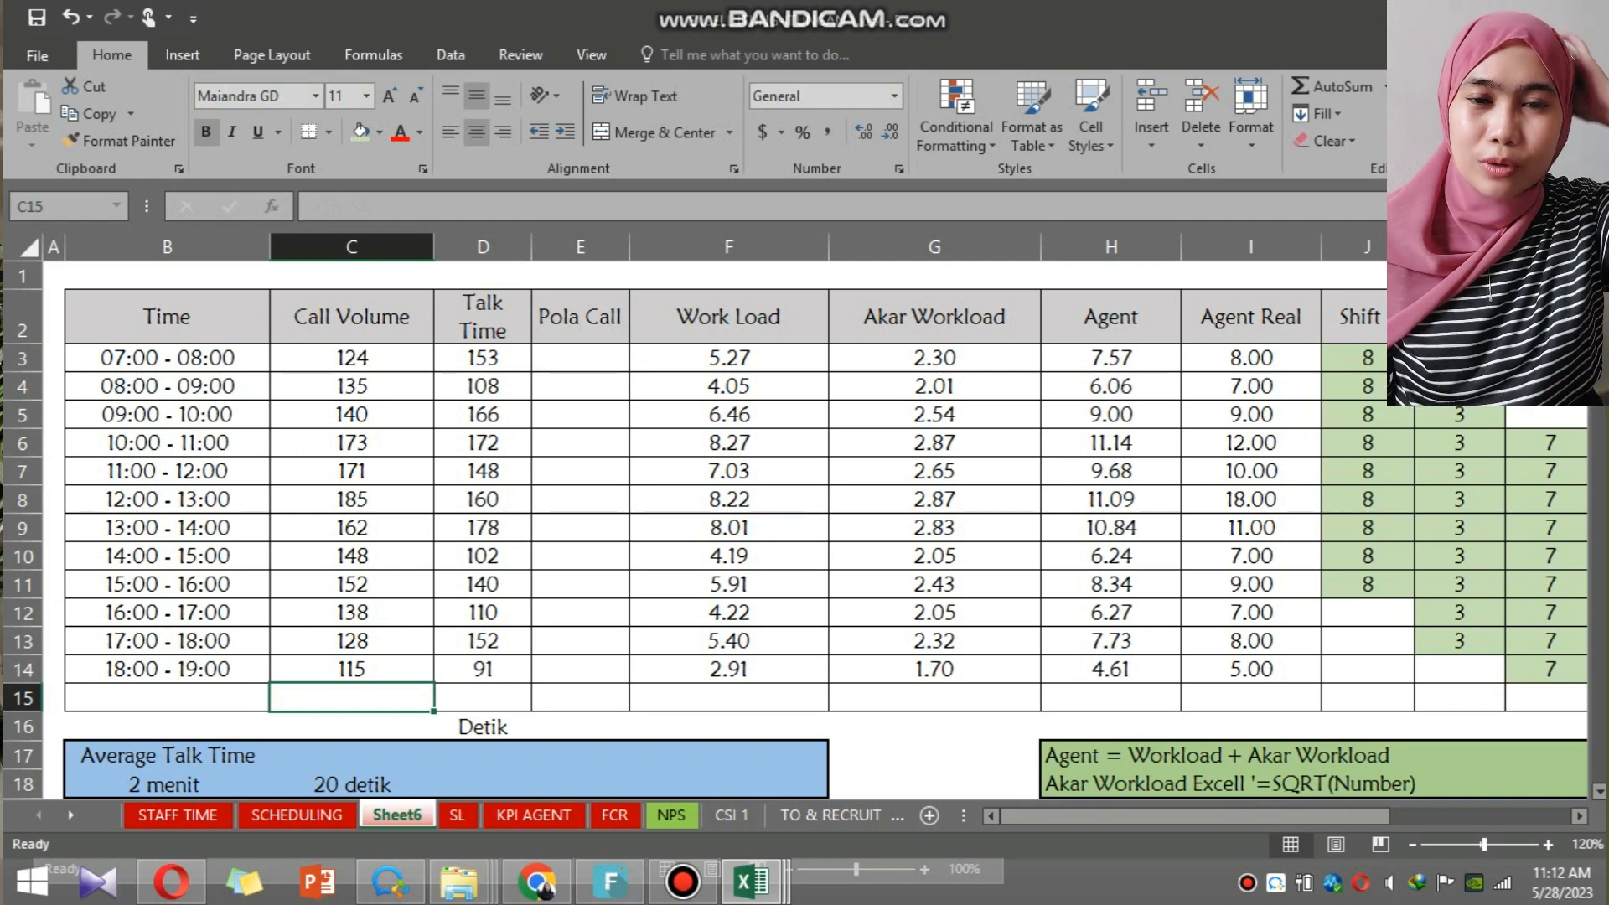
{"action": "type", "text": "um("}
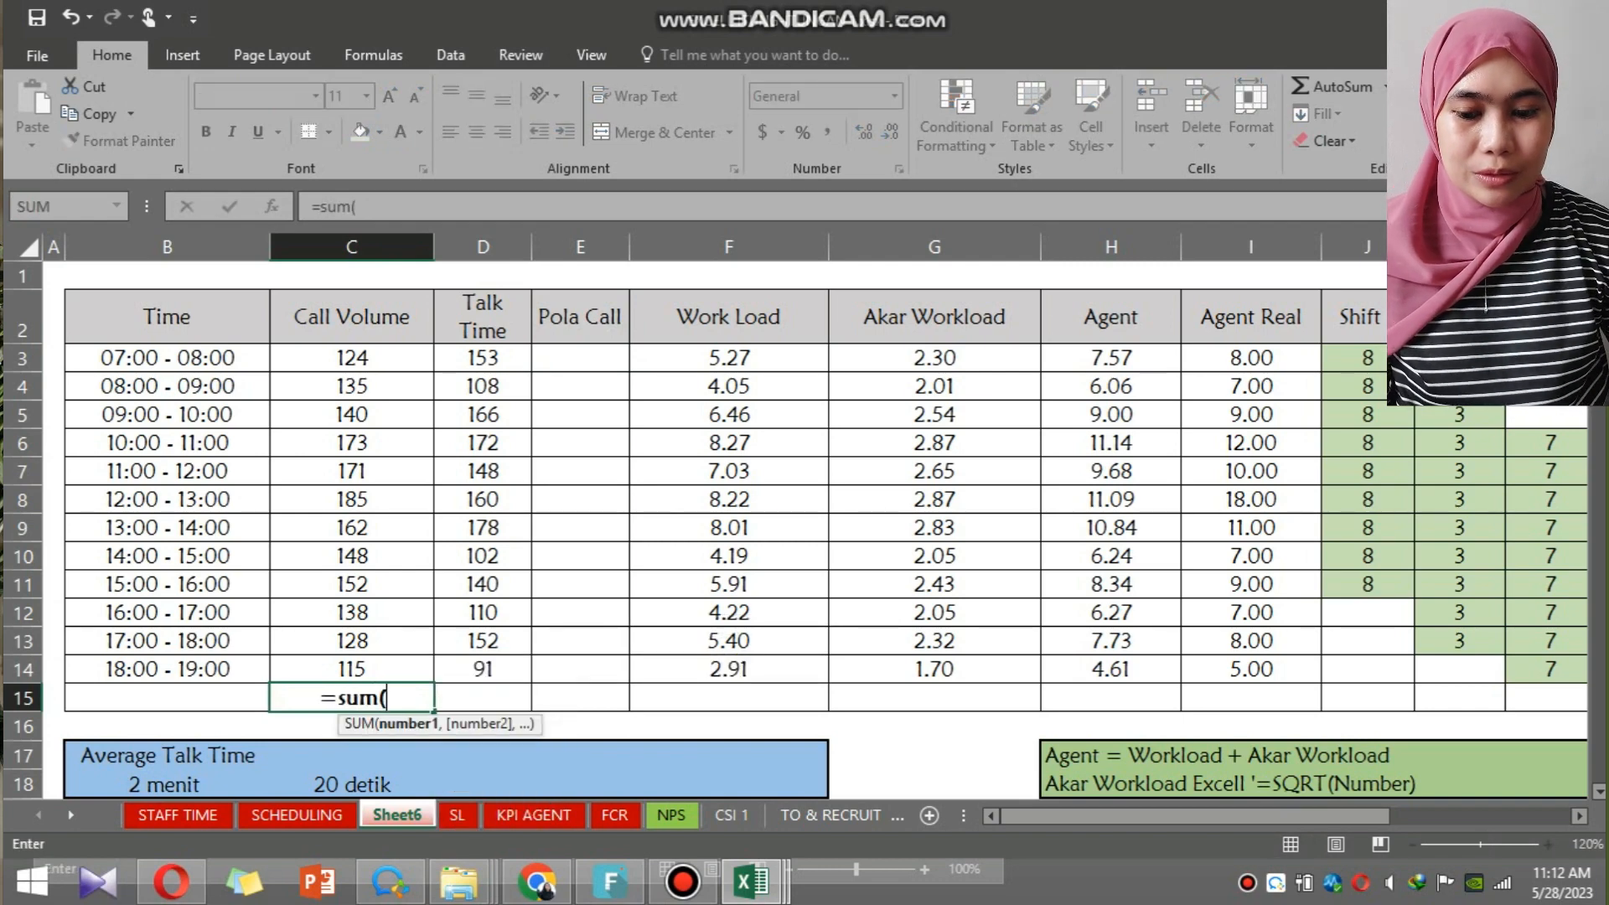
{"action": "left_click_drag", "start_coordinate": [352, 358], "coordinate": [360, 670]}
{"action": "key", "text": "Return"}
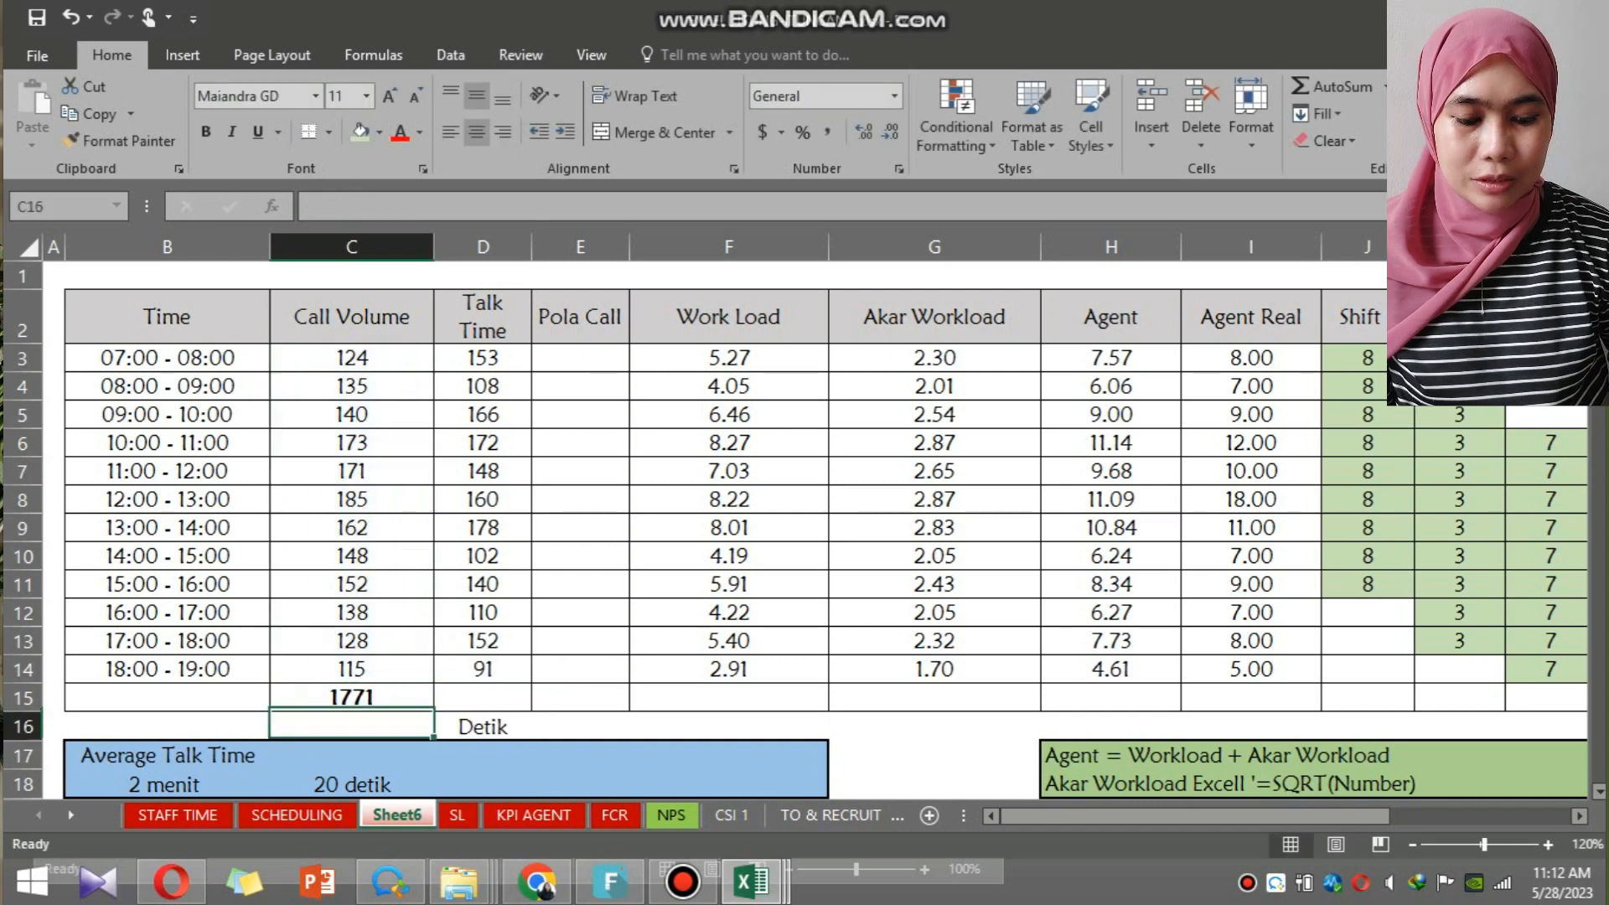
Calculate the 07:00 - 08:00 Pola Call in E3 with =C3/$C$15, keeping the total as an absolute reference.
{"action": "left_click", "coordinate": [580, 358]}
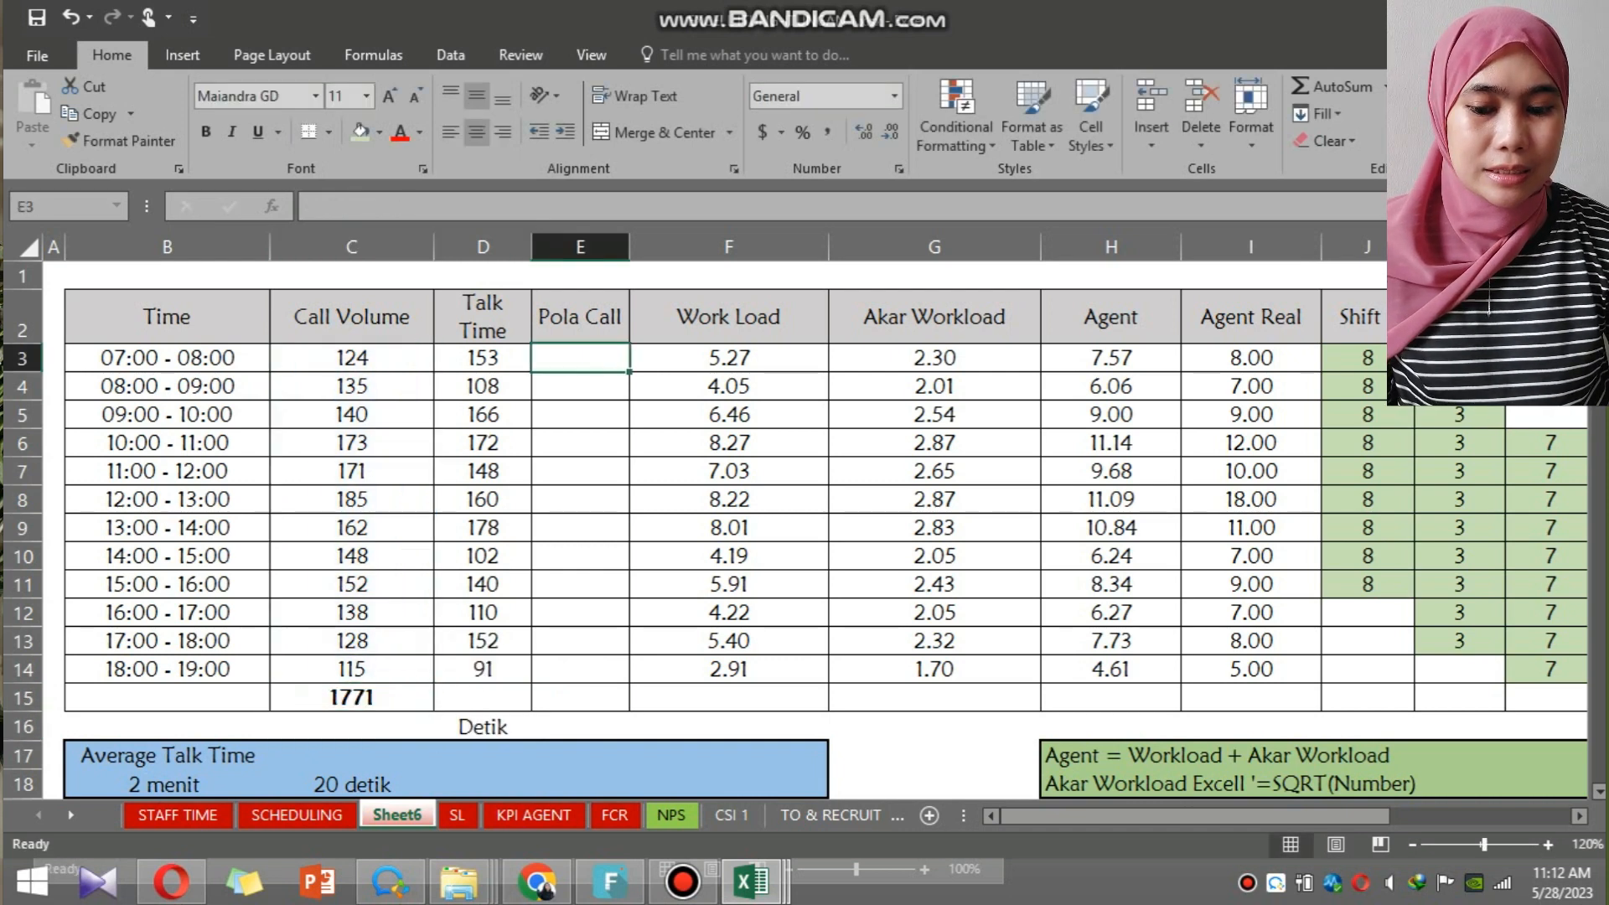
{"action": "type", "text": "="}
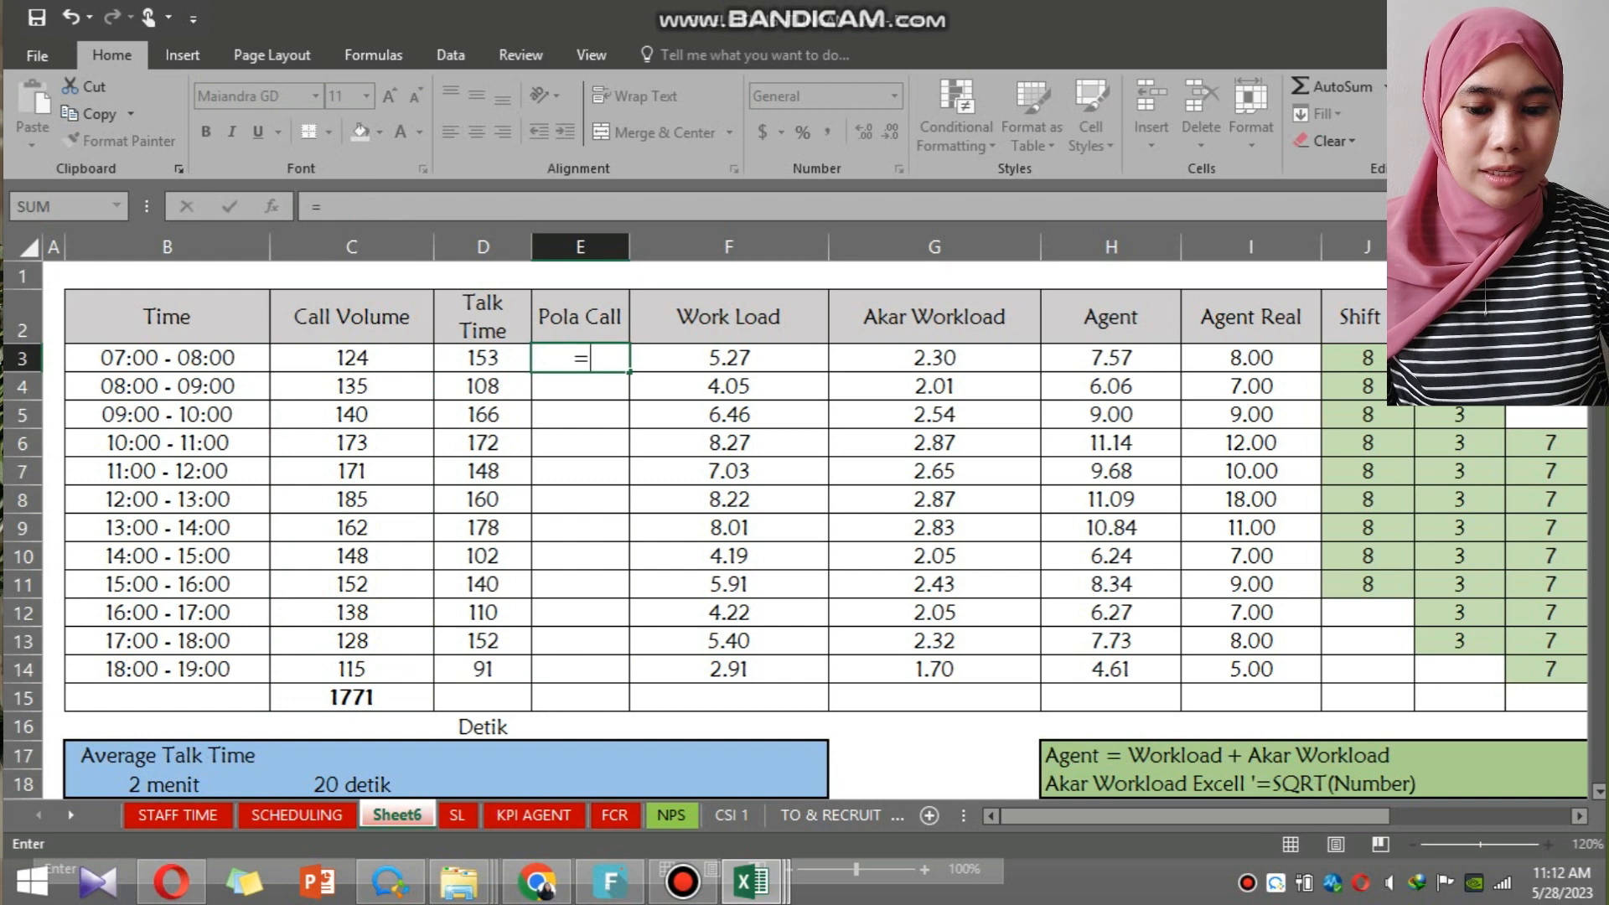
{"action": "left_click", "coordinate": [352, 358]}
{"action": "type", "text": "/"}
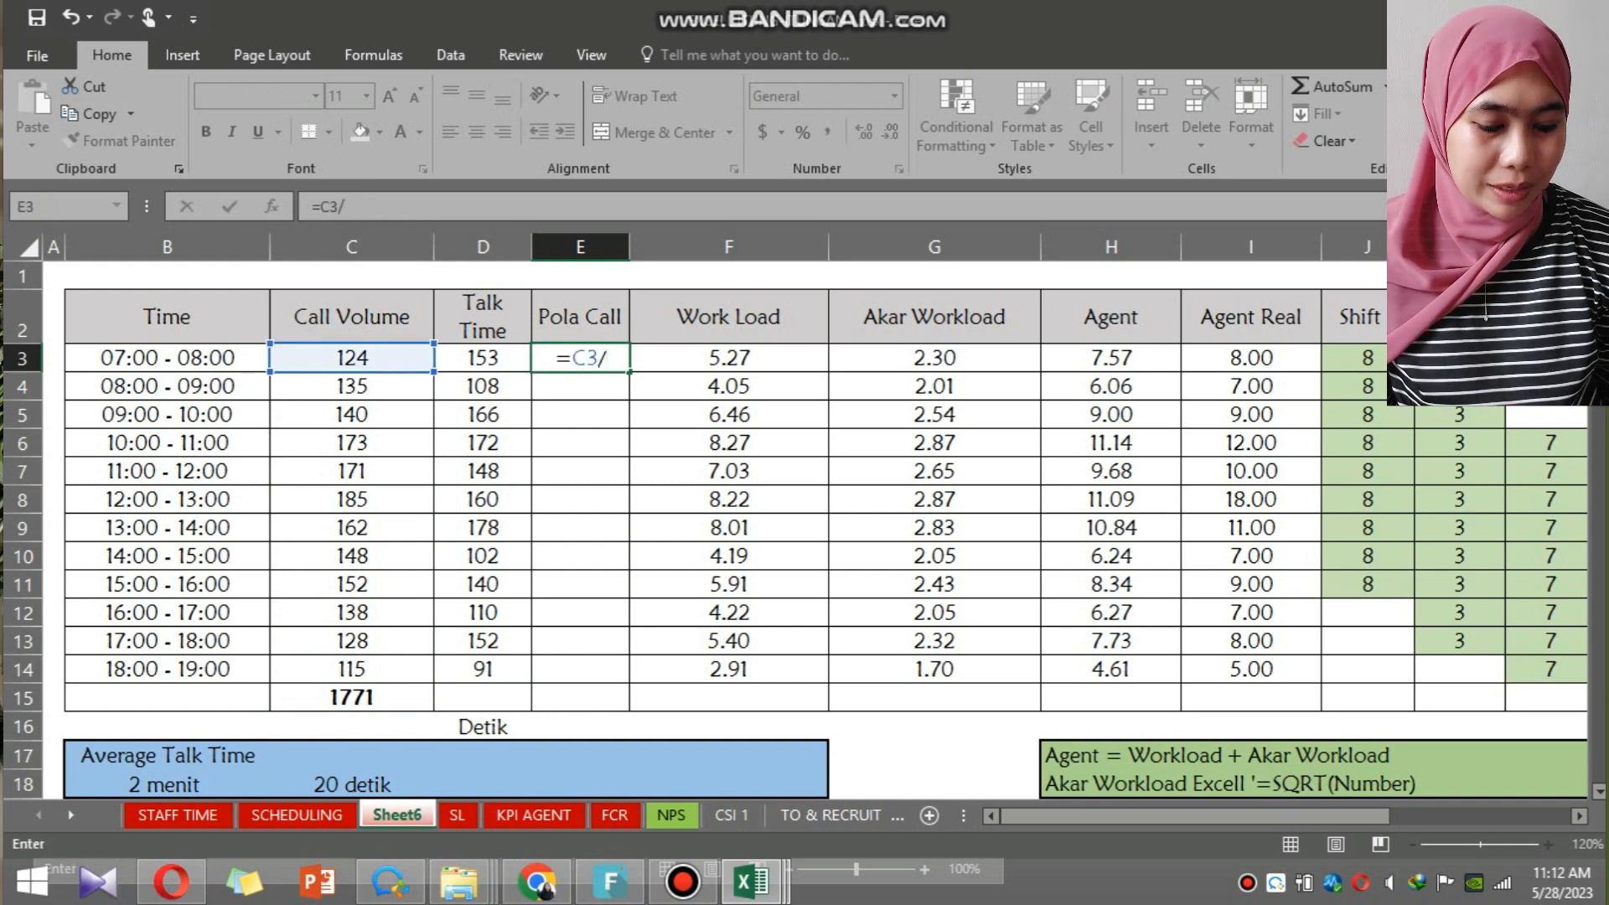
{"action": "left_click", "coordinate": [352, 698]}
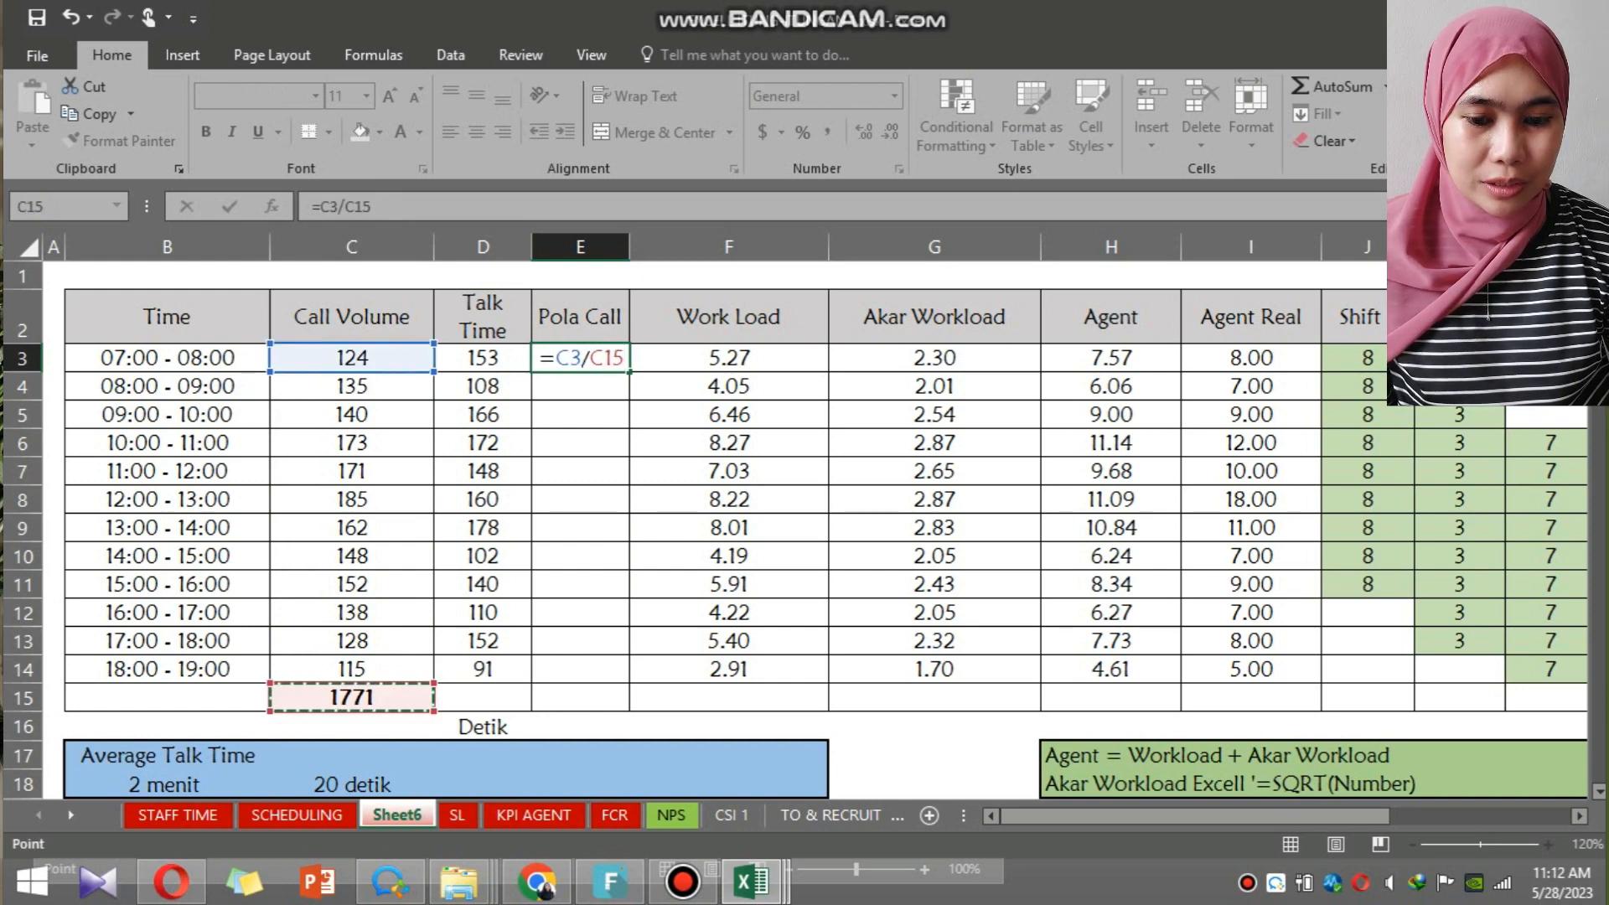
{"action": "left_click", "coordinate": [346, 207]}
{"action": "type", "text": "$"}
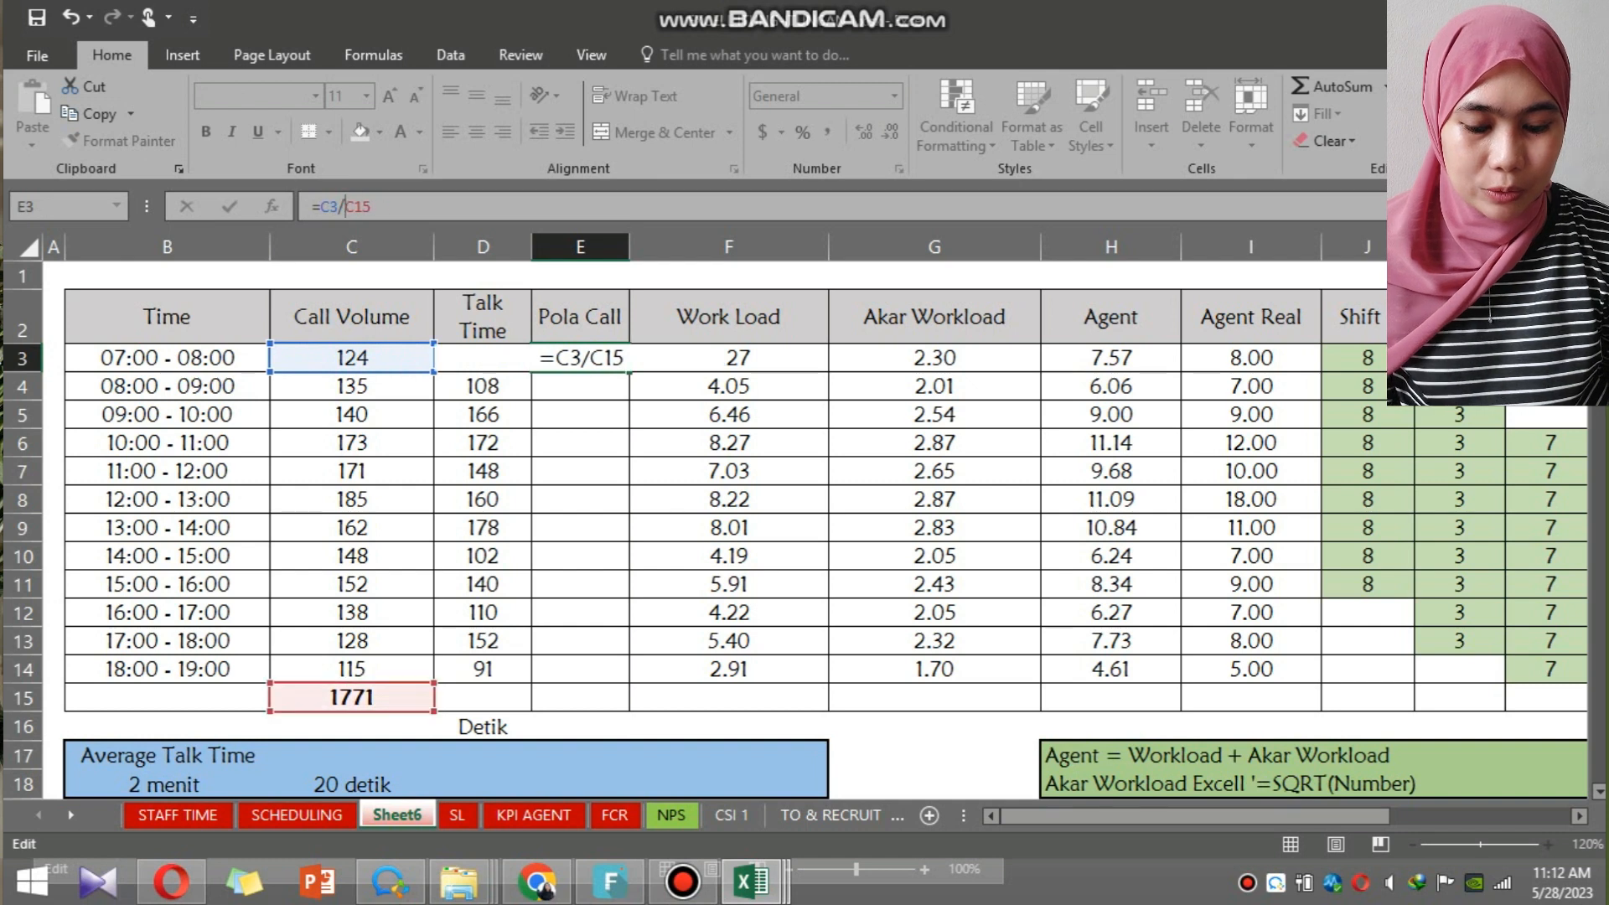
{"action": "key", "text": "Right"}
{"action": "type", "text": "$"}
{"action": "key", "text": "Return"}
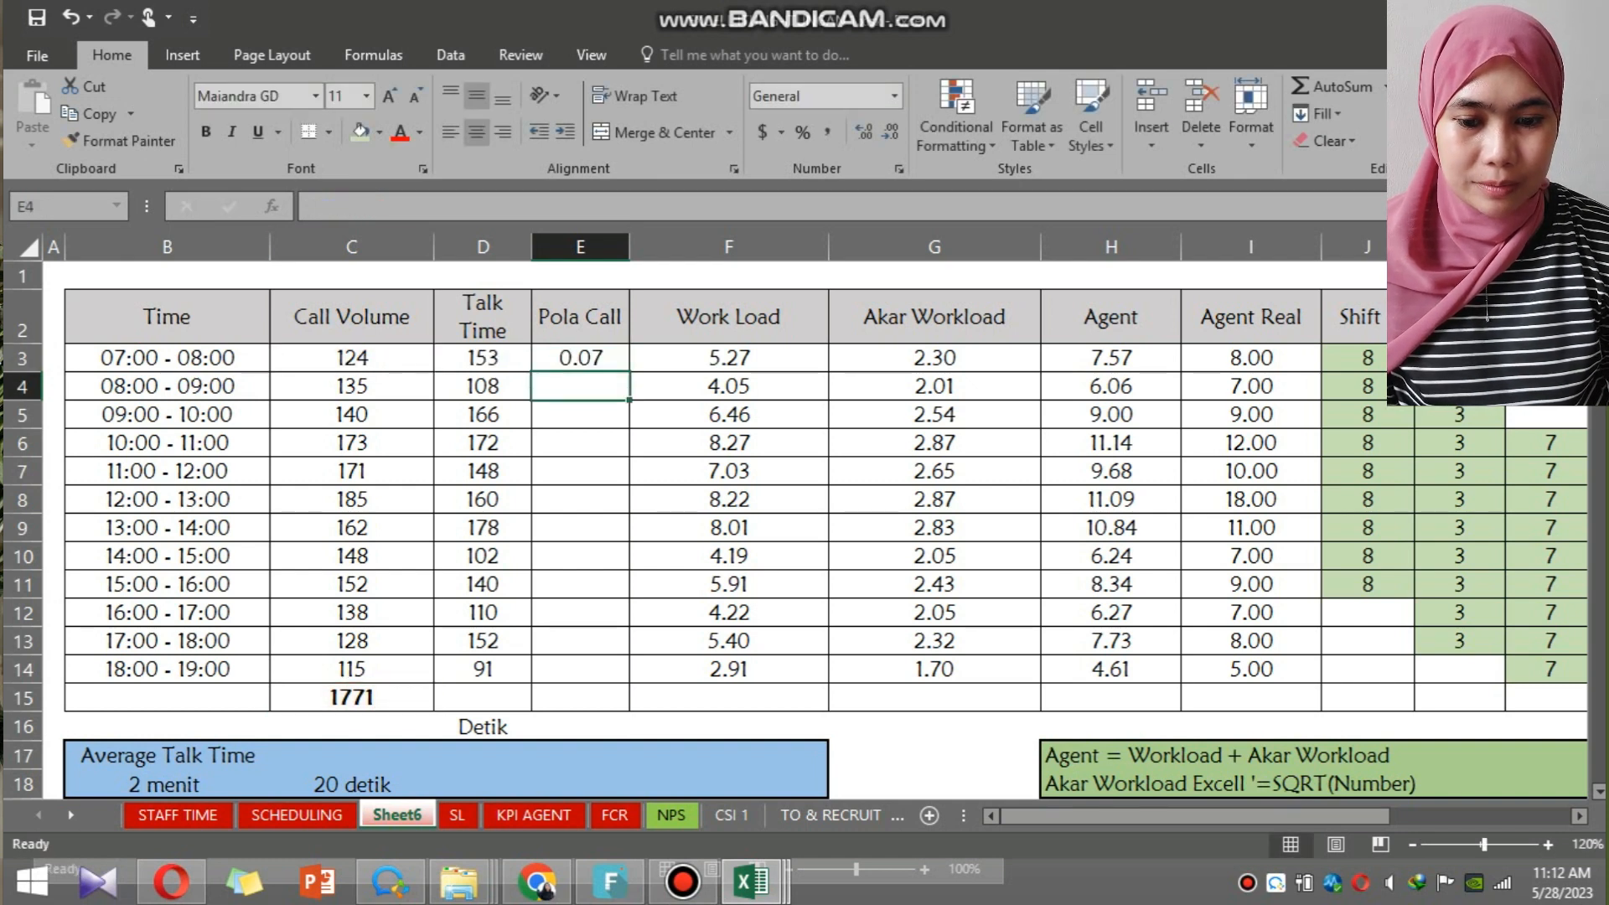
Format E3 as a percentage with two decimals and fill its formula down through E14.
{"action": "left_click", "coordinate": [580, 358]}
{"action": "left_click", "coordinate": [802, 132]}
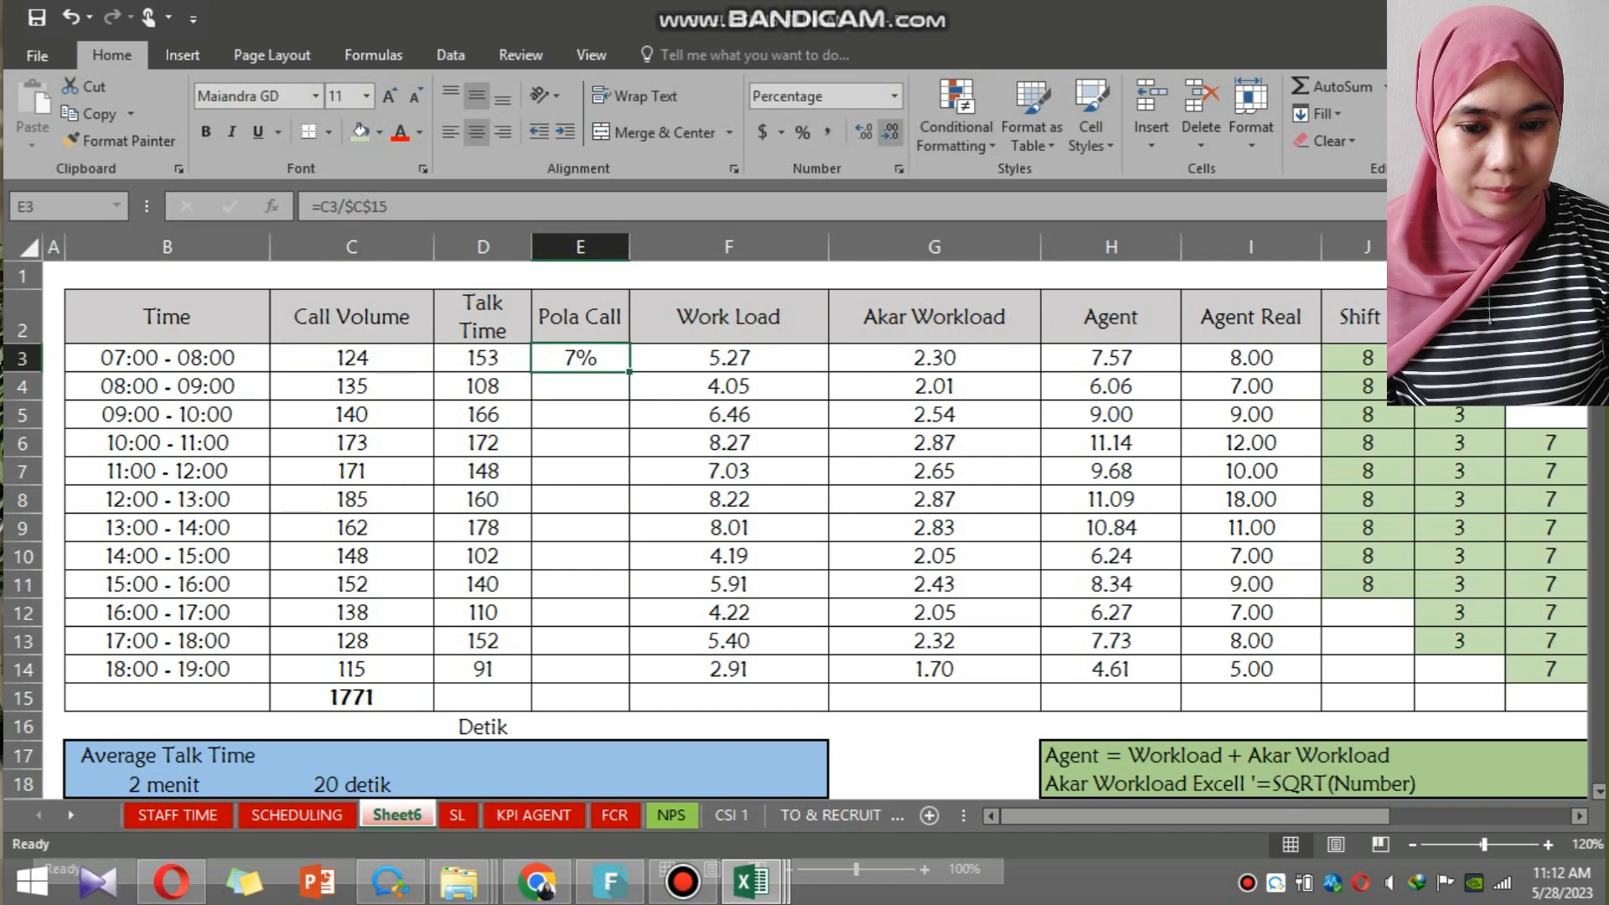
{"action": "left_click", "coordinate": [864, 132]}
{"action": "left_click", "coordinate": [864, 133]}
{"action": "left_click_drag", "start_coordinate": [629, 371], "coordinate": [629, 788]}
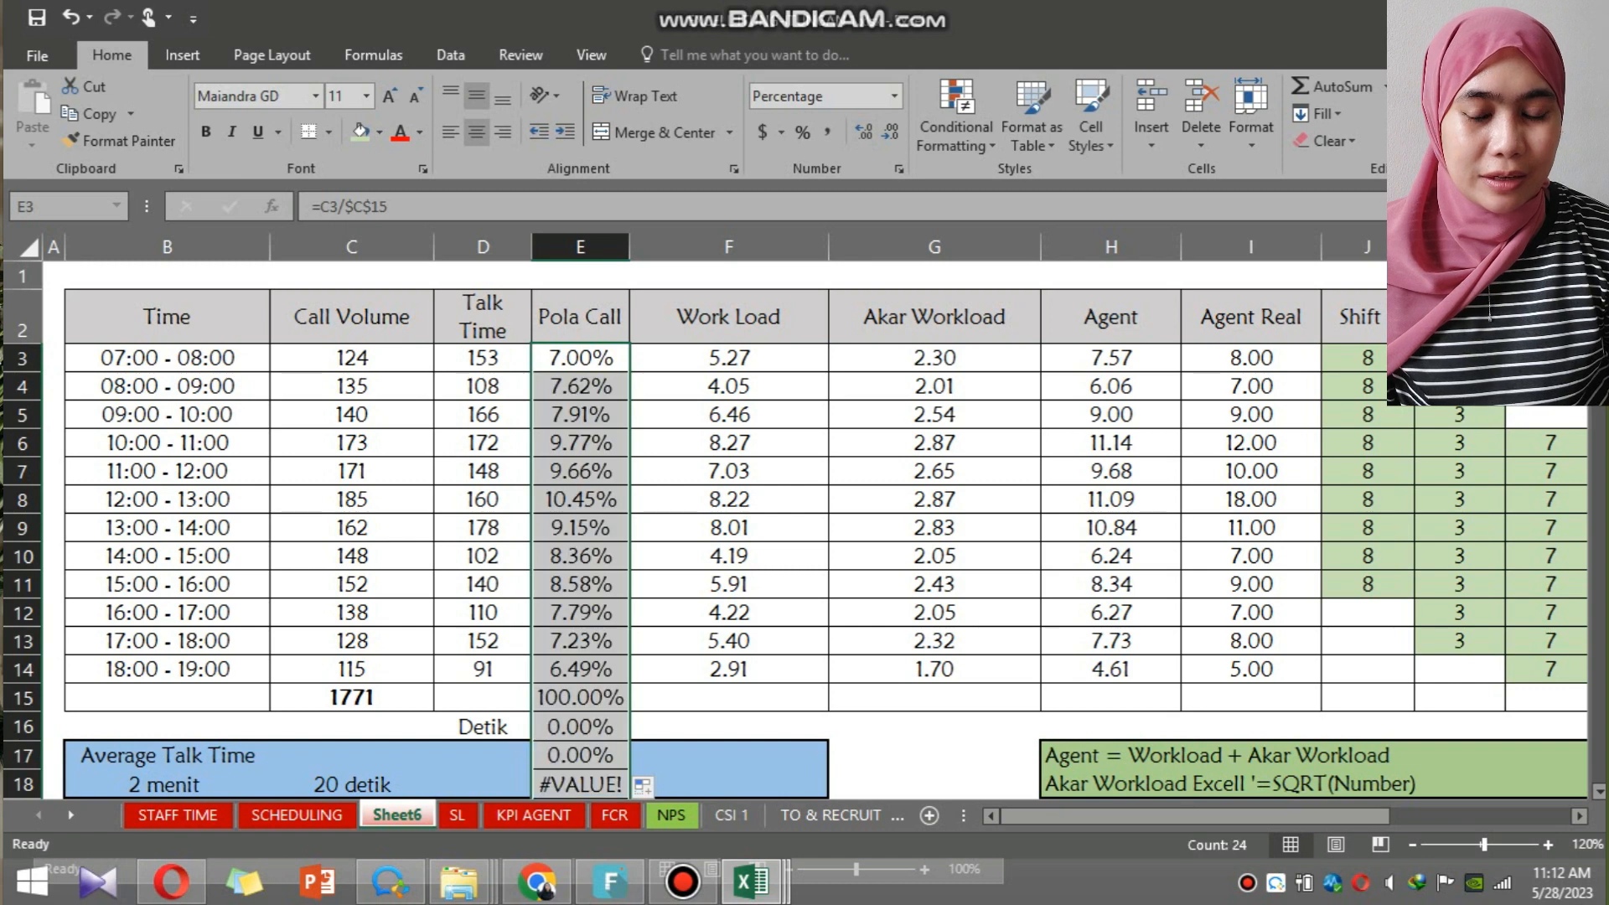
{"action": "key", "text": "ctrl+z"}
{"action": "left_click_drag", "start_coordinate": [629, 371], "coordinate": [629, 683]}
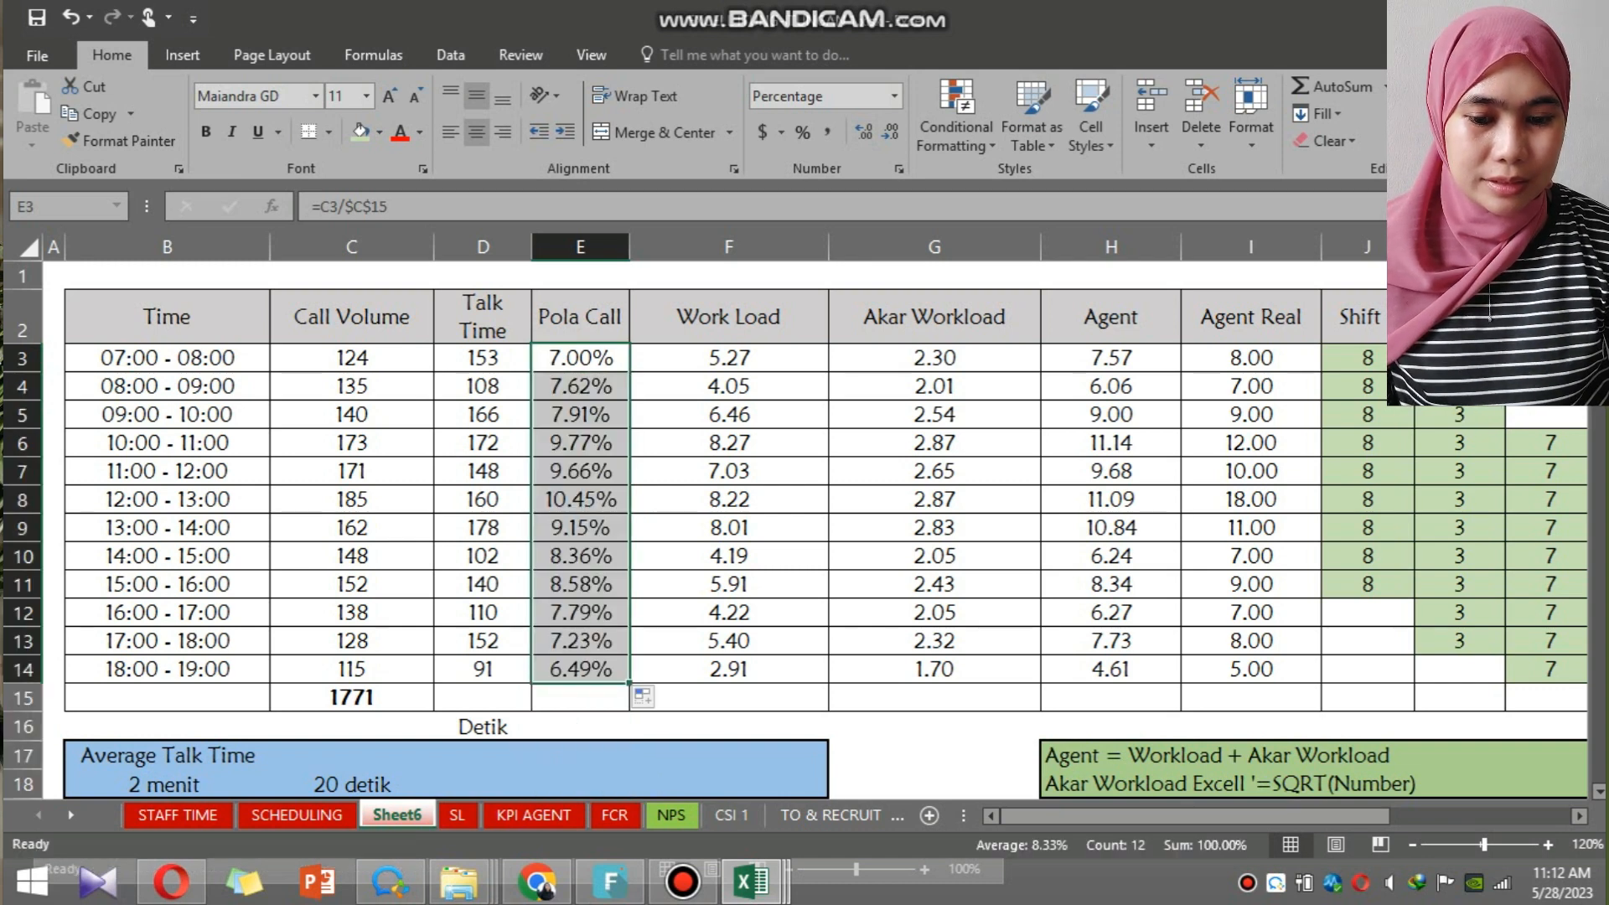
{"action": "left_click", "coordinate": [729, 584]}
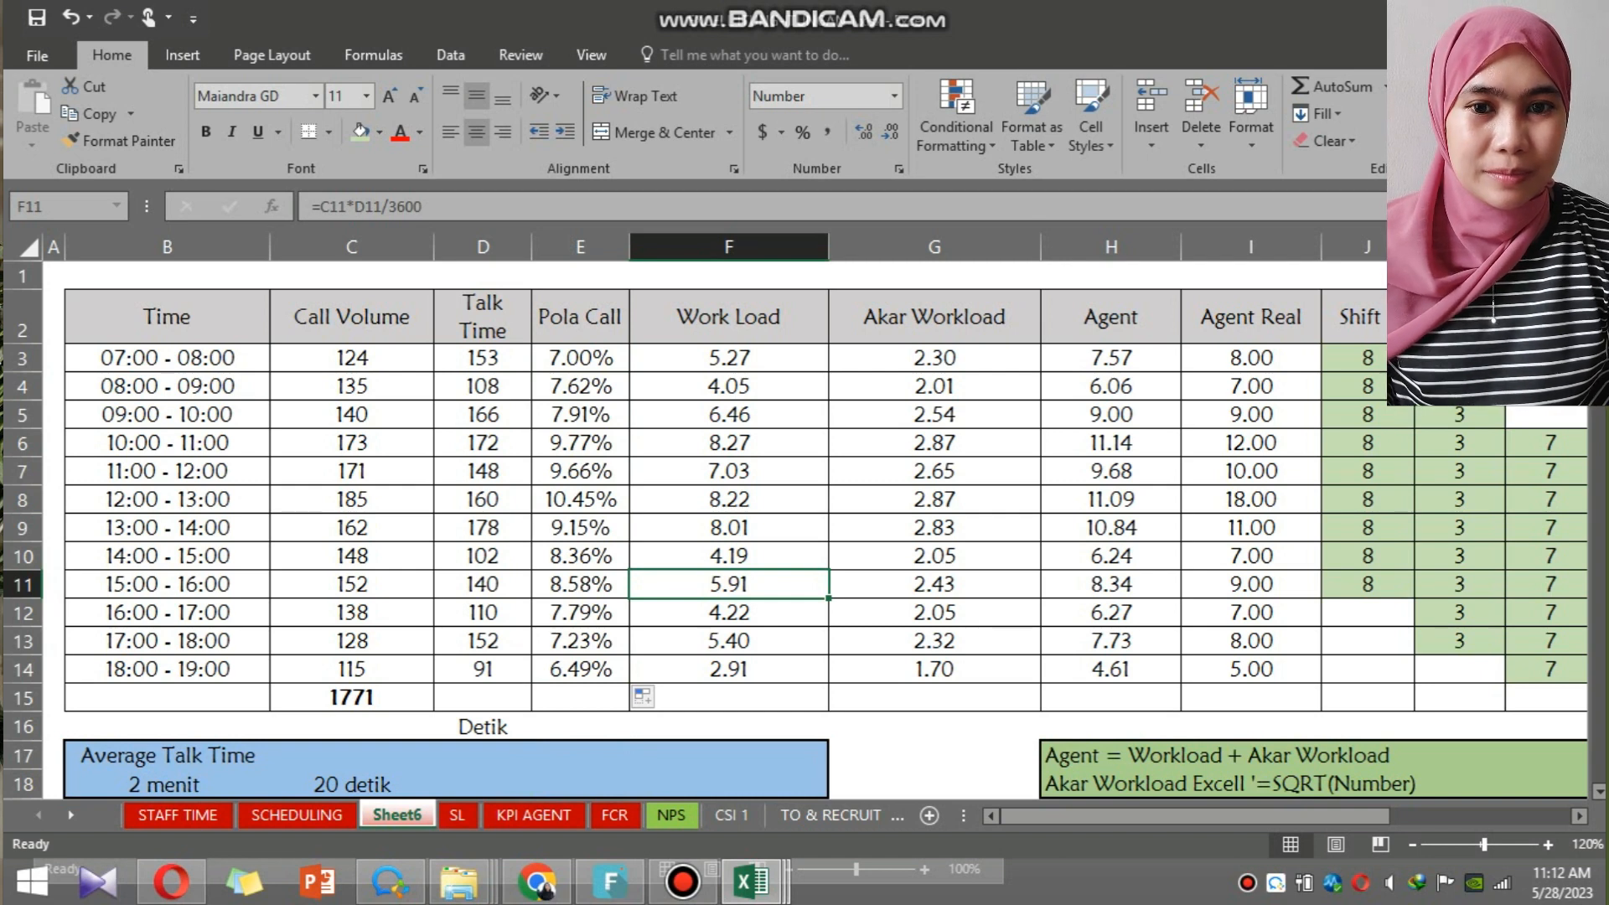
{"action": "left_click", "coordinate": [167, 500]}
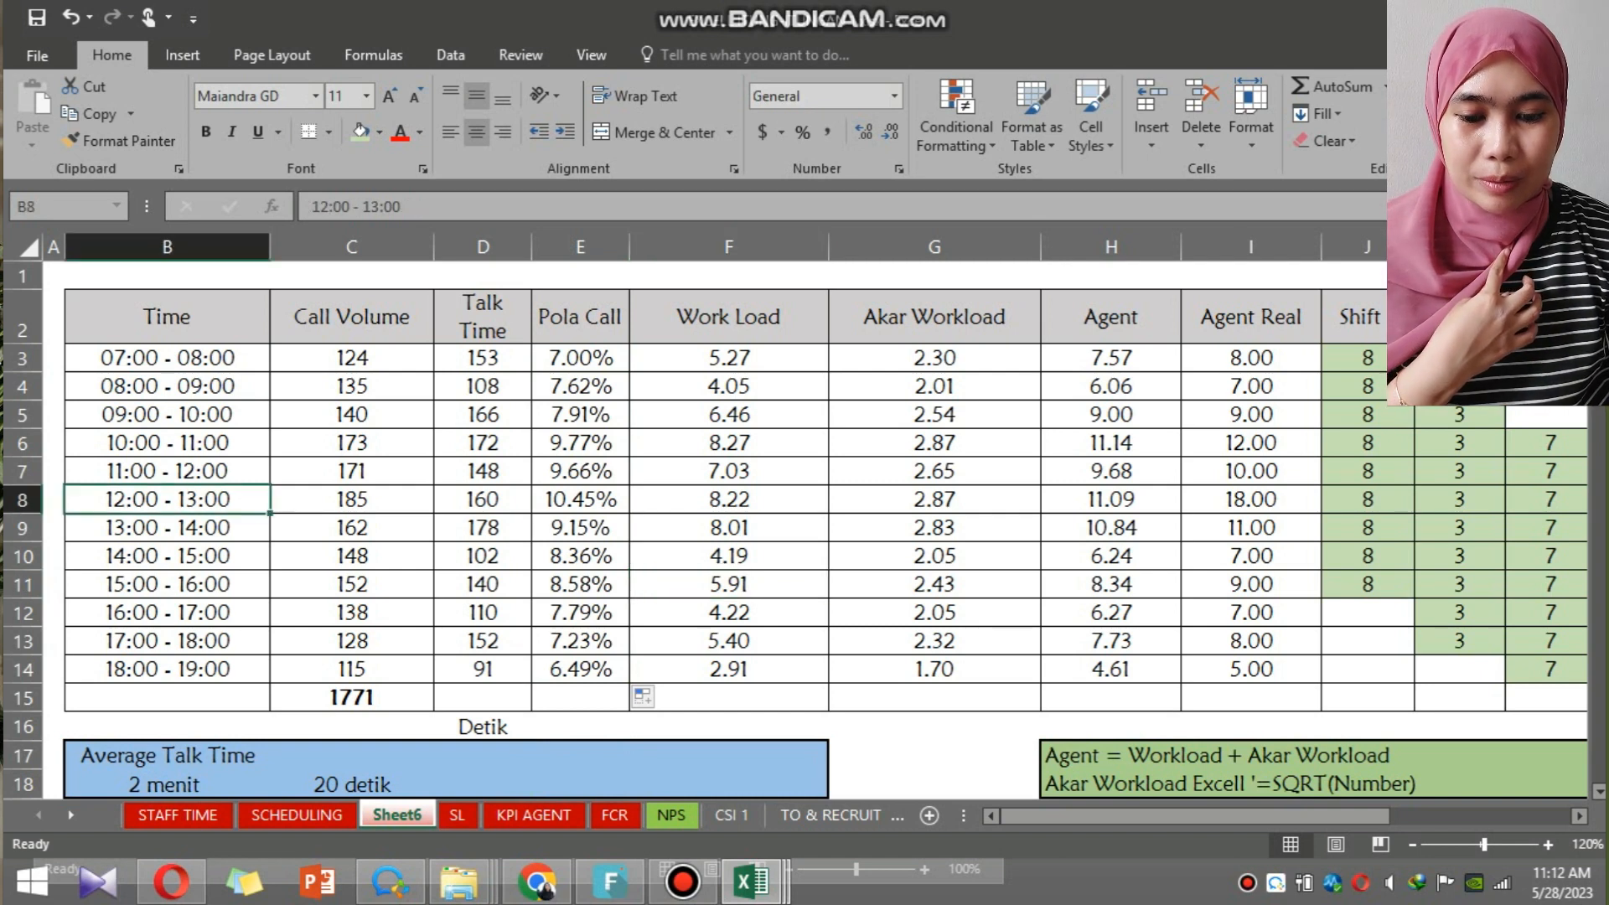